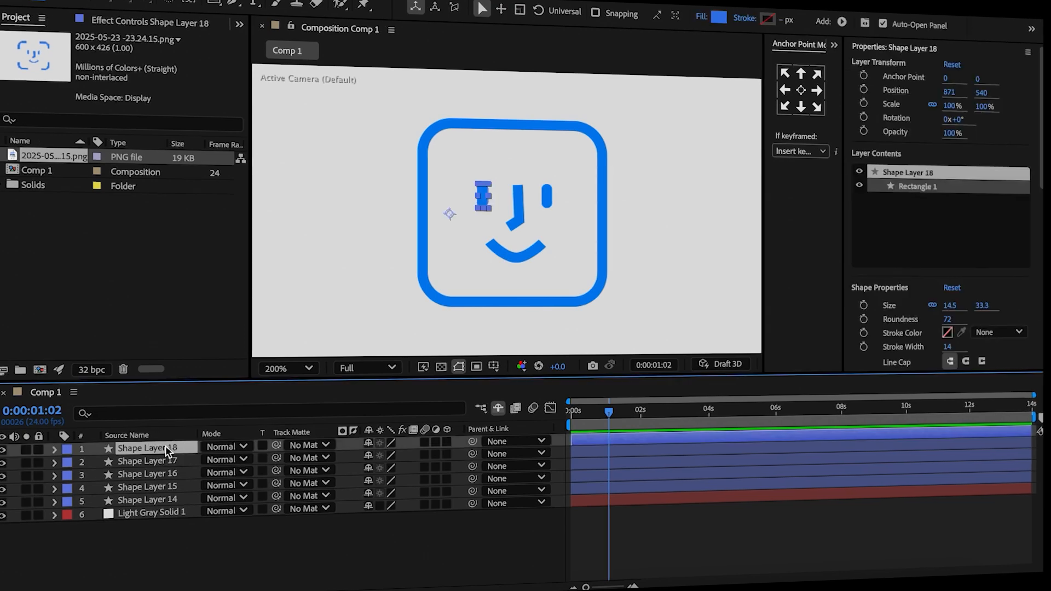
Center the anchor points of Shape Layers 14 through 18 on their content.
left_click(165, 498, "shift")
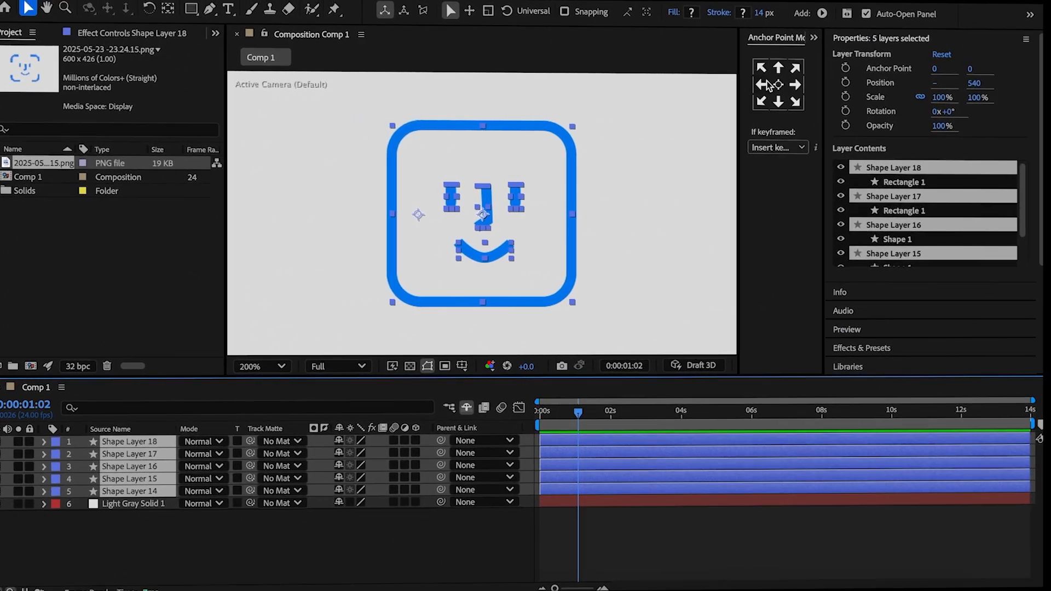
left_click(799, 88)
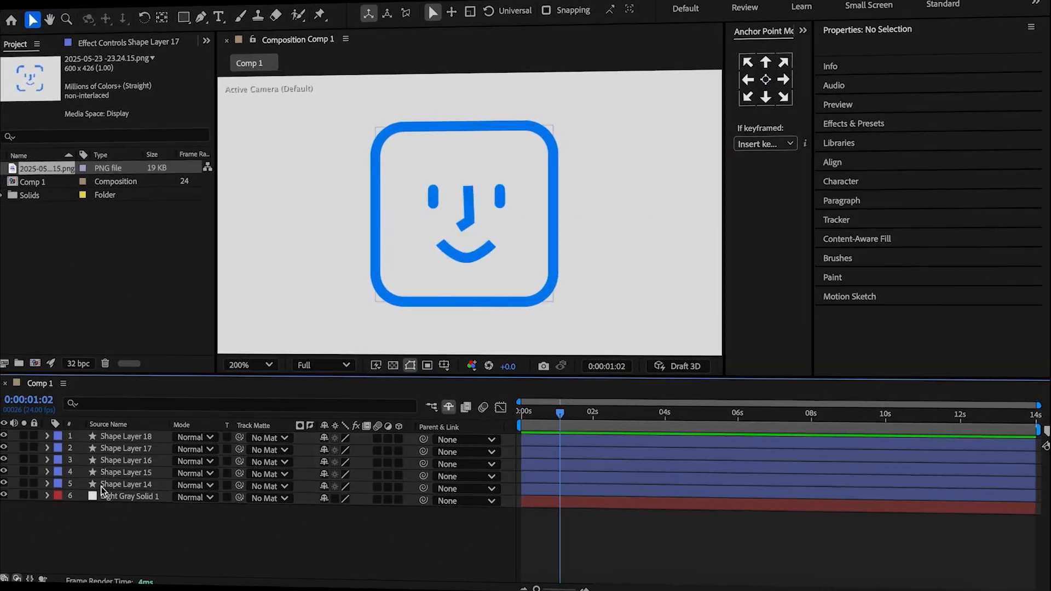
Add dashes to the stroke of Shape Layer 14's rectangle, with Dash 114 and Offset 86 so only the corners show.
left_click(101, 487)
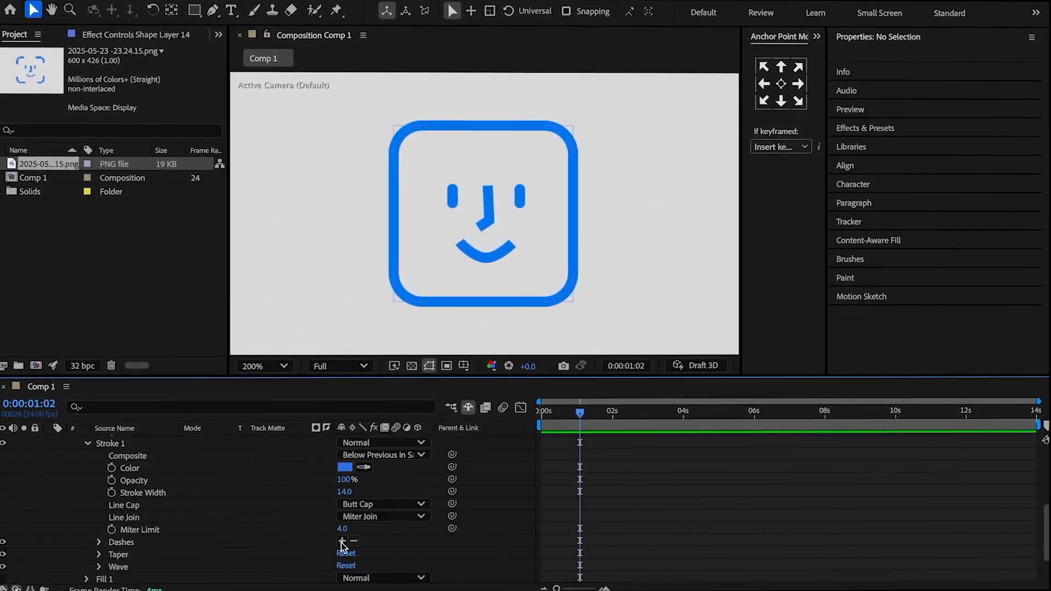
left_click(342, 541)
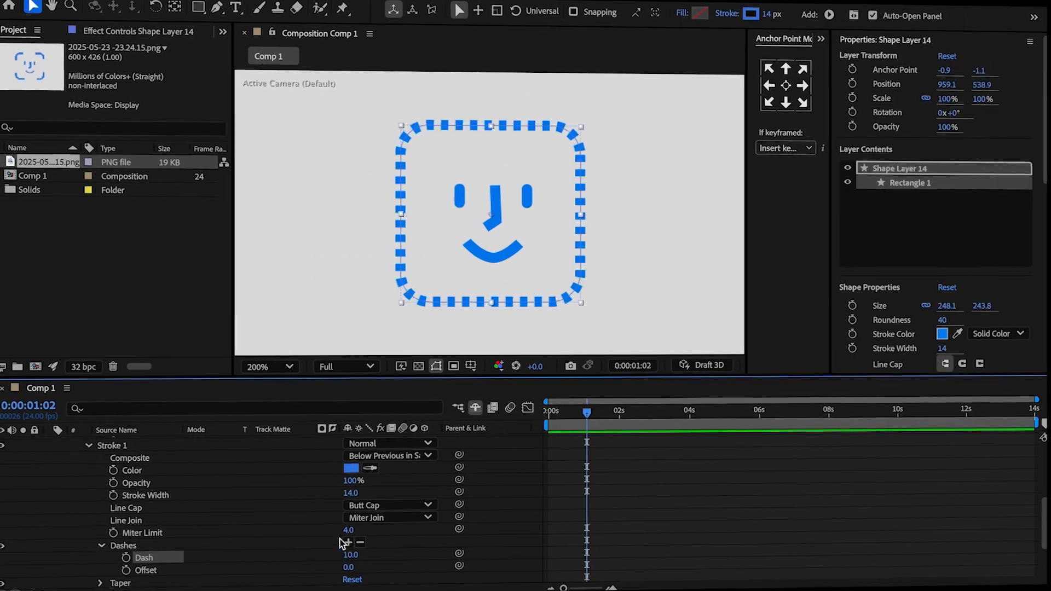
scroll(344, 542, "down", 3)
left_click_drag(347, 506, 449, 528)
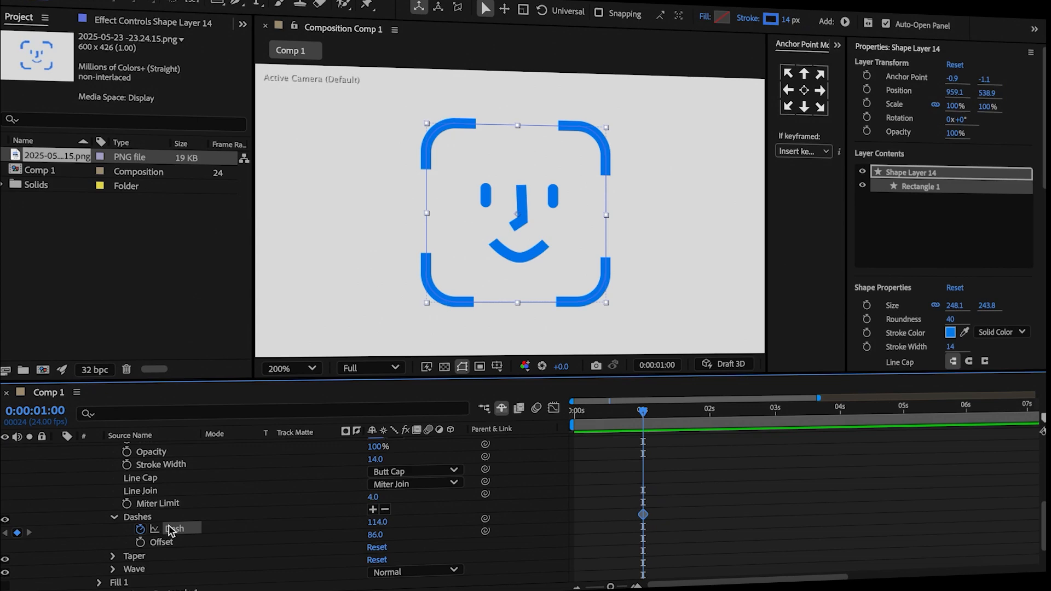
Start keyframing the Roundness and Dash of Shape Layer 14 at 0:00:01:00 and show only its keyframed properties.
scroll(140, 528, "up", 5)
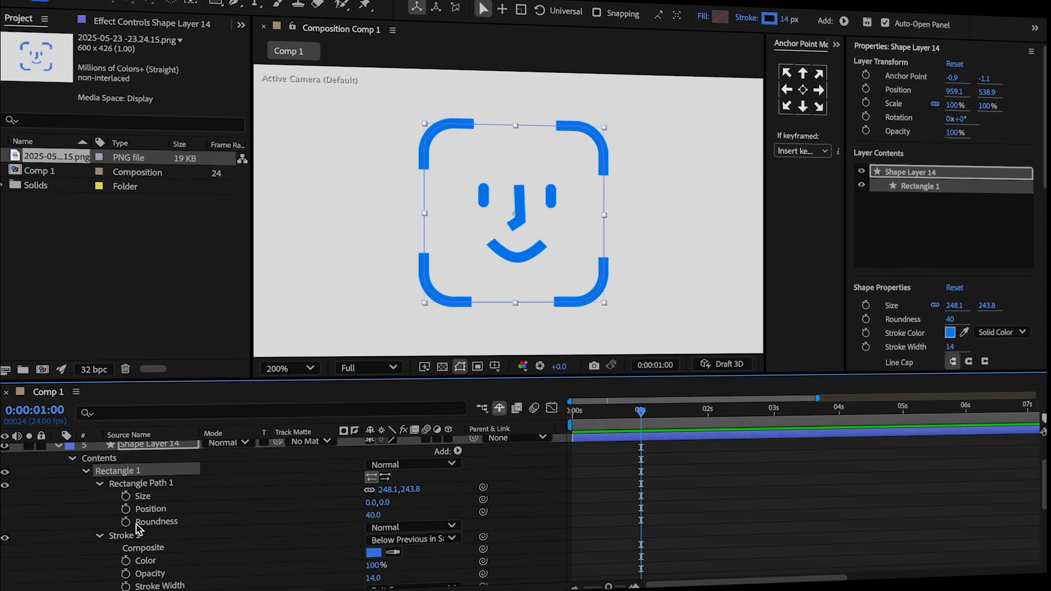
left_click(126, 521)
key("u")
At 0:00:02:02, set Shape Layer 14's Dash to 10000 and Roundness to 250, and ease the keyframes.
left_click_drag(642, 422, 688, 430)
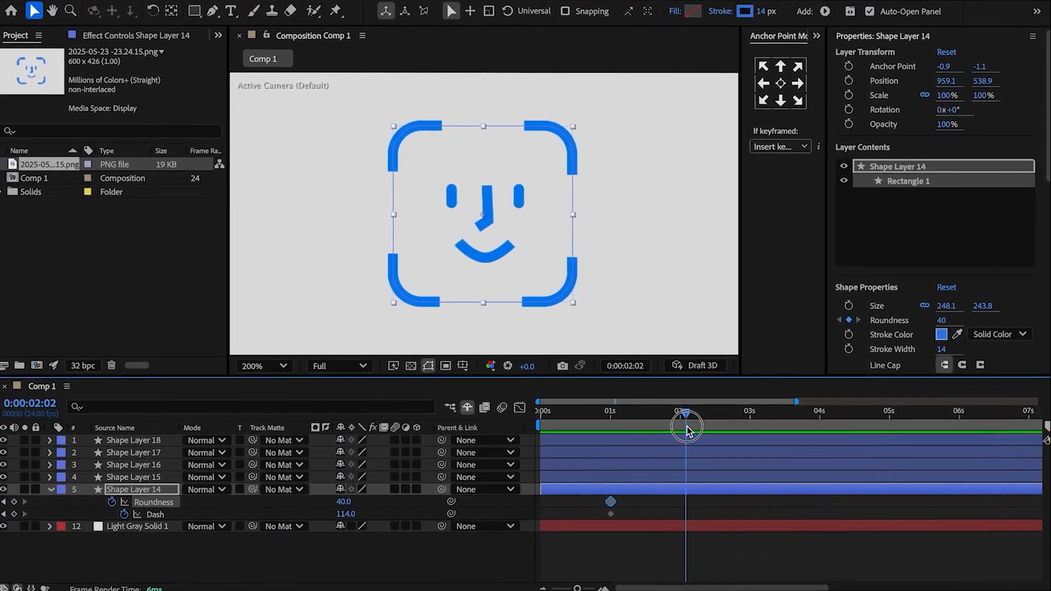
left_click(343, 512)
type("10000")
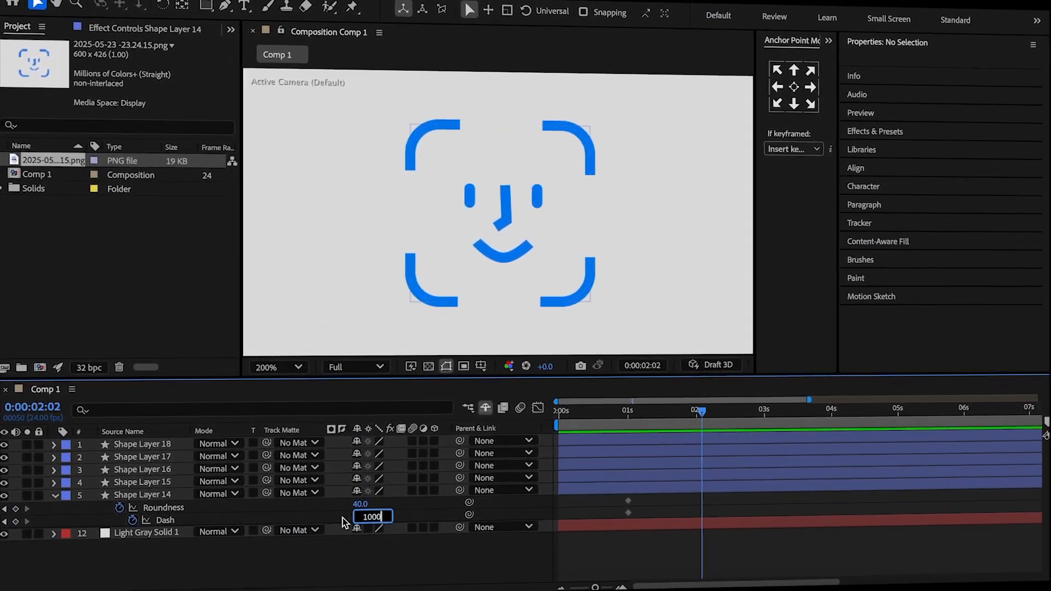
type("250")
key("Return")
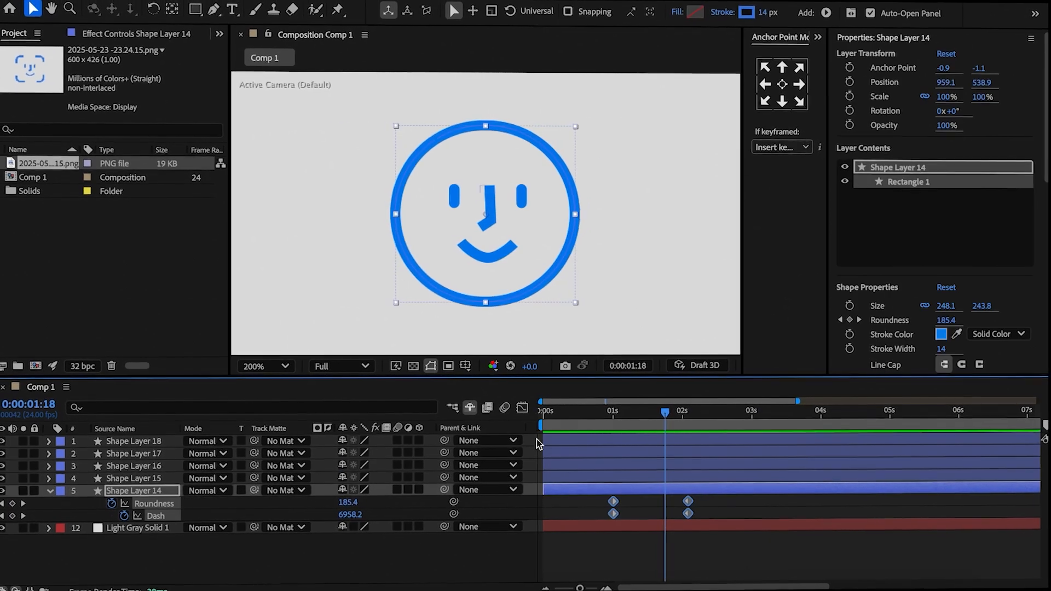
key("shift+F3")
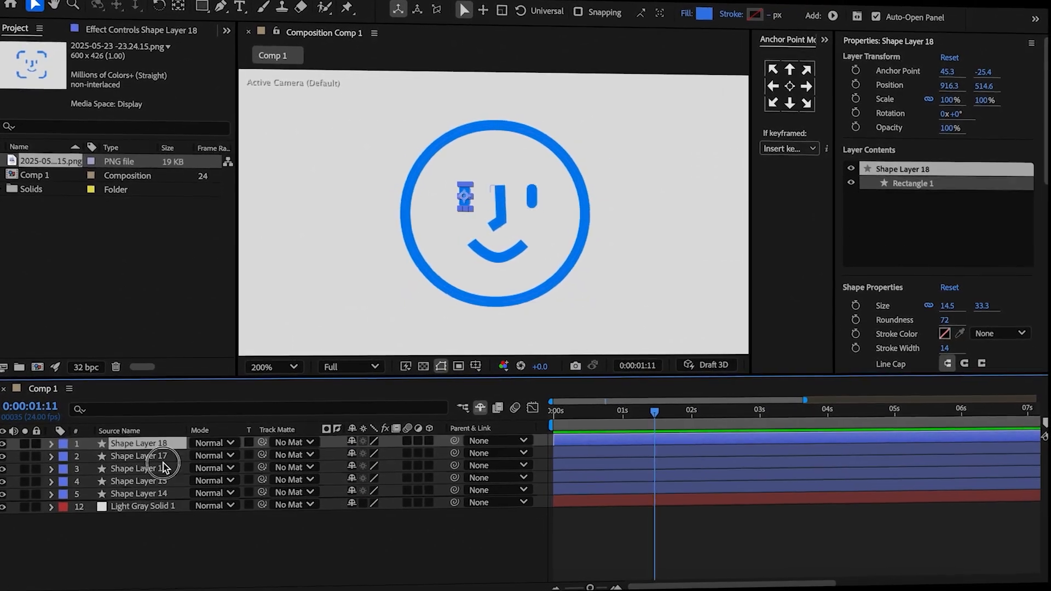
Parent the eye and nose layers, Shape Layers 16 through 18, to the smile on Shape Layer 15.
left_click(134, 440)
left_click(134, 464, "shift")
left_click_drag(441, 440, 168, 485)
left_click(168, 485)
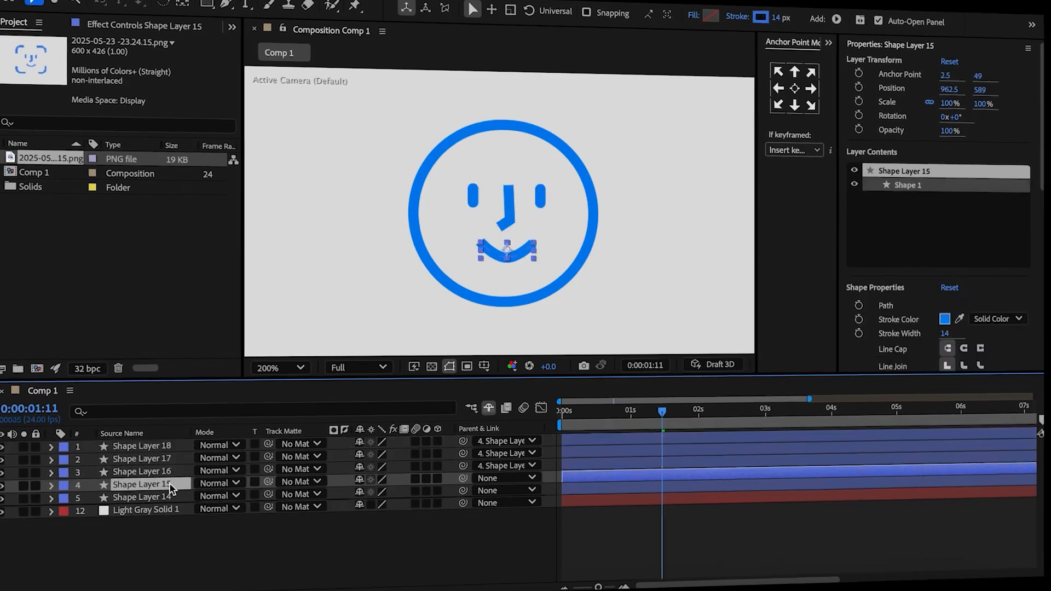
Keyframe Shape Layer 15's Position at 0:00:00:00, and set it to 983.5, 573 at 0:00:00:08.
key("Home")
key("p")
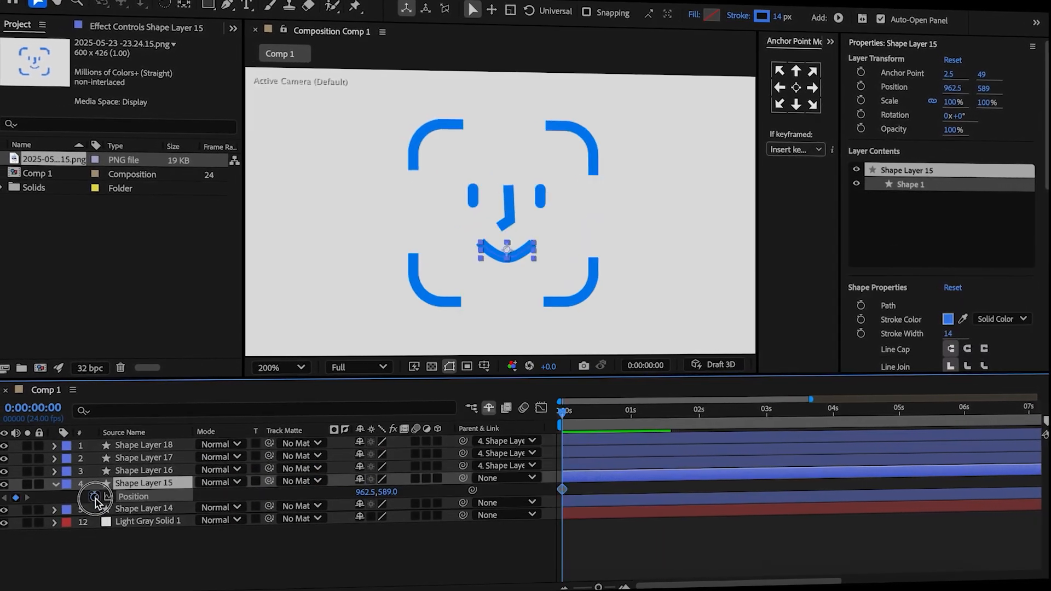
left_click(180, 550)
left_click_drag(563, 415, 585, 417)
mouse_move(366, 492)
left_mouse_down()
mouse_move(377, 492)
mouse_move(368, 486)
left_mouse_up()
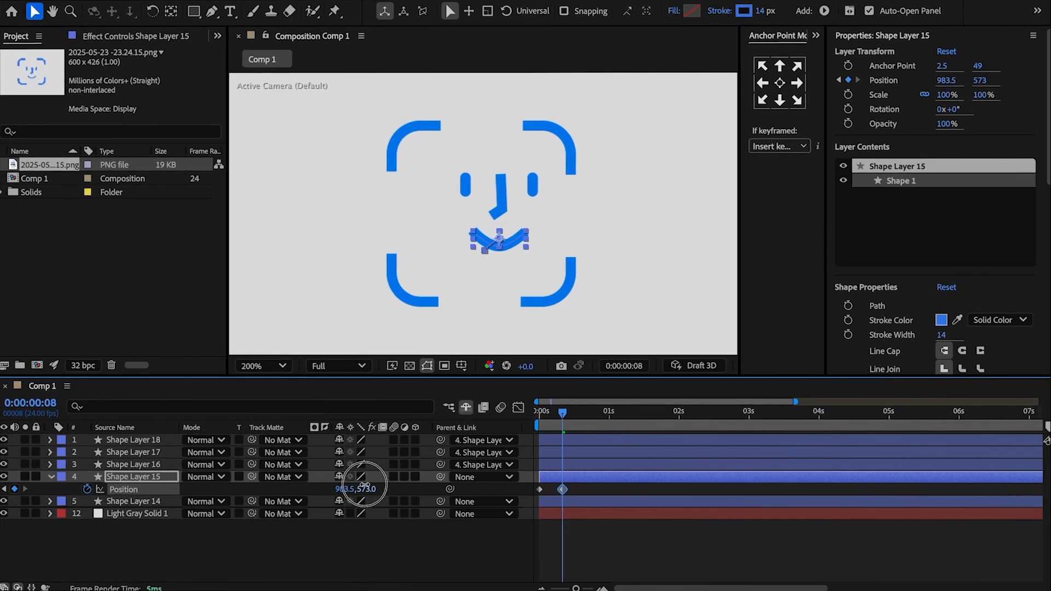
Add more Position keyframes to Shape Layer 15, including 935, 580.5 at 0:00:00:22 and 962.5, 583 at 0:00:01:12.
left_click(378, 542)
left_click_drag(564, 413, 644, 433)
mouse_move(349, 489)
left_mouse_down()
mouse_move(321, 489)
mouse_move(354, 488)
left_mouse_up()
left_click_drag(624, 414, 584, 414)
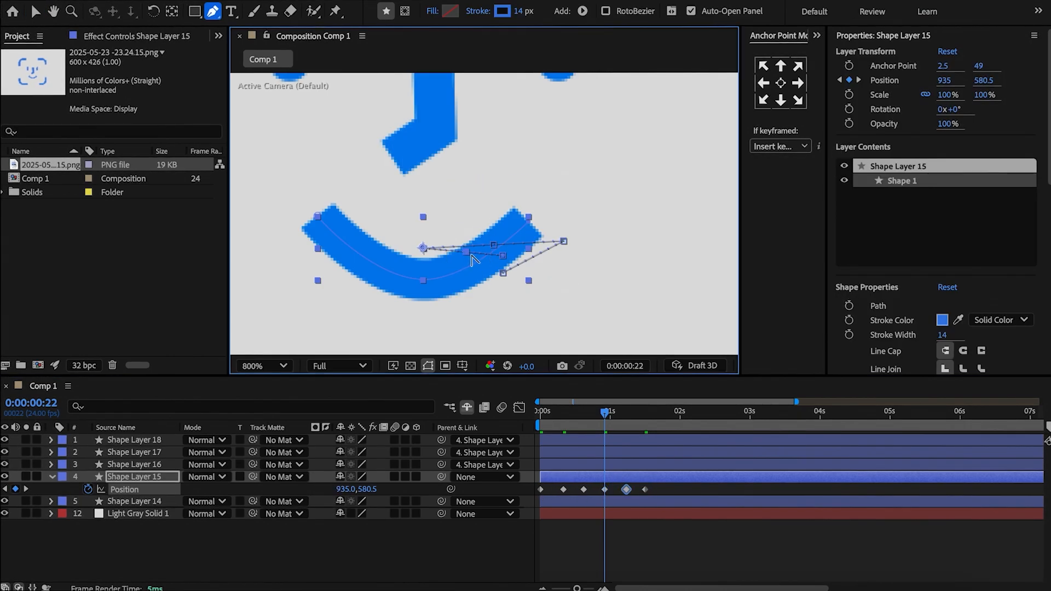
Reshape the smile layer's motion path into a smoother curve and ease its Position keyframes.
left_click_drag(495, 247, 496, 236)
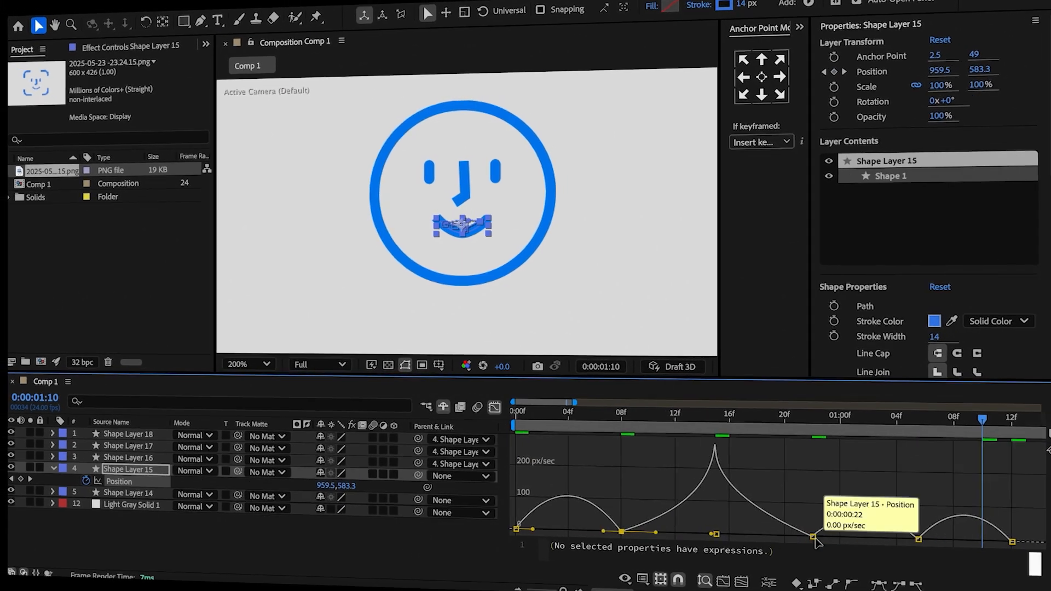
left_click(814, 537)
left_click_drag(901, 539, 923, 540)
left_click(1012, 542)
left_click_drag(996, 541, 974, 541)
left_click(813, 537)
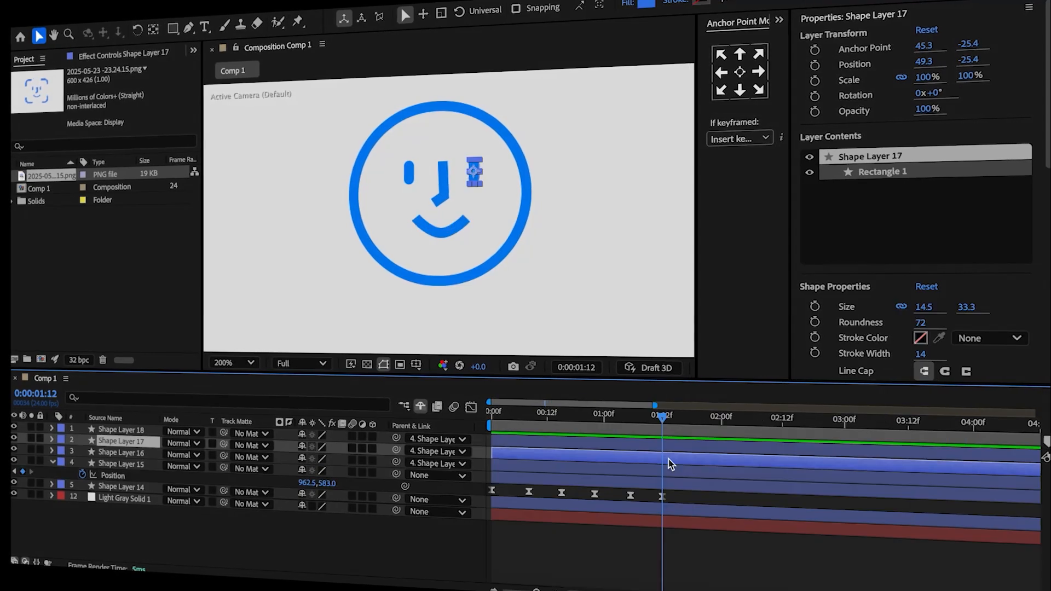
Add Scale keyframes to the right eye on Shape Layer 17, starting with 100% at 0:00:01:12.
key("s")
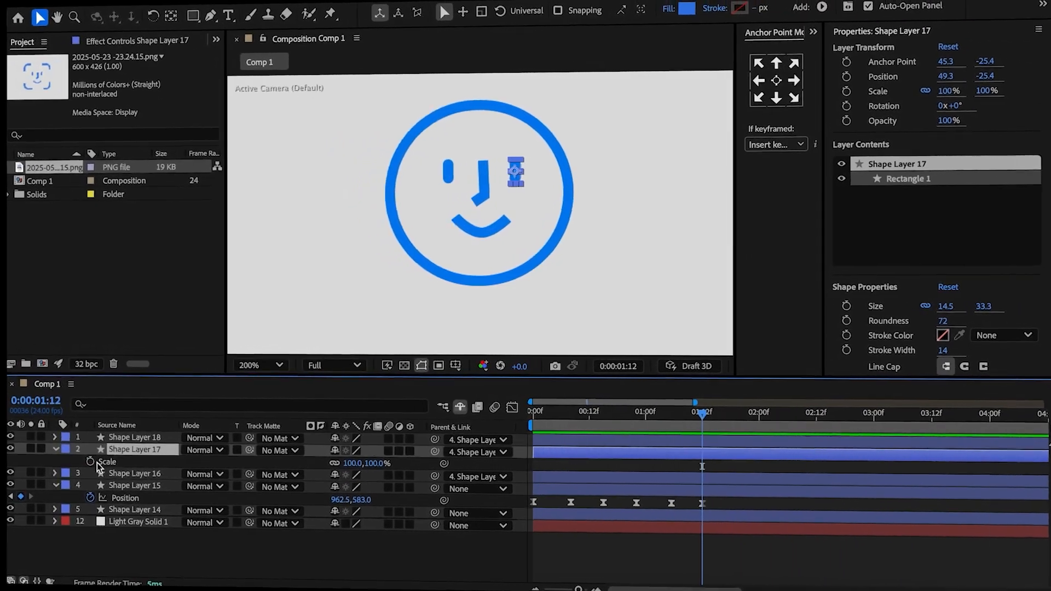
left_click(84, 451)
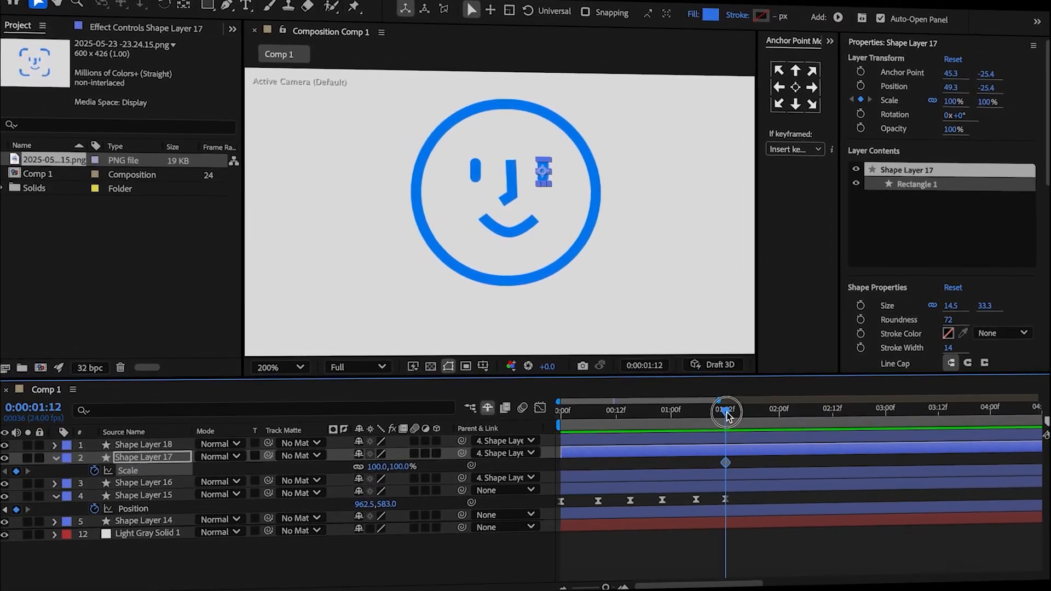
left_click(737, 416)
left_click_drag(752, 417, 726, 421)
left_click(12, 469)
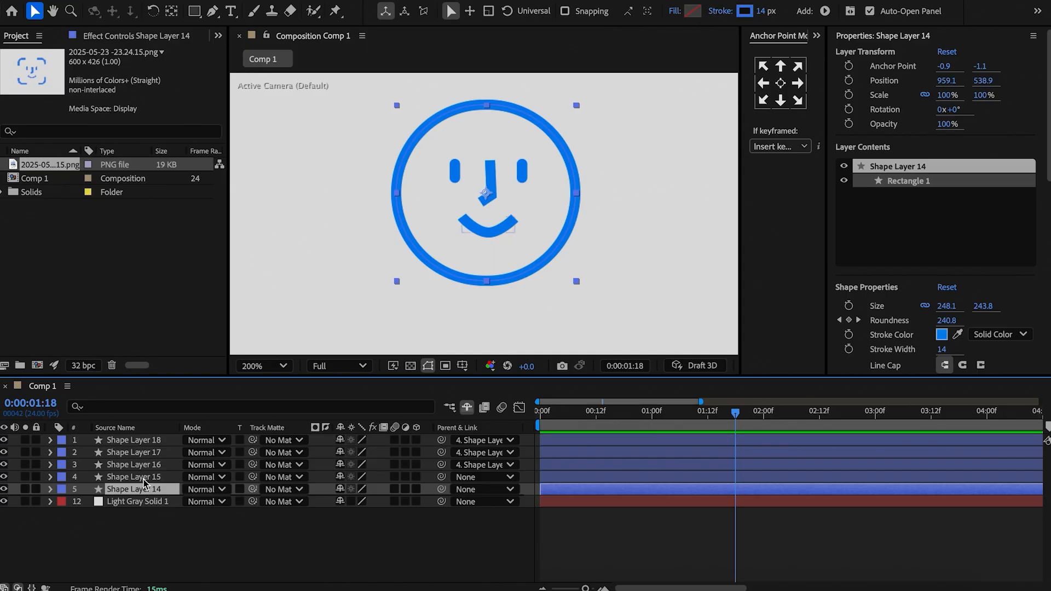
Set the Opacity of Shape Layers 14 through 18 to 95%.
left_click(155, 449, "shift")
left_click(156, 440, "shift")
key("t")
left_click(343, 453)
type("95")
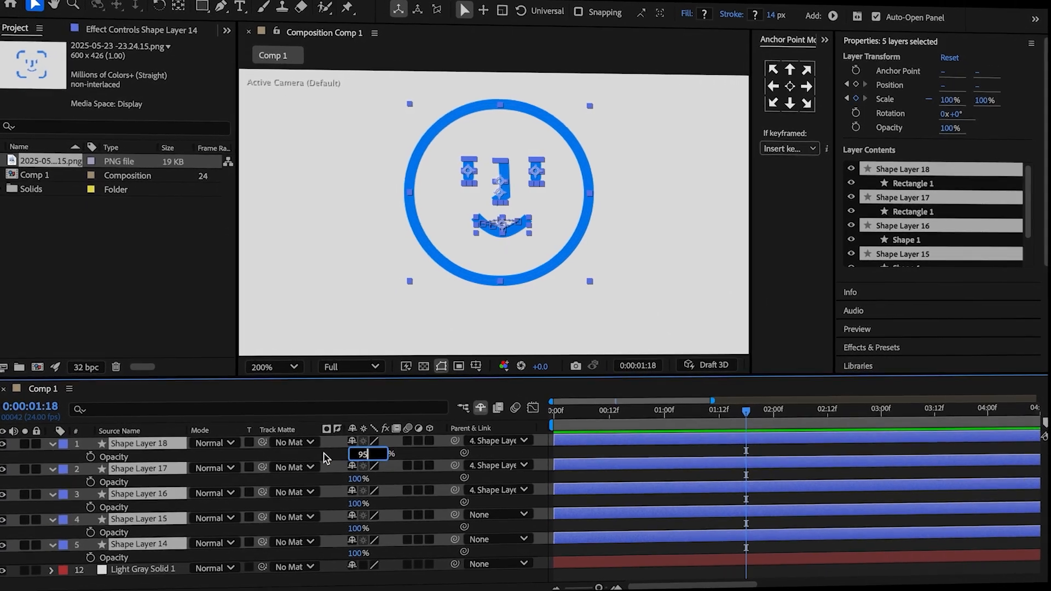
key("Return")
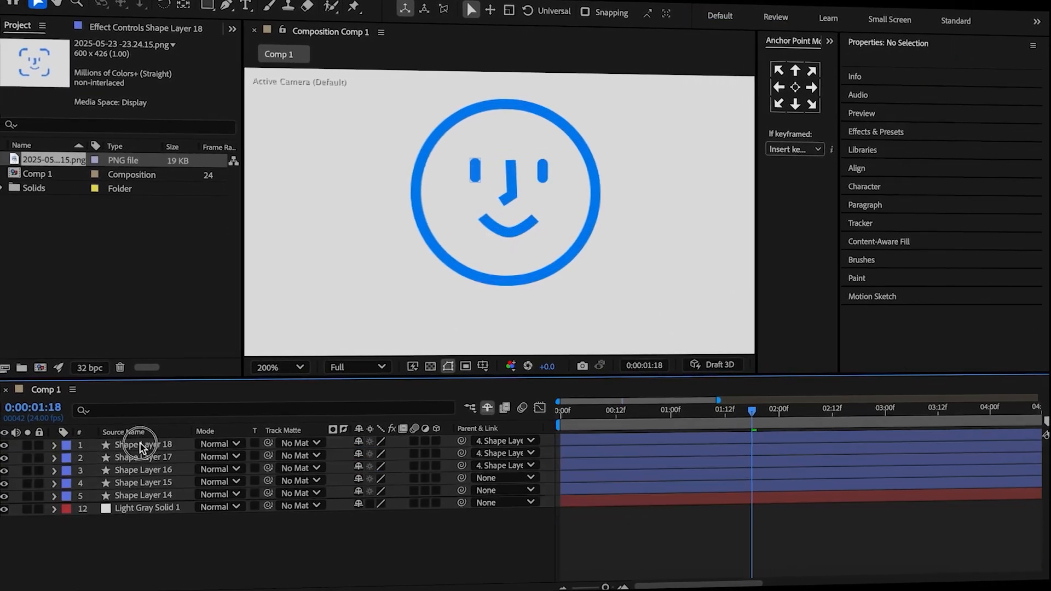
Keyframe the Opacity of Shape Layers 15 through 18 at 0:00:01:18 and make them fully transparent at 0:00:01:21.
left_click(142, 444)
left_click(149, 484, "shift")
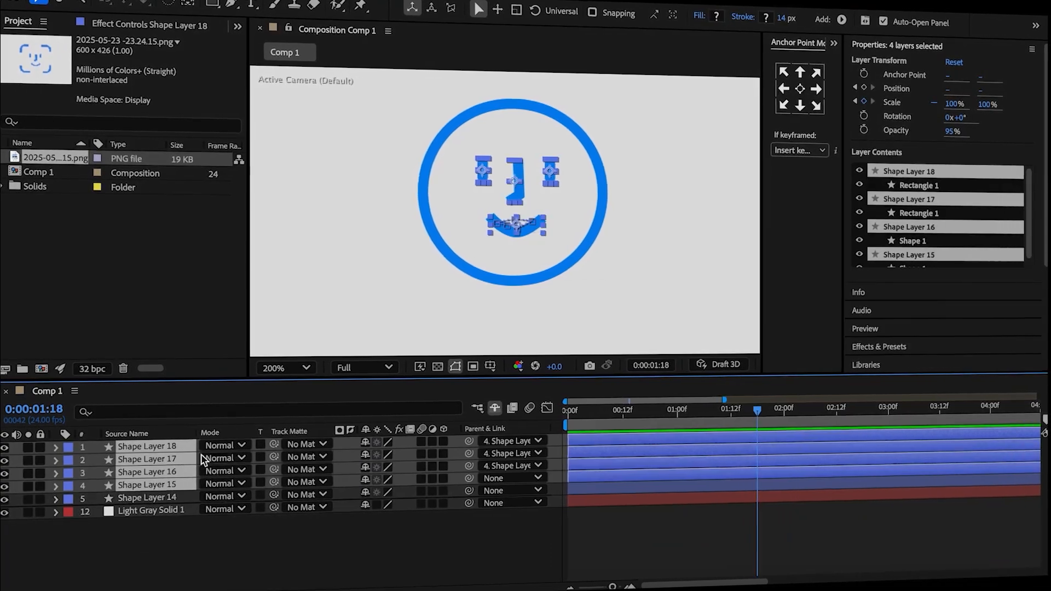
key("t")
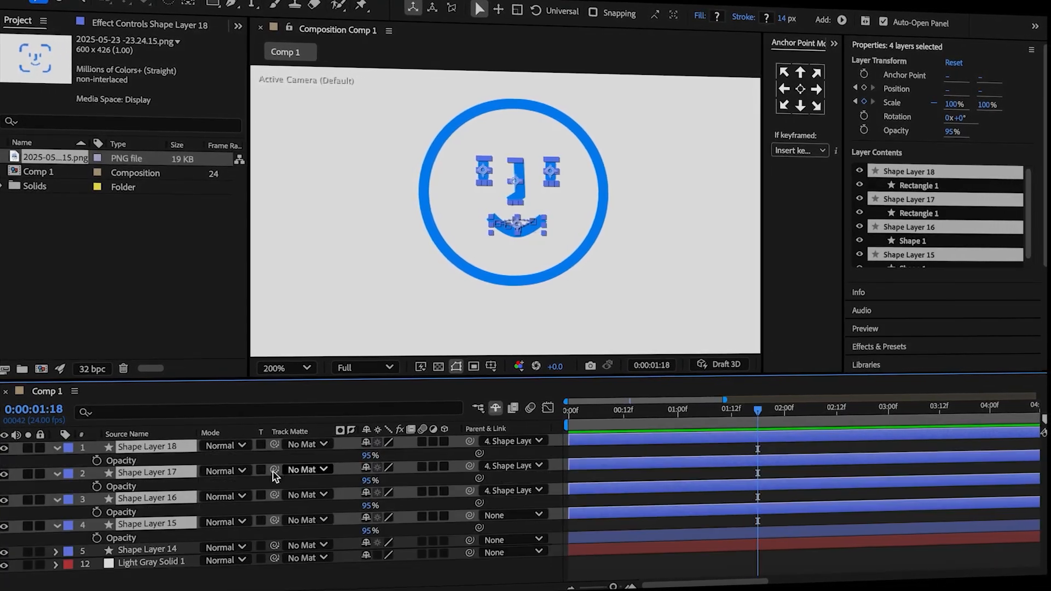
left_click(95, 462)
key("Page_Down")
key("Page_Down")
key("Page_Down")
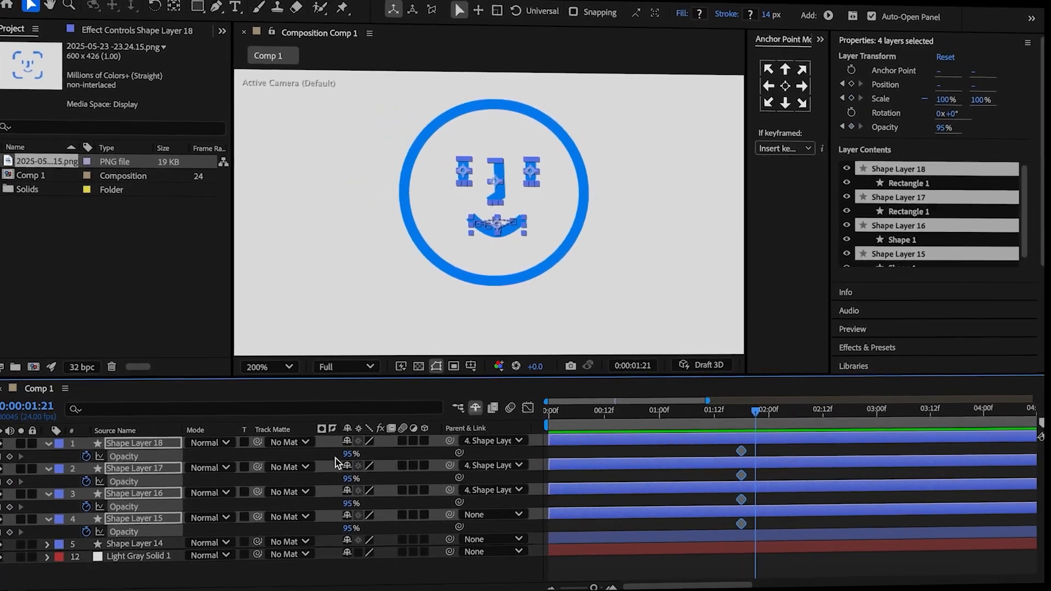
left_click_drag(348, 455, 11, 477)
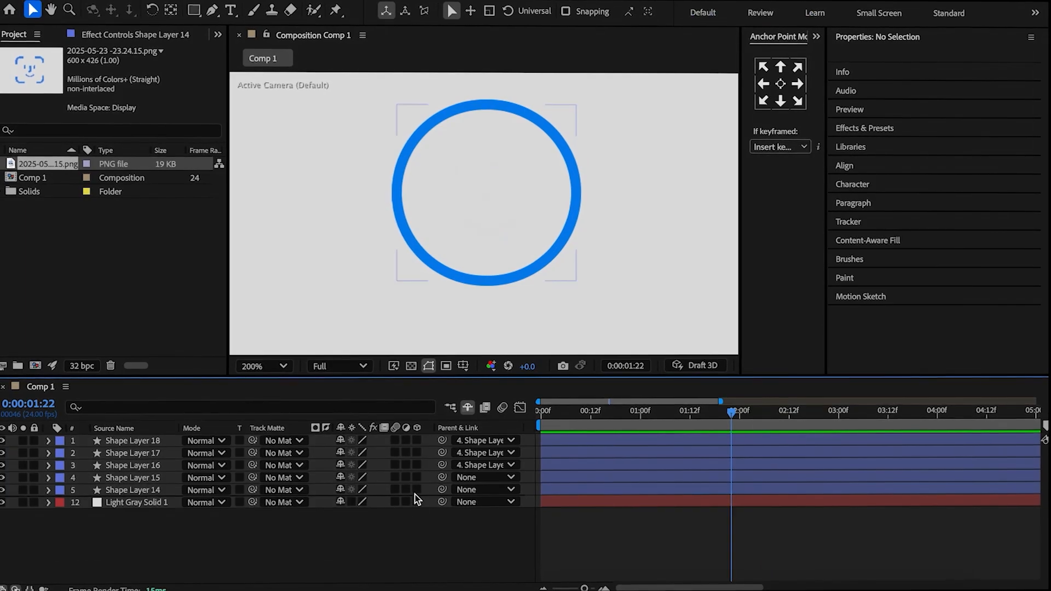
Make Shape Layer 14 a 3D layer and start keyframing its X and Y Rotation at 0:00:01:22.
left_click(415, 490)
left_click(160, 491)
key("r")
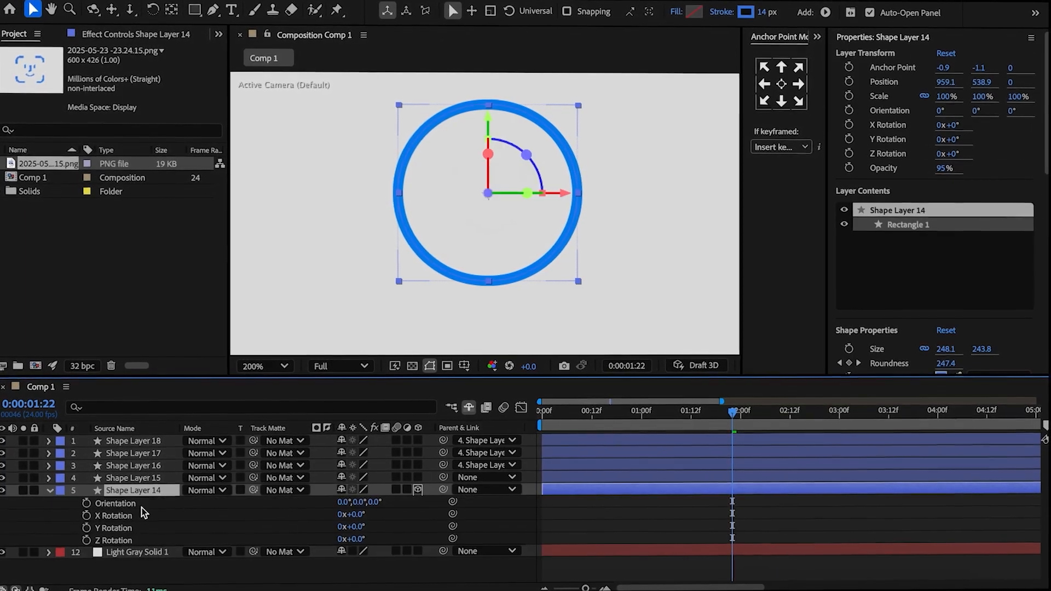
left_click(86, 515)
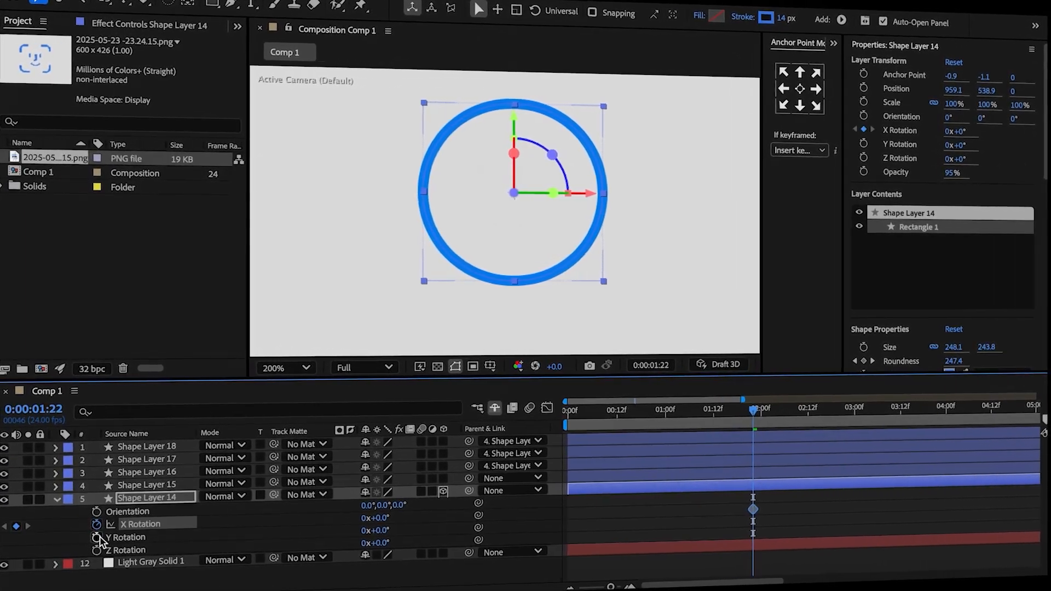
left_click(97, 537)
left_click(264, 574)
At 0:00:02:19, set Shape Layer 14's X and Y Rotation to one full revolution and ease the rotation keyframes.
left_click_drag(755, 413, 823, 433)
left_click(346, 516)
type("1")
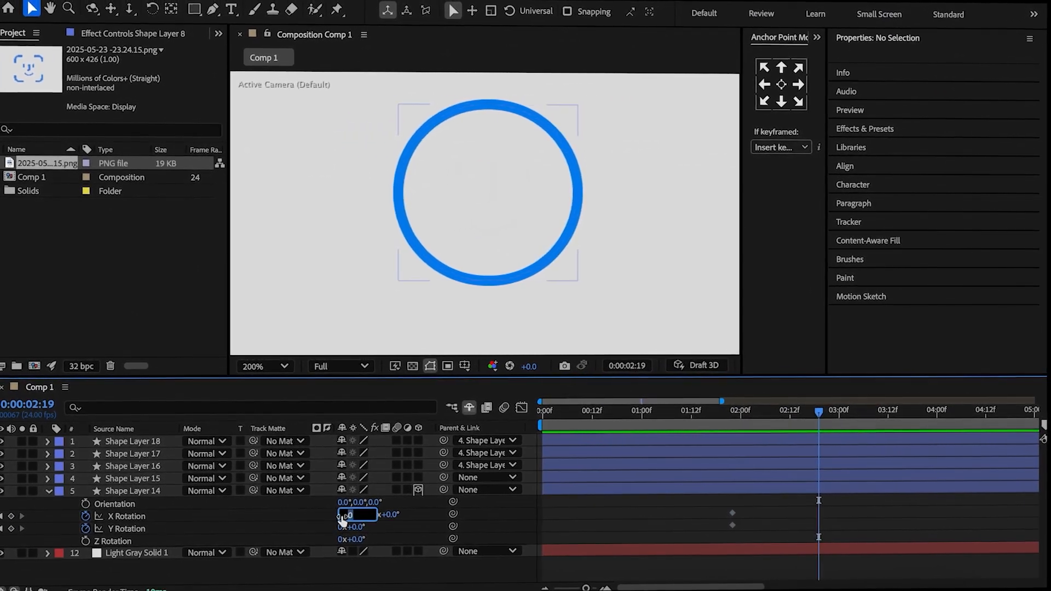
left_click(345, 528)
type("1")
key("Return")
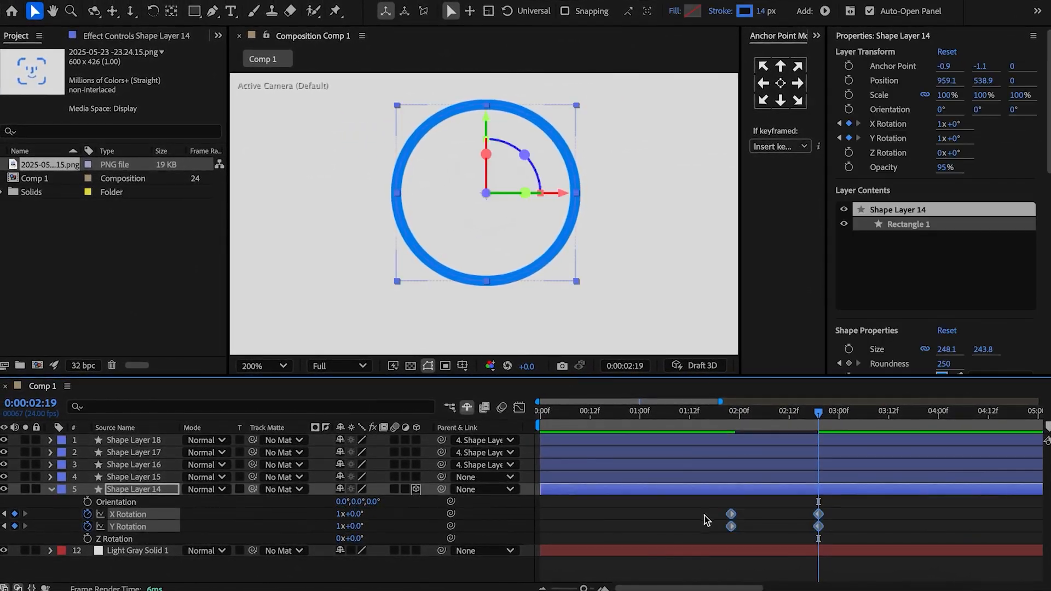
right_click(731, 520)
left_click(564, 418)
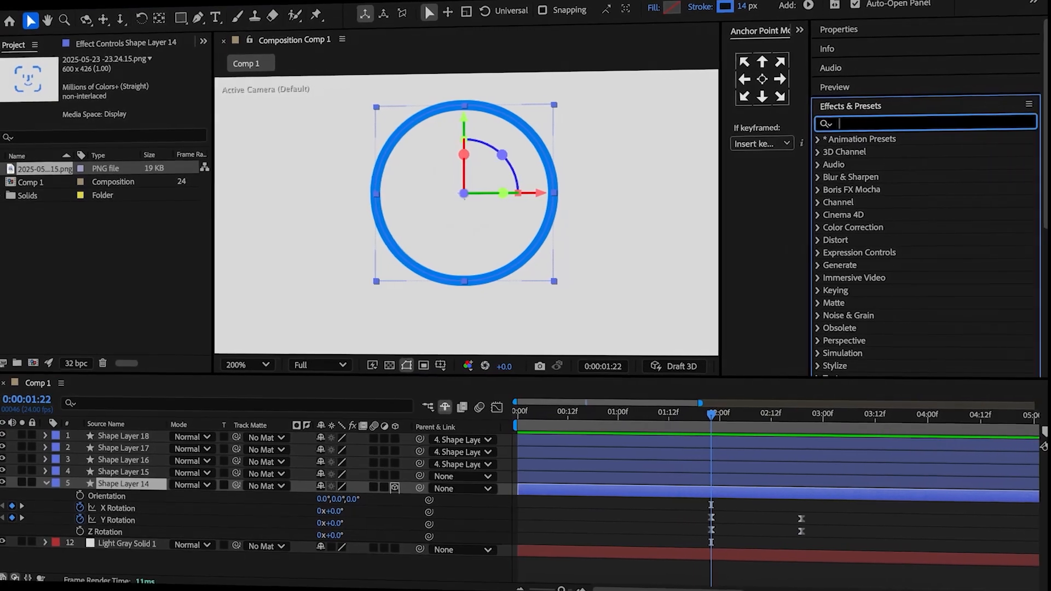
Apply VR Chromatic Aberrations to Shape Layer 14 and keyframe its Red, Green and Blue aberrations at 0 at 0:00:01:22.
type("chro")
double_click(904, 153)
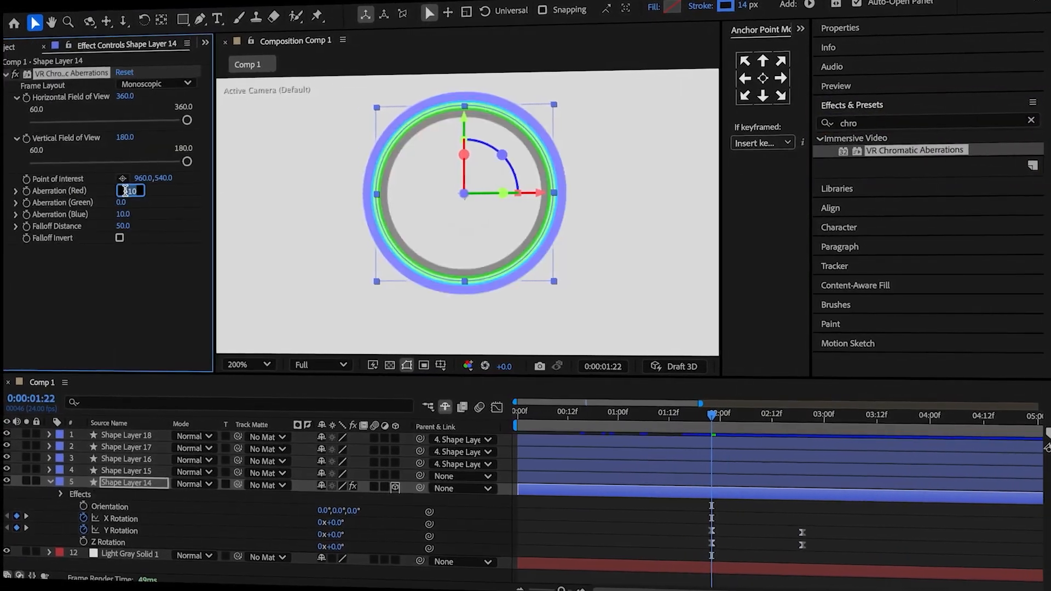
left_click(121, 202)
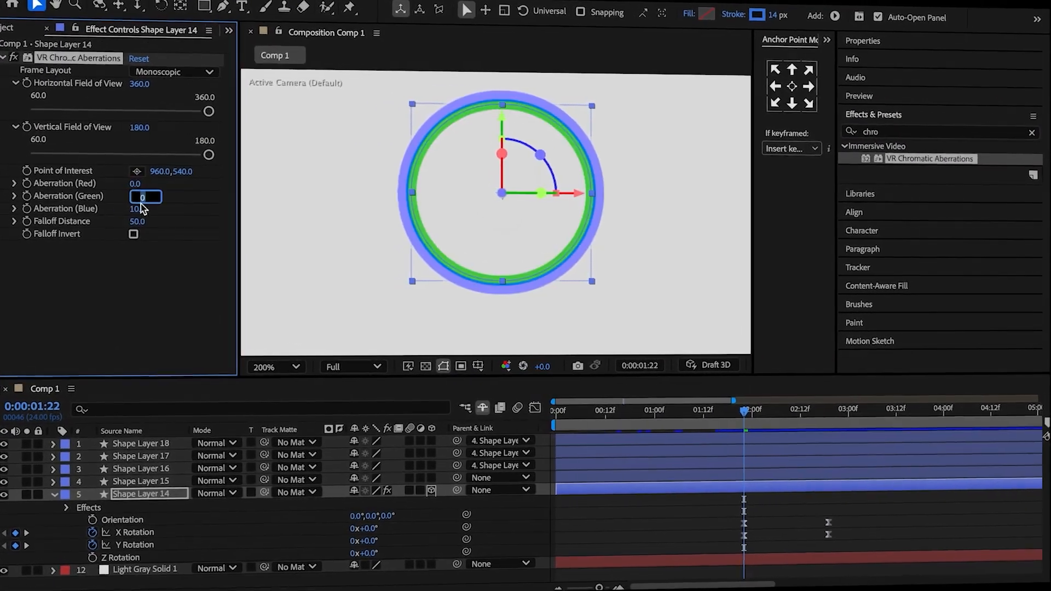
left_click(137, 208)
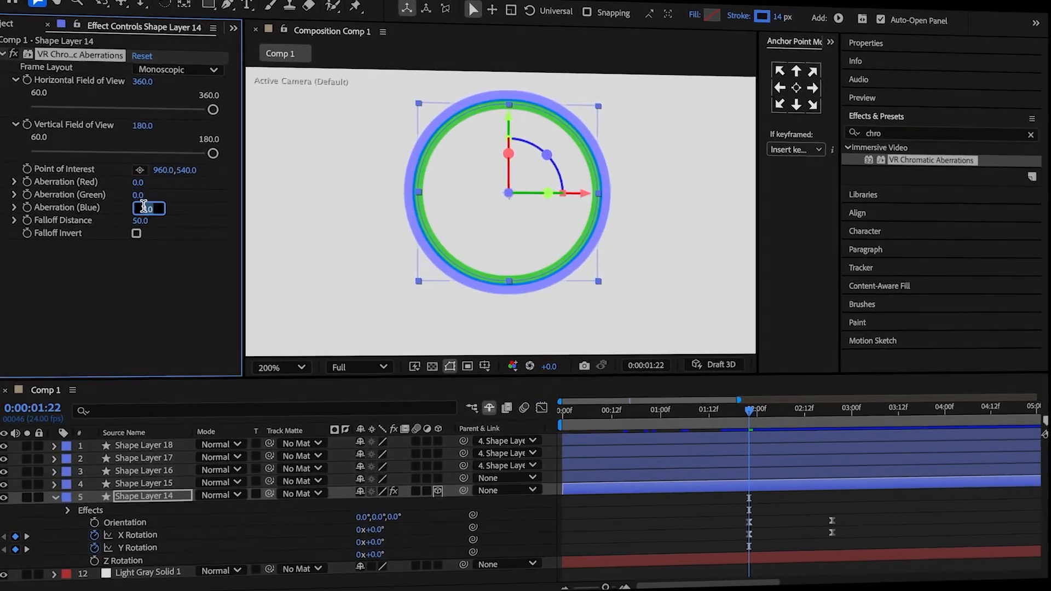
type("0")
left_click(115, 274)
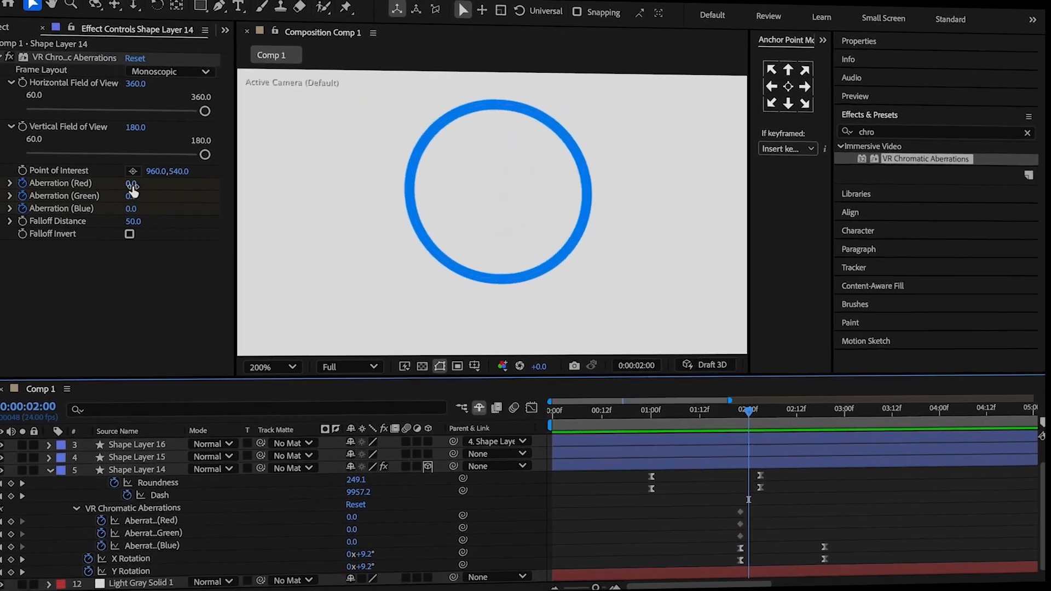
At 0:00:02:00, set the Red and Green aberrations to -2 and the Blue aberration to 2.
left_click(141, 181)
type("-2")
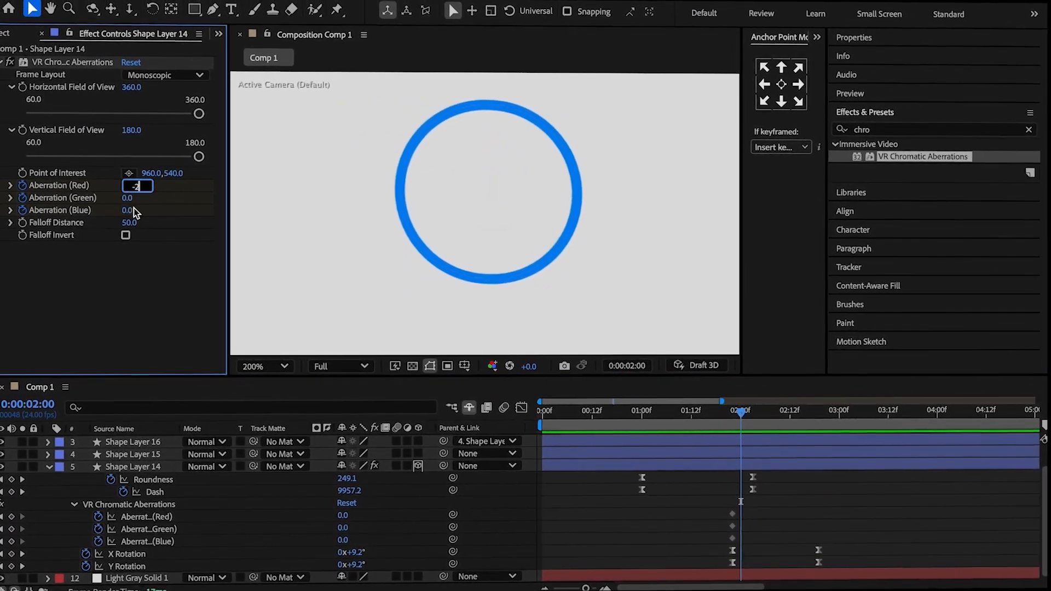
key("Return")
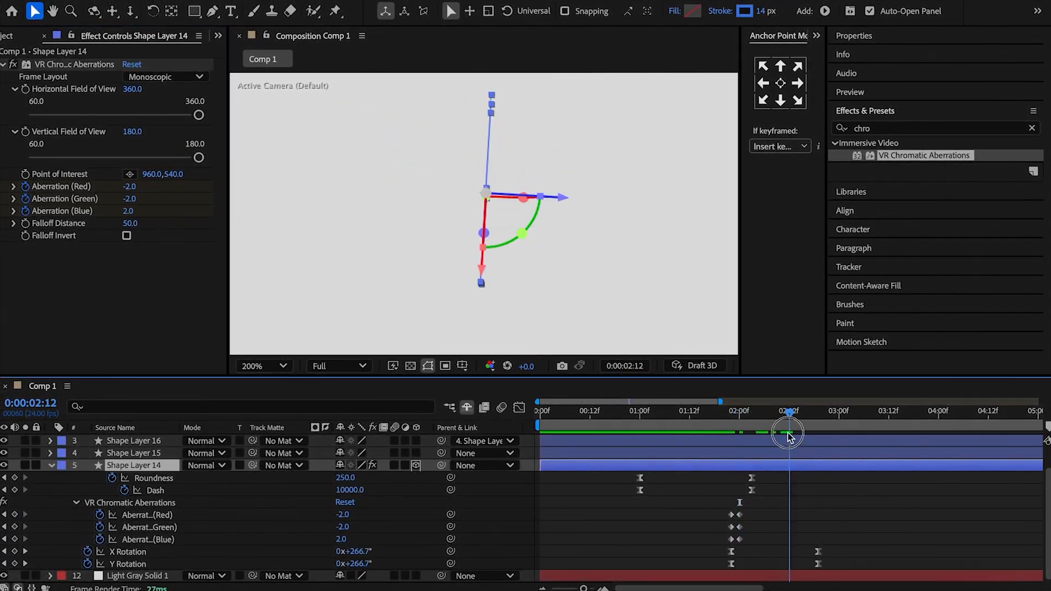
Add keyframes holding the current Red, Green and Blue aberration values at 0:00:02:17.
left_click_drag(802, 444, 808, 449)
left_click(15, 514)
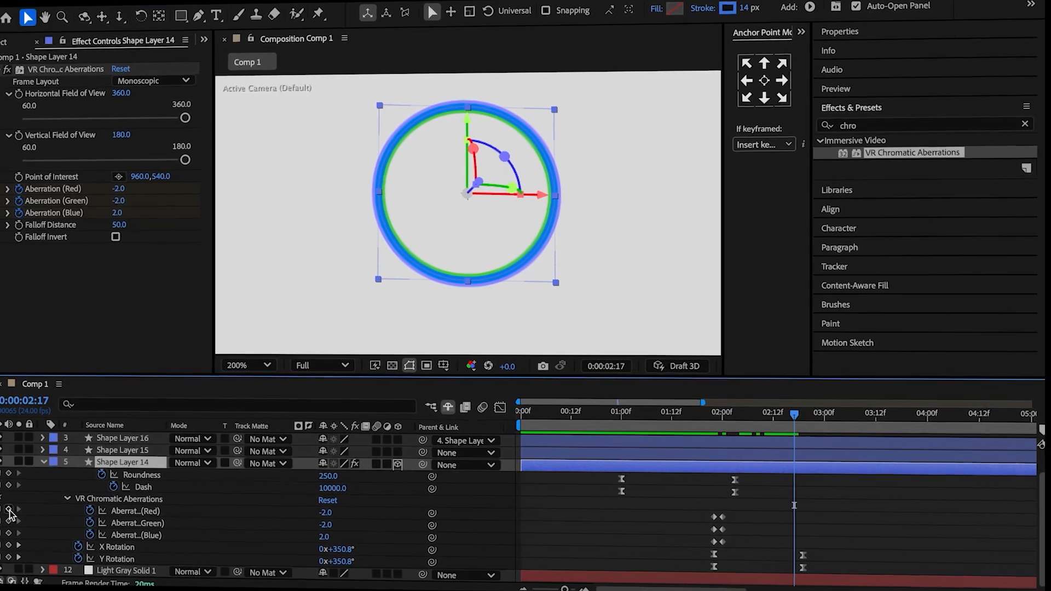
left_click(15, 526)
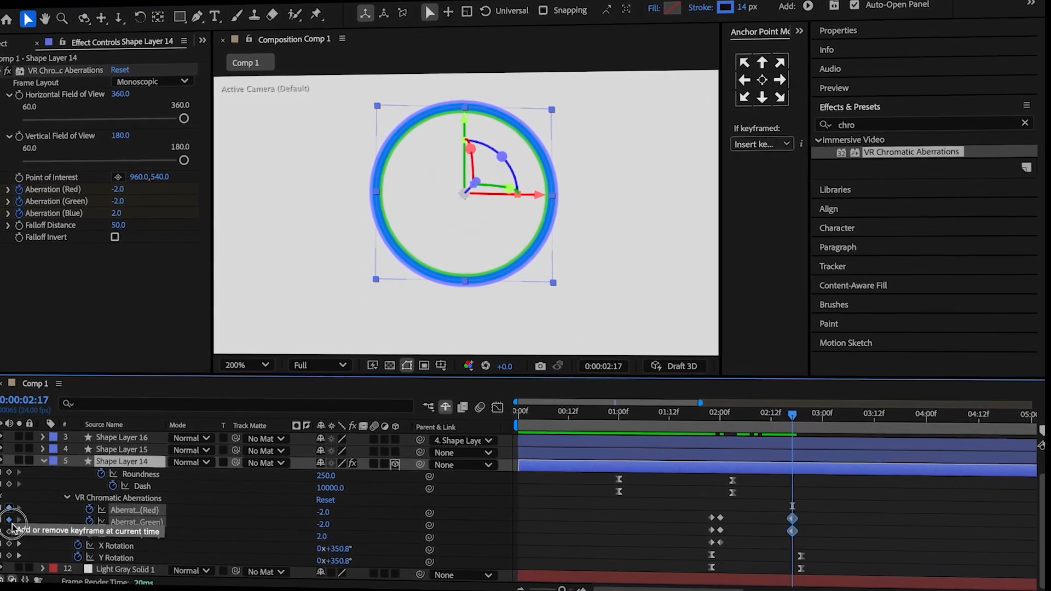
Set Shape Layer 14's Red, Green and Blue aberrations to 0 at 0:00:02:19.
left_click(121, 190)
type("0")
left_click(121, 202)
type("0")
left_click(120, 214)
type("0")
left_click(131, 297)
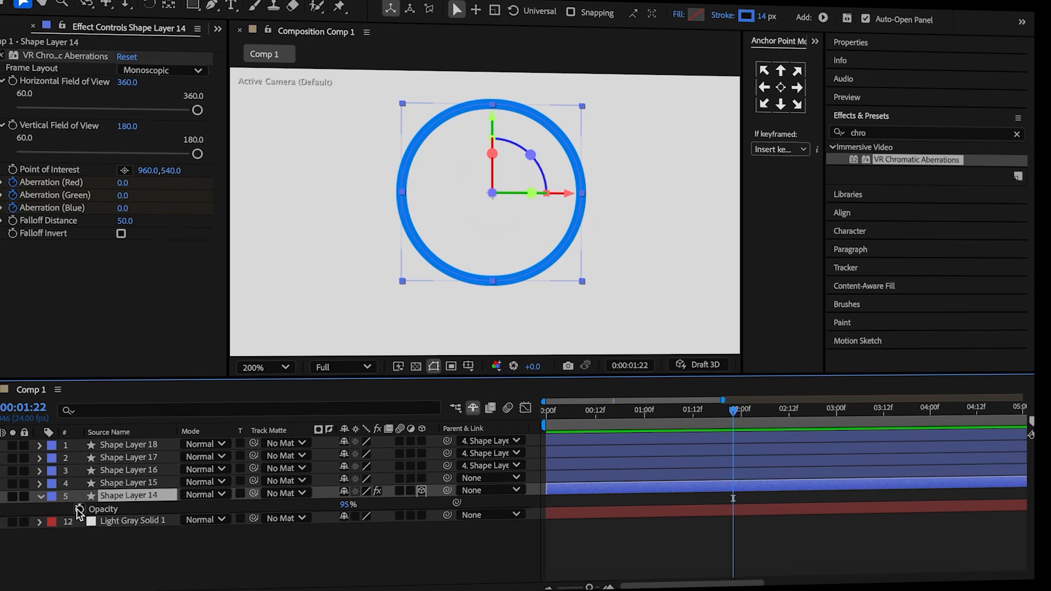
Keyframe Shape Layer 14's Opacity to drop to 20% at 0:00:02:00, hold until 0:00:02:17, and rise to 95% at 0:00:02:19.
left_click(91, 508)
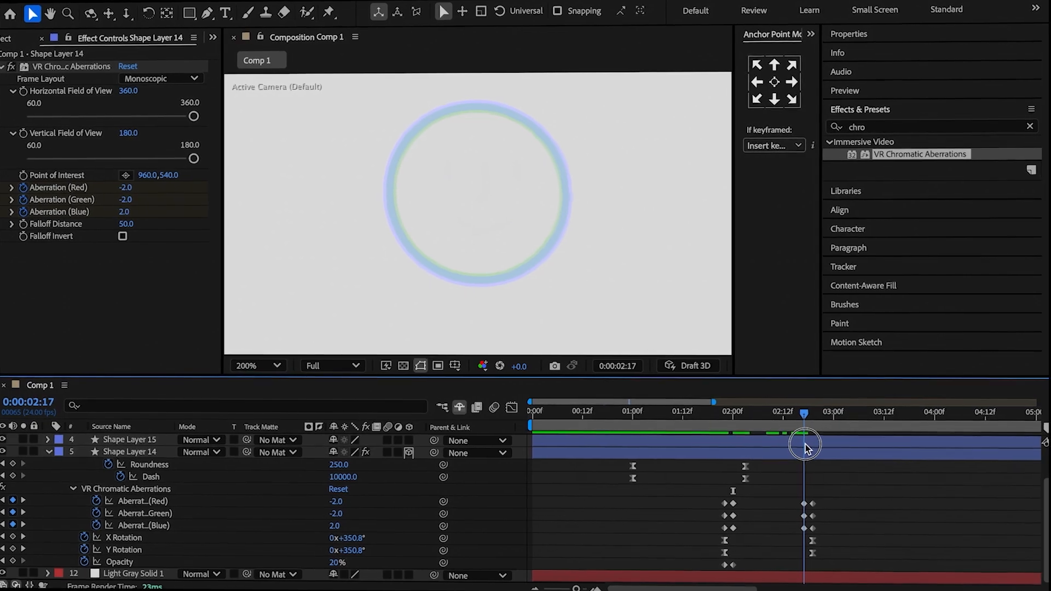
left_click(790, 452)
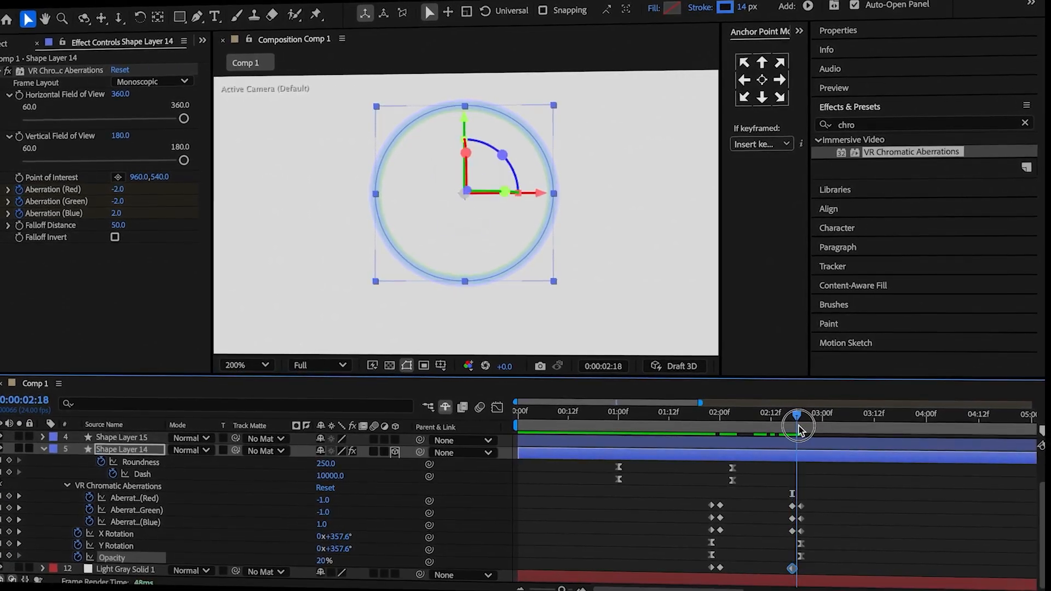
left_click_drag(797, 428, 802, 429)
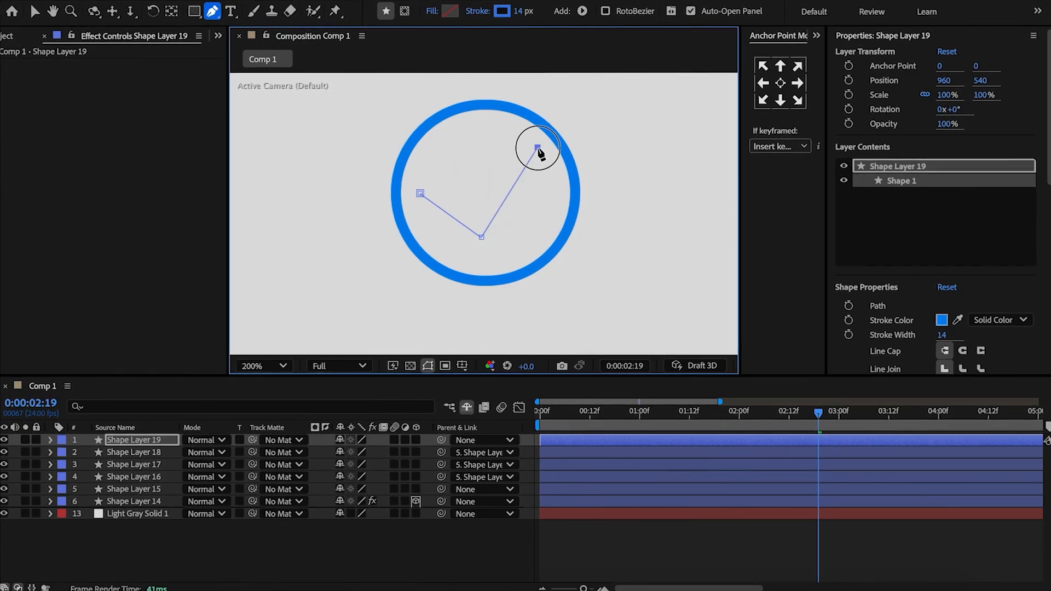
Draw a blue 14 px checkmark inside the ring with the Pen tool and centre its anchor point.
left_click_drag(481, 234, 483, 237)
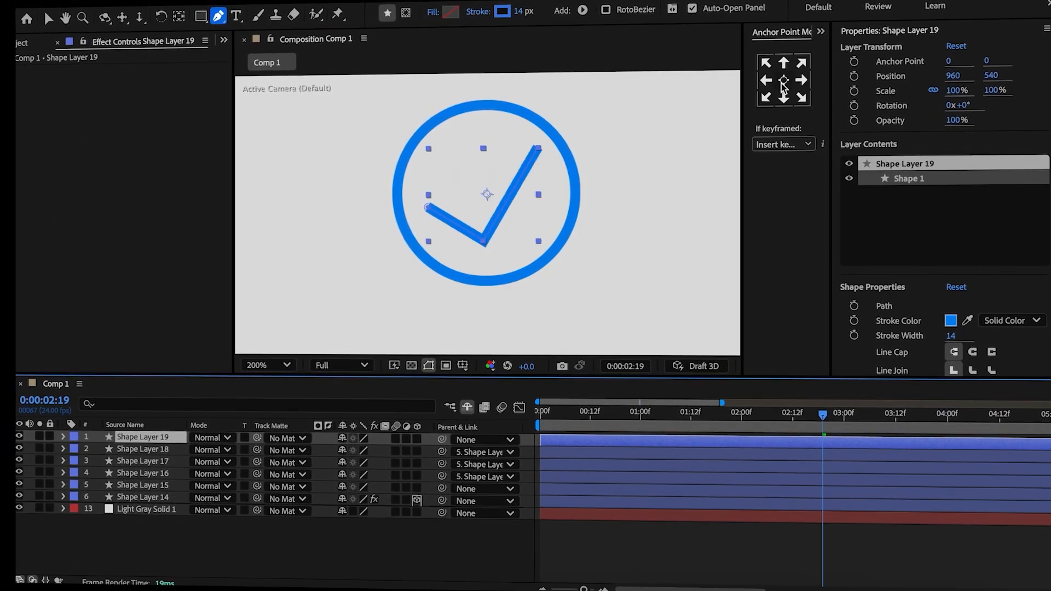
left_click(780, 83)
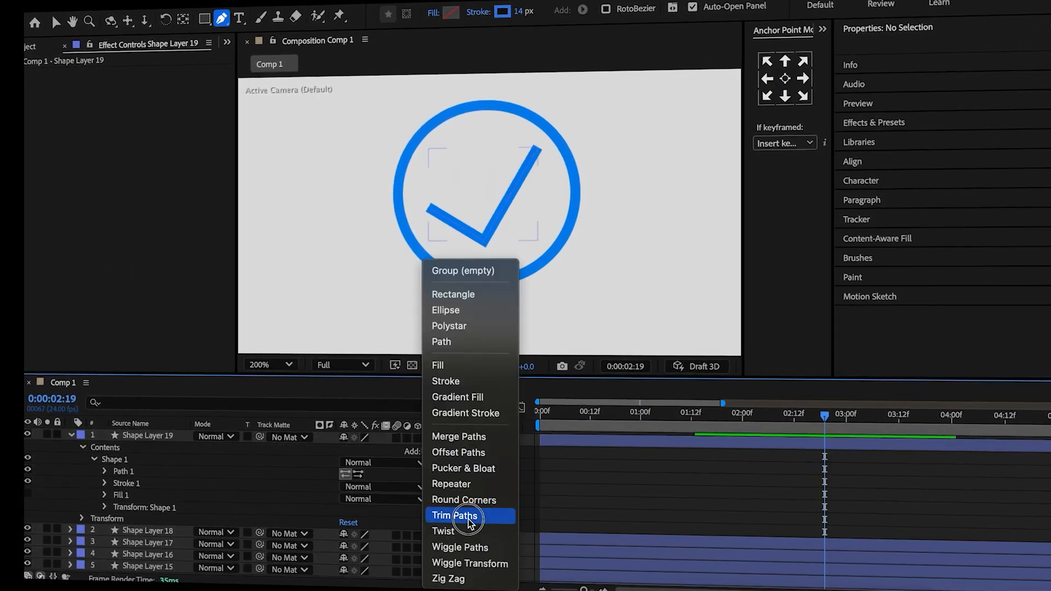
Add Trim Paths to the checkmark layer and keyframe its End at 0% at 0:00:02:19.
left_click(462, 504)
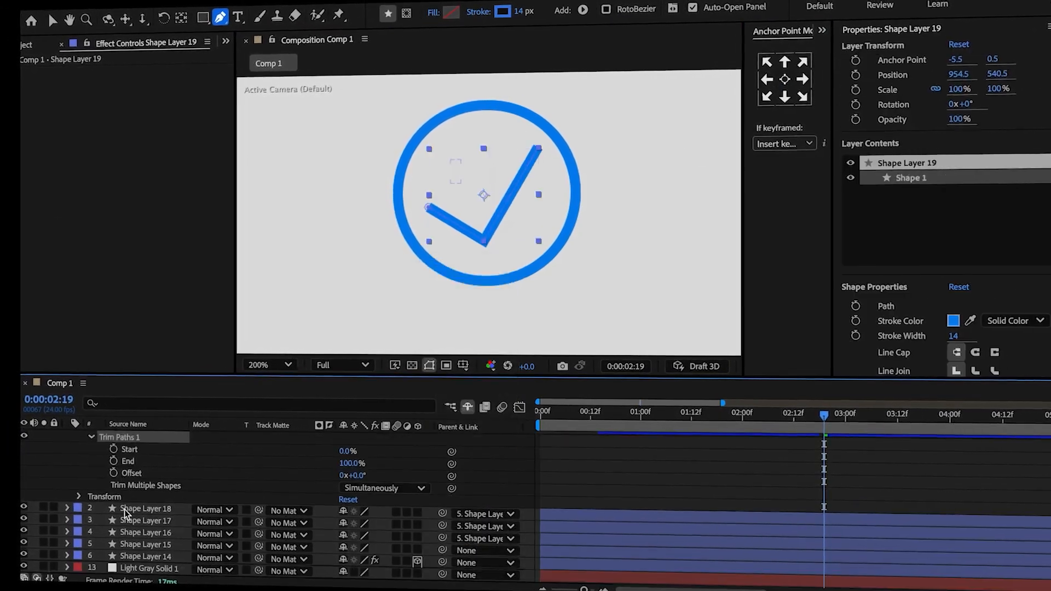
left_click(105, 465)
left_click_drag(351, 466, 346, 468)
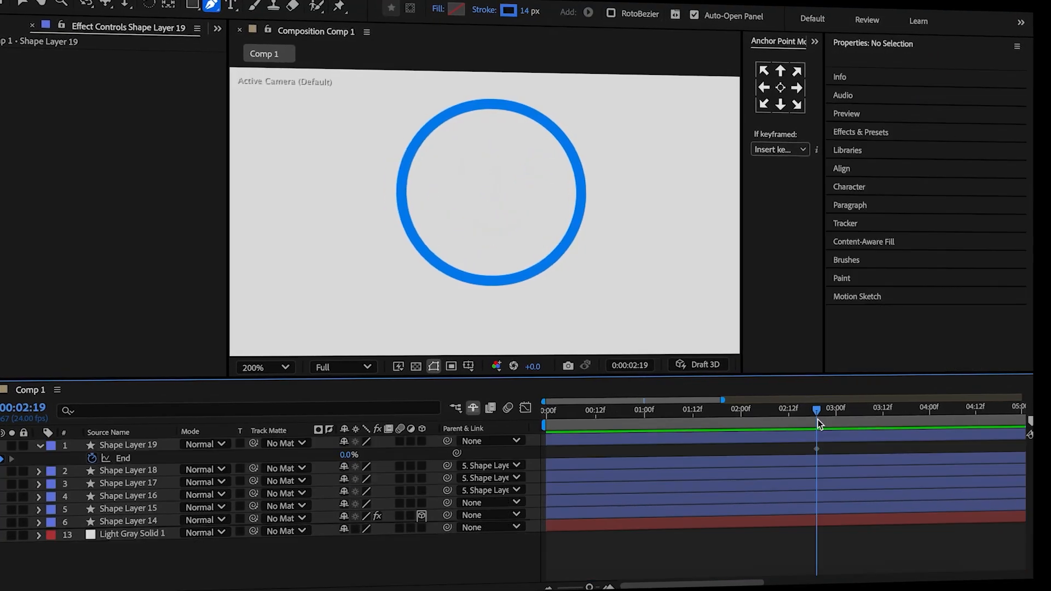
Keyframe the checkmark's Trim Paths End at 100% at 0:00:03:02 and open its keyframes in the Graph Editor.
left_click_drag(817, 419, 847, 420)
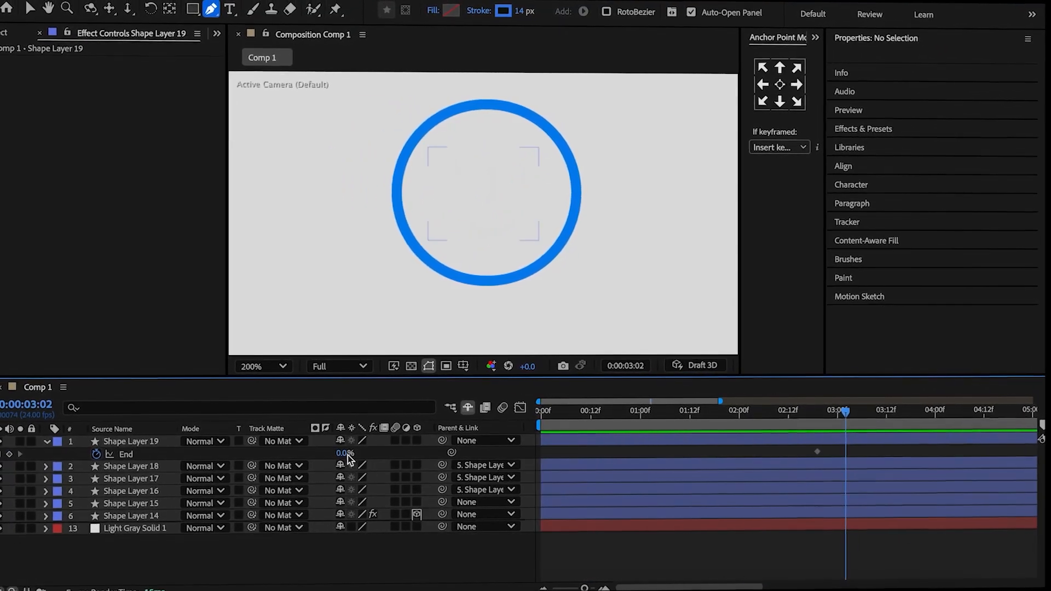
left_click_drag(346, 457, 951, 475)
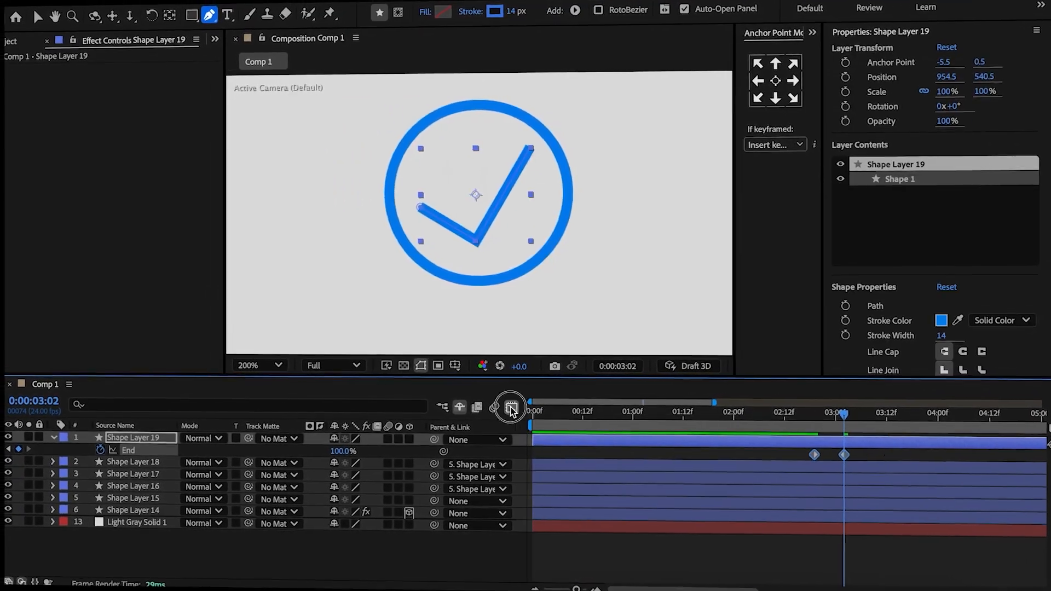
left_click(501, 408)
key("v")
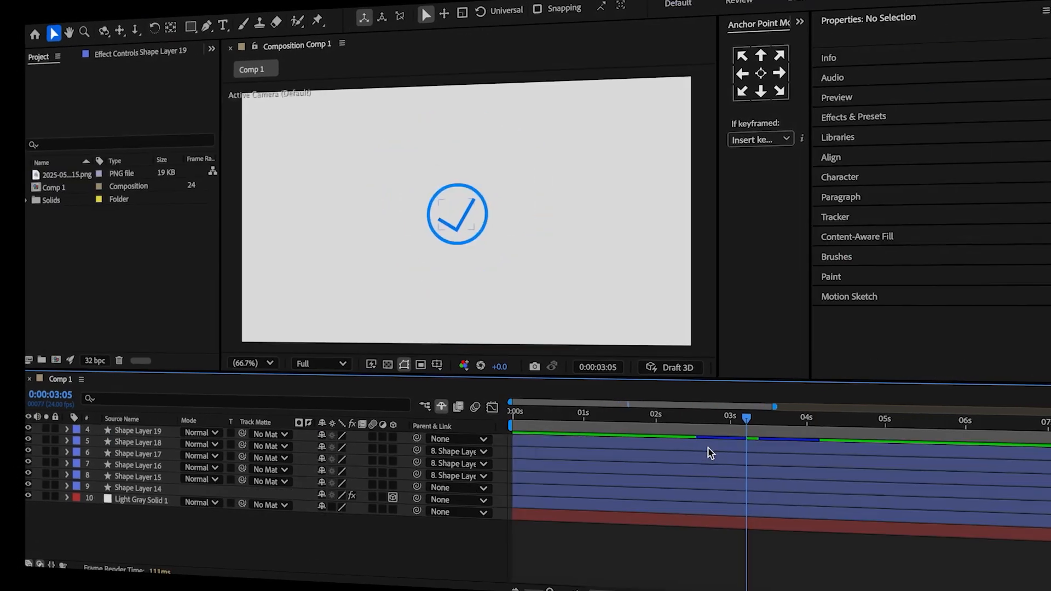
Fade out the checkmark and the ring by keyframing their current Opacity at 0:00:03:05 and 0% at 0:00:03:08.
left_click(732, 509, "ctrl")
key("t")
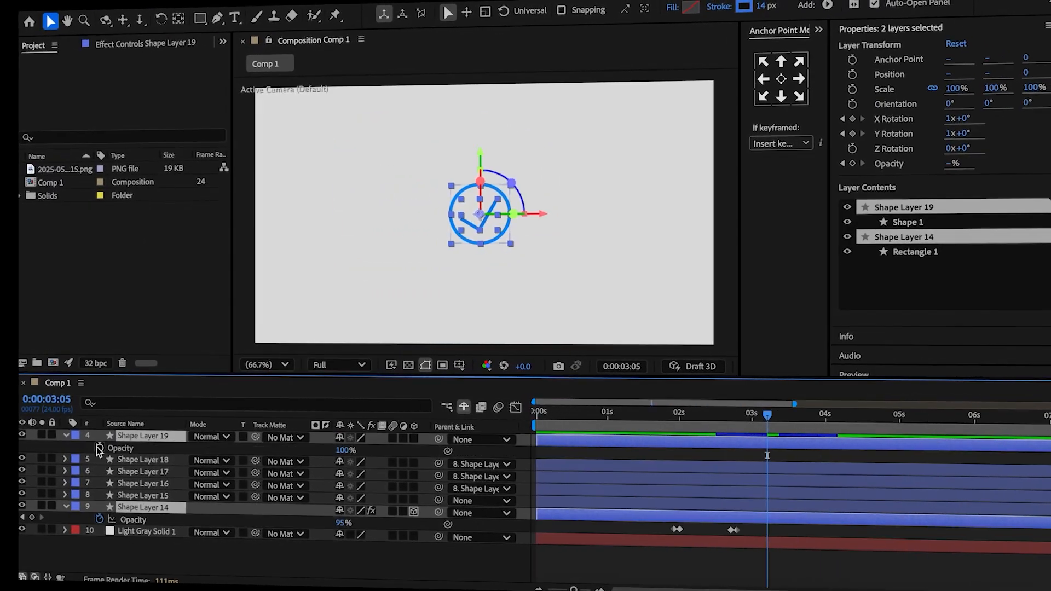
left_click(103, 446)
left_click(42, 518)
left_click(35, 519)
left_click_drag(766, 416, 774, 414)
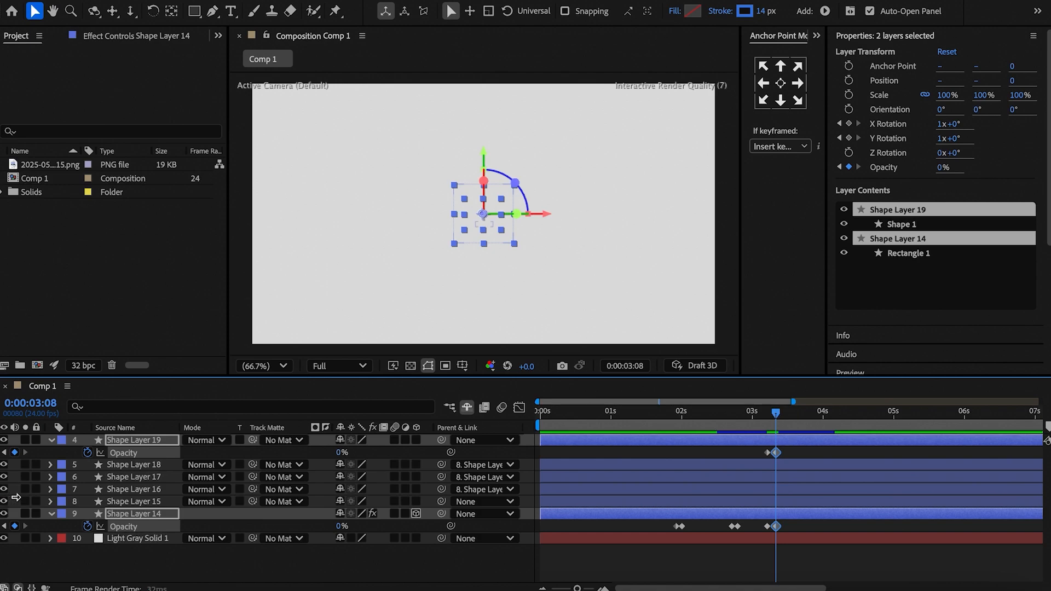
Draw a green rectangle about 417 by 369 px, centre its anchor point and set its Roundness to 40.
left_click_drag(453, 176, 553, 264)
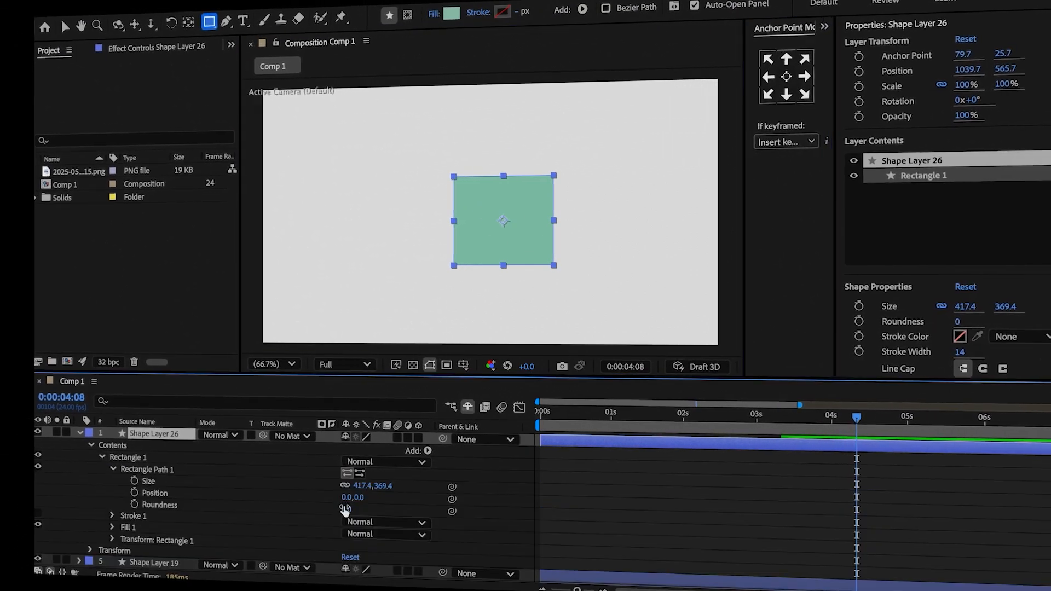
left_click(345, 509)
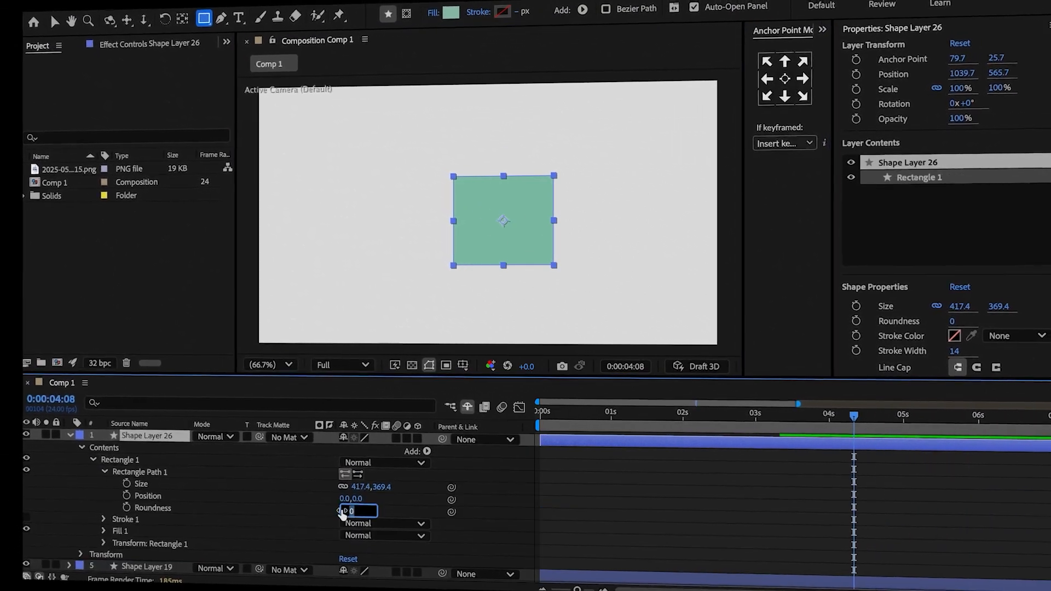
type("40")
left_click(289, 506)
Move the rounded rectangle to about X 509, Y 549 and place a duplicate beside it at about X 1021.
left_click_drag(372, 454, 362, 454)
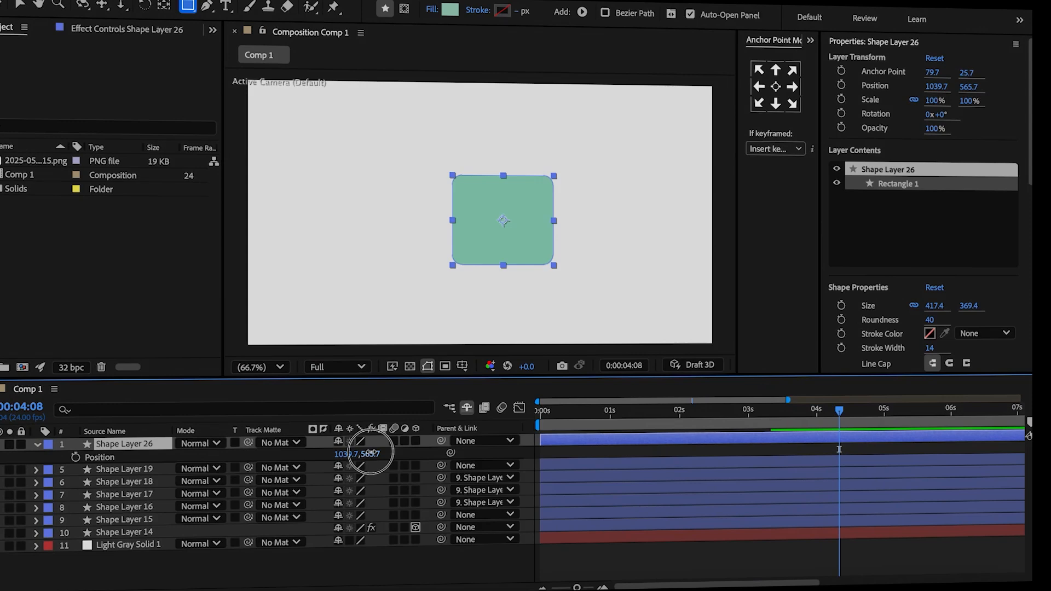
left_click_drag(347, 455, 55, 464)
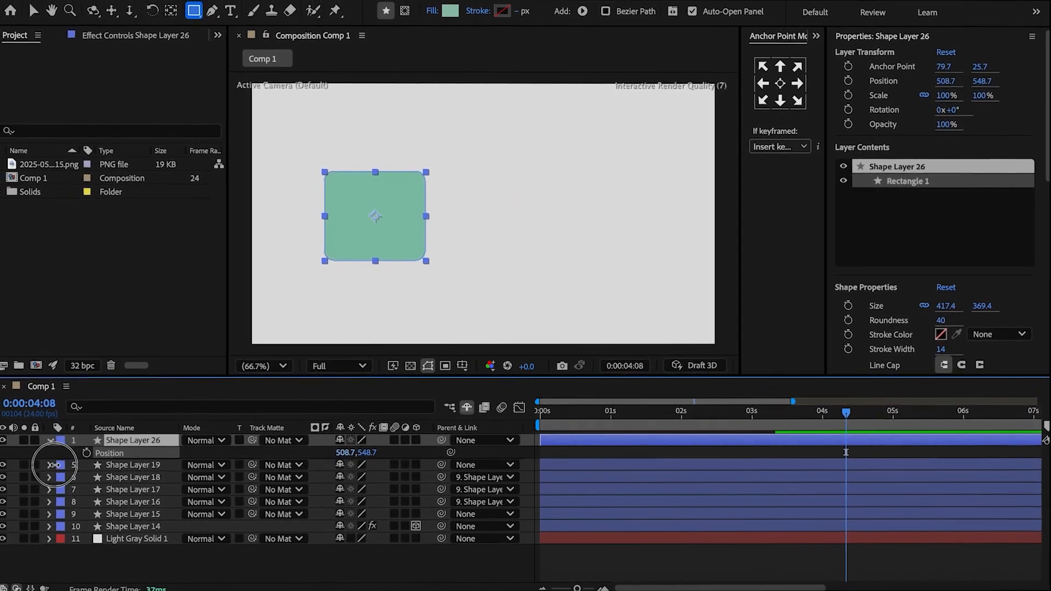
key("ctrl+d")
left_click_drag(345, 452, 503, 457)
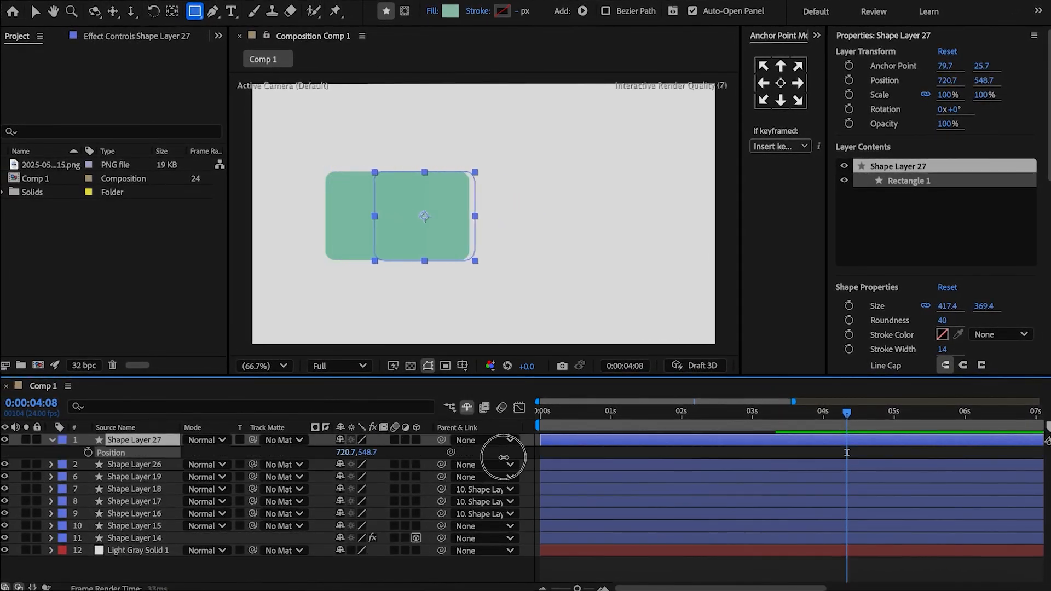
Add a third rectangle at about X 1526 and shift all three to about X 461, 970 and 1475.
key("ctrl+d")
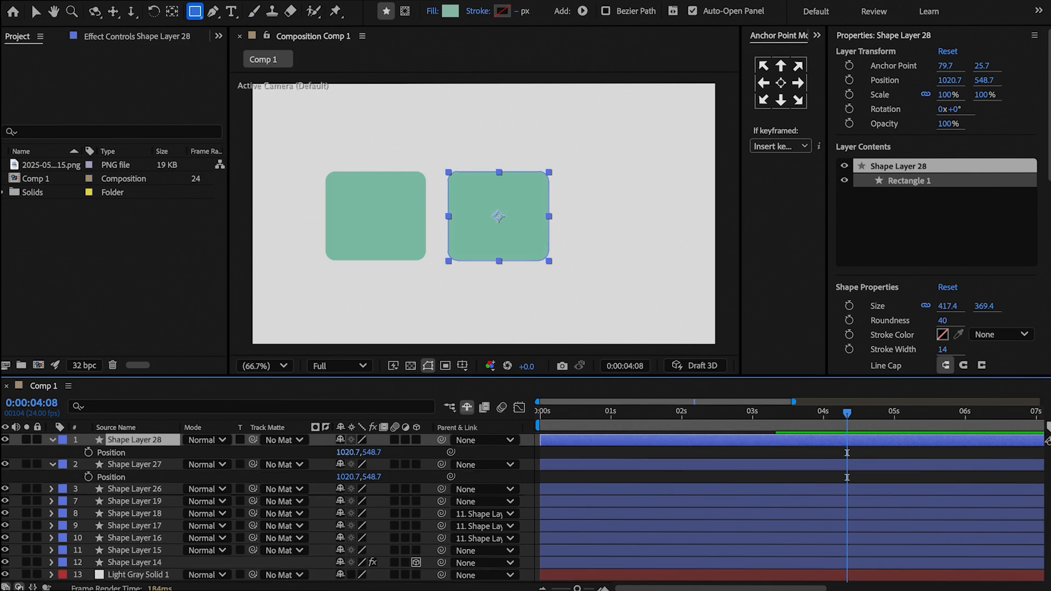
left_click(161, 440)
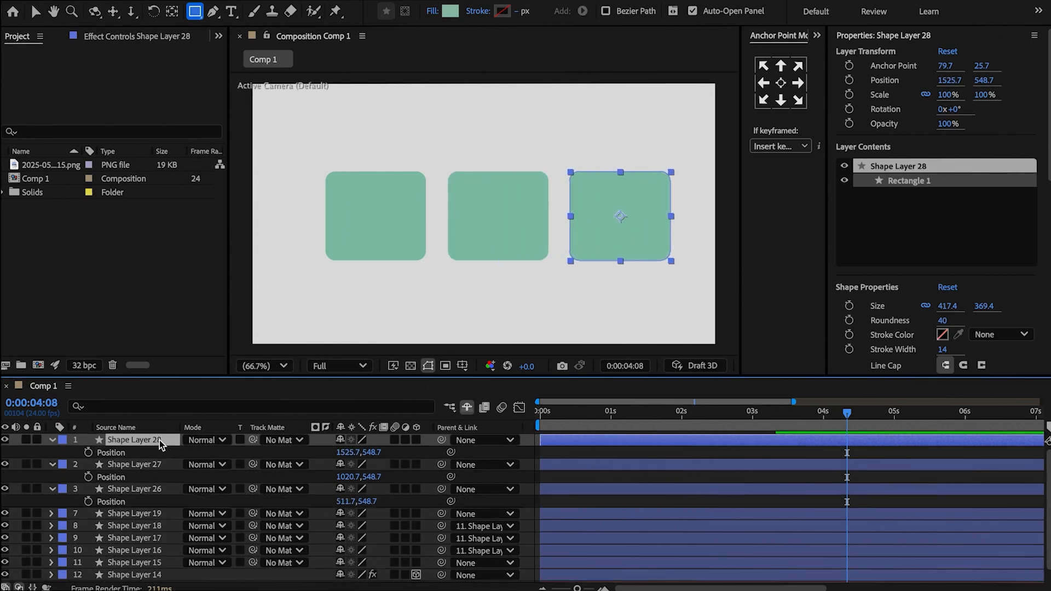
left_click(153, 488, "shift")
left_click_drag(342, 452, 328, 452)
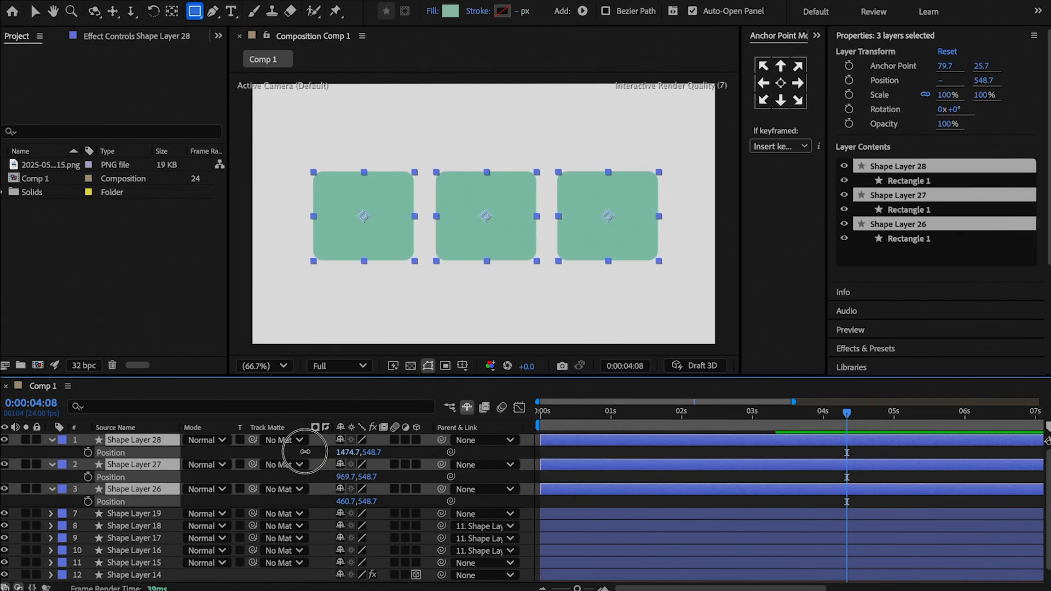
Change the fill of the middle rectangle to blue and the third rectangle to orange.
left_click(806, 454)
left_click(693, 11)
type("8BA0CB")
left_click(673, 212)
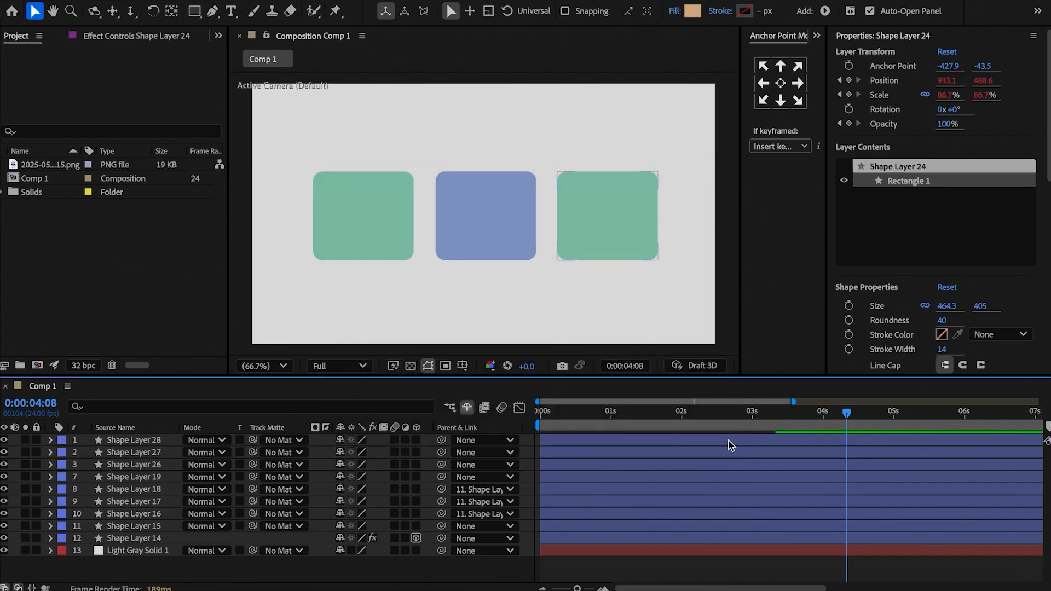
left_click(693, 11)
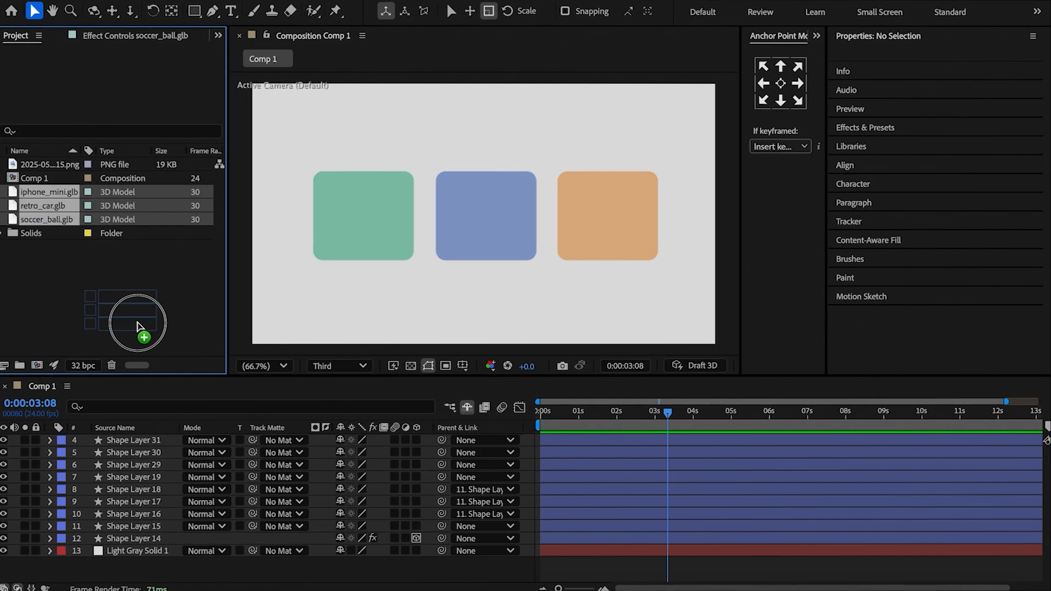
Add the iphone_mini, soccer_ball and retro_car 3D models, fitting the car on the green rectangle and the ball at 84% on the blue one.
left_click_drag(145, 312, 143, 442)
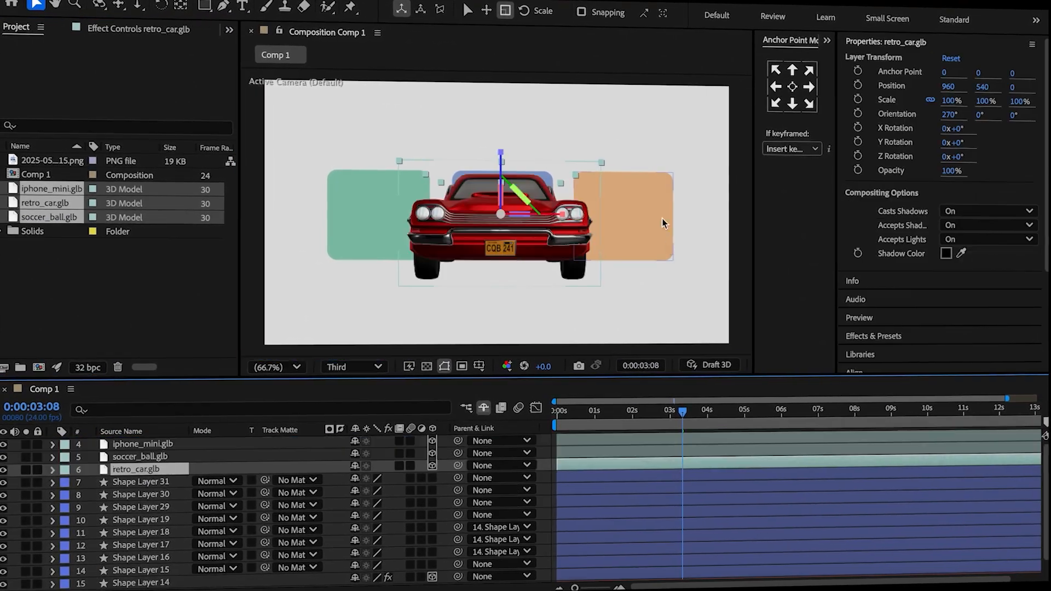
key("s")
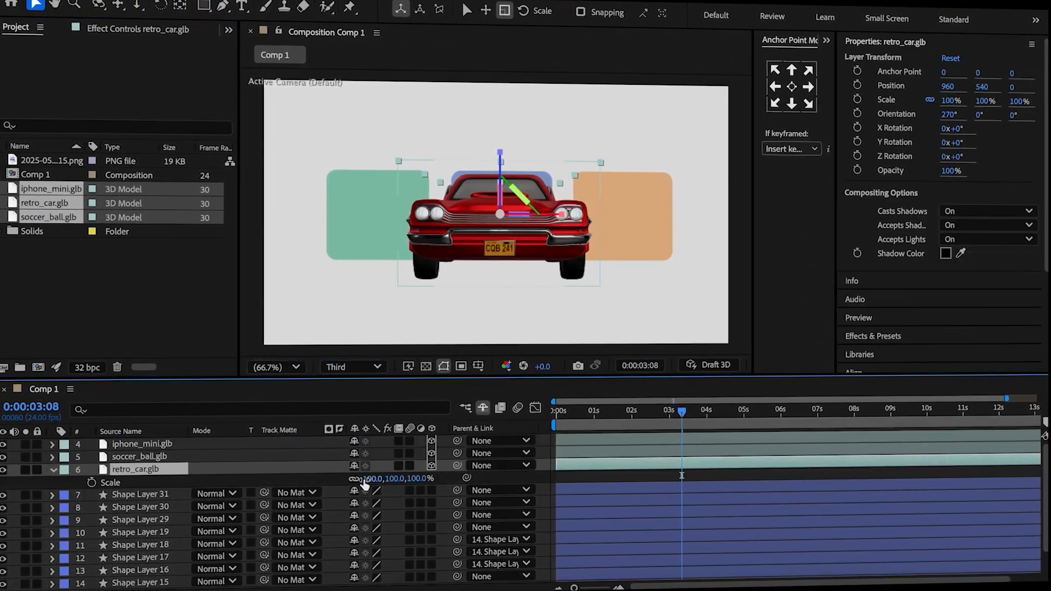
left_click_drag(408, 480, 380, 497)
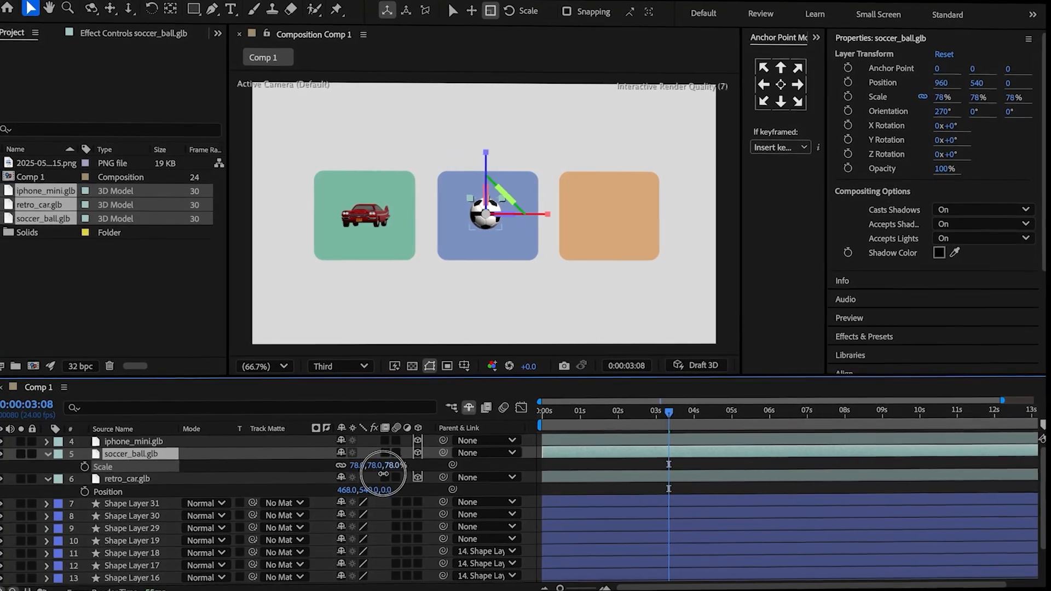
left_click_drag(375, 469, 344, 466)
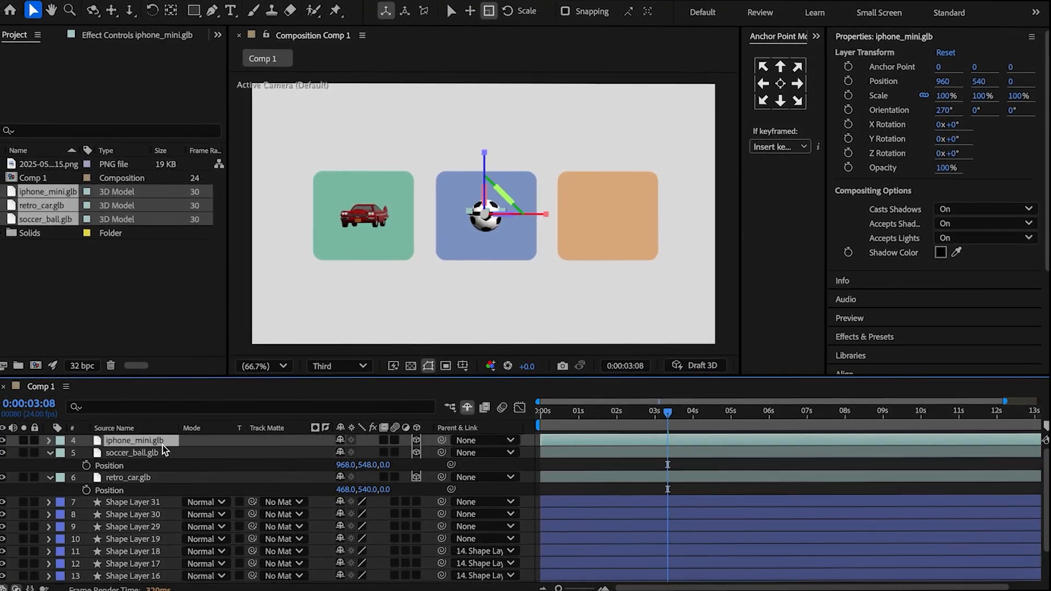
Scale the phone model to 90%, place it on the orange rectangle at 1468, 540 and set its X Rotation to 60°.
left_click_drag(378, 453, 397, 457)
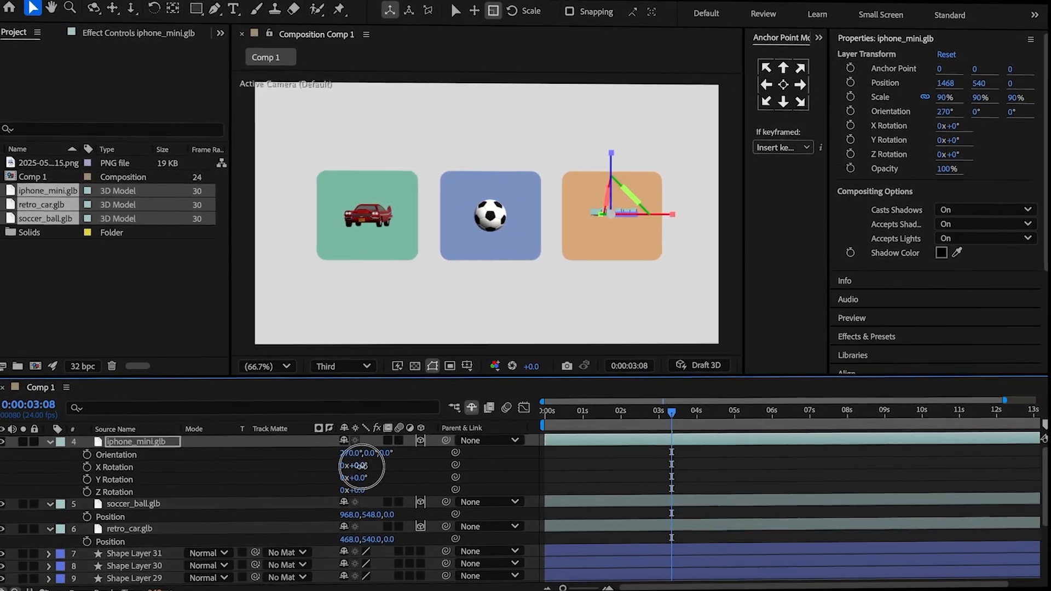
left_click_drag(356, 463, 403, 462)
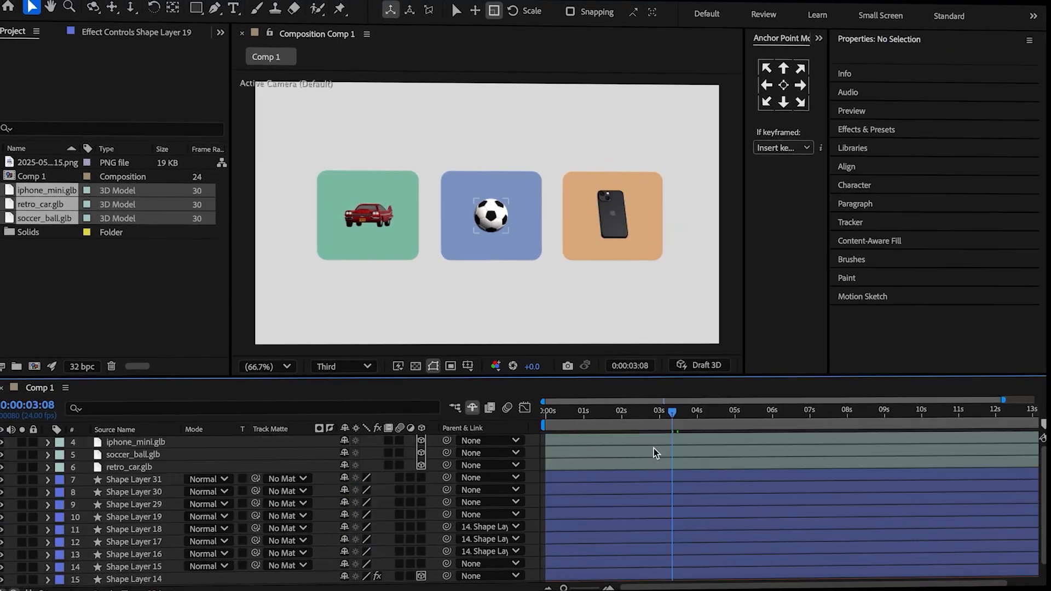
Split the three 3D model layers and the three rectangle layers at 0:00:03:08.
left_click(655, 440)
left_click(674, 499, "shift")
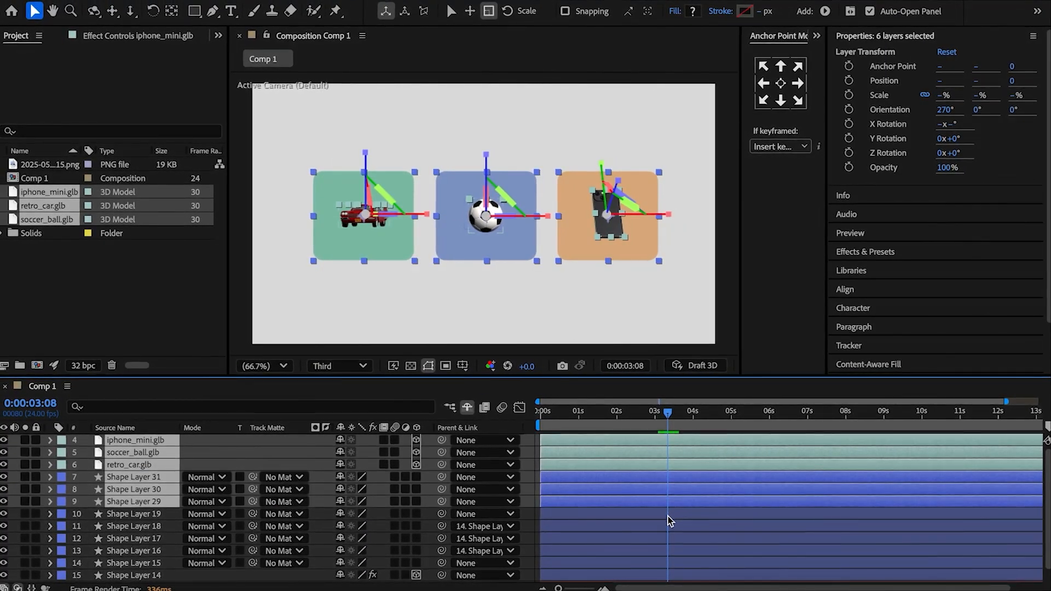
key("super+shift+d")
Delete the parts of the split model and rectangle layers that lie before 0:00:03:08.
left_click(639, 451)
key("Delete")
left_click(639, 464)
key("Delete")
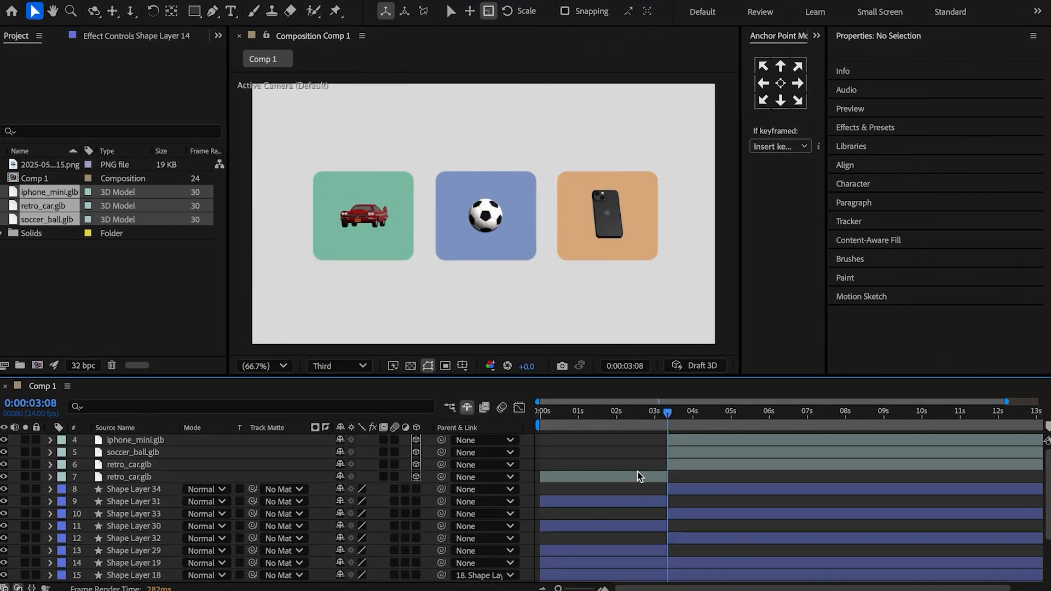
left_click(638, 477)
key("Delete")
left_click(638, 488)
key("Delete")
left_click(638, 501)
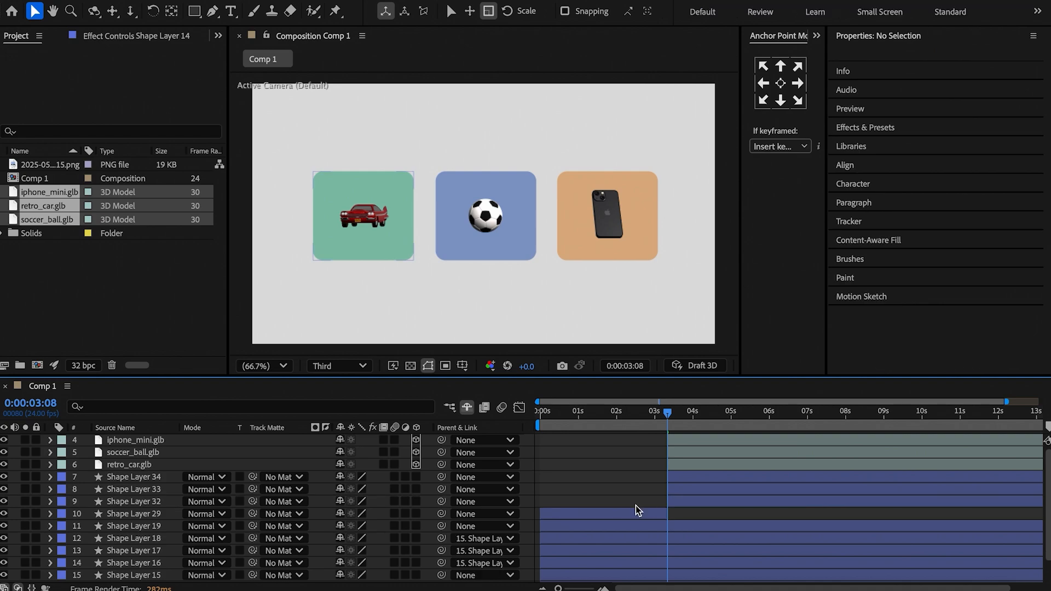
left_click(633, 514)
key("Delete")
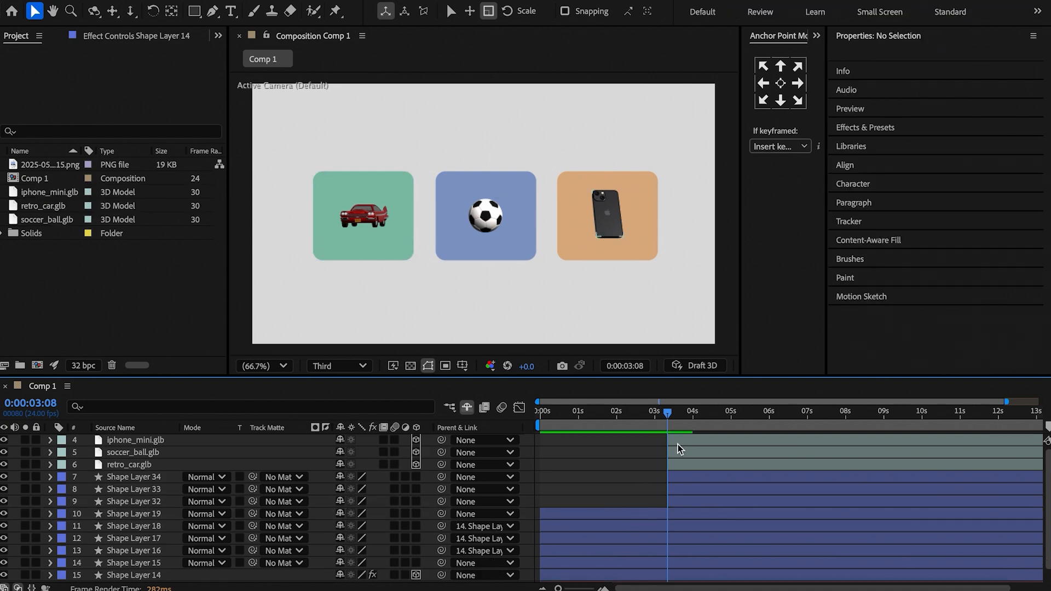
At 0:00:03:08, keyframe the phone's Y Rotation and the soccer ball's and car's Z Rotation, showing only the keyframed properties.
left_click(678, 441)
left_click(685, 464, "shift")
key("r")
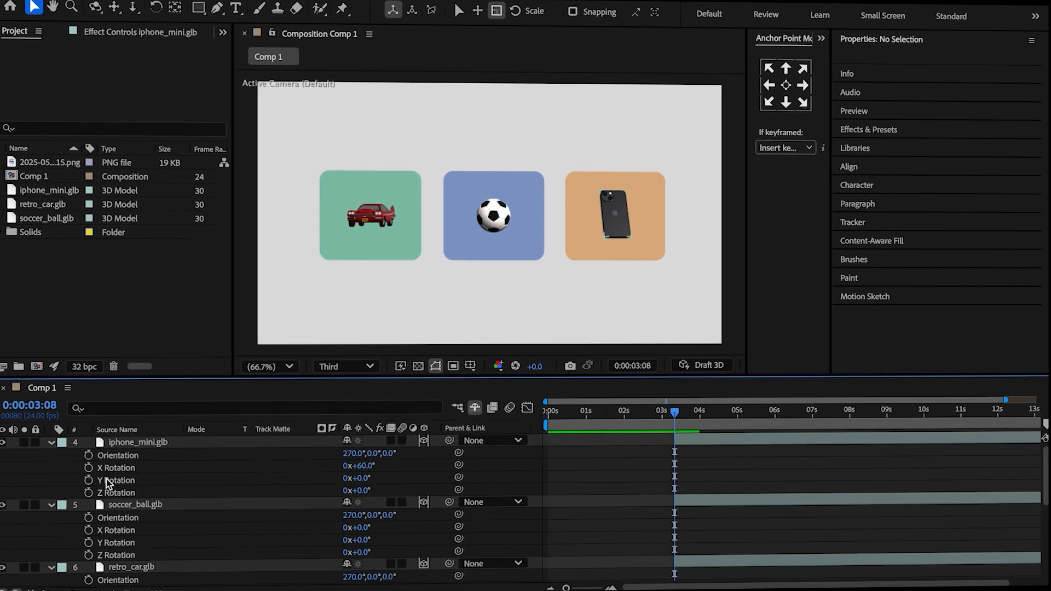
left_click(89, 481)
left_click(89, 555)
scroll(104, 563, "down", 3)
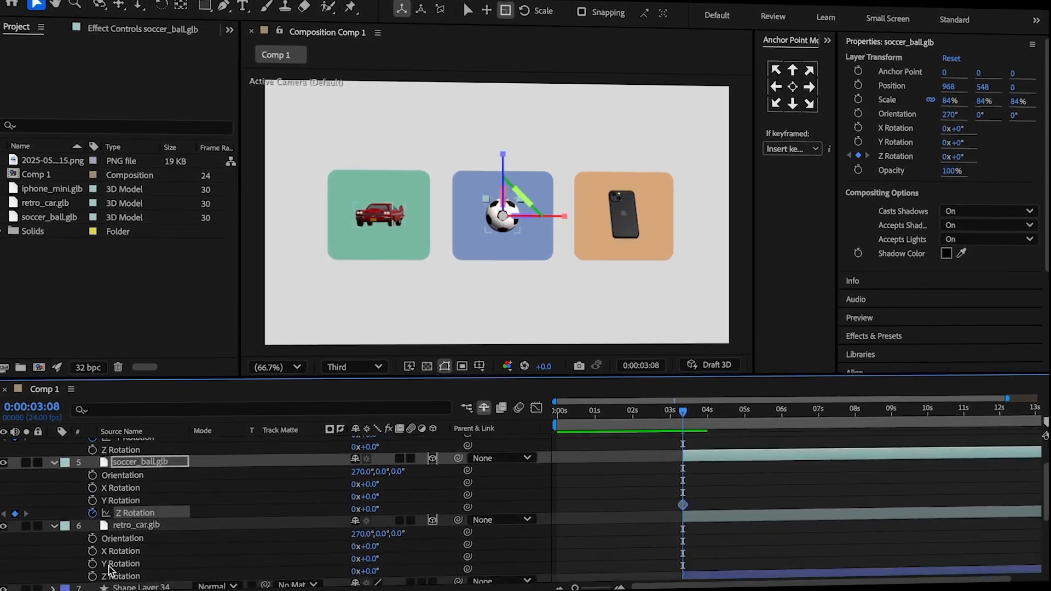
left_click(91, 576)
left_click(608, 487)
key("u")
At 0:00:13:23, set the phone's Y Rotation to -211° and the ball's Z Rotation to -205°, and rotate the car about Z.
left_click_drag(683, 411, 991, 412)
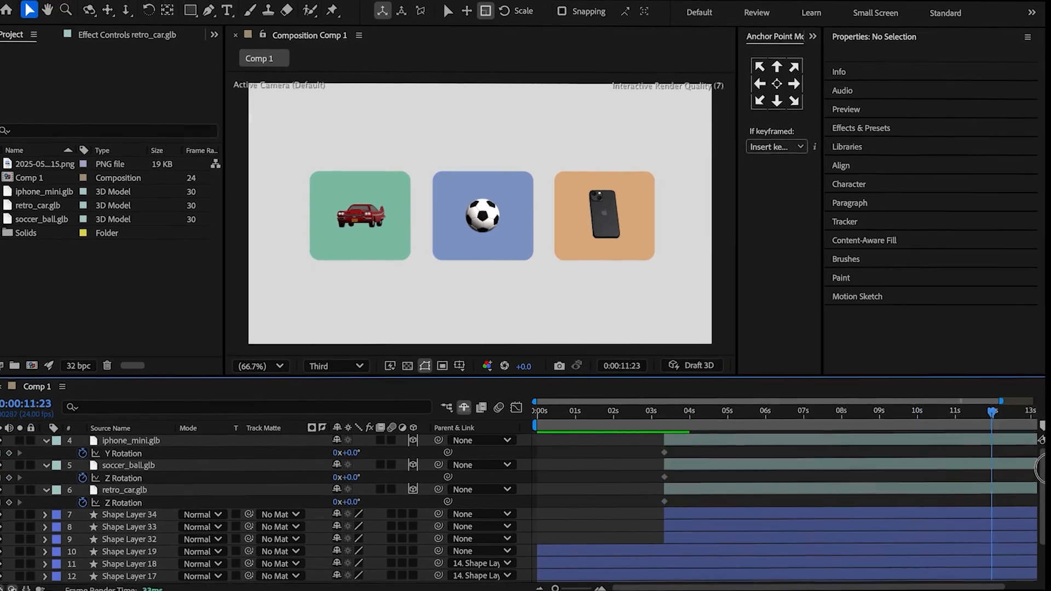
left_click_drag(1047, 469, 1048, 470)
left_click_drag(346, 453, 240, 507)
left_click_drag(346, 478, 235, 518)
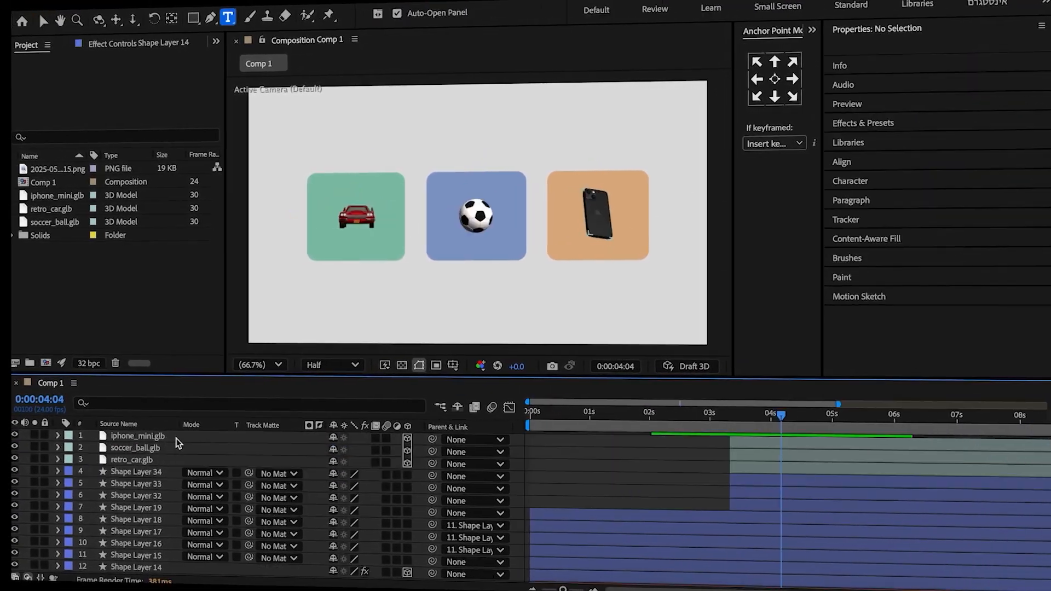
right_click(189, 398)
key("Escape")
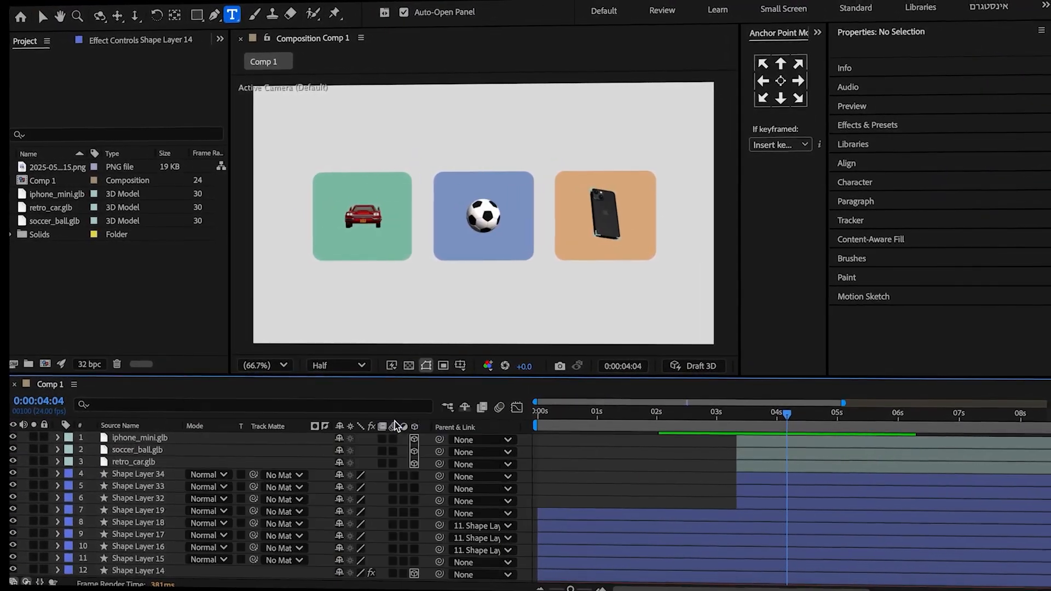
Add the text label "car" in Montserrat SemiBold 48 px, centre its anchor point and place it below the green rectangle.
left_click(395, 421)
type("car")
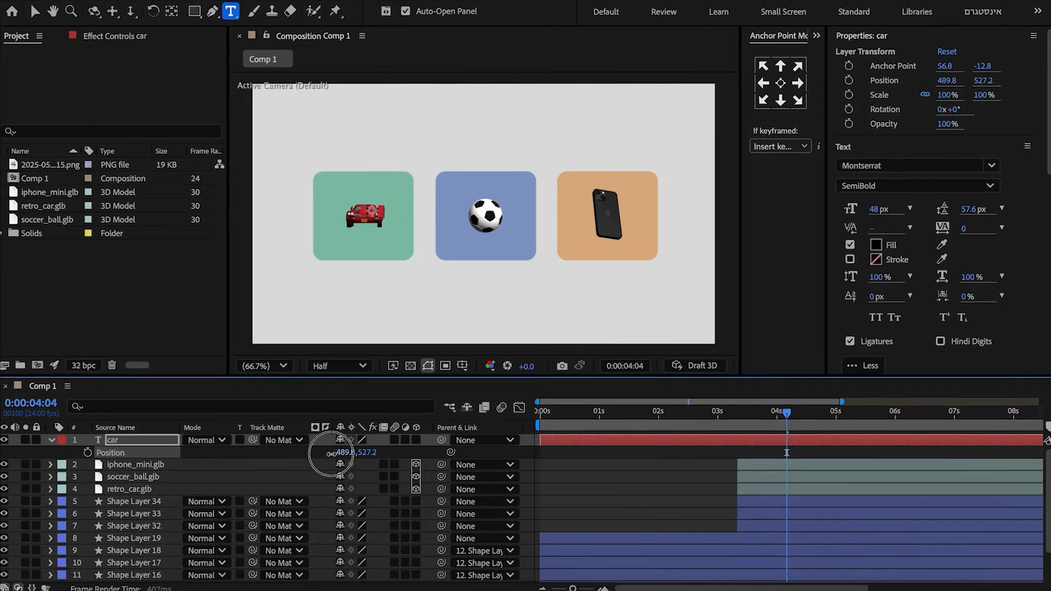
left_click(781, 83)
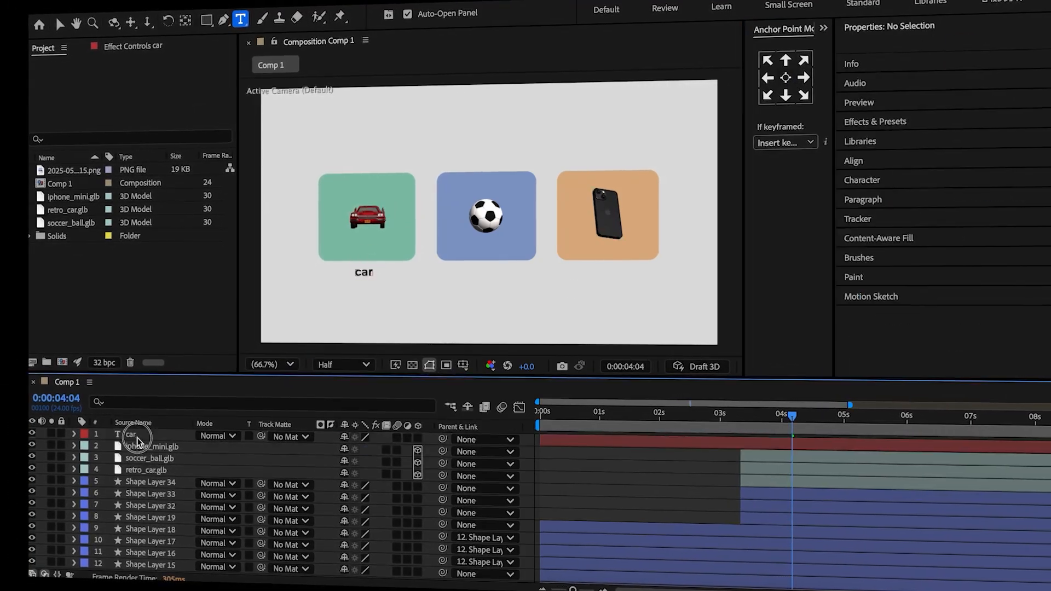
Duplicate the car label, replace the copy's text with $225,700 and set its font style to Medium.
key("ctrl+d")
double_click(605, 440)
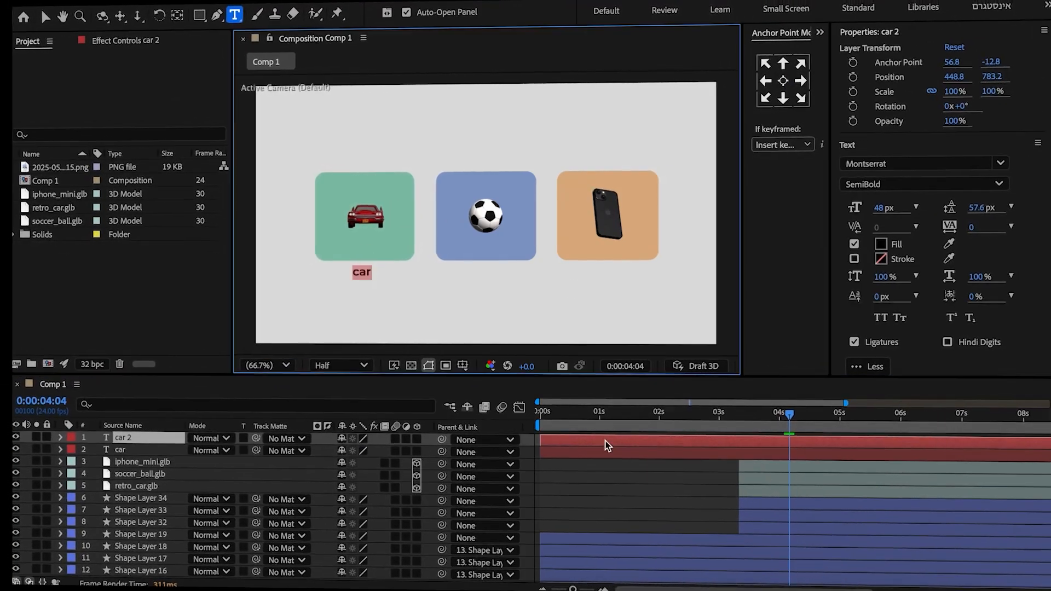
type("$225,700")
key("ctrl+a")
left_click(922, 183)
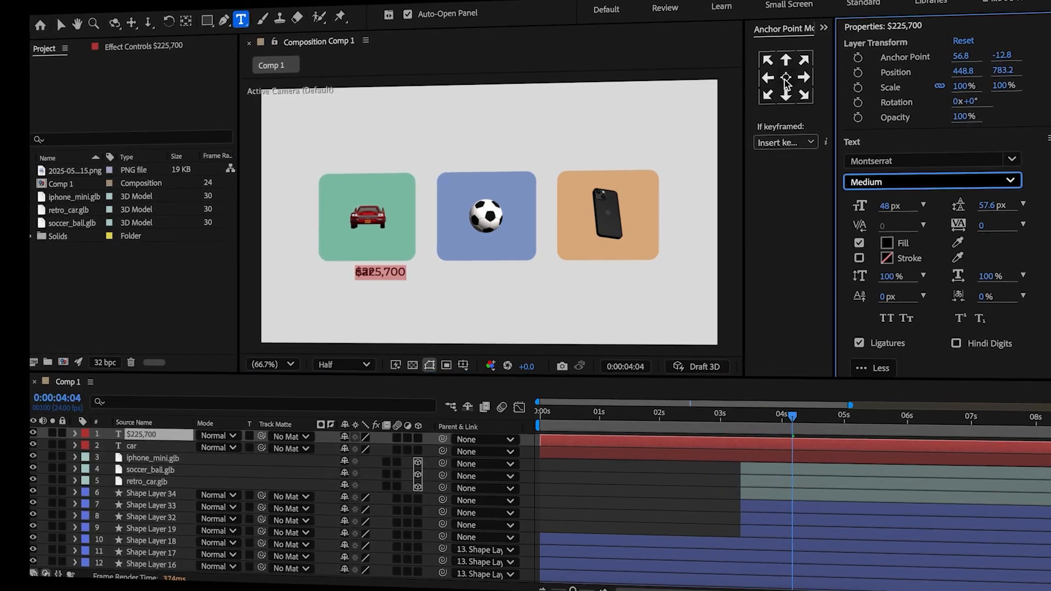
Place the $225,700 text directly below the car label and set its opacity to 50%.
left_click_drag(324, 449, 287, 460)
left_click_drag(370, 449, 410, 453)
left_click(345, 452)
type("5")
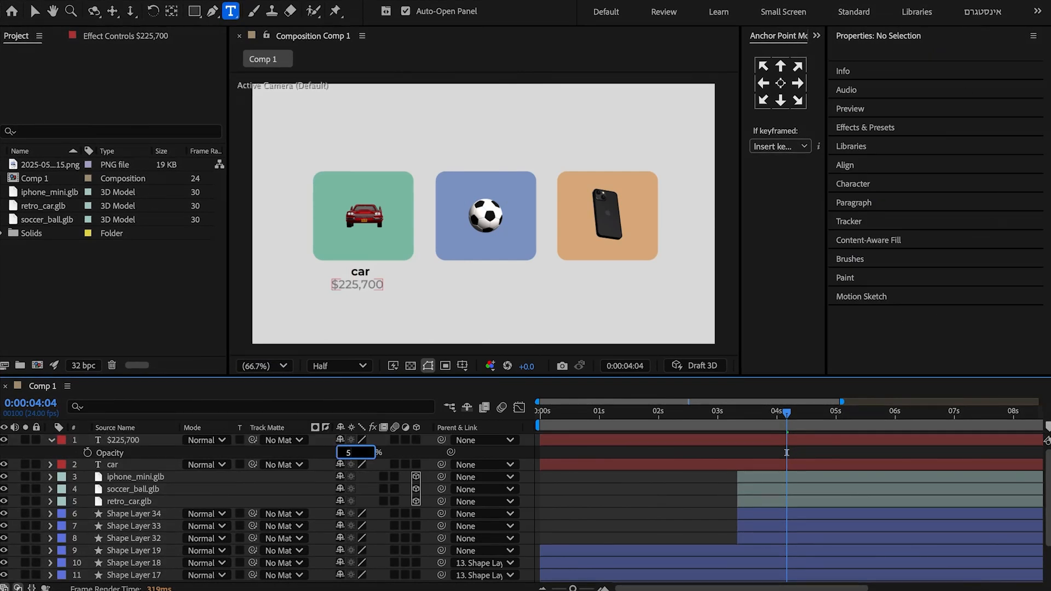
Duplicate the car label and price below the blue rectangle, colour-label the copies Green, and change their text to IPhone and $2,700.
left_click(142, 452)
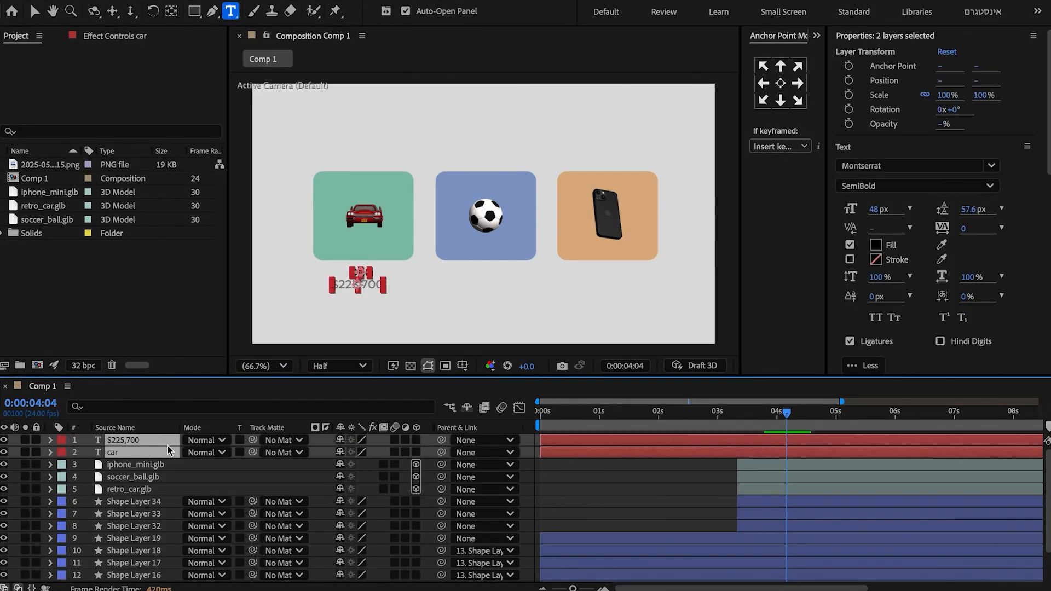
key("ctrl+d")
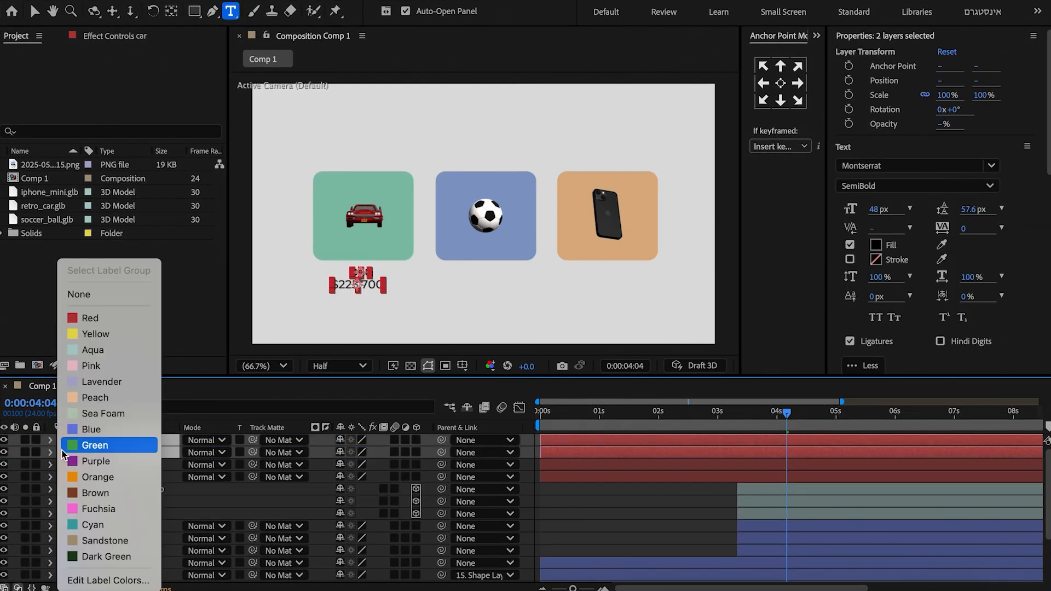
key("p")
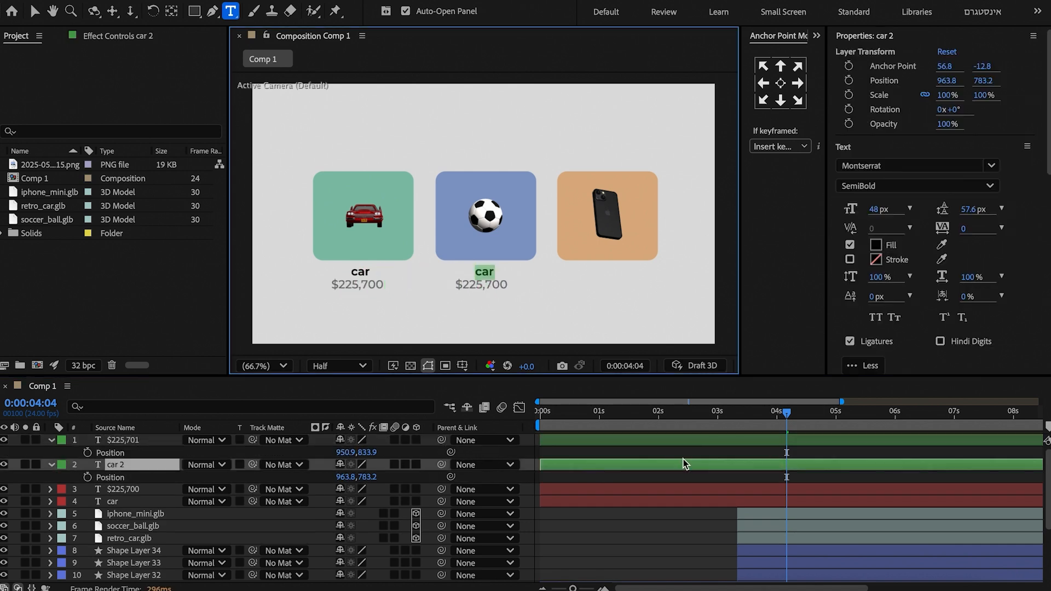
left_click(668, 441)
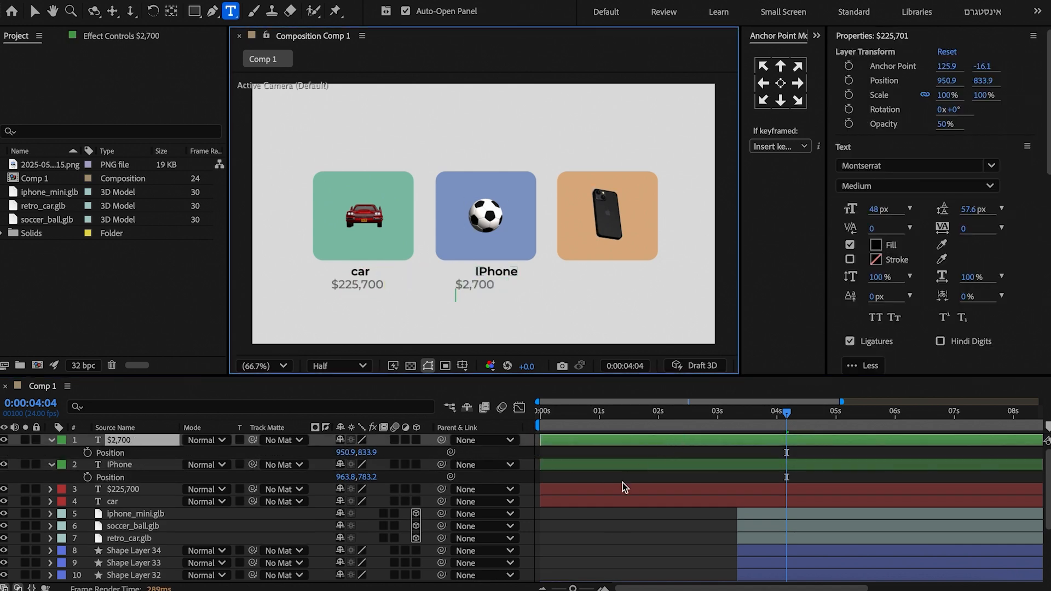
Centre the anchor points of the IPhone and $2,700 texts and align both under the blue rectangle.
left_click(604, 465)
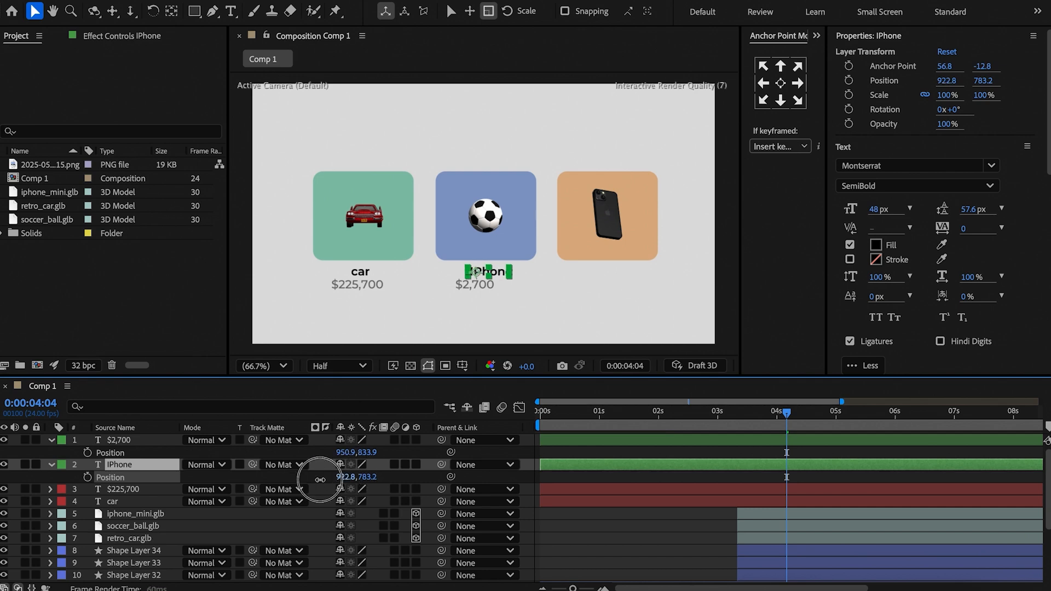
left_click(782, 85)
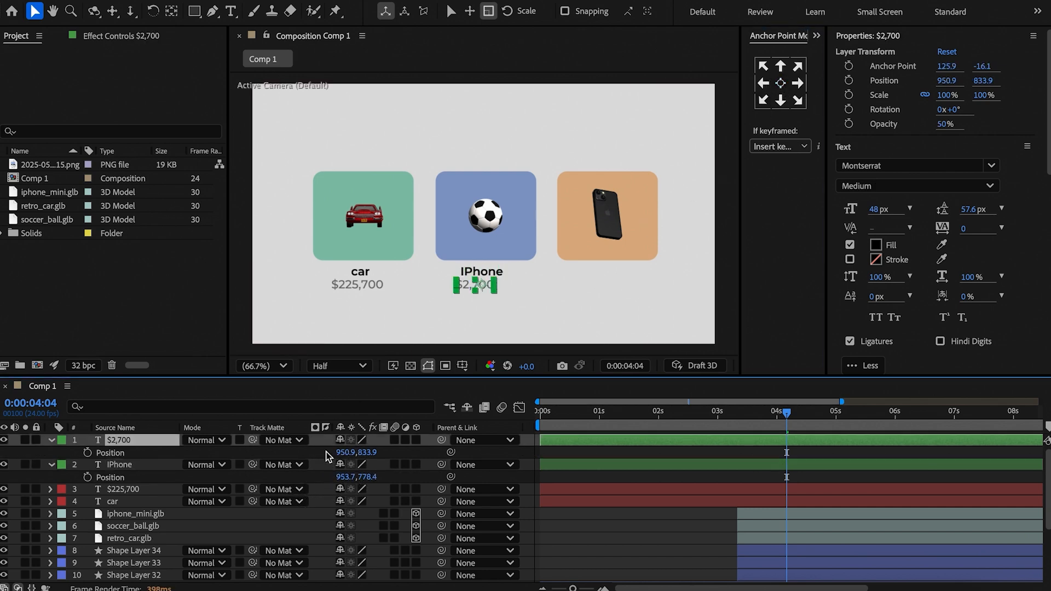
left_click_drag(341, 452, 370, 450)
left_click(793, 85)
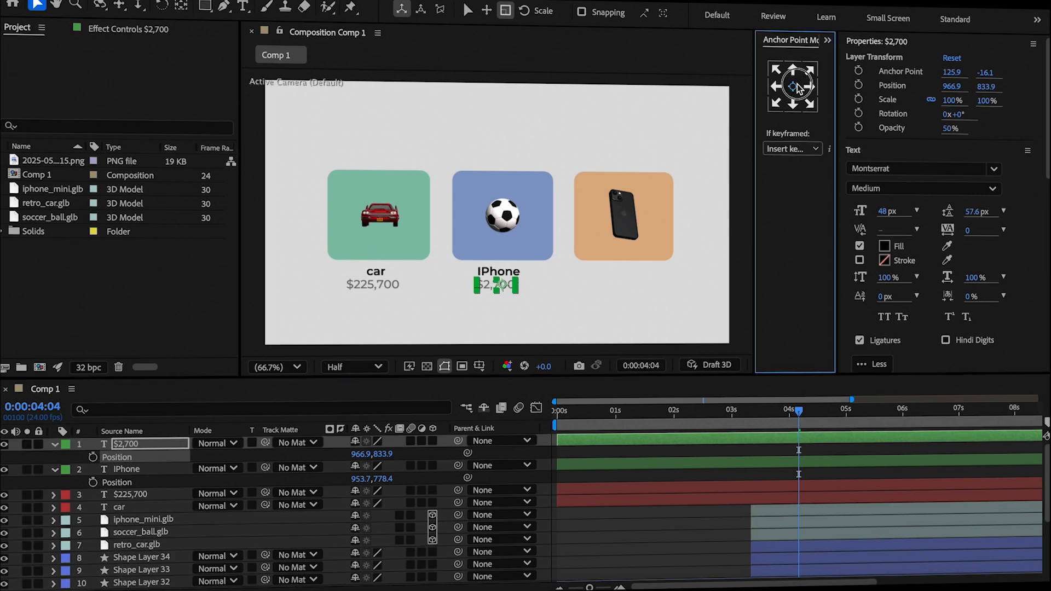
Duplicate the IPhone label and price below the orange rectangle, colour-label the copies Sea Foam, and change their text to Football and $100.
left_click(136, 458, "shift")
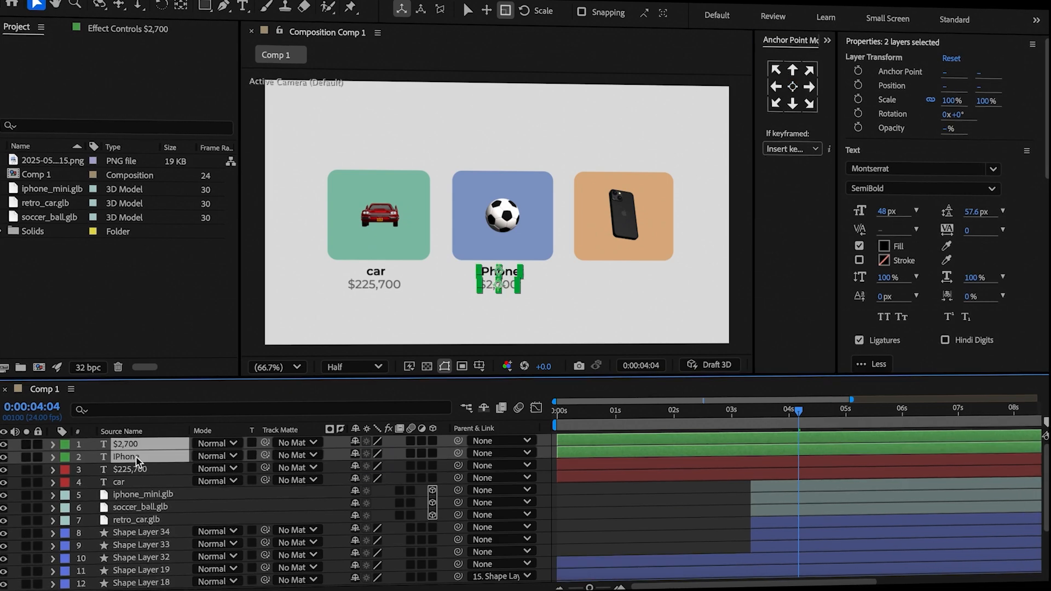
key("super+d")
left_click_drag(141, 446, 140, 439)
left_click(67, 456)
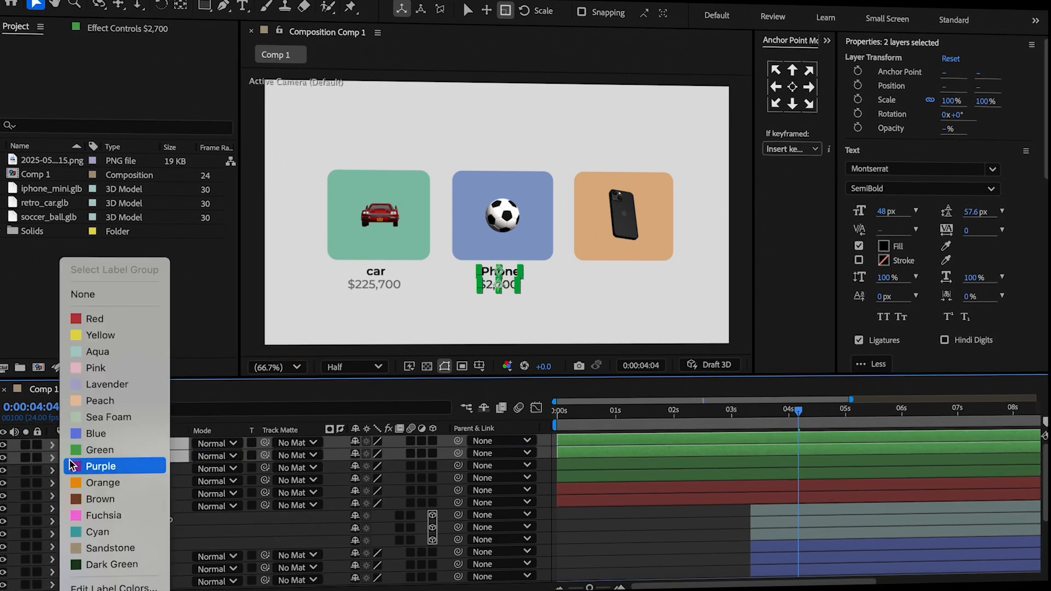
left_click(117, 425)
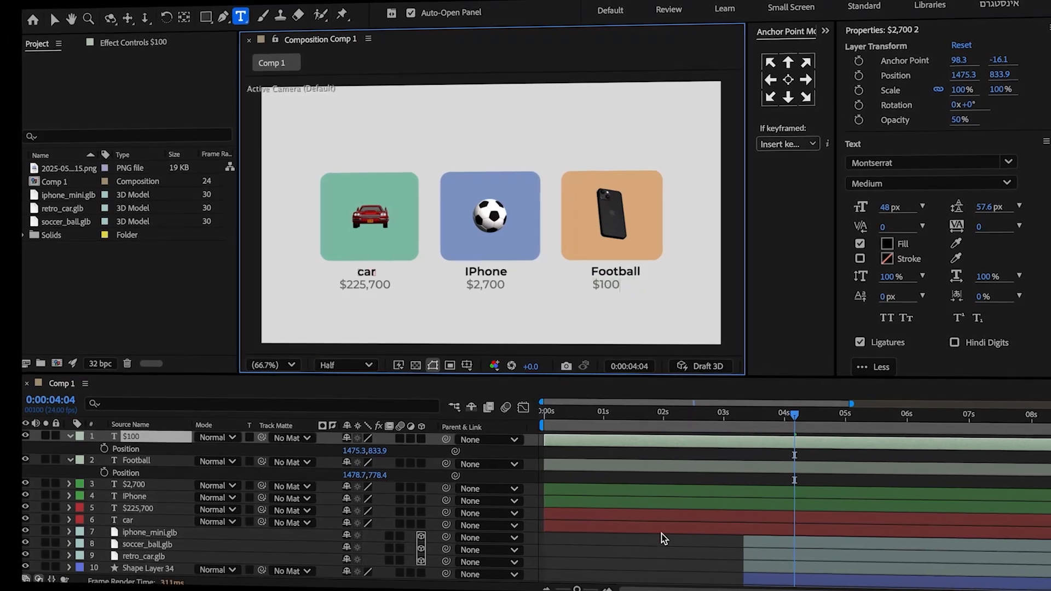
Align the Football and $100 texts under the orange rectangle and centre the anchor points of all six text layers.
left_click_drag(357, 451, 345, 476)
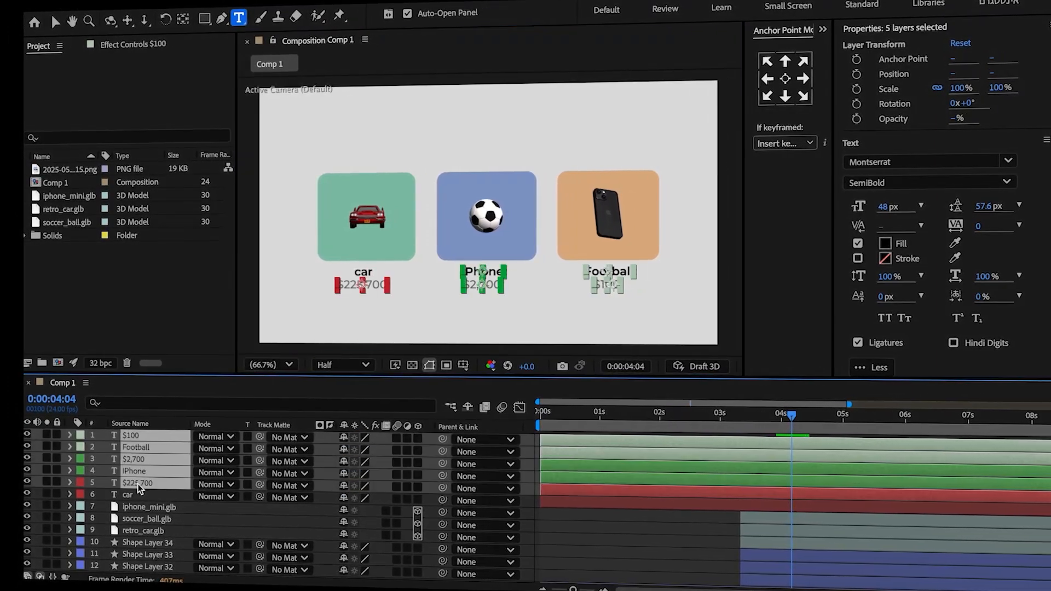
left_click(133, 497, "shift")
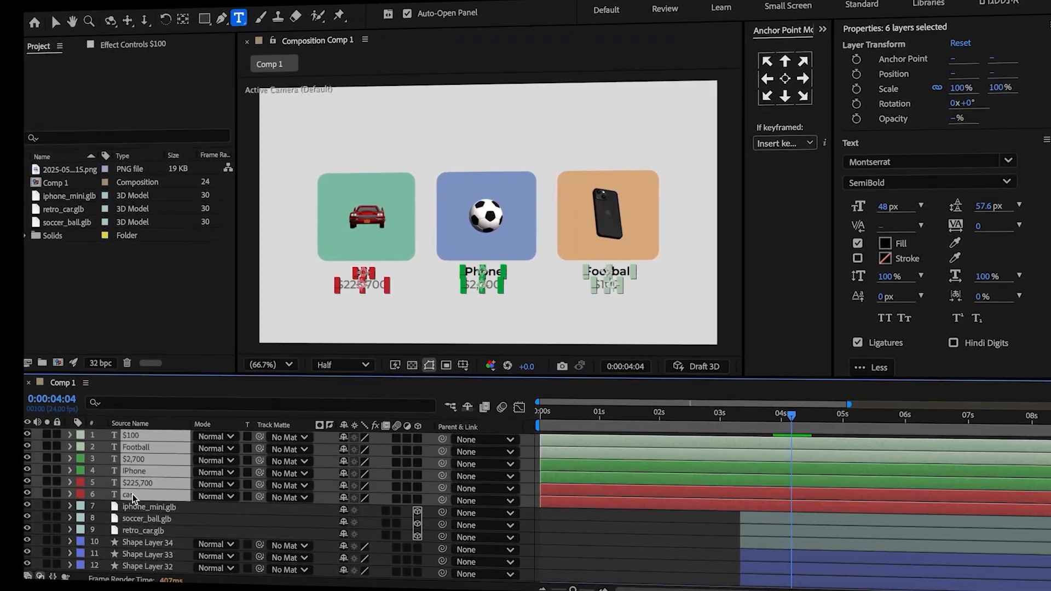
left_click(785, 79)
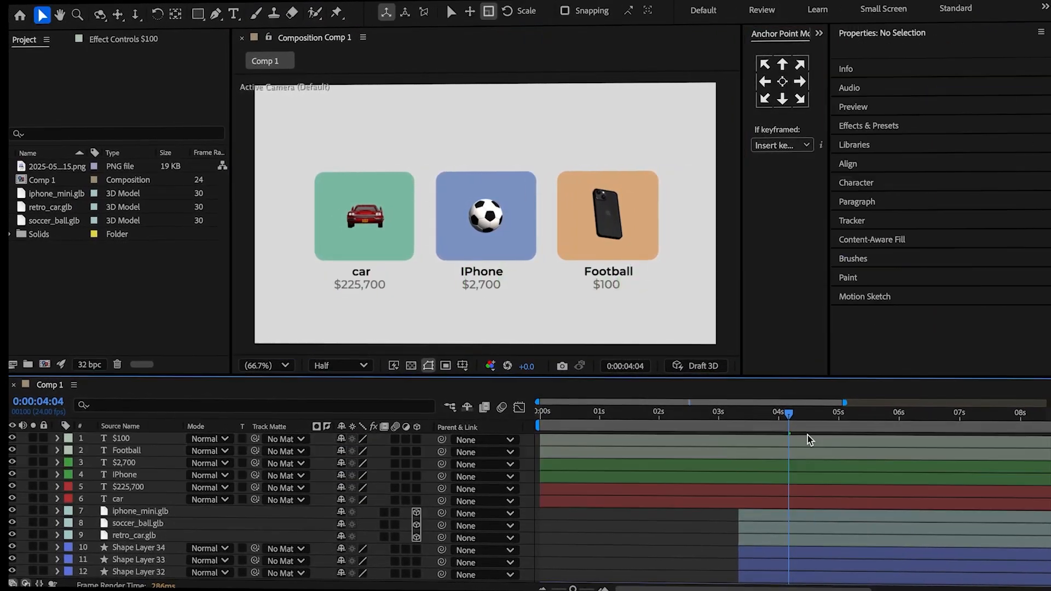
Split the six text layers at 0:00:03:08 and delete the parts before that time.
left_click(759, 431)
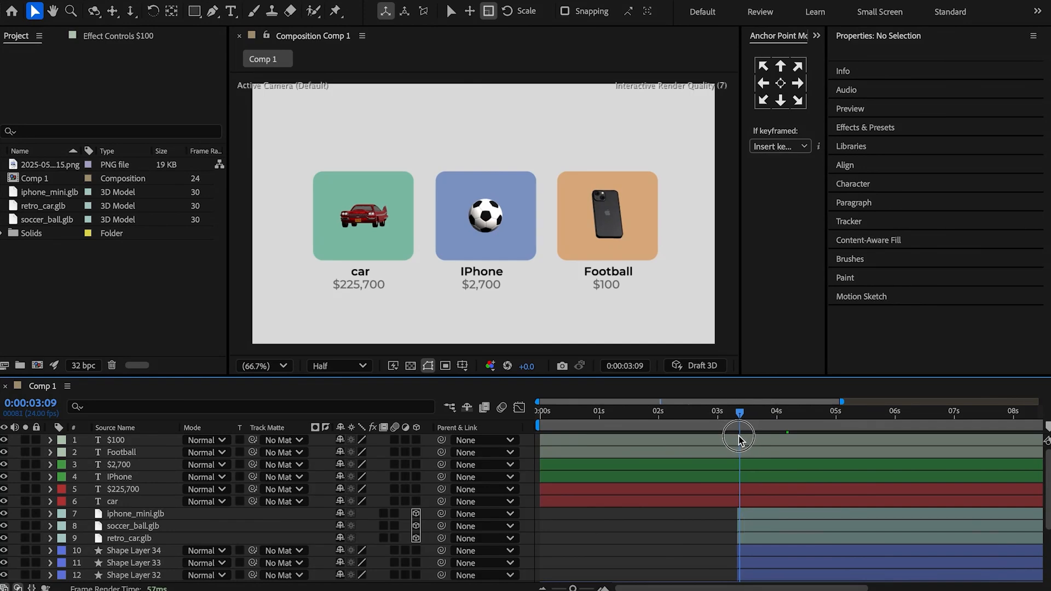
left_click(726, 502)
left_click(739, 441, "shift")
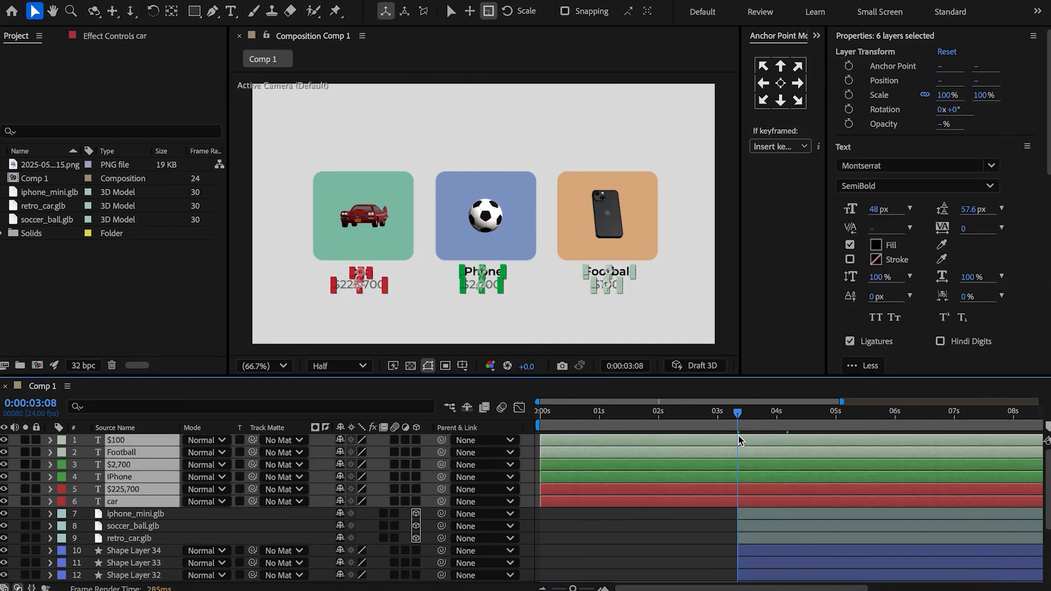
key("ctrl+shift+d")
left_click(658, 465)
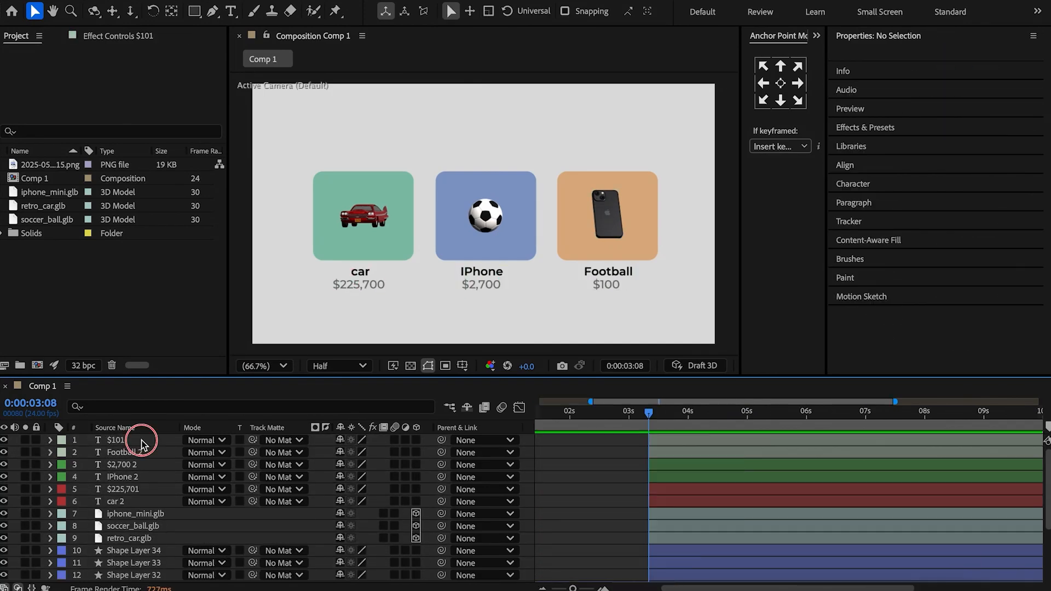
Group the $100, Football, phone and orange rectangle layers together in the layer stack and colour-label them Orange.
left_click(140, 441)
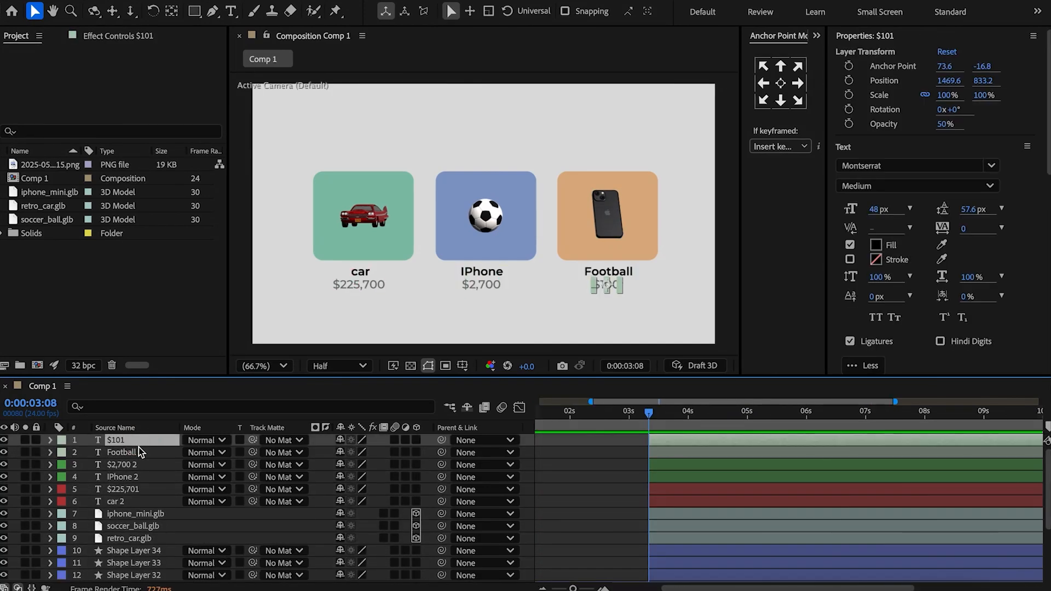
left_click(139, 454, "shift")
left_click(140, 517, "ctrl")
left_click(140, 555, "ctrl")
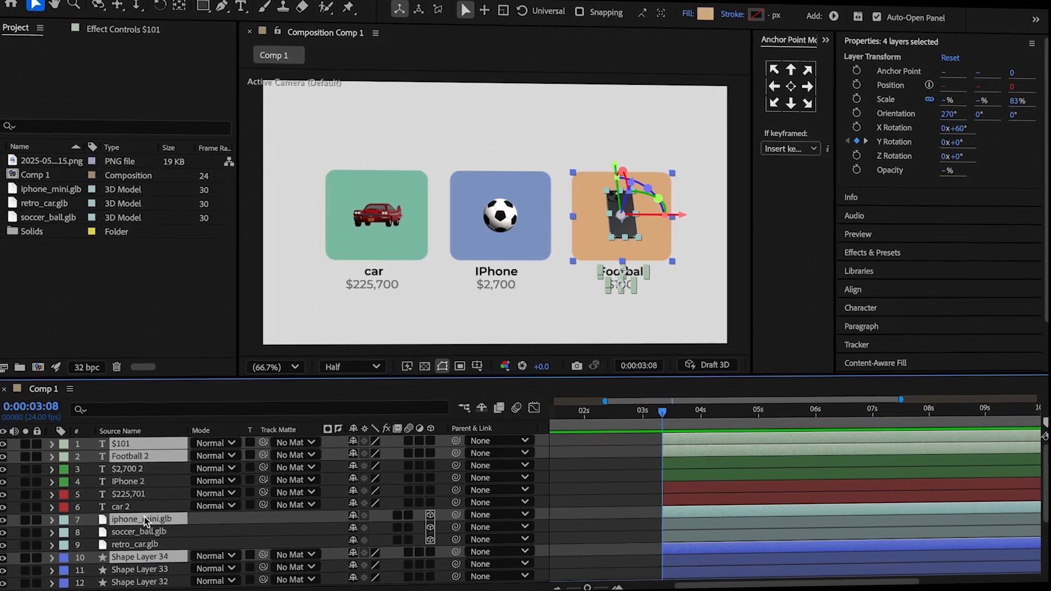
left_click_drag(144, 518, 140, 460)
left_click(63, 444)
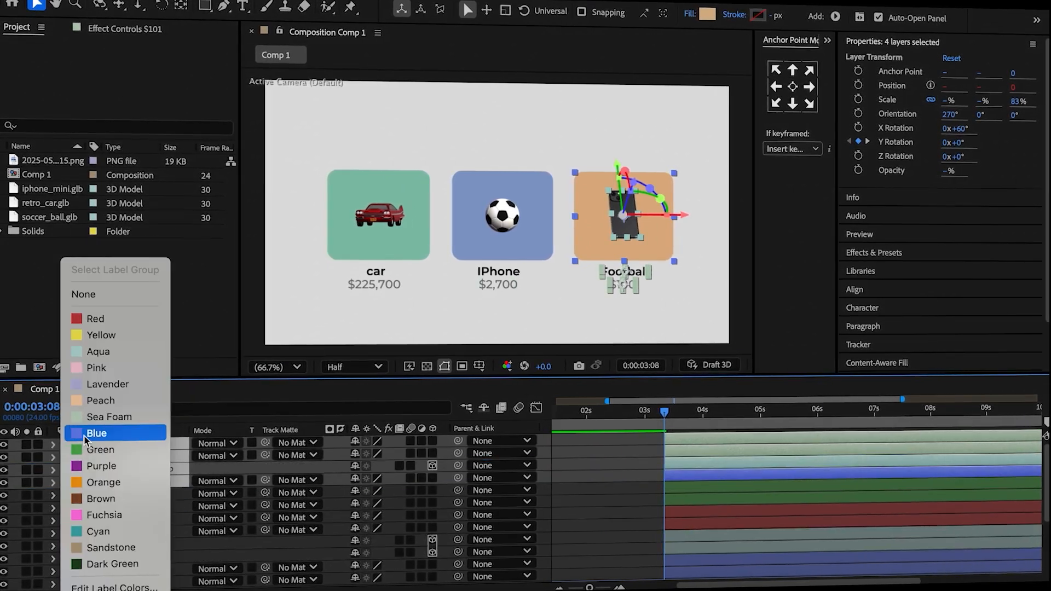
left_click(91, 483)
Group the $2,700, IPhone, soccer ball and blue rectangle layers together and colour-label them Blue.
left_click(131, 494)
left_click(134, 506, "shift")
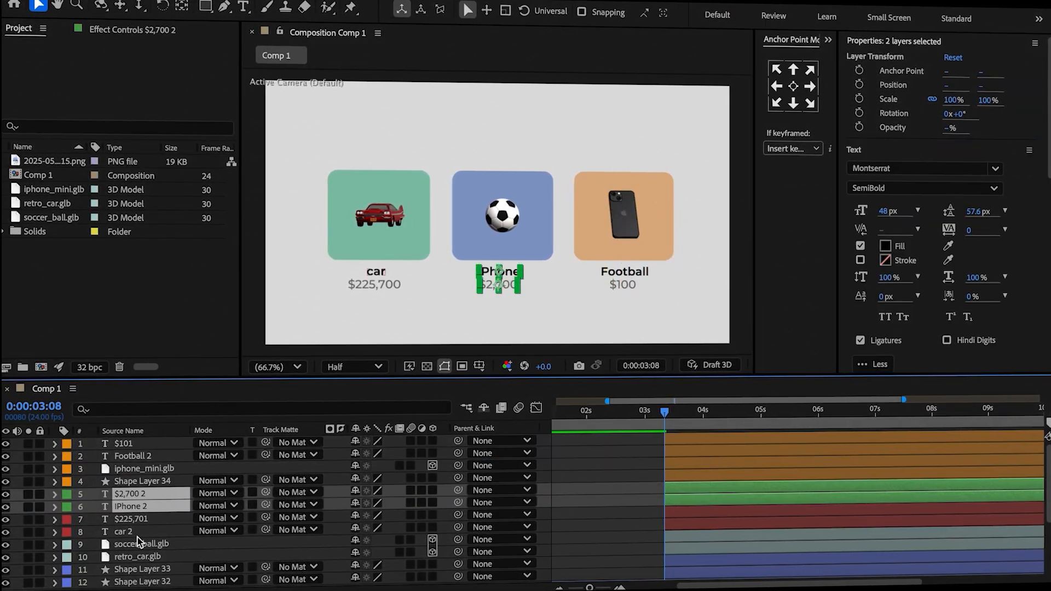
left_click(142, 570, "super")
left_click_drag(141, 570, 136, 516)
left_click(66, 495)
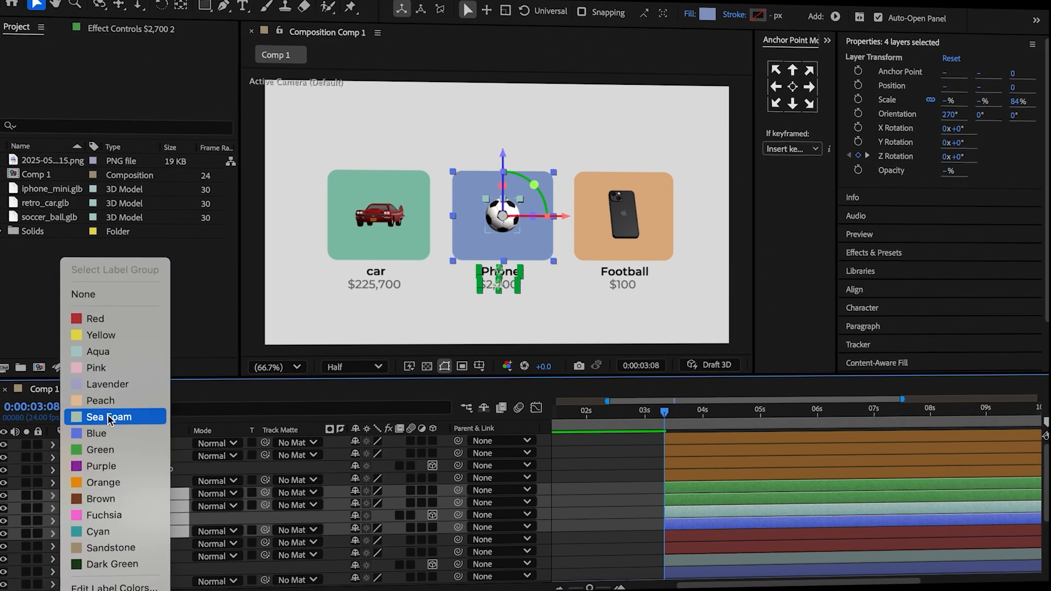
left_click(100, 432)
Colour-label the $225,700, car text, car model and green rectangle layers Green.
scroll(143, 507, "down", 3)
left_click(150, 507)
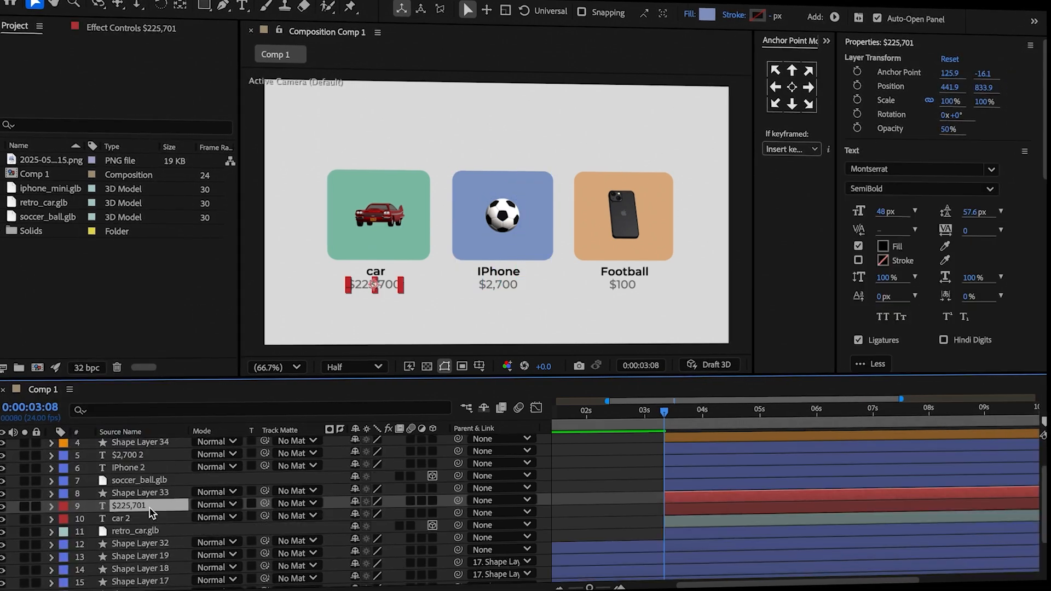
left_click(147, 519, "shift")
left_click(149, 533, "shift")
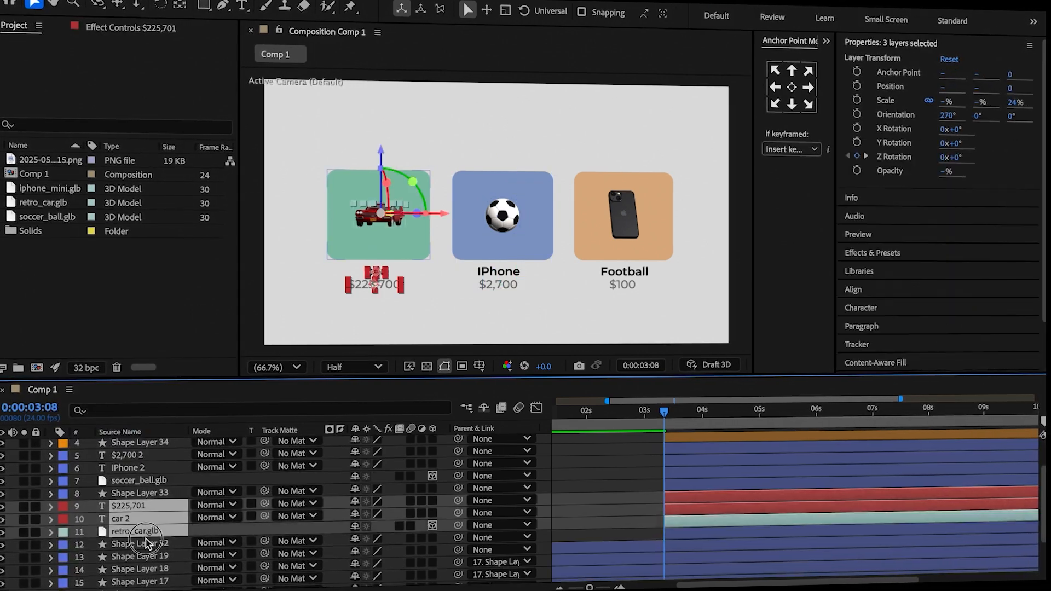
left_click(150, 543, "shift")
left_click(65, 508)
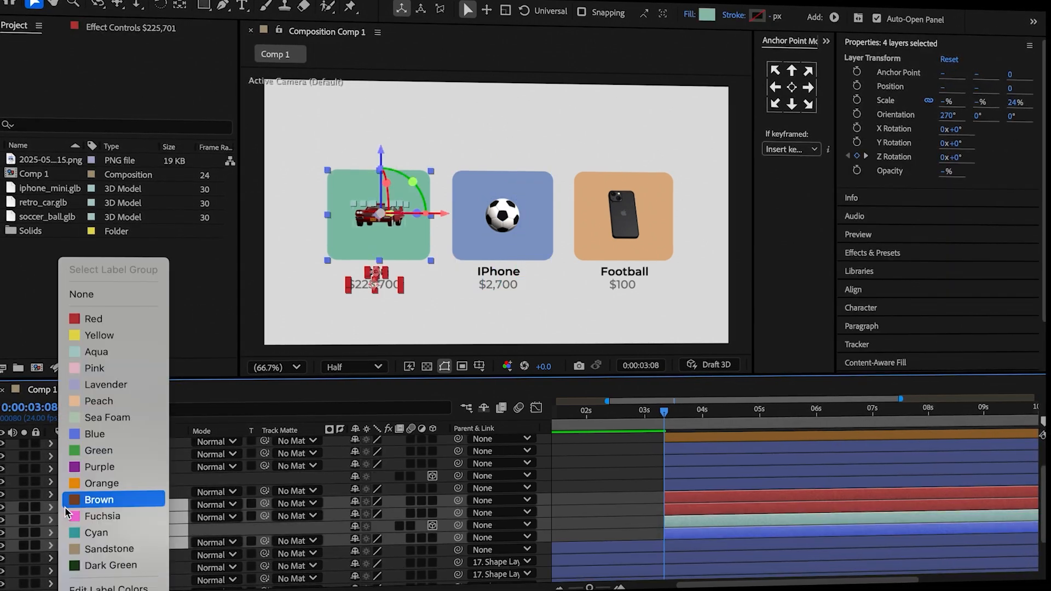
left_click(91, 452)
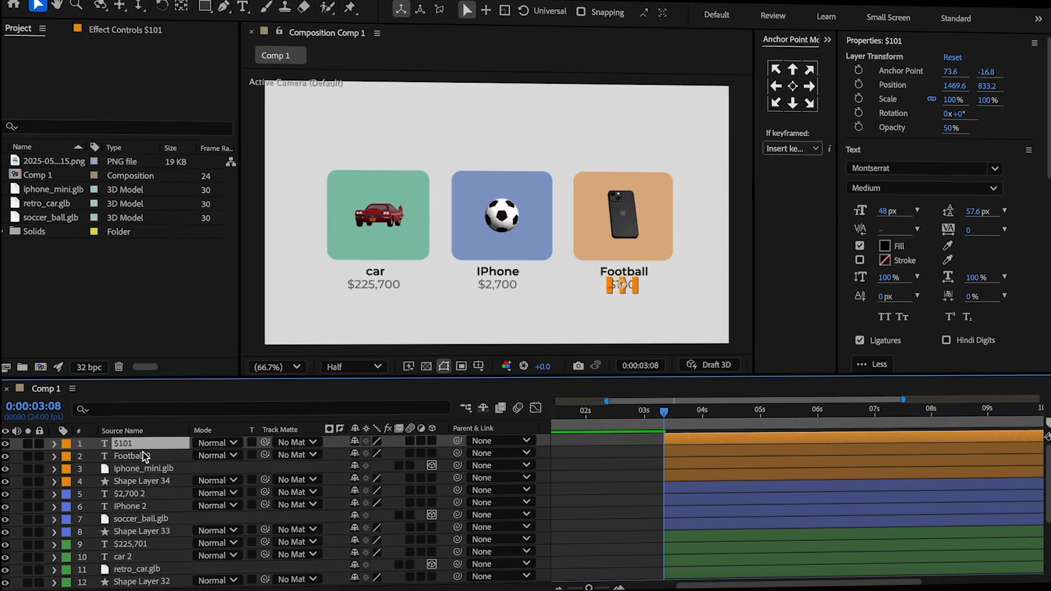
Parent the orange card's texts and phone to the orange rectangle, and the blue card's texts and ball to the blue rectangle.
left_click(143, 468, "shift")
left_click_drag(458, 441, 147, 480)
left_click(141, 492)
left_click(142, 516, "shift")
left_click_drag(452, 490, 169, 532)
Parent the car's name, price and 3D model to the green rectangle layer, Shape Layer 32.
left_click(146, 541)
scroll(149, 536, "down", 3)
left_click(130, 519, "shift")
left_click(169, 532)
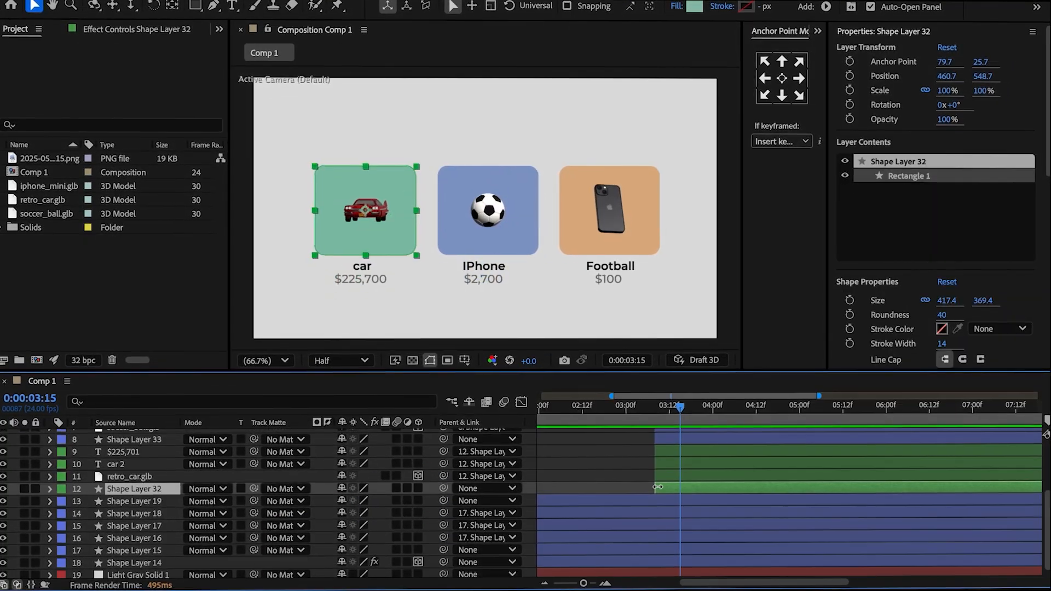
Keyframe the green rectangle's Position, Scale and Opacity at 0:00:03:15.
key("p")
key("shift+s")
key("shift+t")
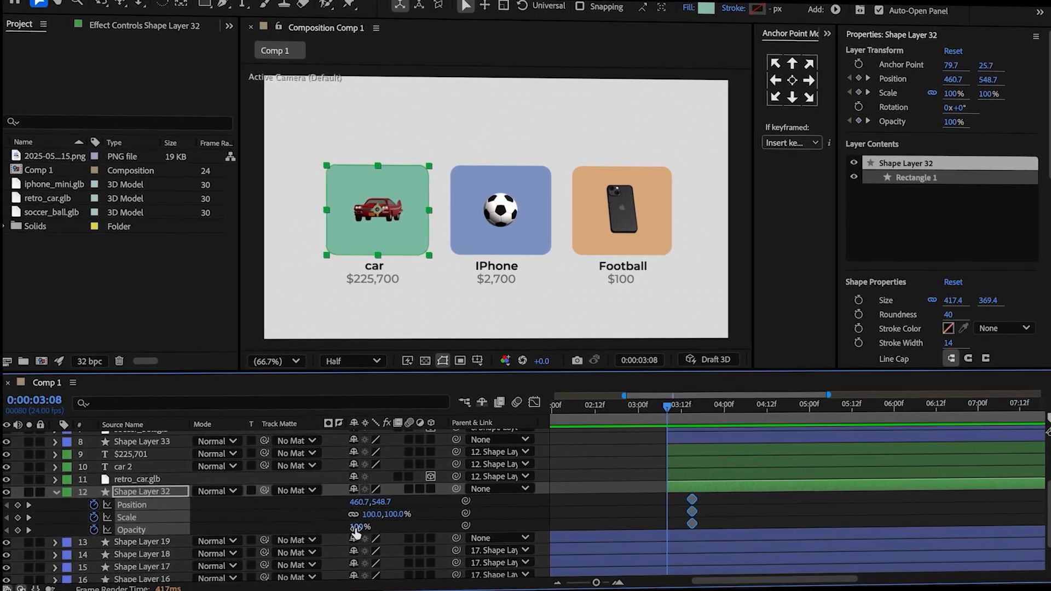
At 0:00:03:08, set the green rectangle's Opacity to 0%, Scale to 40% and Y position to 623.7.
left_click_drag(359, 526, 265, 545)
left_click(388, 515)
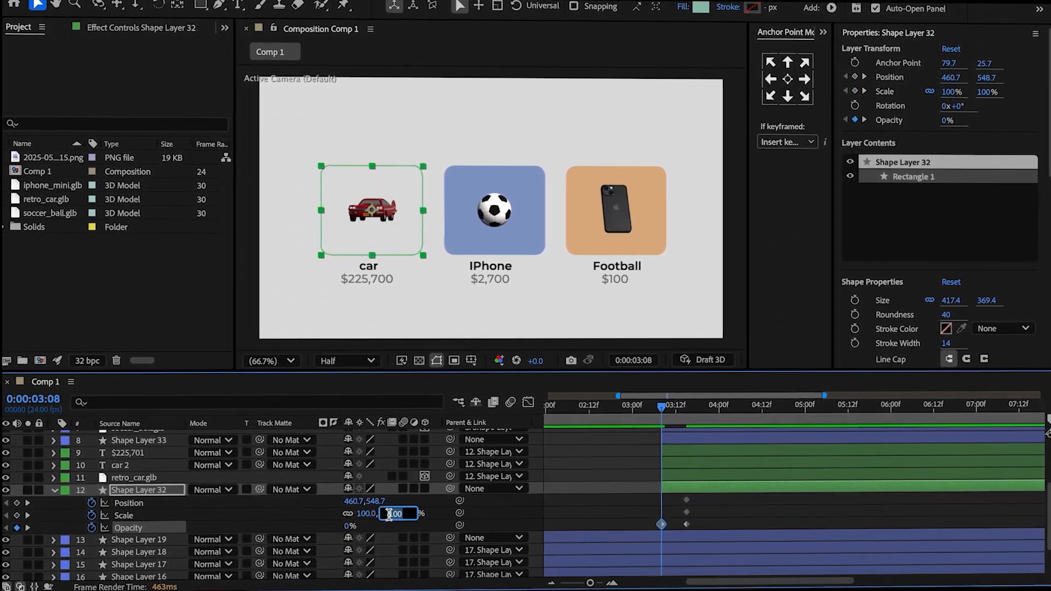
type("40")
key("Return")
left_click_drag(374, 504, 434, 493)
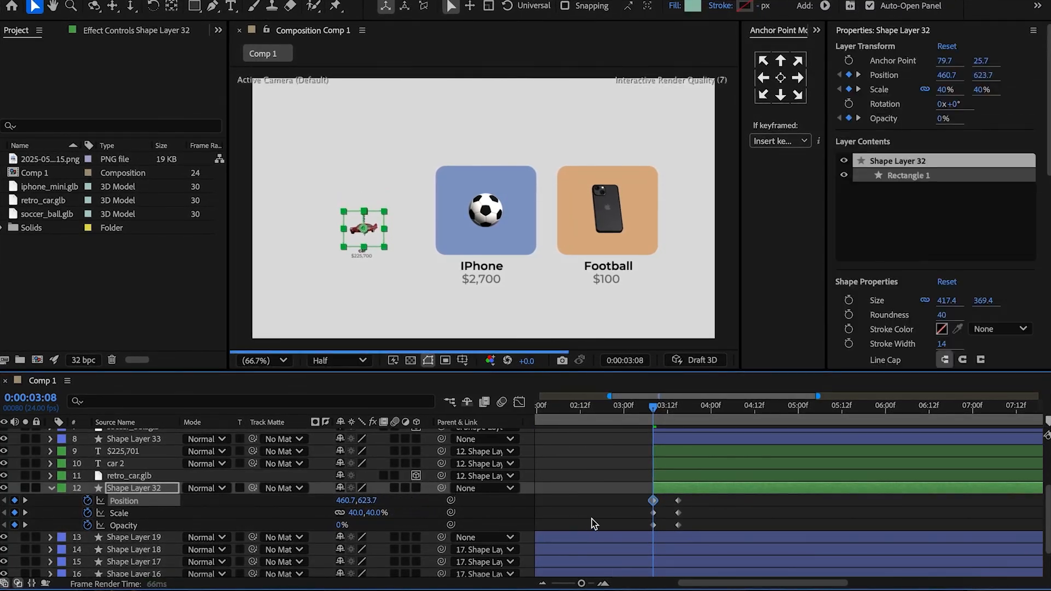
Add the bounce expression with amp 0.5, freq 2 and decay 3 to the green rectangle's Position, and paste the expression on its Scale.
left_click(183, 520)
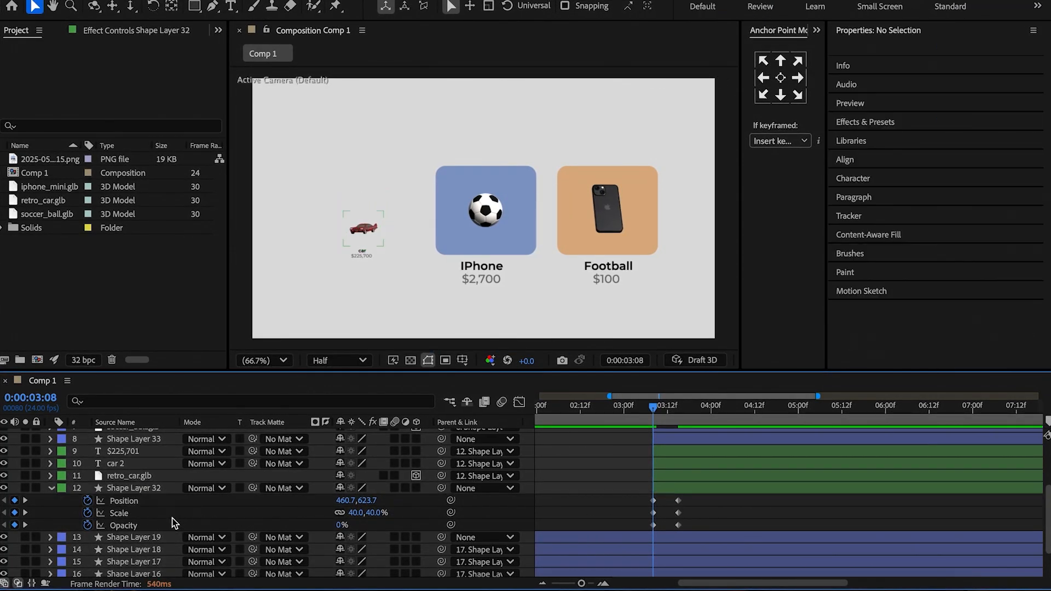
left_click(89, 503, "alt")
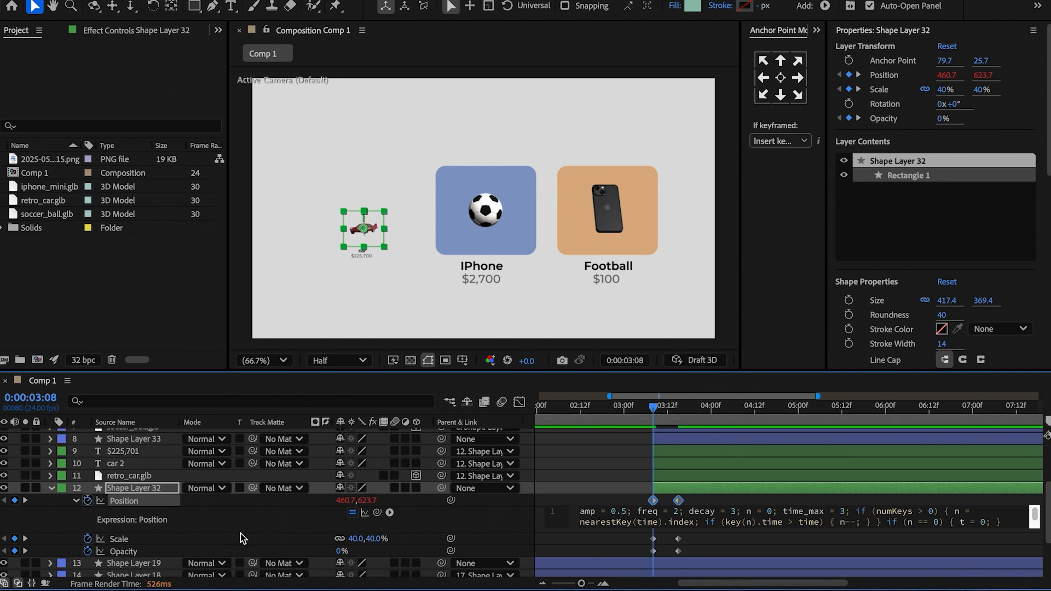
left_click(87, 538, "alt")
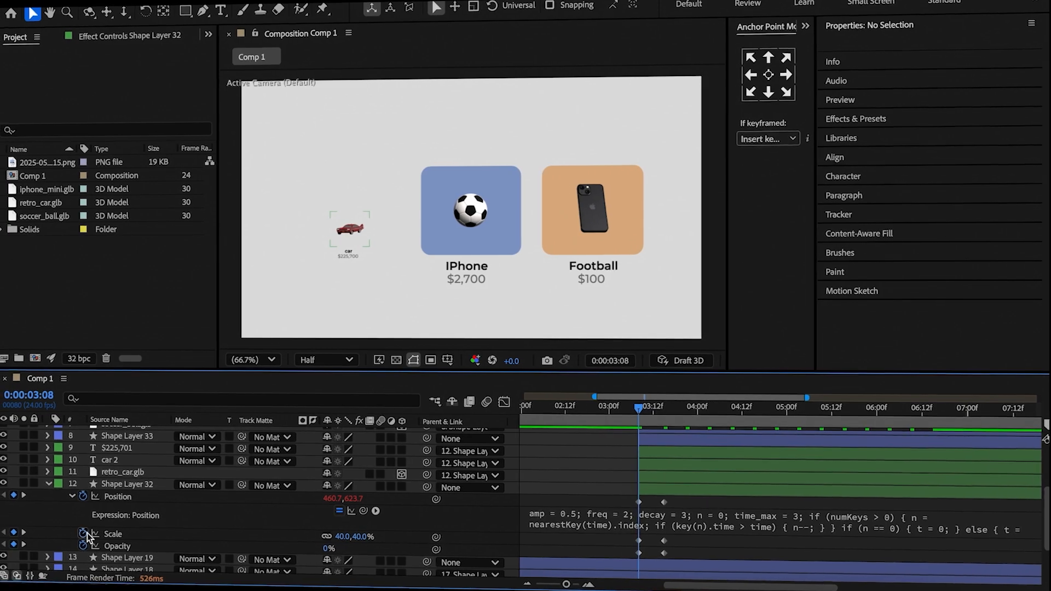
key("ctrl+v")
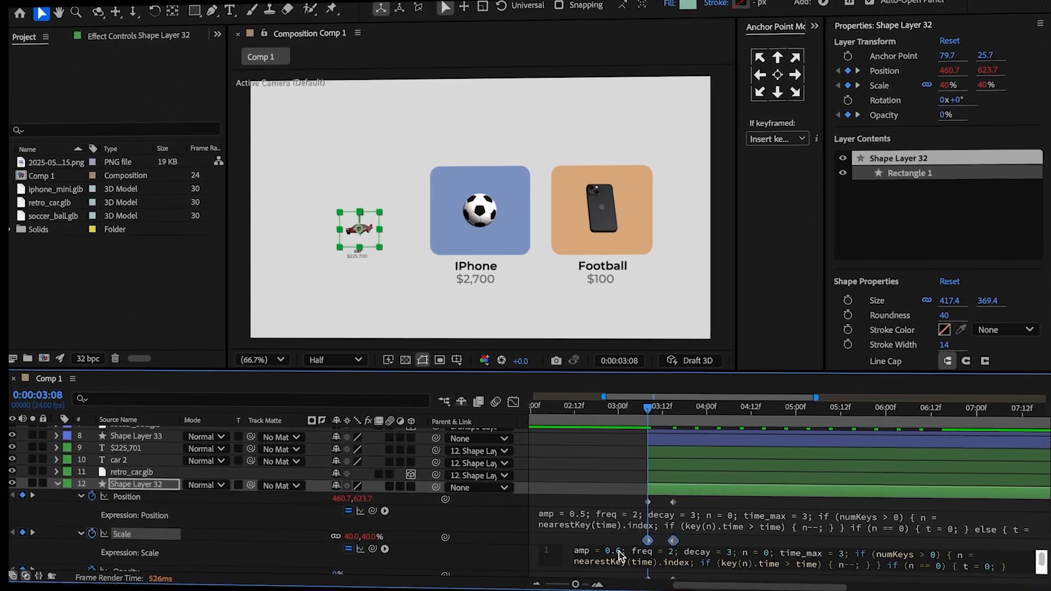
left_click(613, 549)
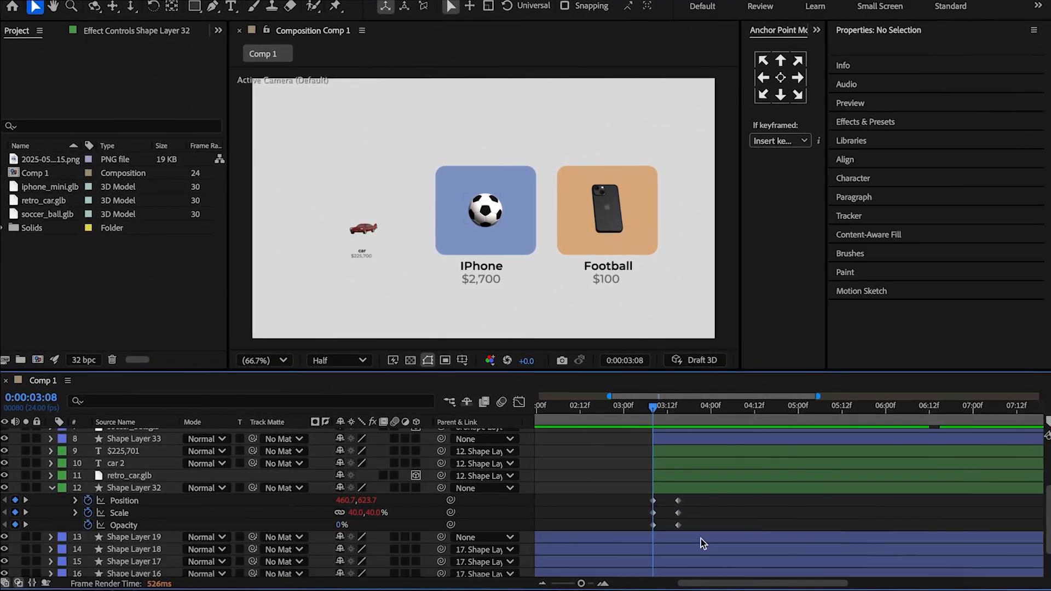
Copy the green rectangle's two Opacity keyframes to the car model and its name and price texts at 0:00:03:08.
left_click_drag(701, 530, 601, 528)
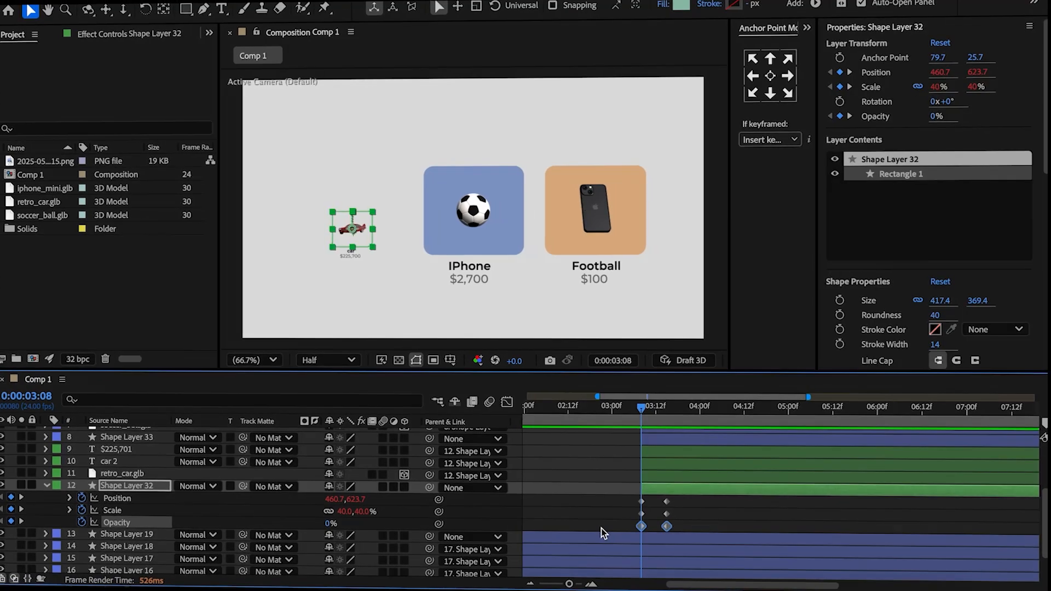
key("u")
left_click(651, 475)
left_click(653, 451, "shift")
key("ctrl+v")
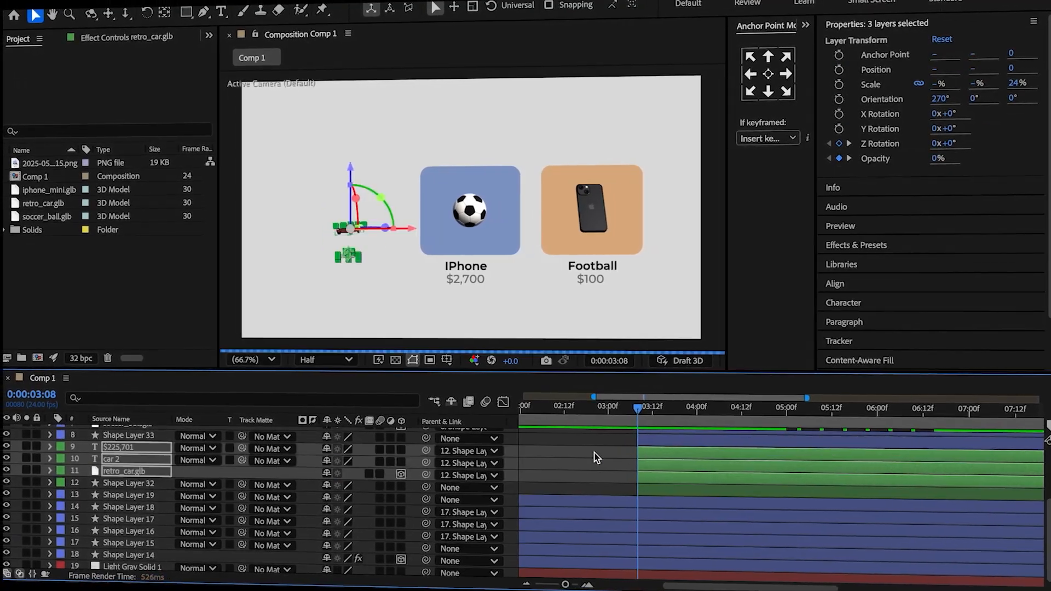
Keyframe the car model's Position at 0:00:03:15 and set its Y position to 66 at 0:00:03:08.
left_click(595, 452)
left_click(124, 450)
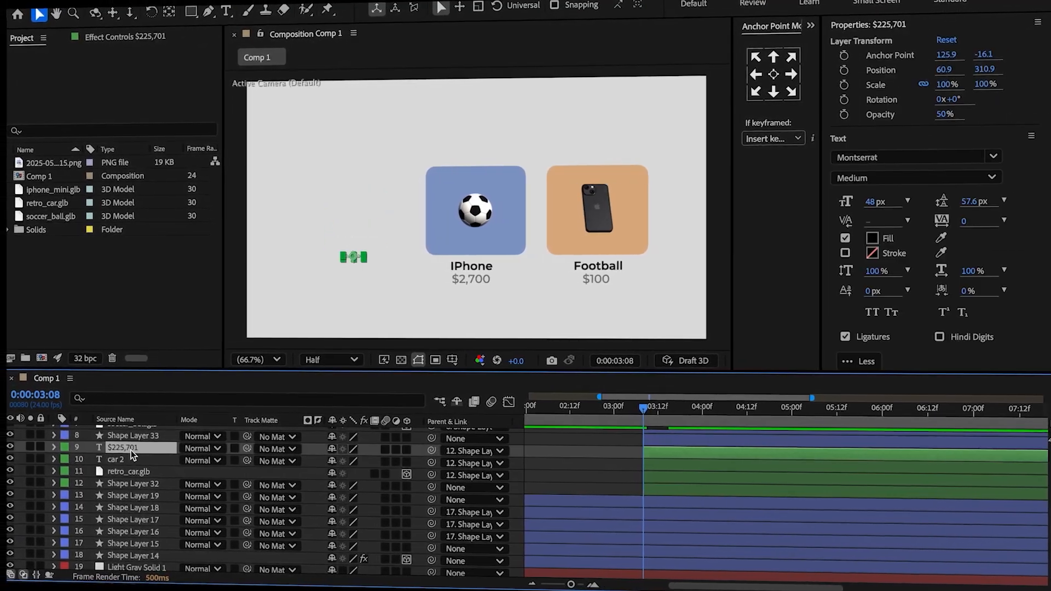
key("u")
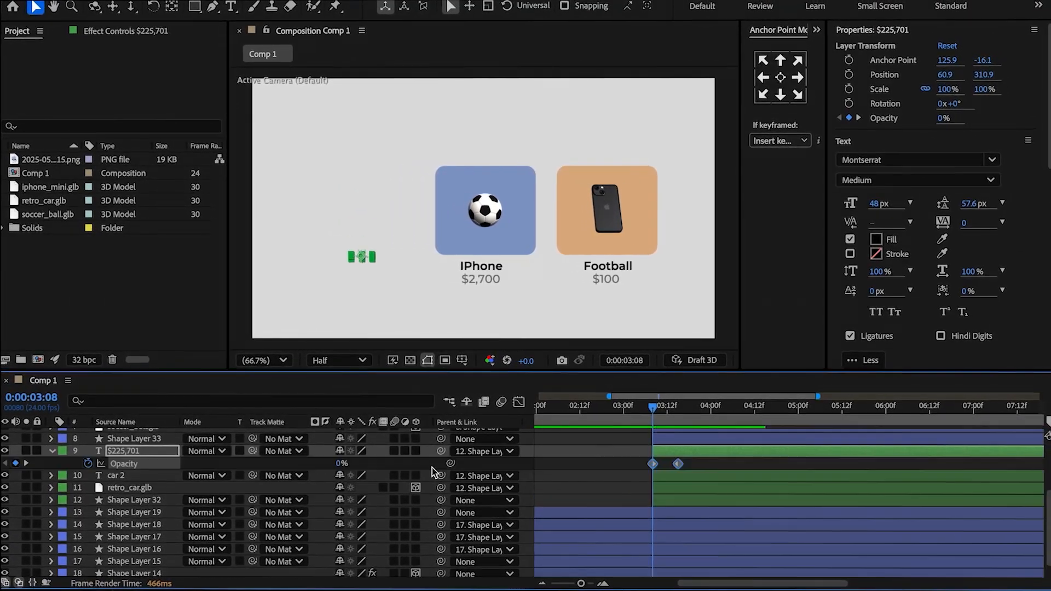
left_click(602, 446)
left_click_drag(643, 419, 680, 419)
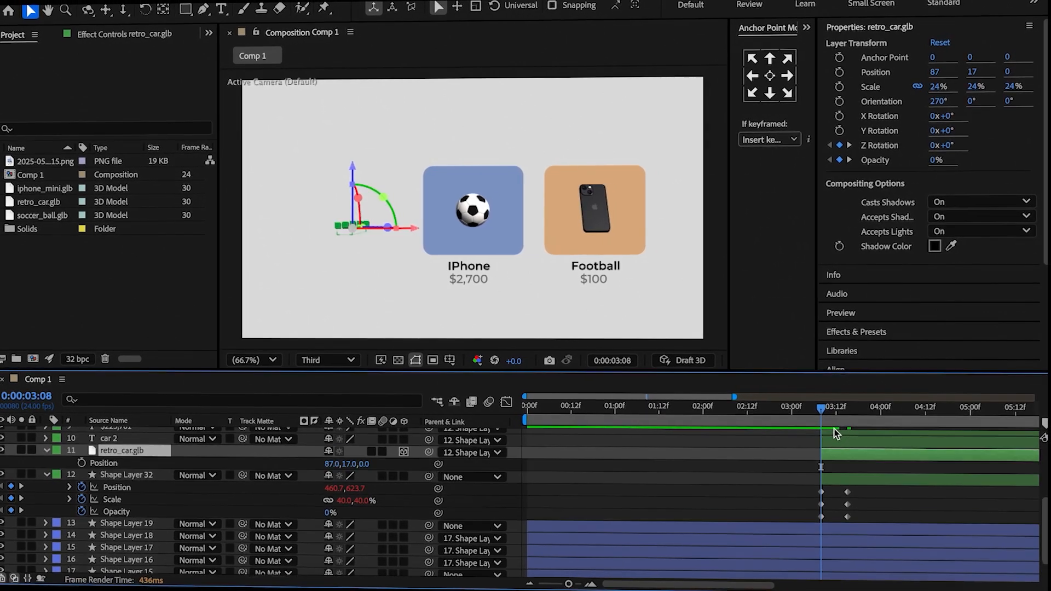
left_click(824, 429)
left_click_drag(812, 427, 846, 425)
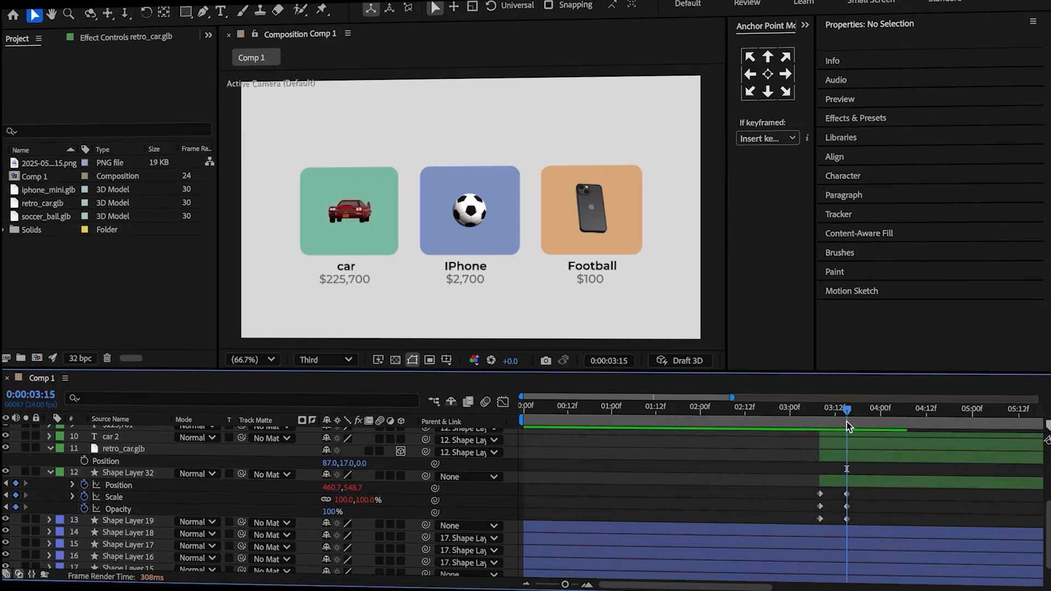
left_click(84, 461)
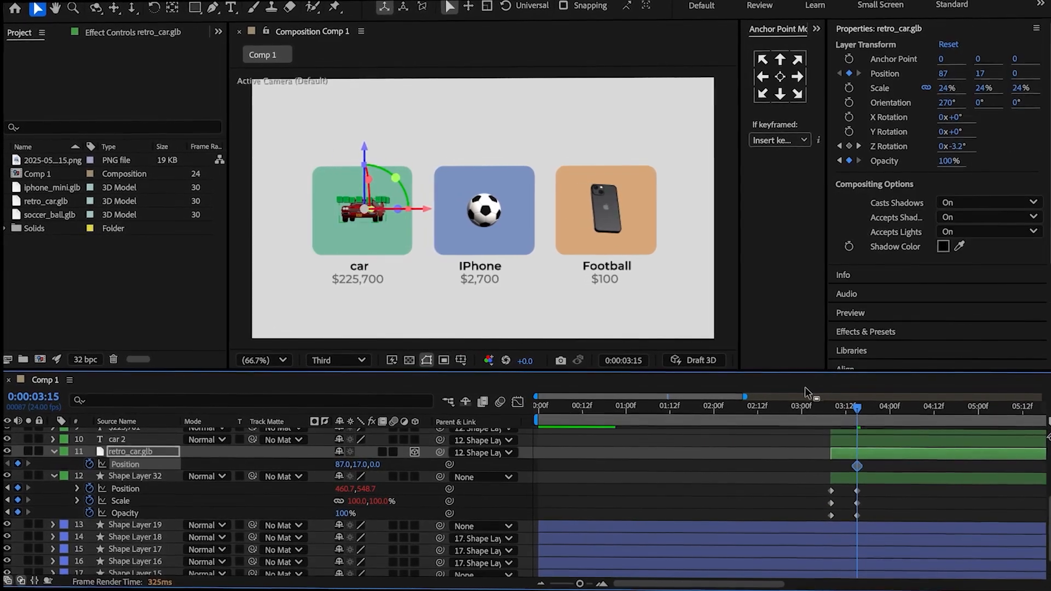
left_click(830, 408)
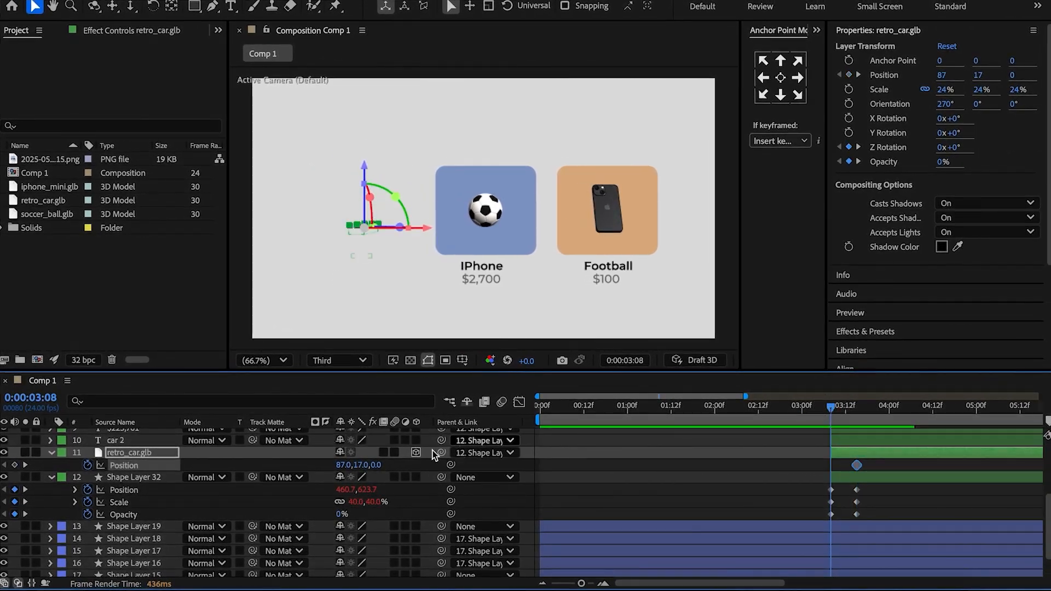
left_click_drag(394, 469, 396, 469)
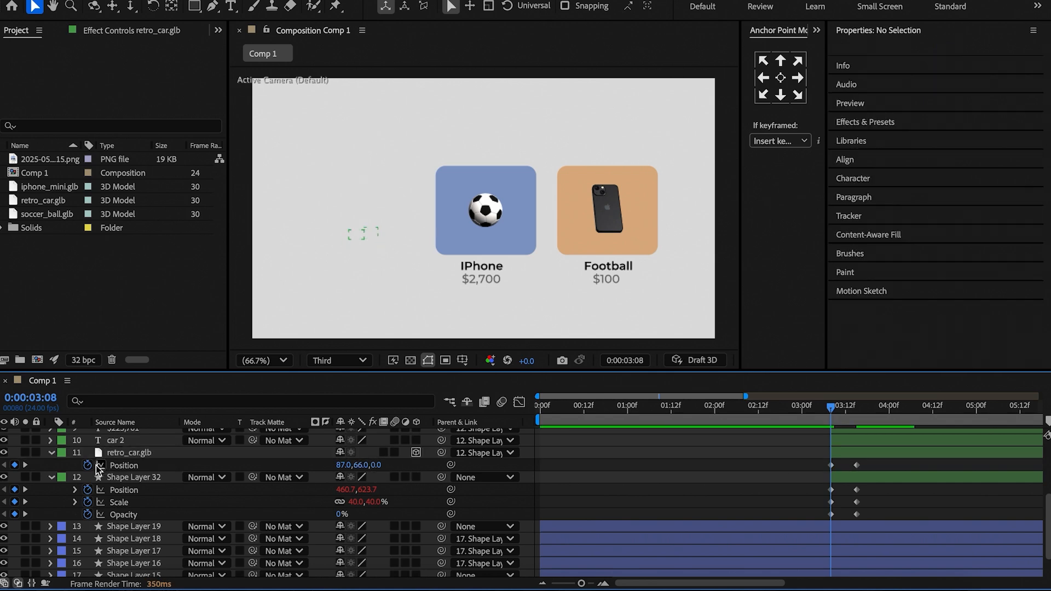
Add the bounce expression with amp 0.5, freq 2 and decay 3 to the car model's Position, and shift the layer to start at 0:00:03:14.
left_click(88, 465, "alt")
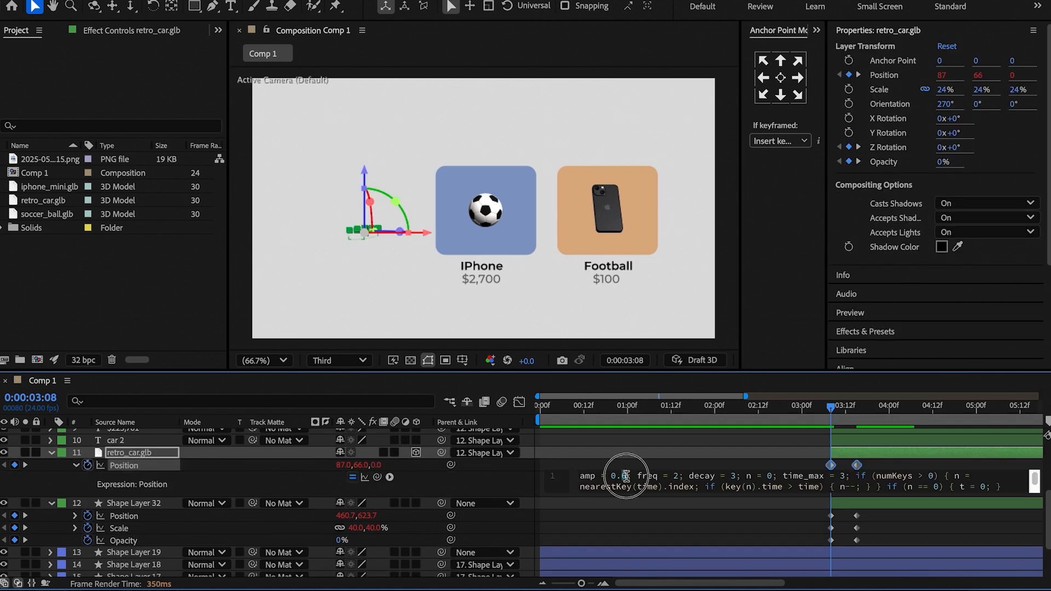
type("5")
left_click(705, 465)
left_click_drag(830, 407, 869, 456)
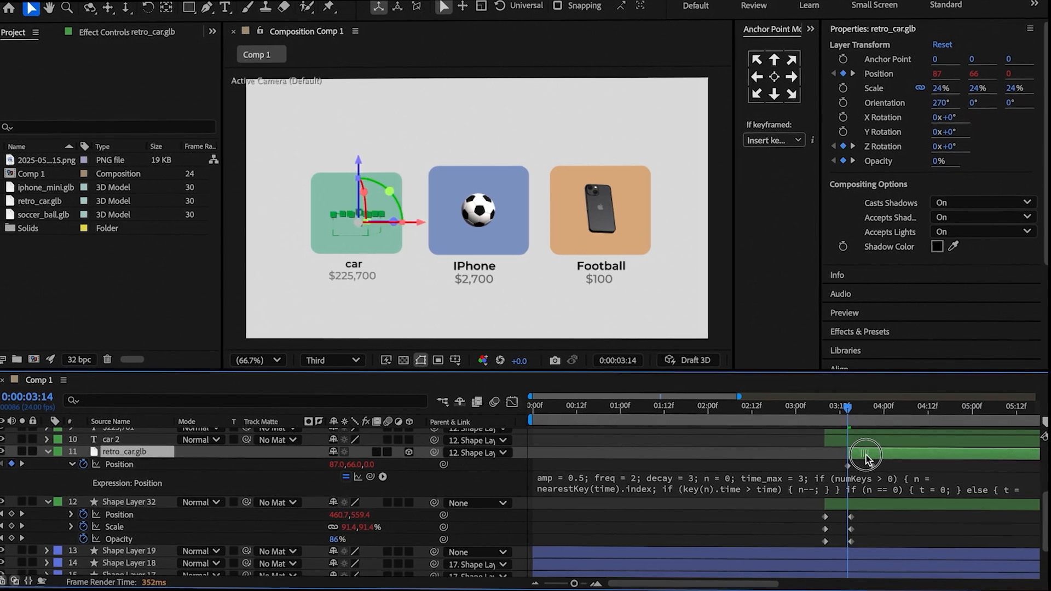
left_click(807, 463)
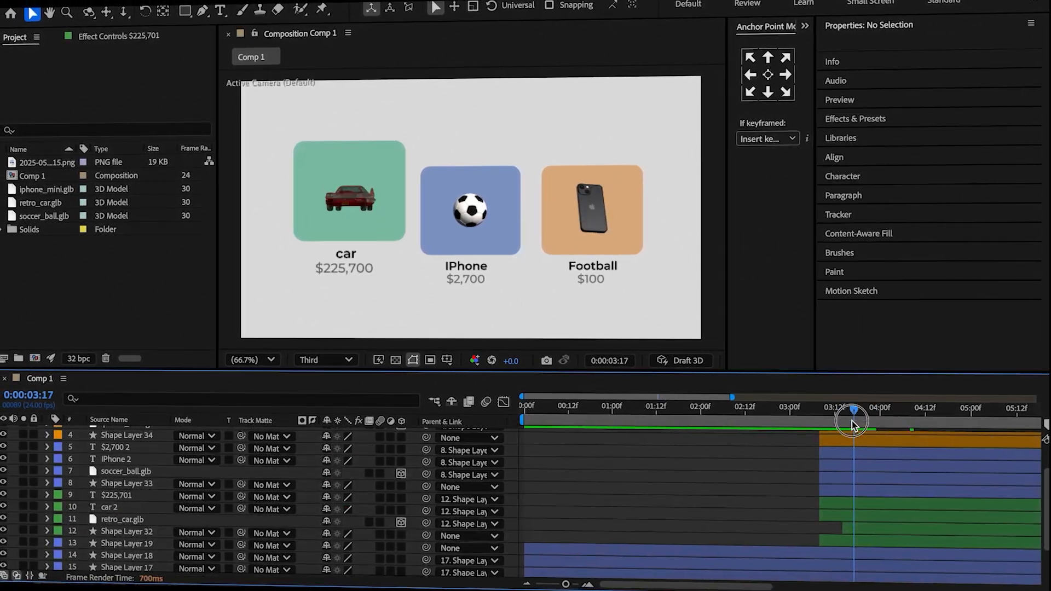
Keyframe the car name text's Position at 0:00:03:15 and set its Y position to 297.2 at 0:00:03:08.
double_click(134, 506)
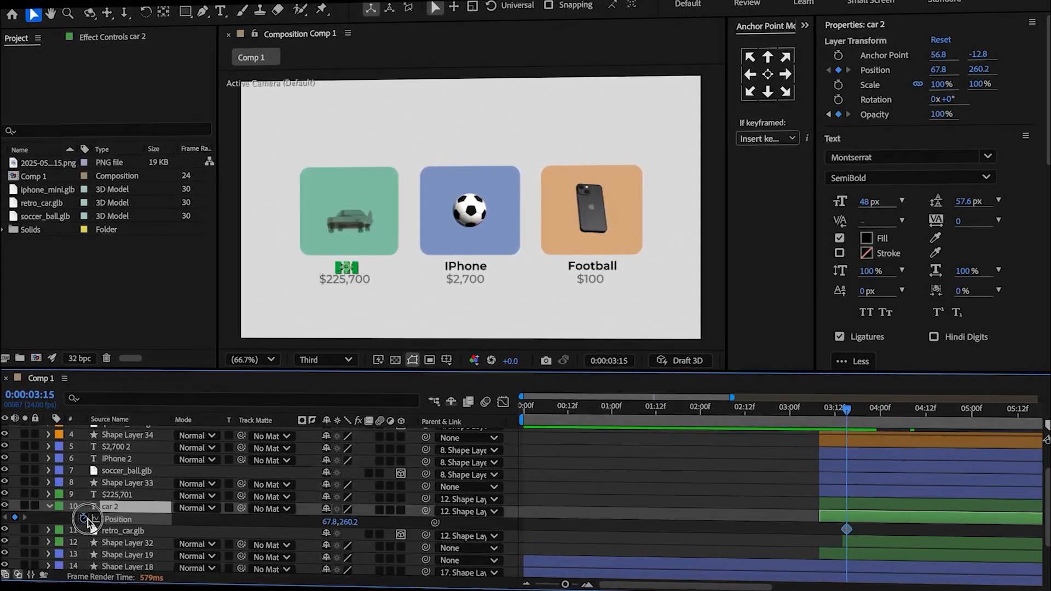
left_click_drag(846, 411, 819, 413)
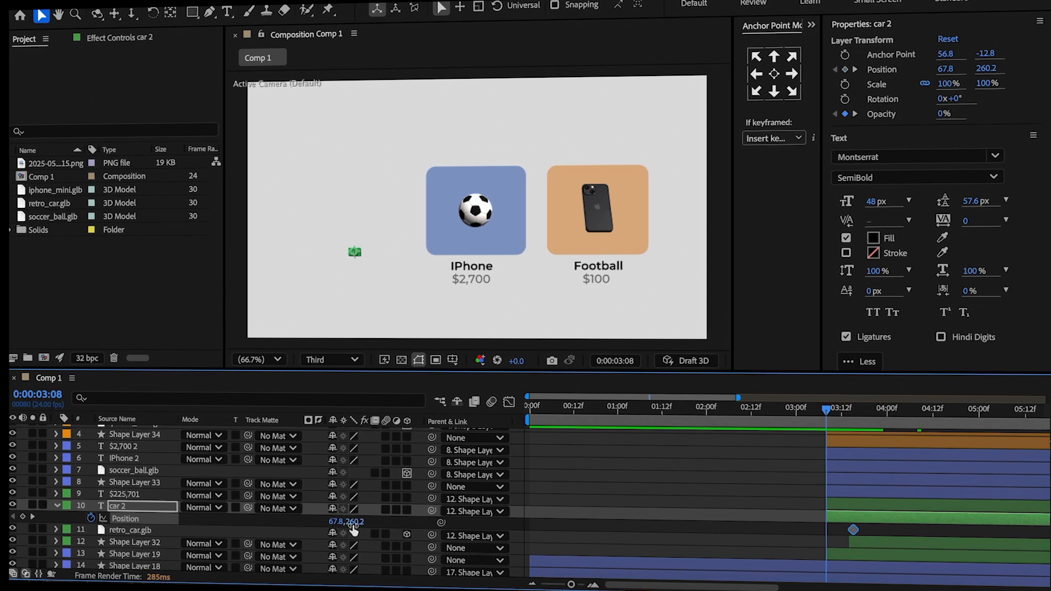
left_click_drag(349, 524, 377, 534)
left_click(263, 523)
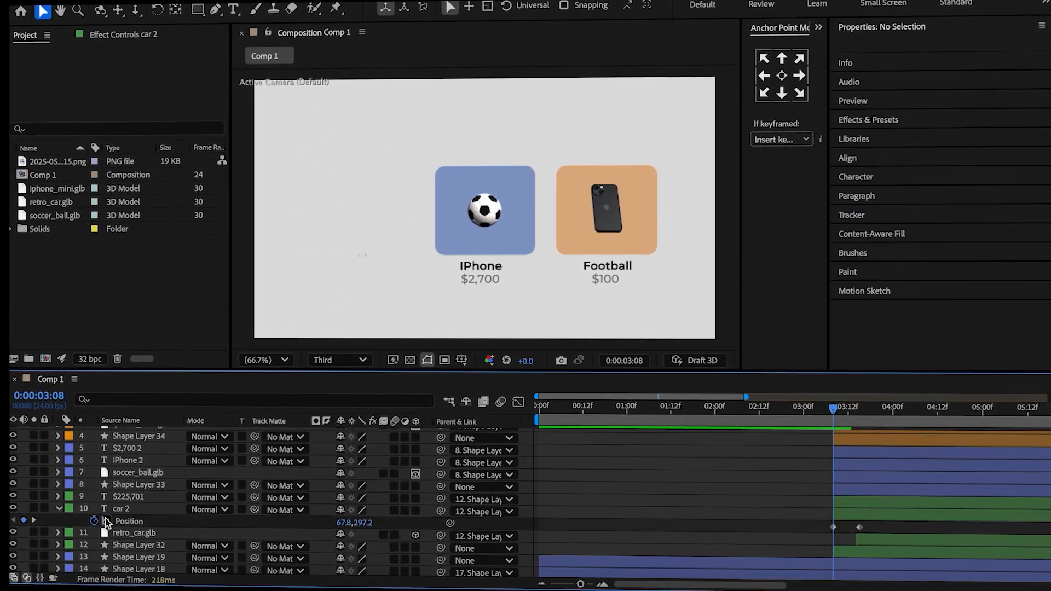
Add the bounce expression with amp 0.2, freq 1.5 and decay 3 to the car name's Position, and shift its keyframes to start at 0:00:03:13.
left_click(94, 518, "alt")
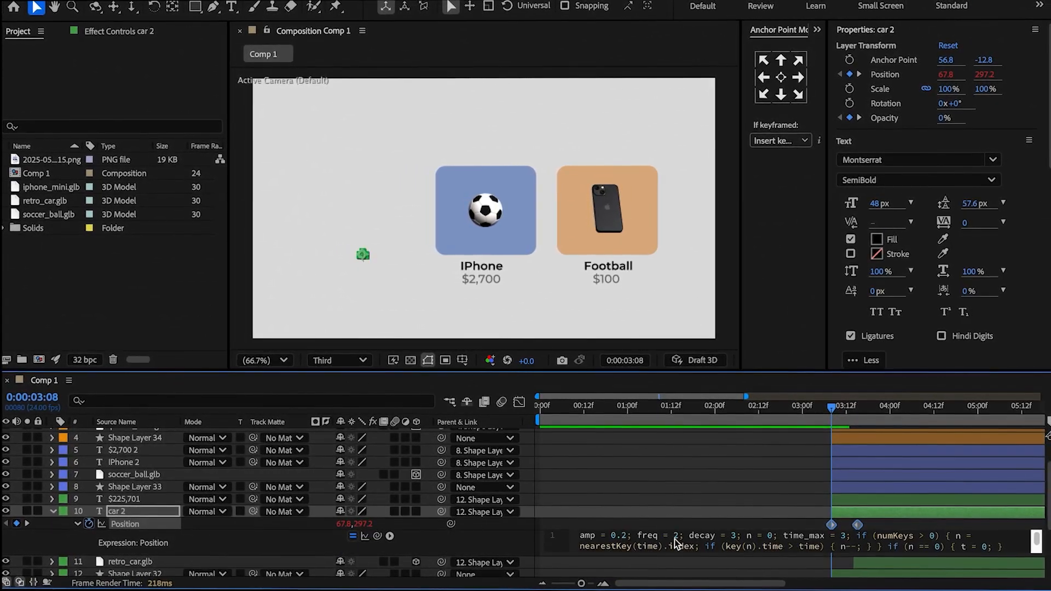
type(".5")
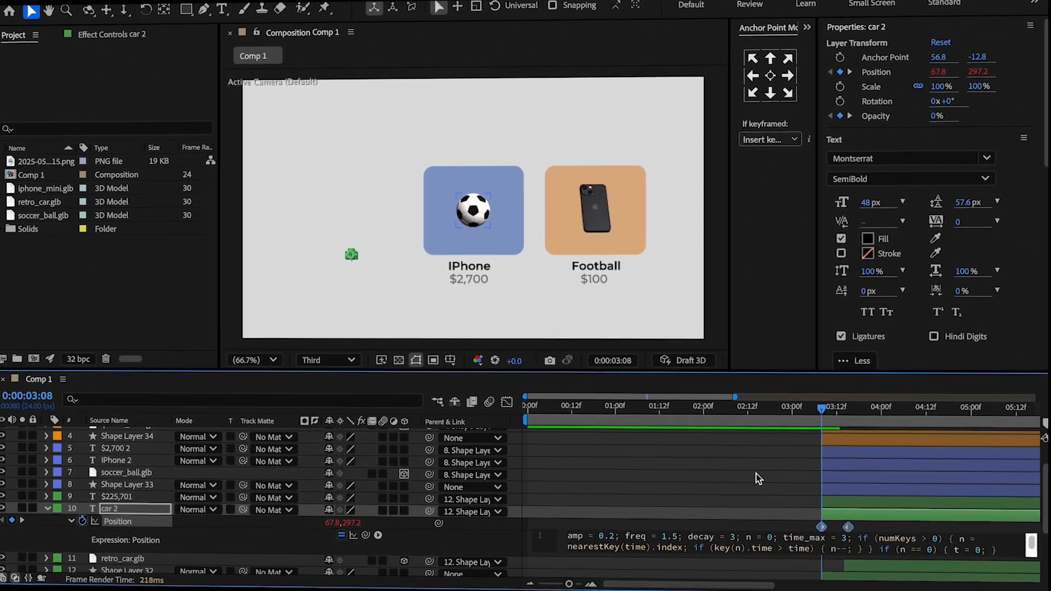
left_click_drag(863, 521, 836, 529)
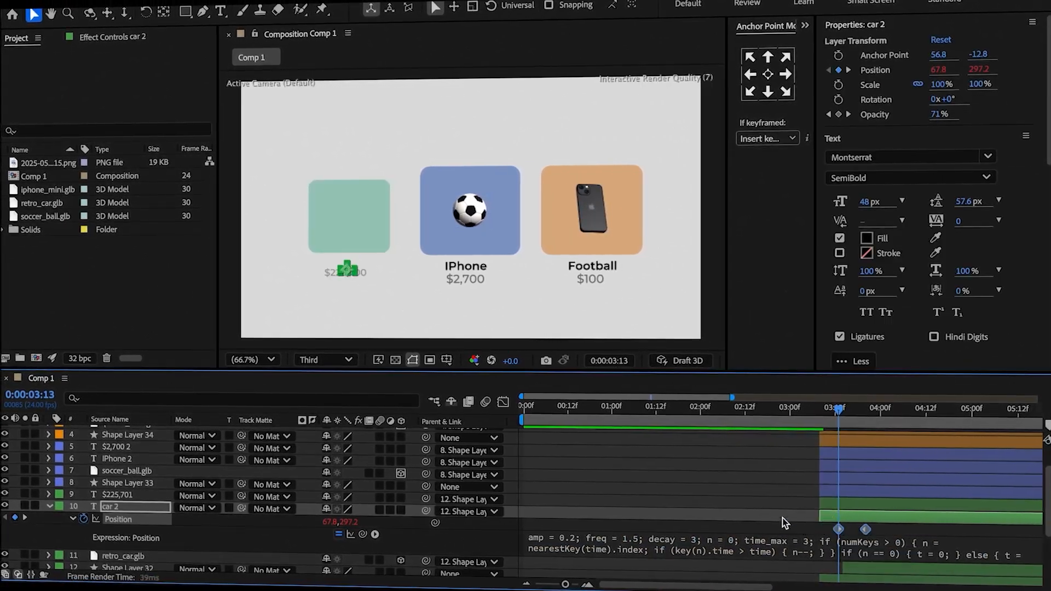
left_click(783, 518)
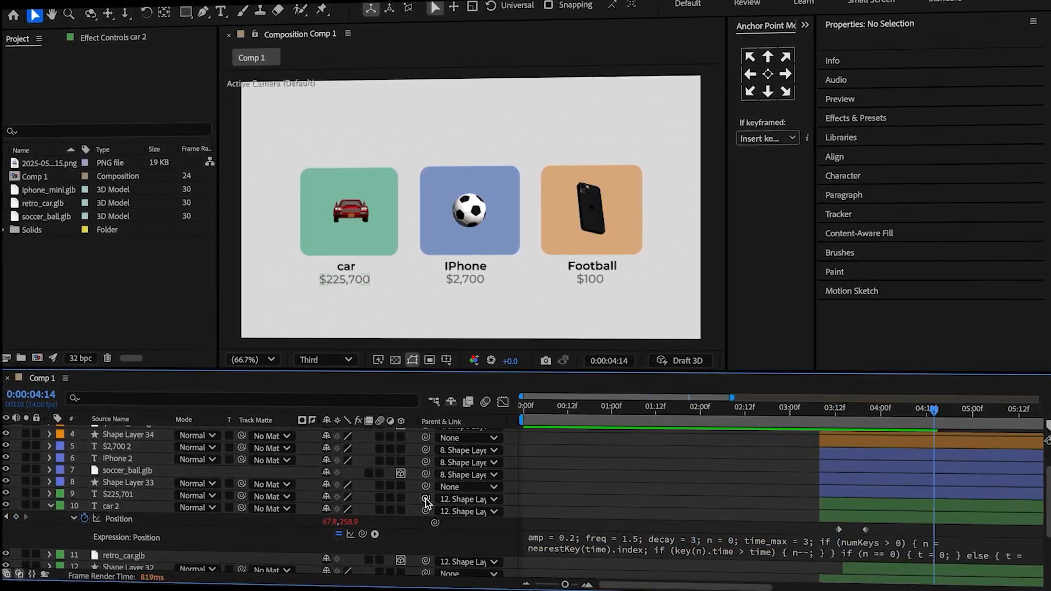
Parent the car's price text to the car name text and keyframe its Position with Y at 59.2 at 0:00:03:13.
left_click_drag(425, 499, 140, 504)
left_click(141, 500)
key("p")
left_click_drag(936, 414, 846, 408)
left_click(91, 511)
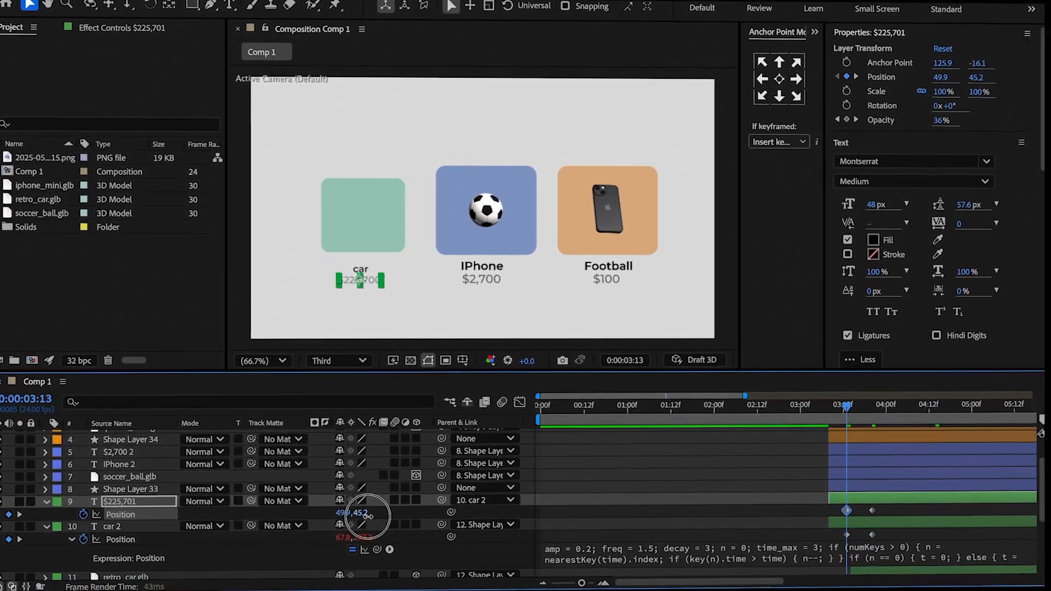
left_click_drag(361, 512, 378, 519)
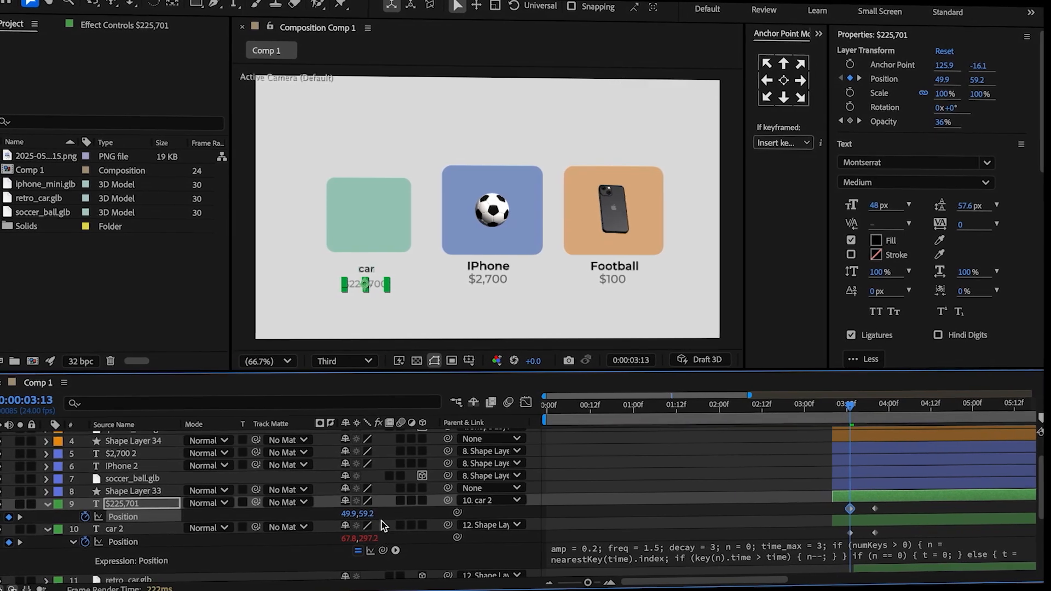
Shift the car price text's Position keyframes a few frames later and add an expression to its Position.
left_click_drag(881, 503, 842, 510)
left_click_drag(846, 407, 863, 408)
left_click(92, 517, "alt")
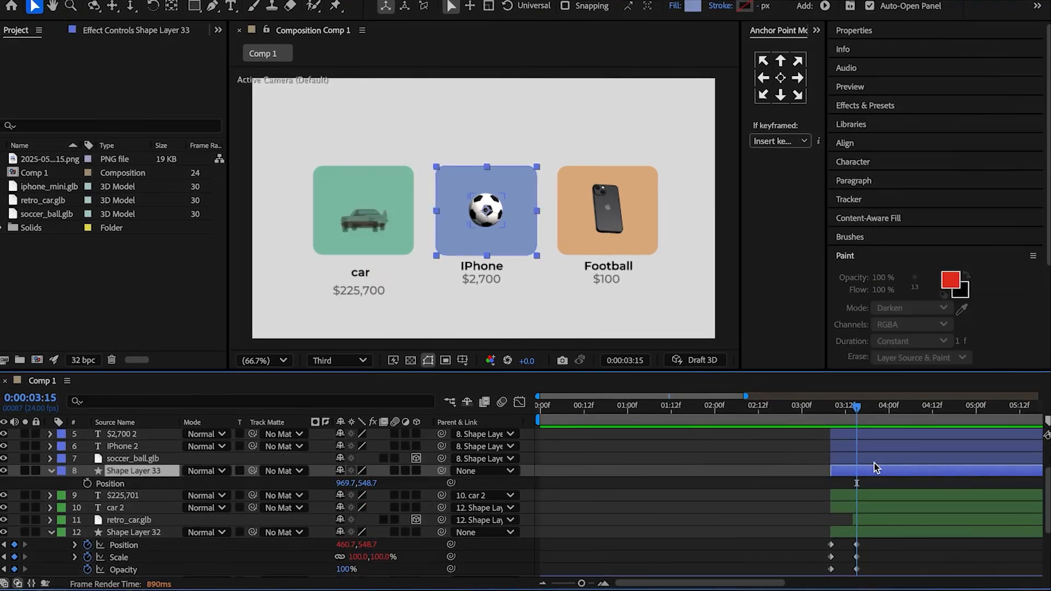
Keyframe the blue rectangle's Position, Scale and Opacity at 0:00:03:15, and set its Y position to 623 at 0:00:03:08.
key("shift+s")
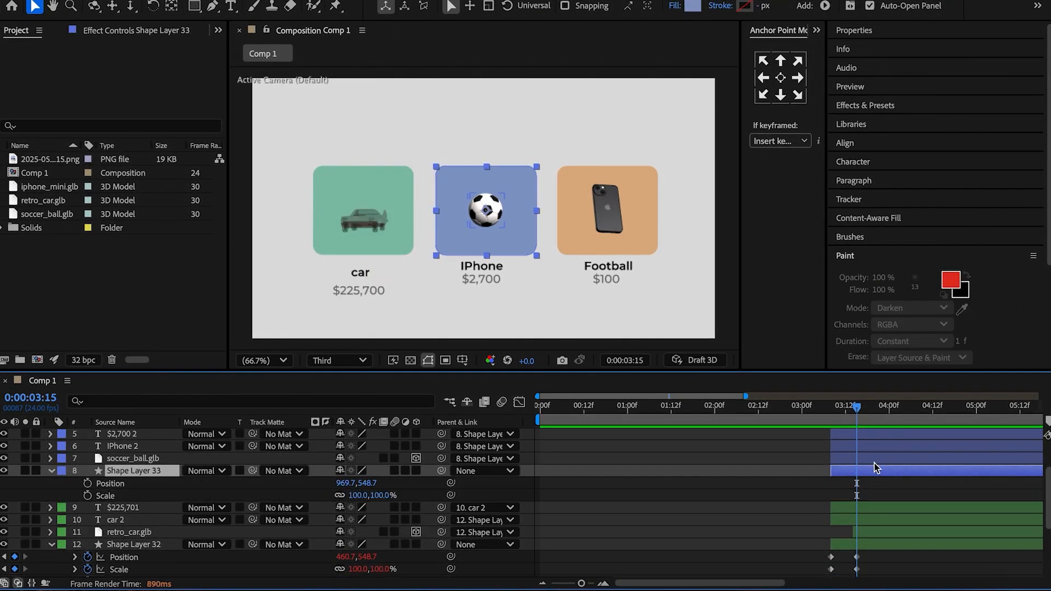
key("shift+t")
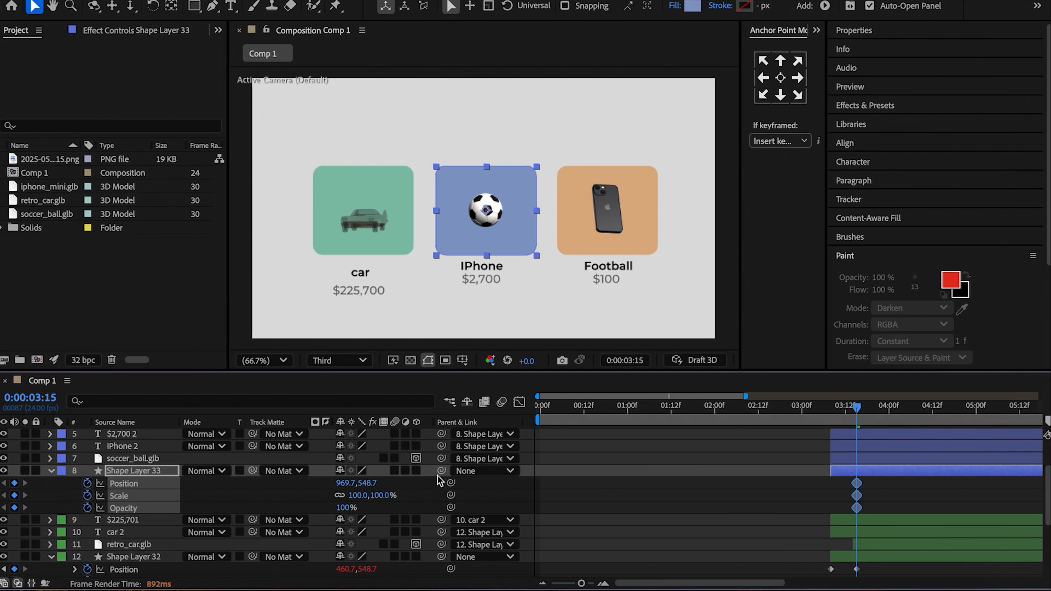
left_click_drag(856, 409, 829, 421)
scroll(602, 471, "down", 4)
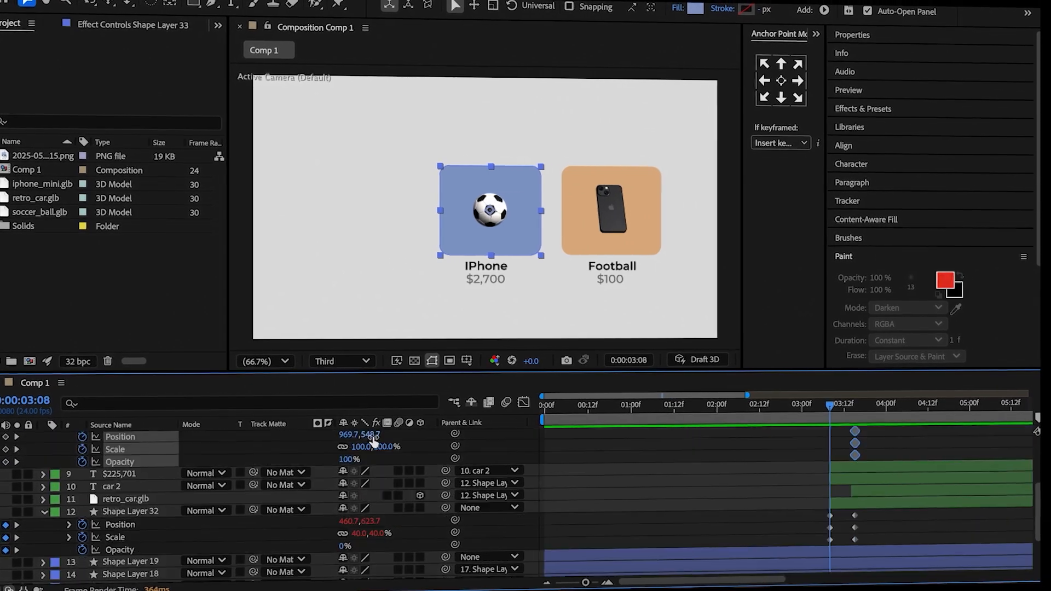
left_click(370, 437)
type("623")
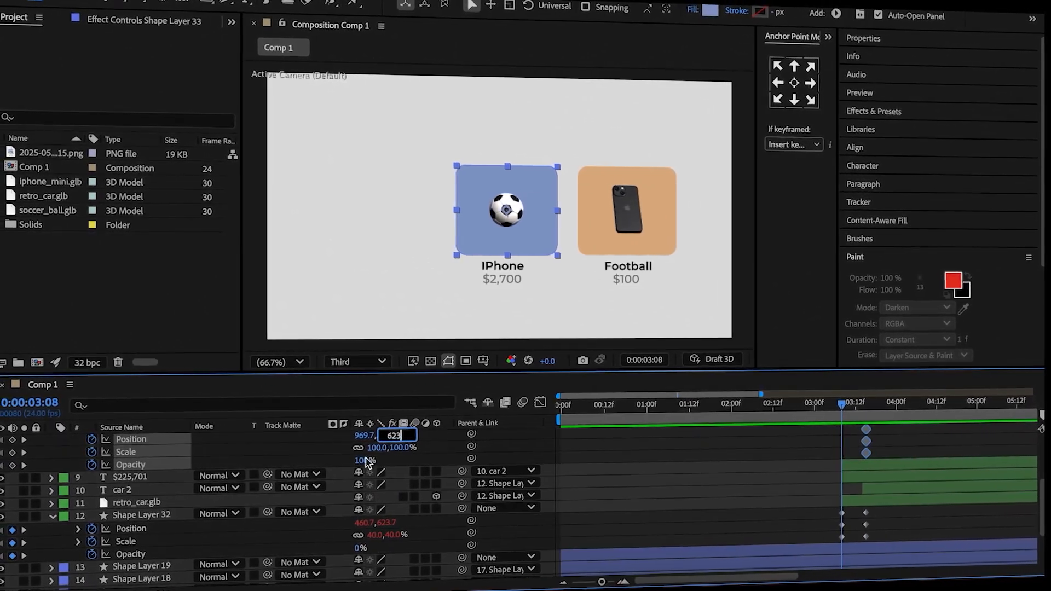
key("Return")
Set the blue rectangle's Scale to 40% and Opacity to 0% at 0:00:03:08.
scroll(335, 453, "up", 1)
left_click(406, 463)
type("40")
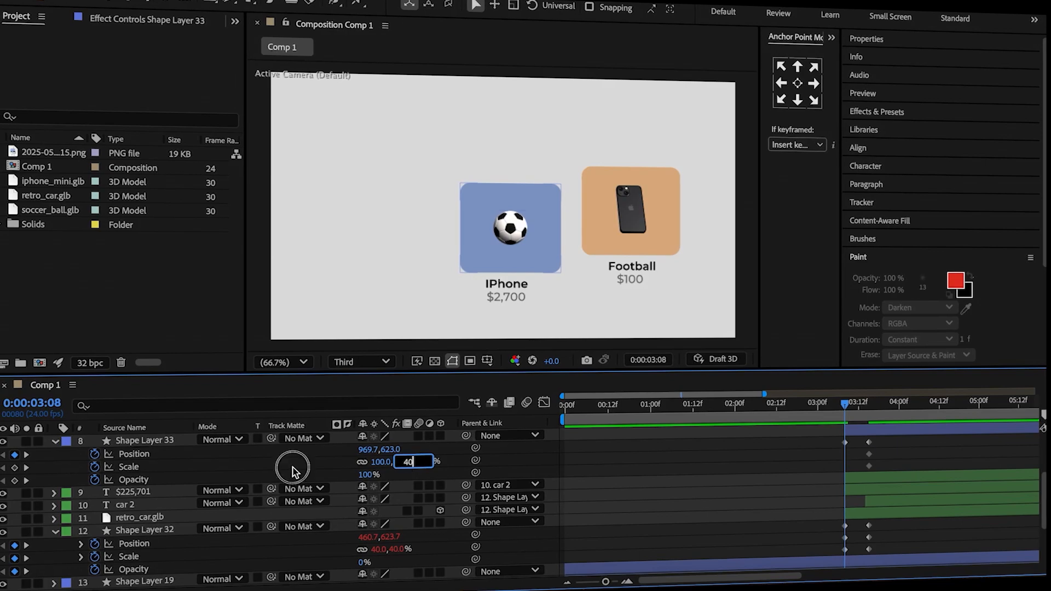
left_click(292, 467)
left_click(365, 475)
type("0")
left_click(315, 479)
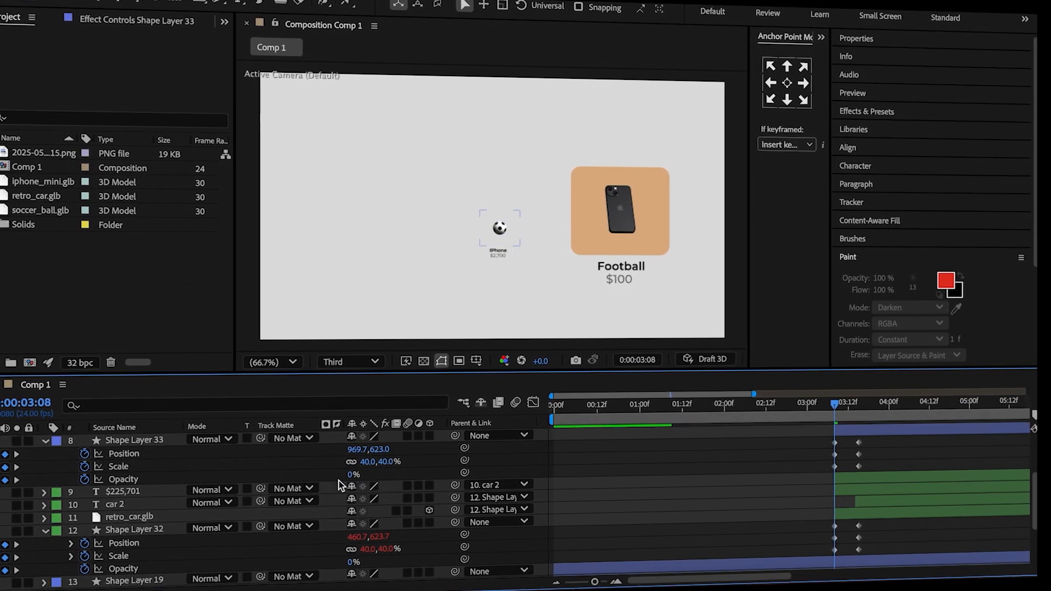
Add the bounce expression with amp 0.5, freq 2 and decay 3 to the blue rectangle's Position.
left_click(85, 524, "alt")
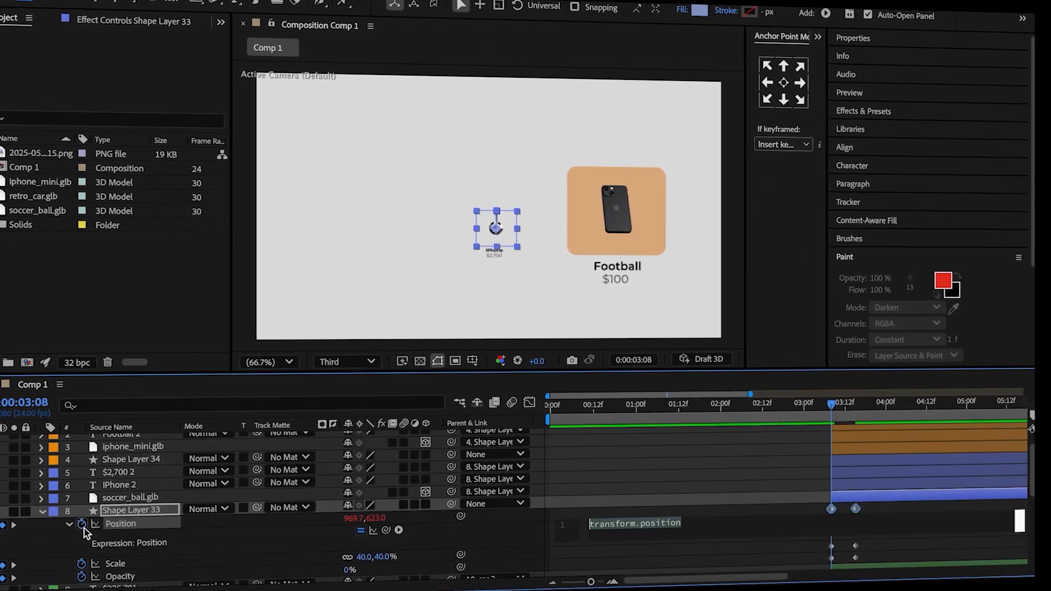
key("ctrl+v")
left_click(627, 525)
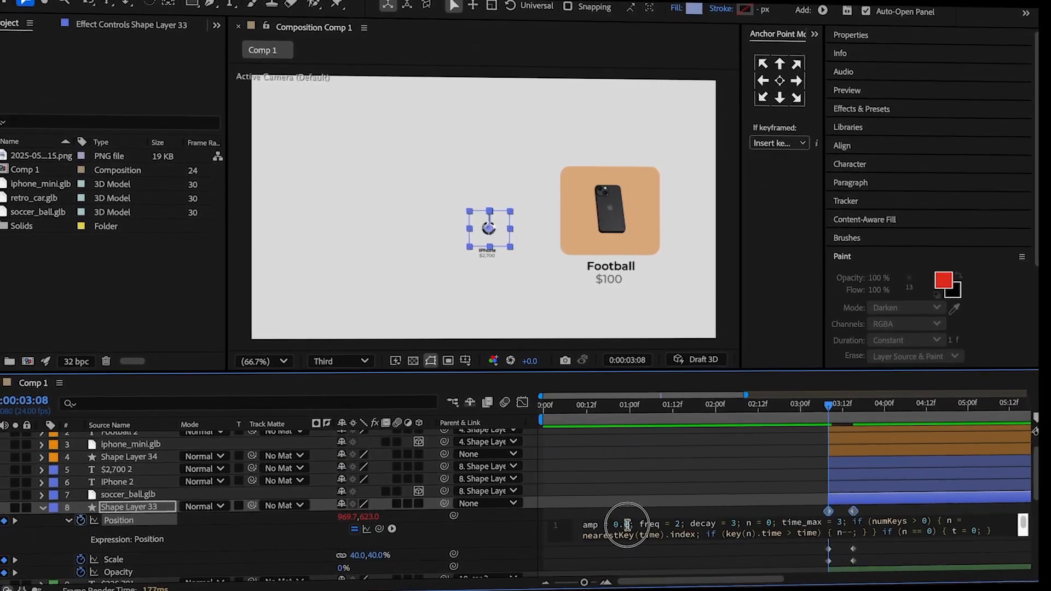
key("BackSpace")
type("5")
left_click(612, 508)
Add the same bounce expression with freq 2 and decay 3 to the blue rectangle's Scale.
left_click(89, 521, "alt")
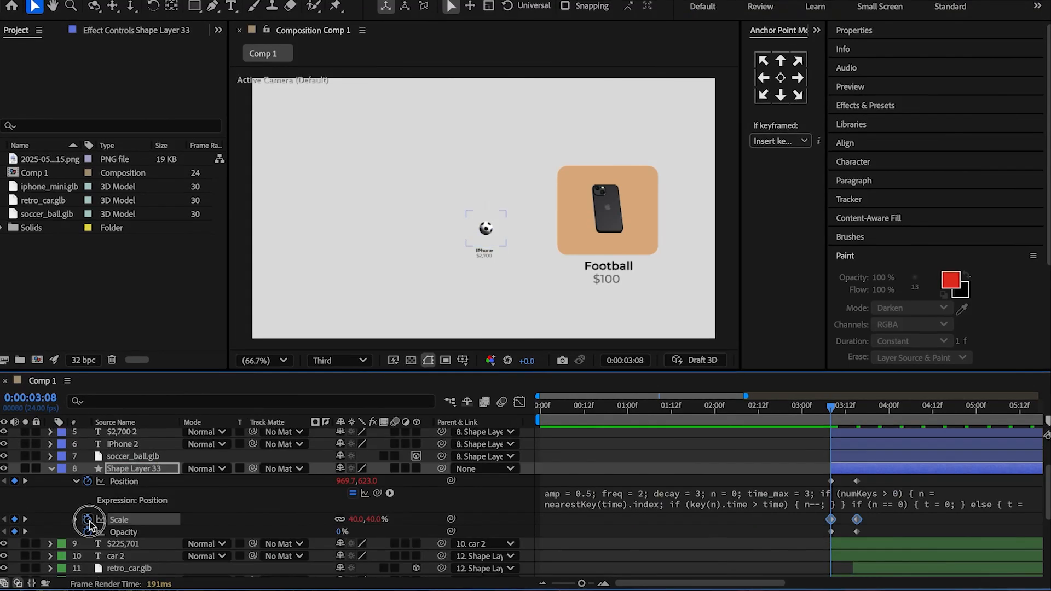
key("ctrl+v")
left_click(624, 531)
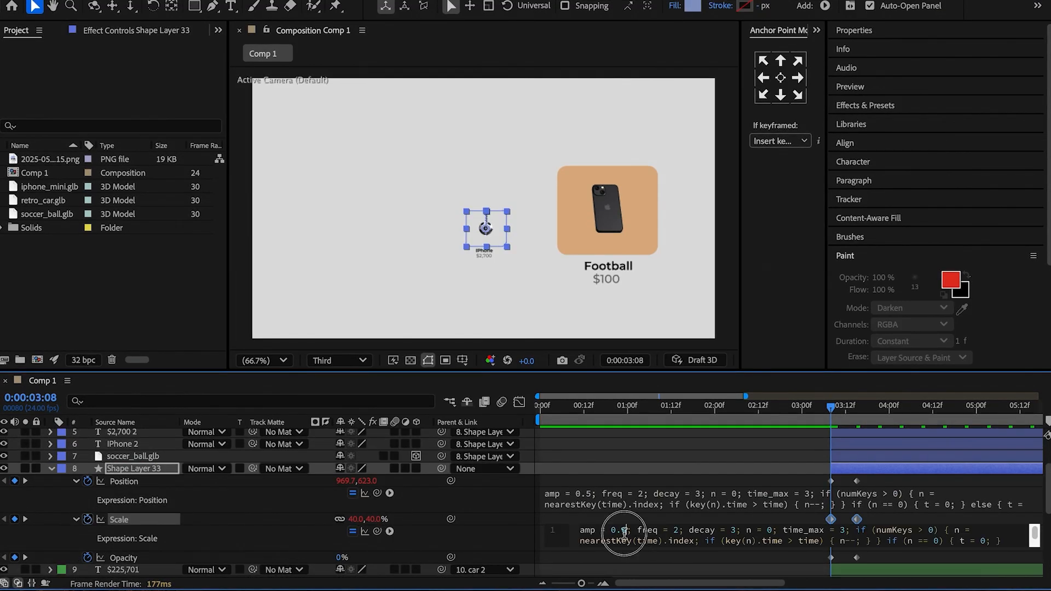
left_click(662, 472)
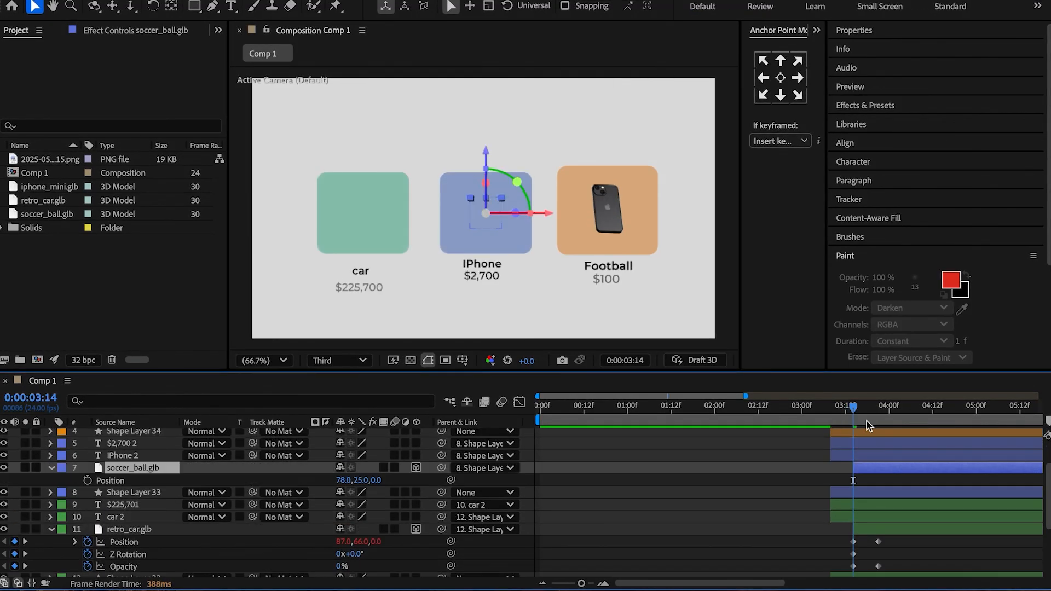
left_click(852, 408)
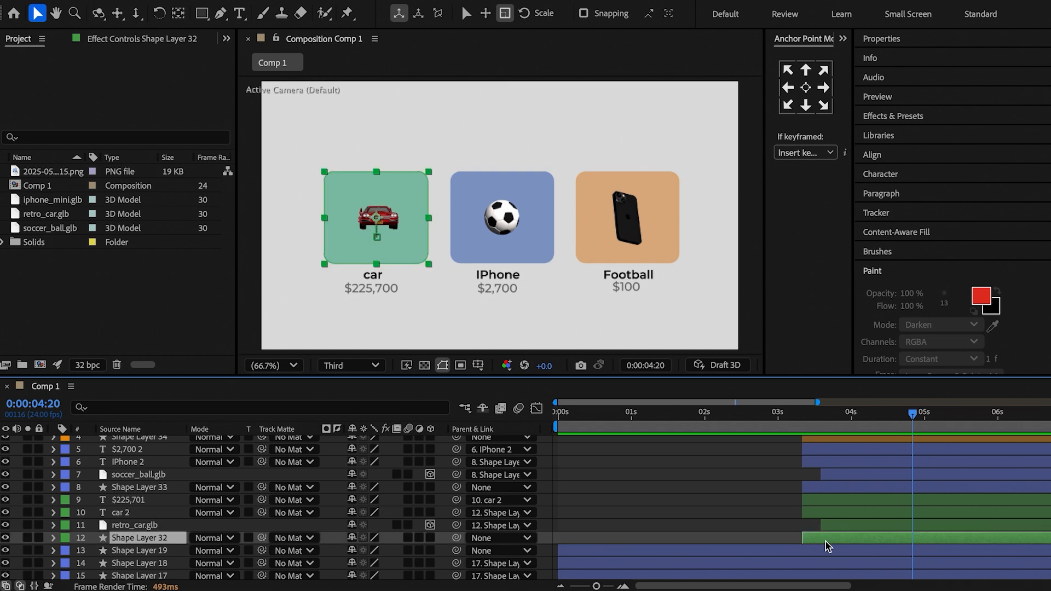
Pre-compose the green rectangle, car model and its name and price texts as Pre-comp 1, and label it green.
left_click_drag(827, 546, 833, 504)
right_click(834, 503)
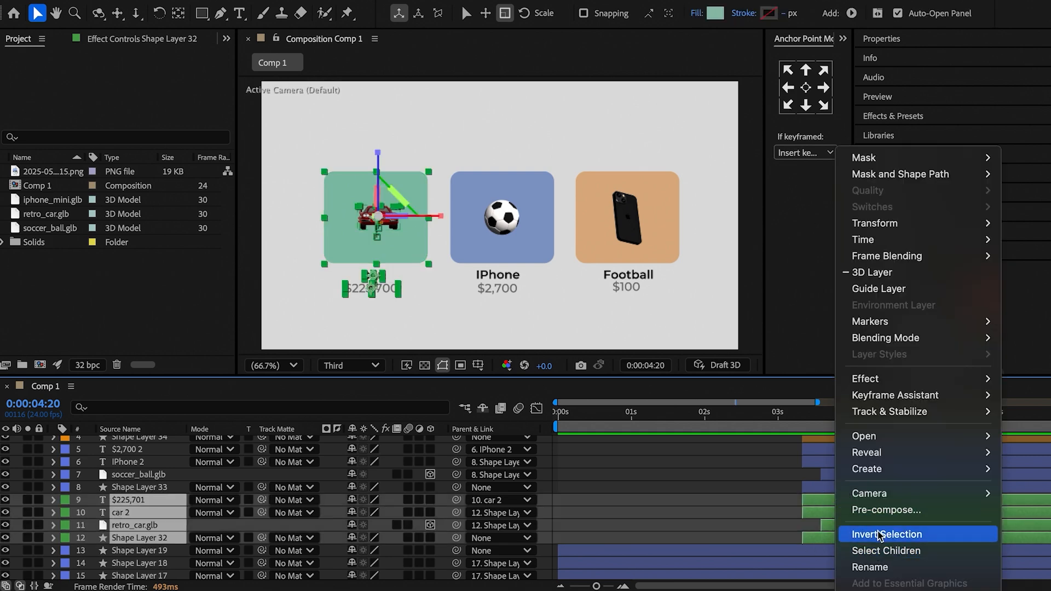
left_click(868, 512)
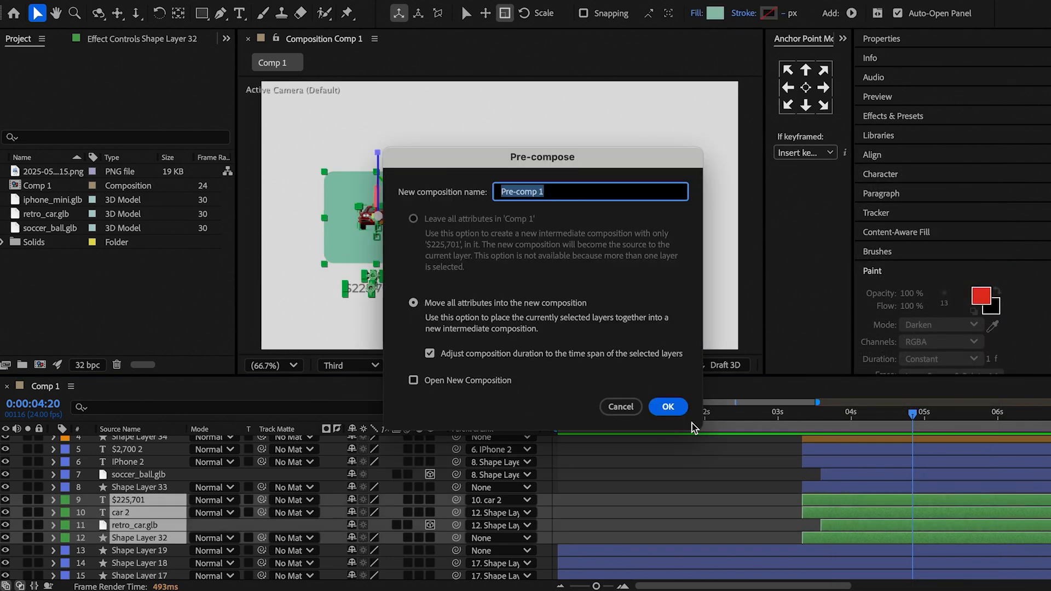
key("Return")
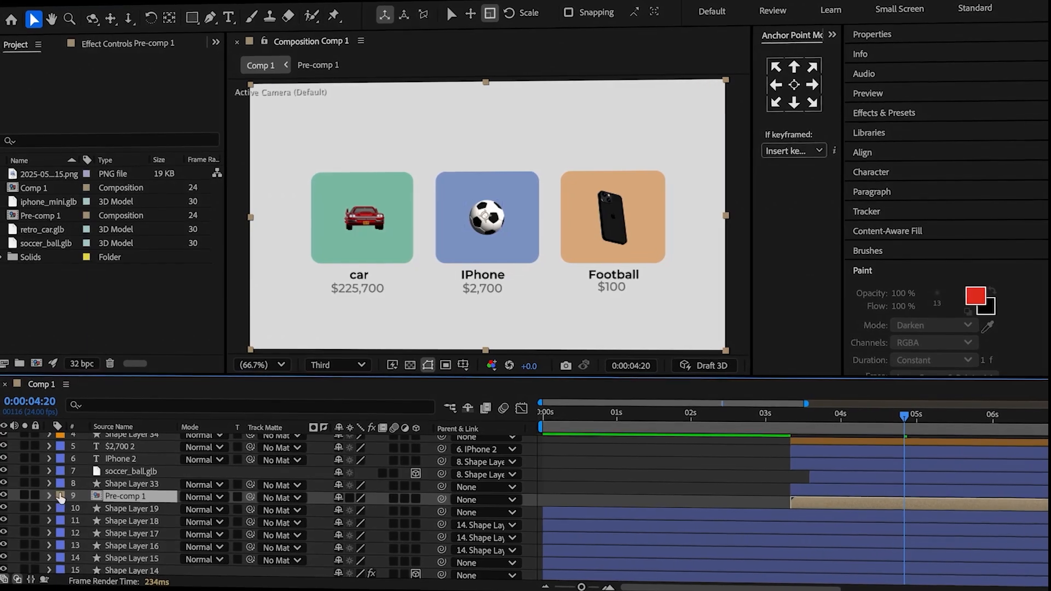
left_click(61, 499)
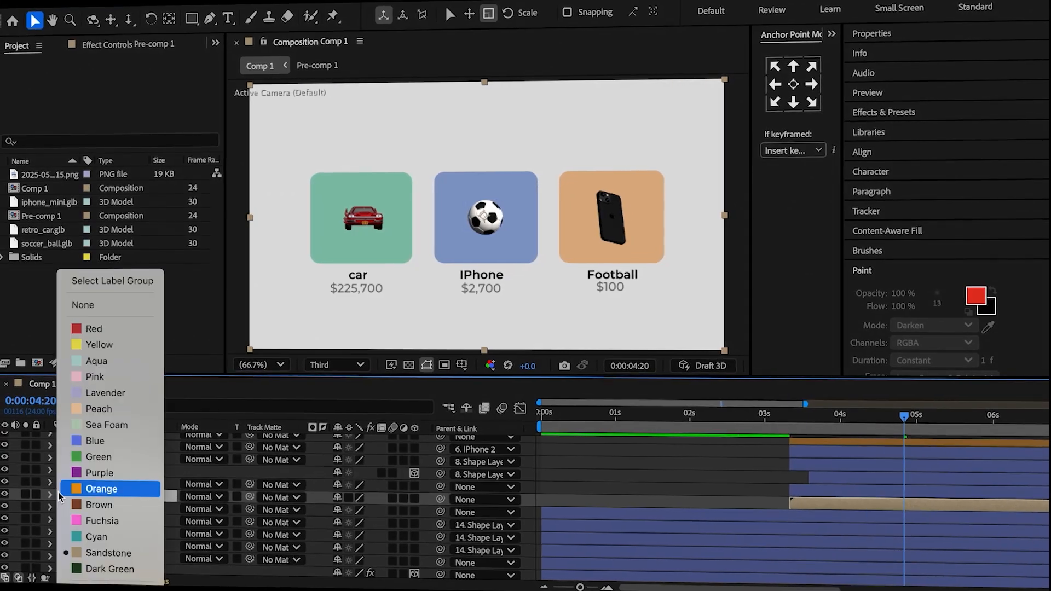
left_click(99, 456)
Pre-compose the blue card's layers as Pre-comp 2 and the orange card's layers as Pre-comp 3, labelled blue and orange.
left_click(919, 490)
right_click(925, 490)
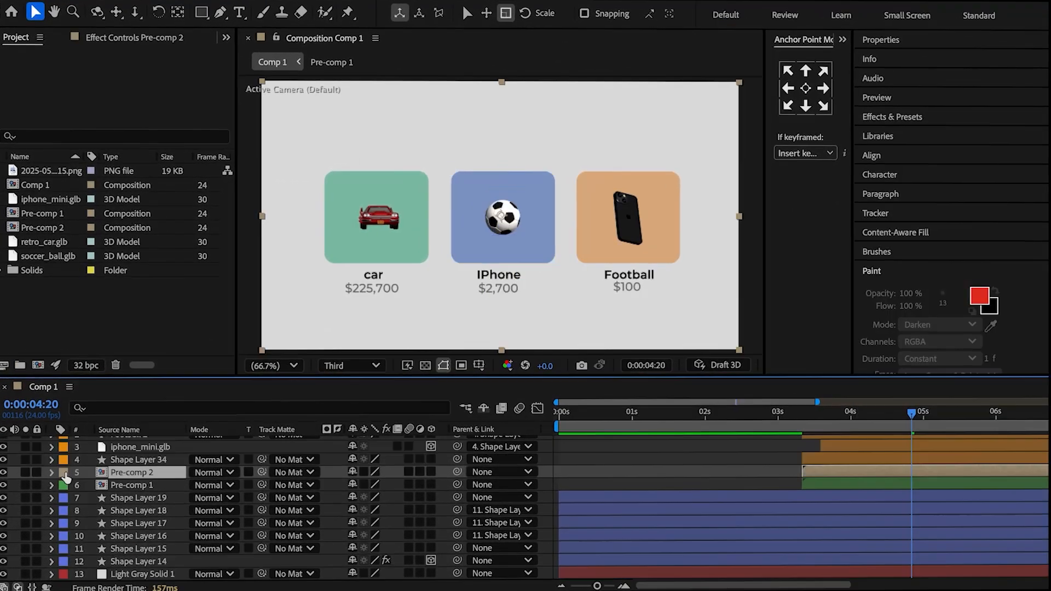
left_click(856, 438)
right_click(856, 438)
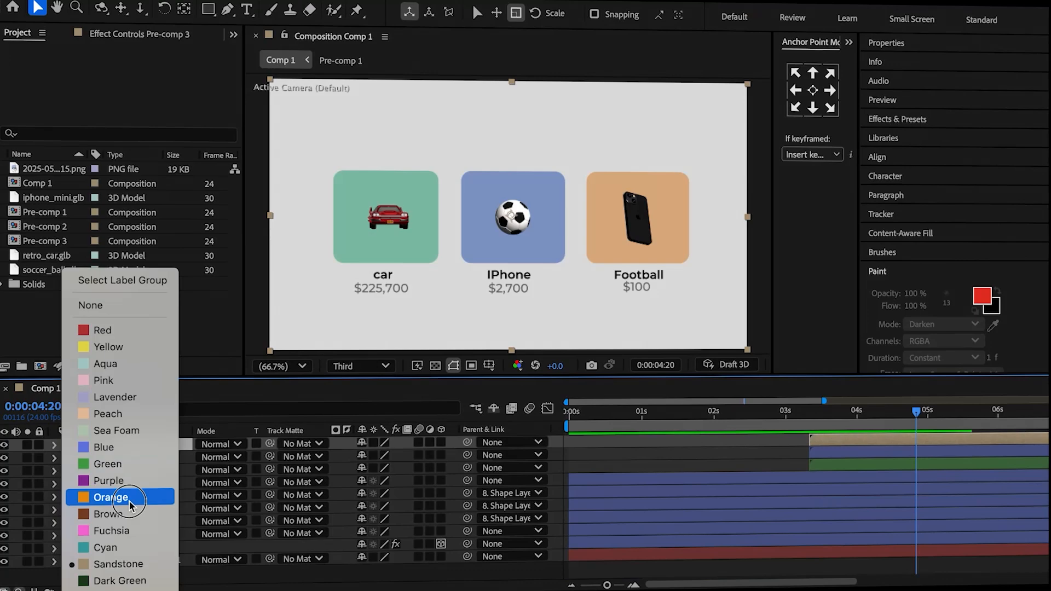
left_click(136, 499)
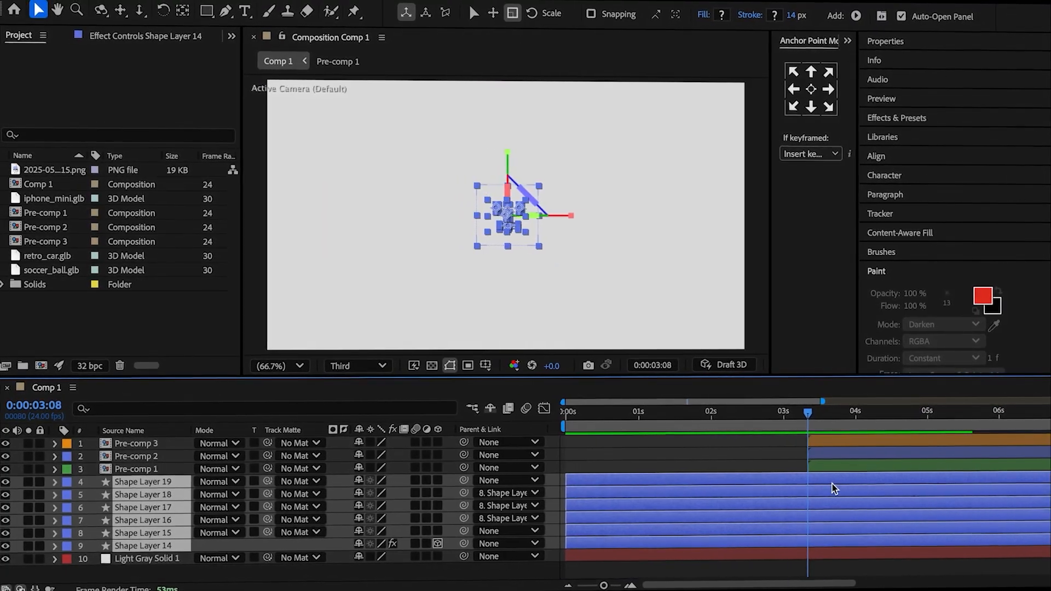
Split Shape Layers 14 through 19 at 0:00:03:08 and delete the parts after that time.
key("ctrl+shift+d")
key("Delete")
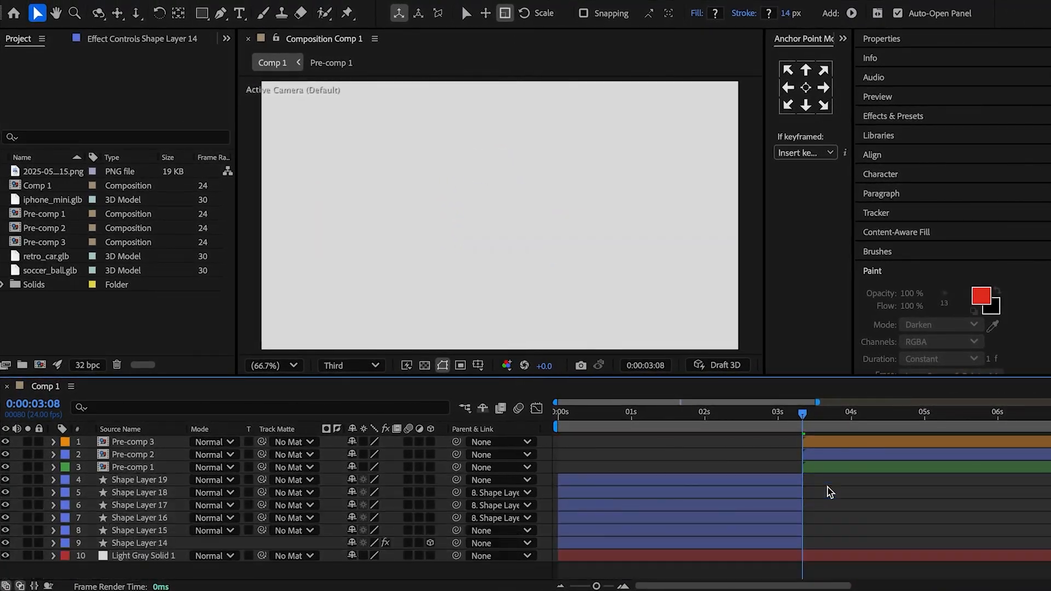
Stagger the card entrances by moving Pre-comp 2 to start just after 4 seconds and Pre-comp 3 to start at 5 seconds.
left_click(822, 455)
left_click_drag(555, 403, 676, 406)
left_click_drag(566, 414, 754, 450)
left_click(639, 443, "shift")
left_click(661, 445)
left_click_drag(680, 414, 794, 437)
left_click_drag(768, 442, 887, 447)
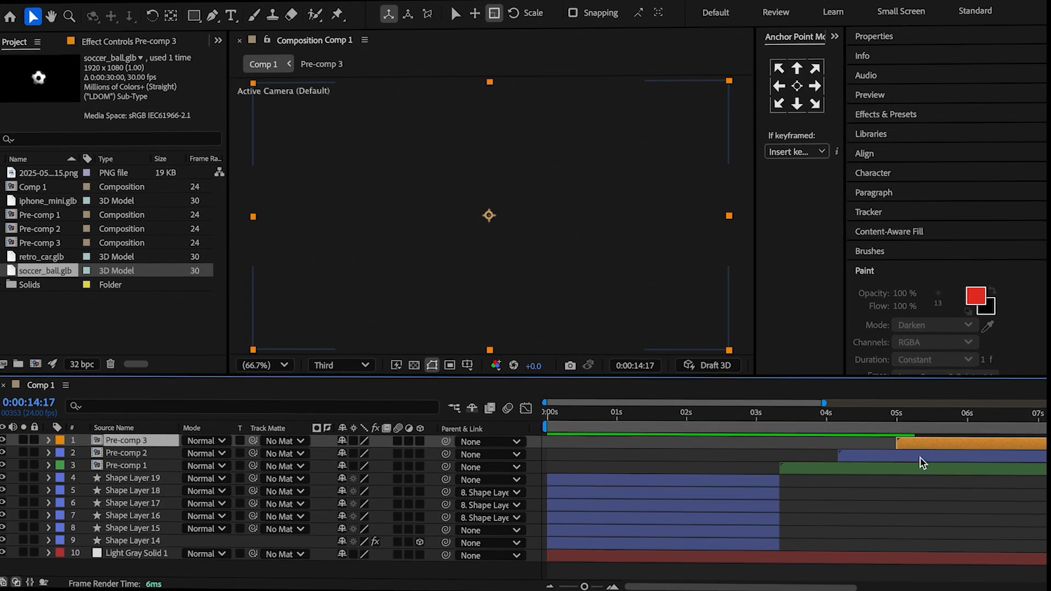
Place the iphone_mini.glb model in the iPhone card's pre-comp and reveal its rotation properties.
left_click_drag(53, 199, 162, 460)
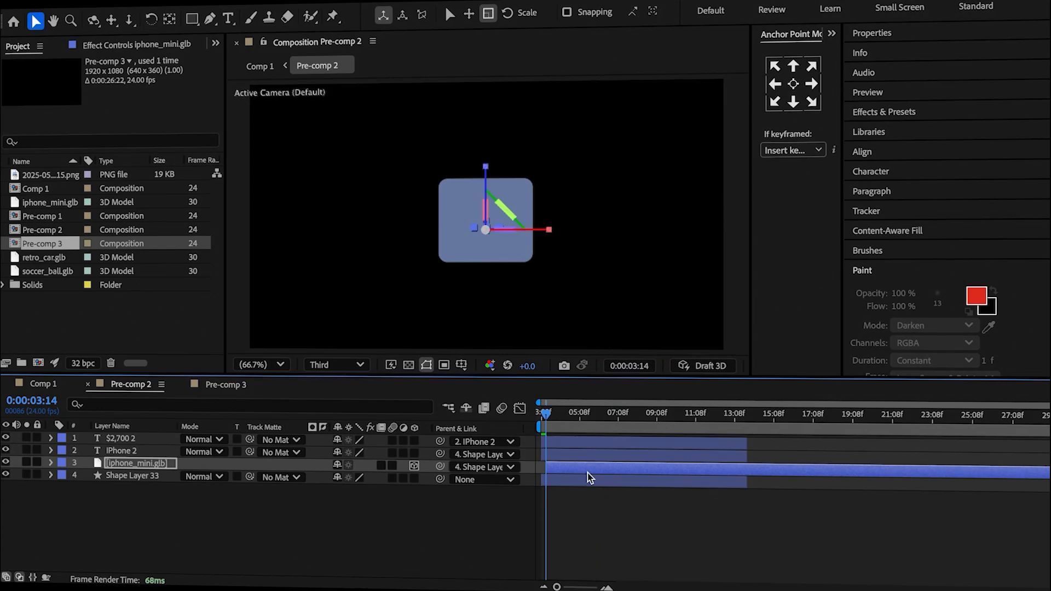
key("r")
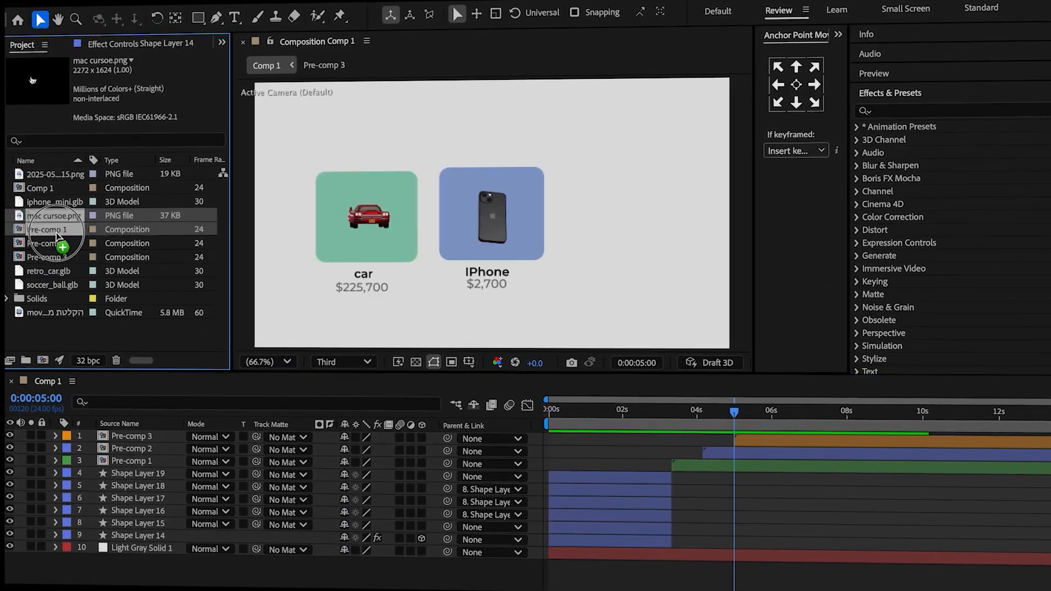
Add mac cursoe.png as the topmost layer of Comp 1 and scale it to 18%.
left_click_drag(133, 435, 129, 440)
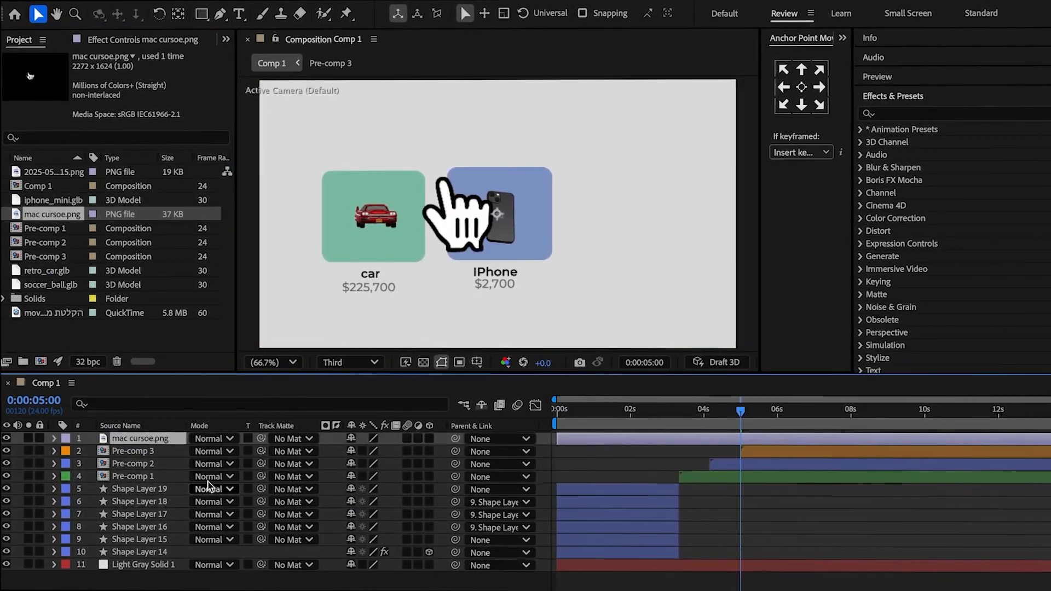
key("s")
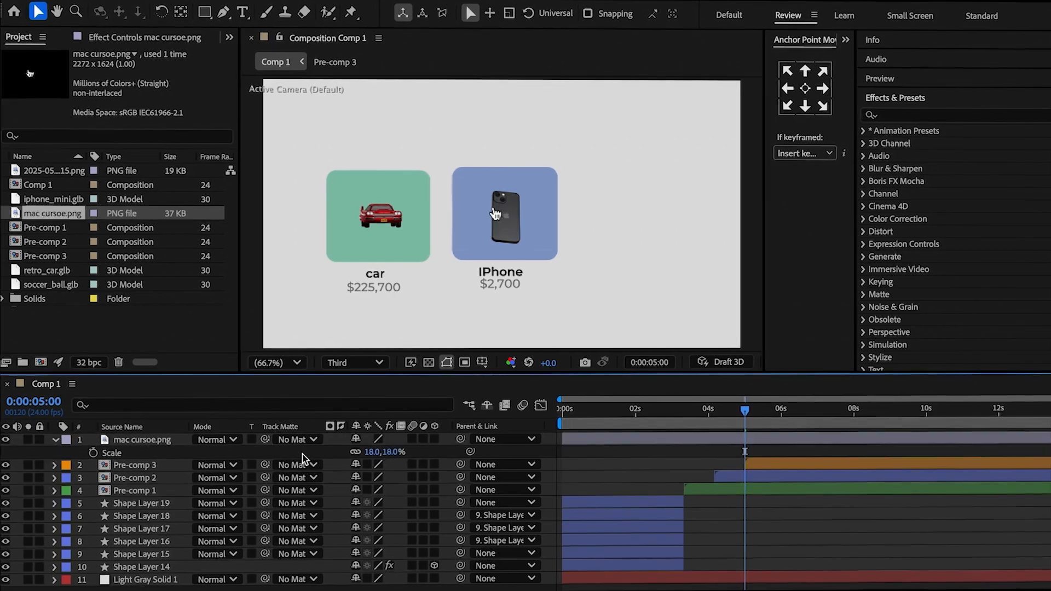
Keyframe the cursor's Position at 993, 847 at 0:00:07:22 and off-screen at 1725, 1309 at 0:00:05:00.
left_click_drag(749, 409, 851, 443)
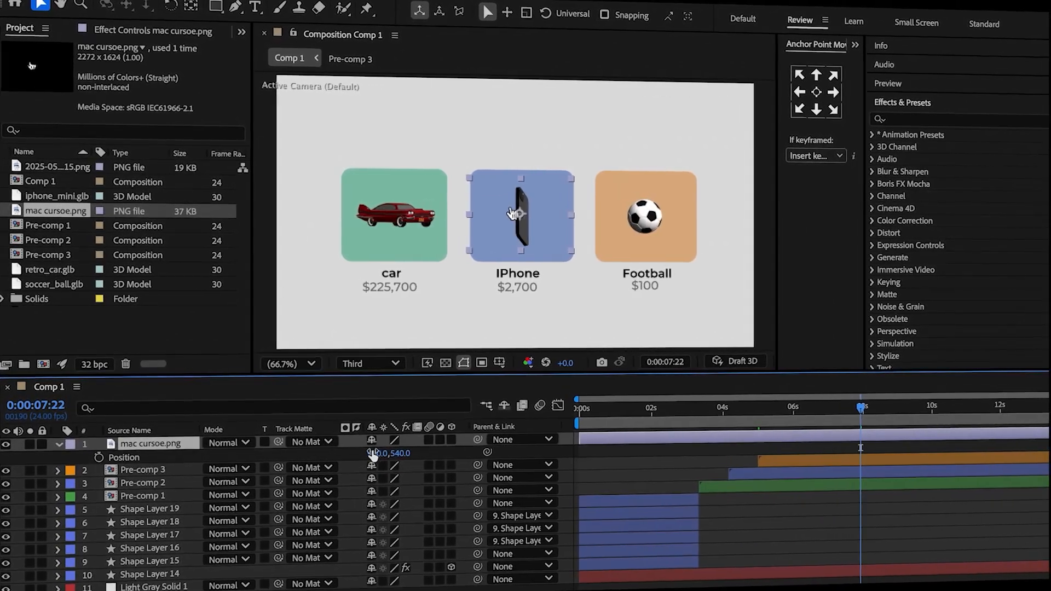
left_click_drag(862, 408, 752, 419)
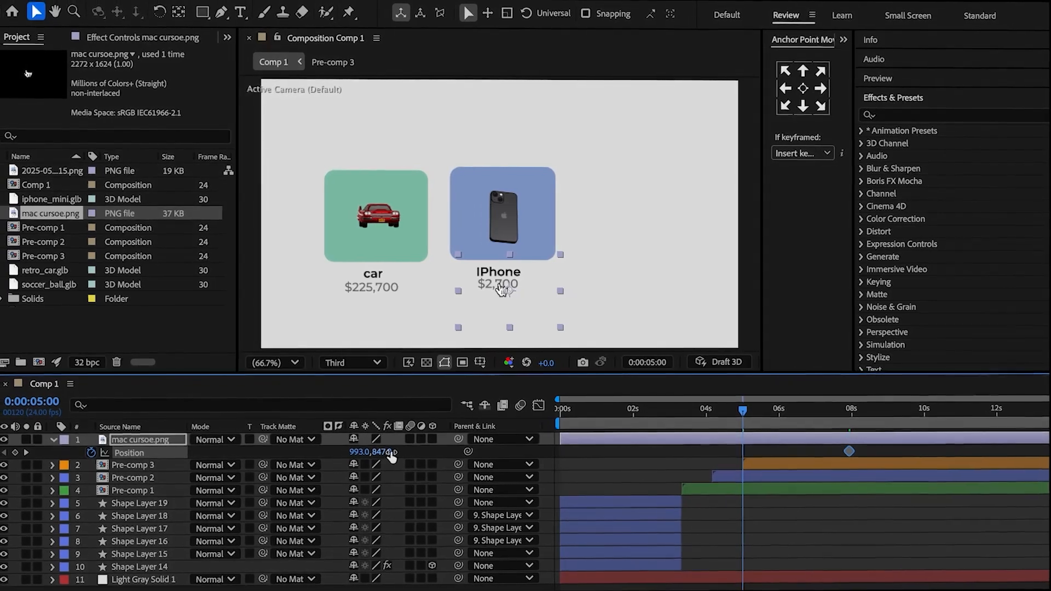
left_click_drag(391, 454, 728, 453)
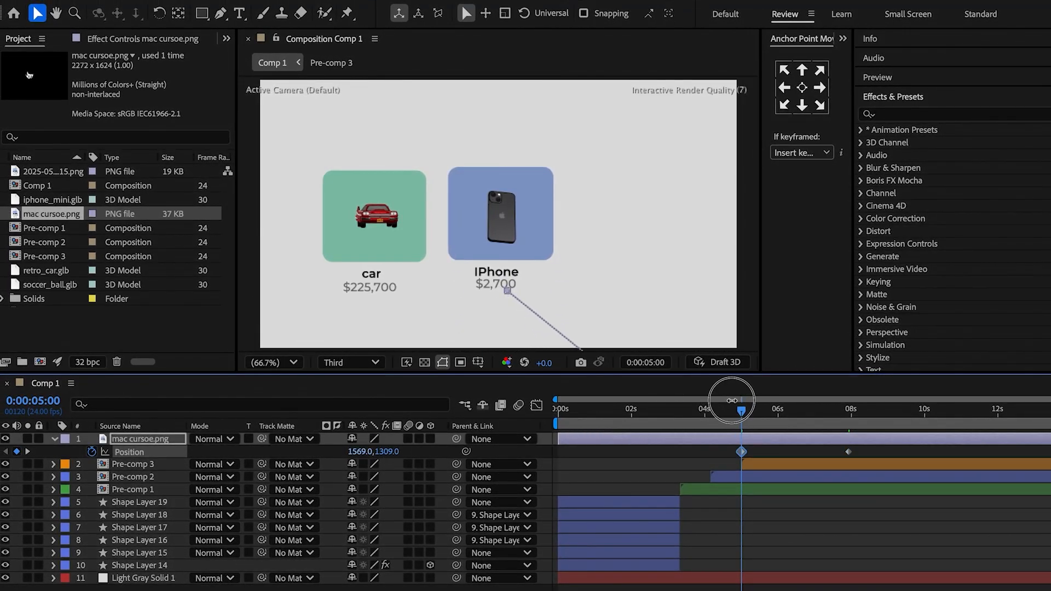
Add a middle point to the cursor's motion path with the Pen tool and bend the path into a curve.
left_click(224, 16)
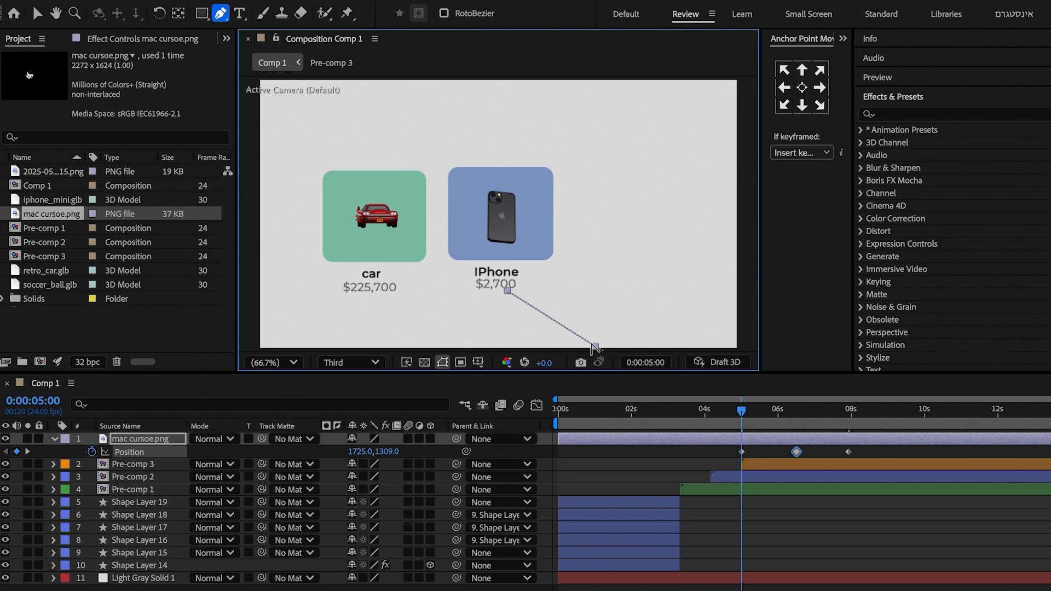
key("v")
left_click_drag(595, 347, 601, 334)
key("g")
left_click_drag(602, 335, 619, 363)
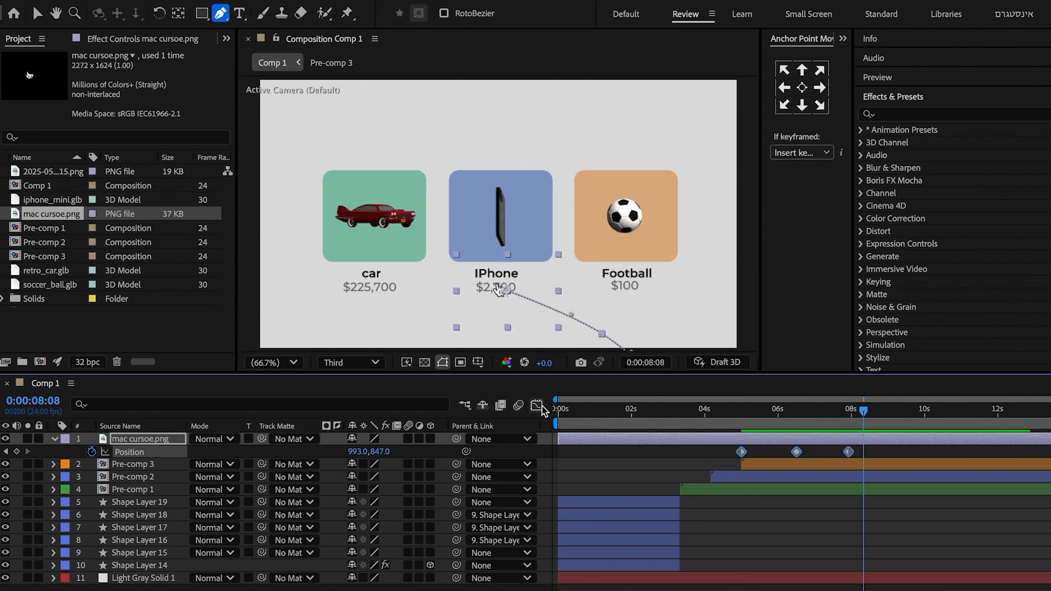
Ease the cursor's Position keyframes and reshape their speed curve in the Graph Editor.
left_click(536, 405)
key("v")
left_click_drag(806, 541, 711, 542)
left_click_drag(787, 541, 761, 551)
left_click(843, 534)
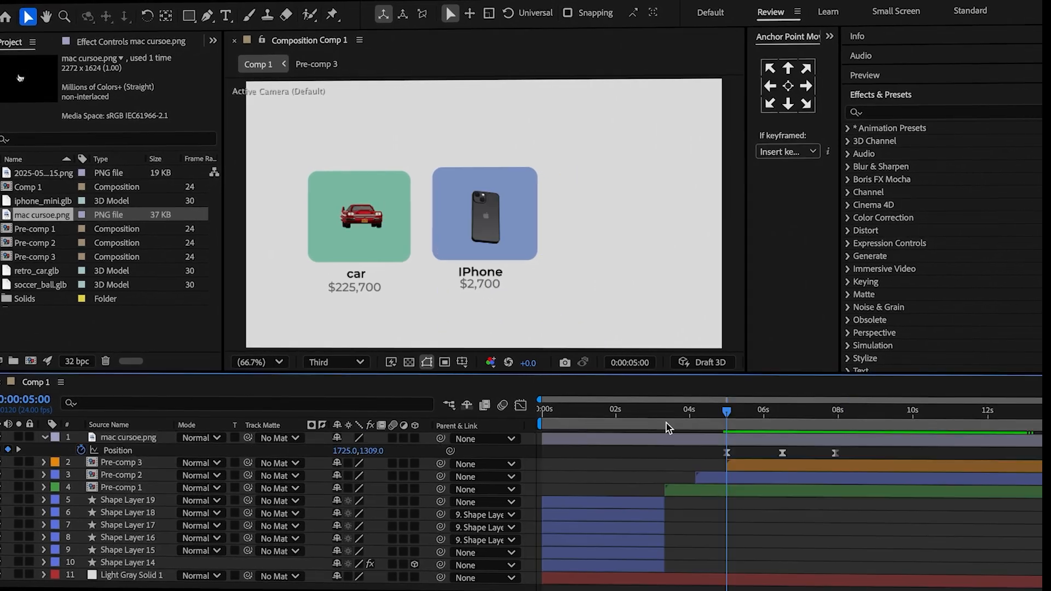
Split the cursor layer at 0:00:05:00 and keep only the part from that time on.
left_click(703, 436)
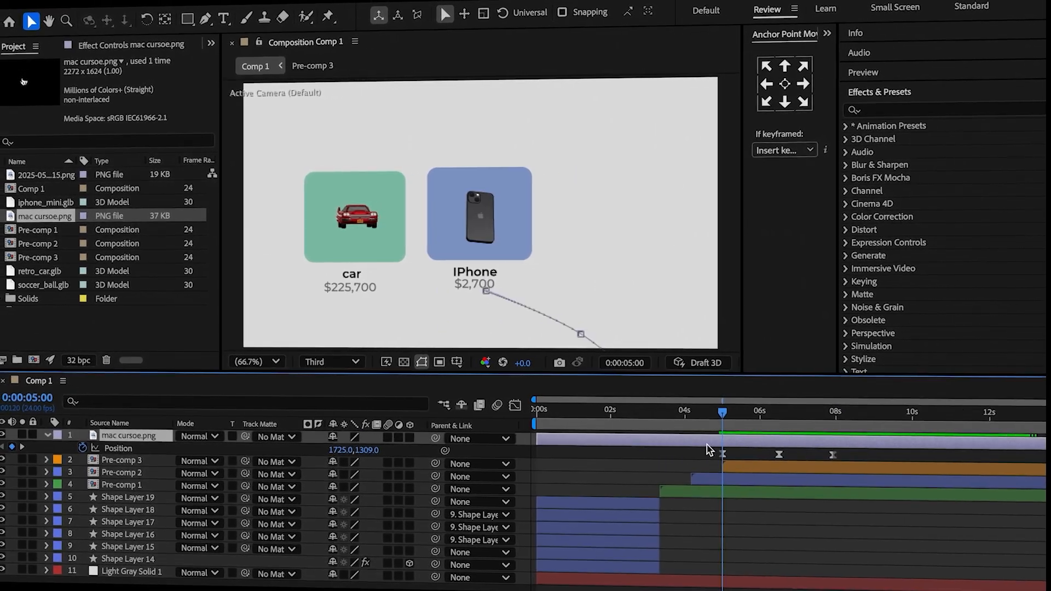
key("ctrl+shift+d")
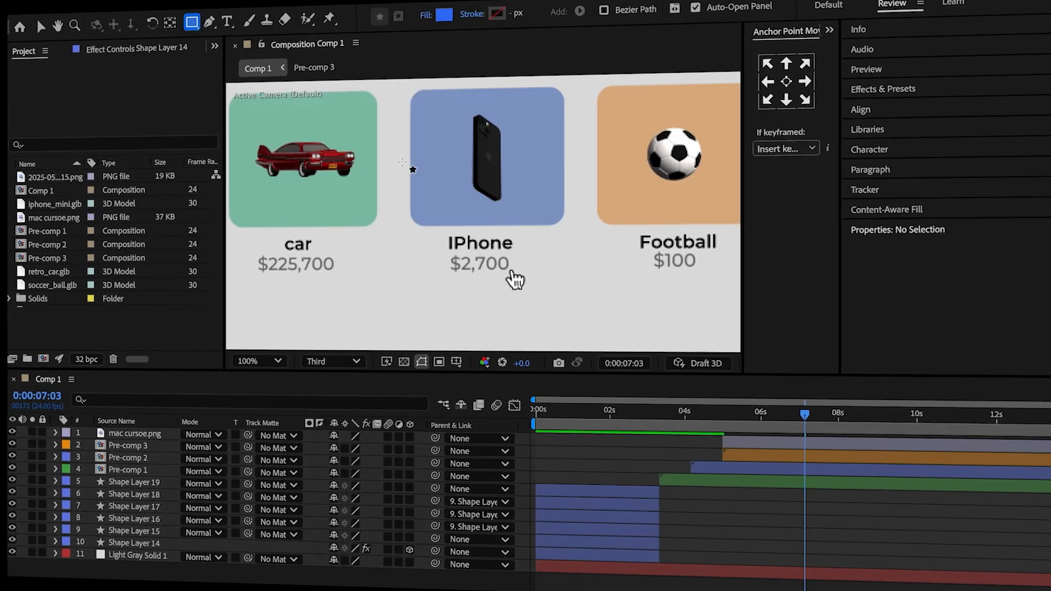
Draw a blue rounded-rectangle button under the iPhone card, beneath the cursor layer, and give it an Inner Shadow layer style with size 57.
left_click_drag(421, 232, 557, 277)
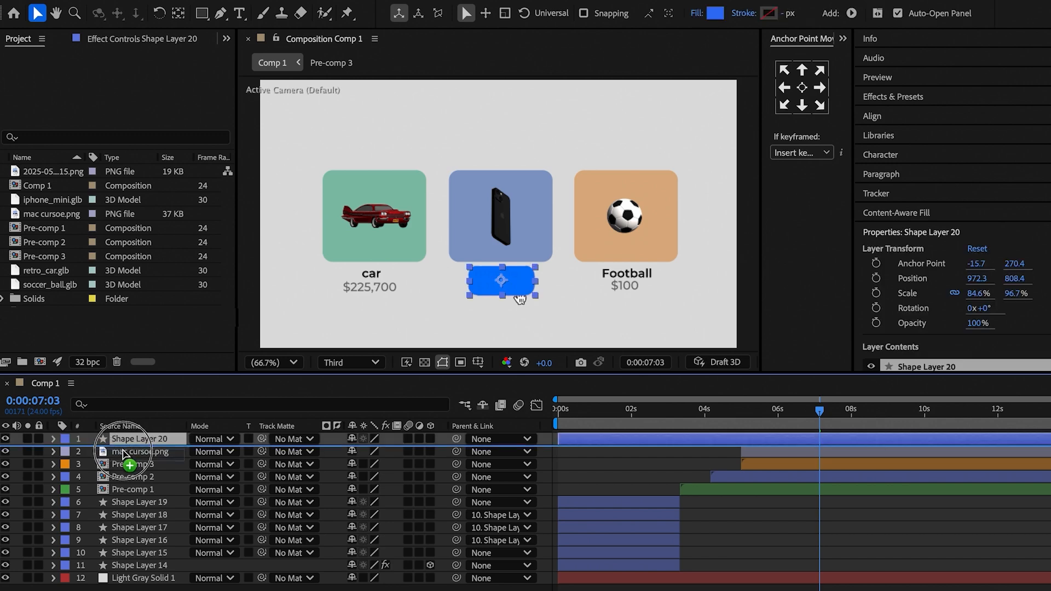
right_click(141, 454)
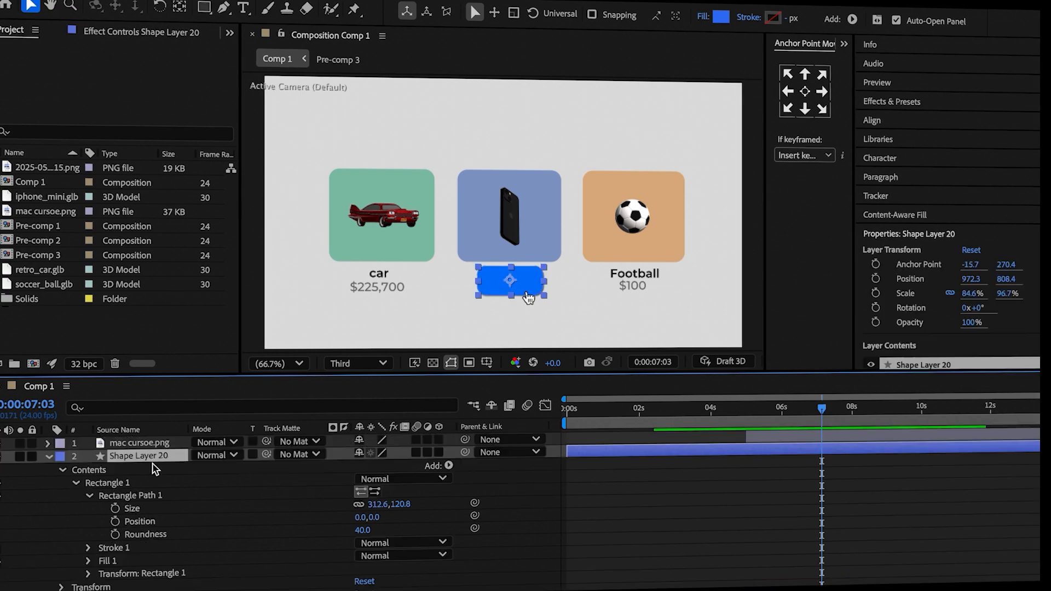
right_click(159, 455)
left_click(365, 429)
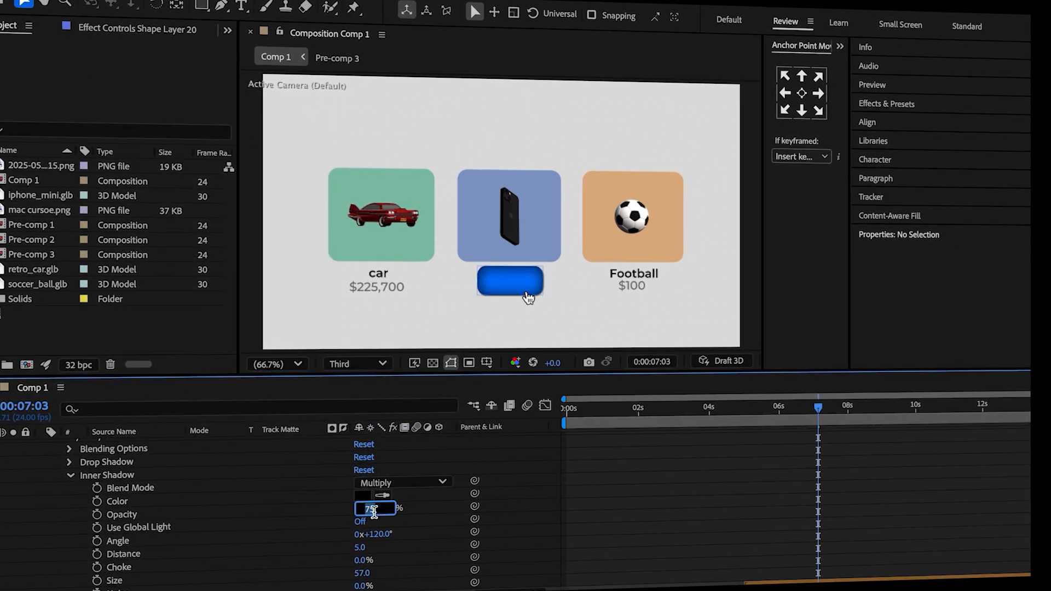
Apply CC Light Sweep to the blue button, centred at 972, 798, with Sweep Intensity 0.
left_click(919, 120)
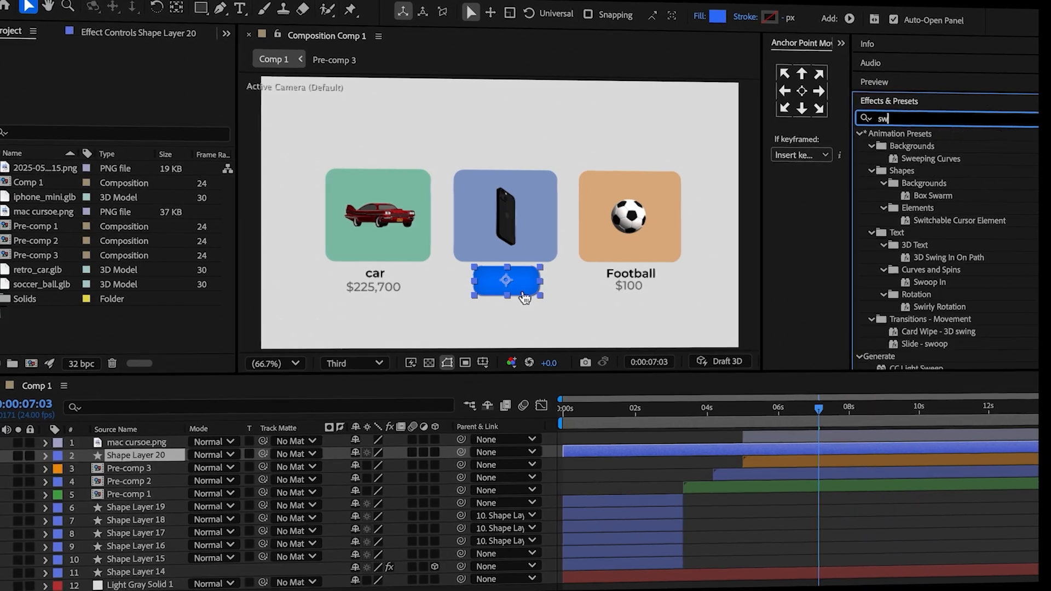
double_click(866, 184)
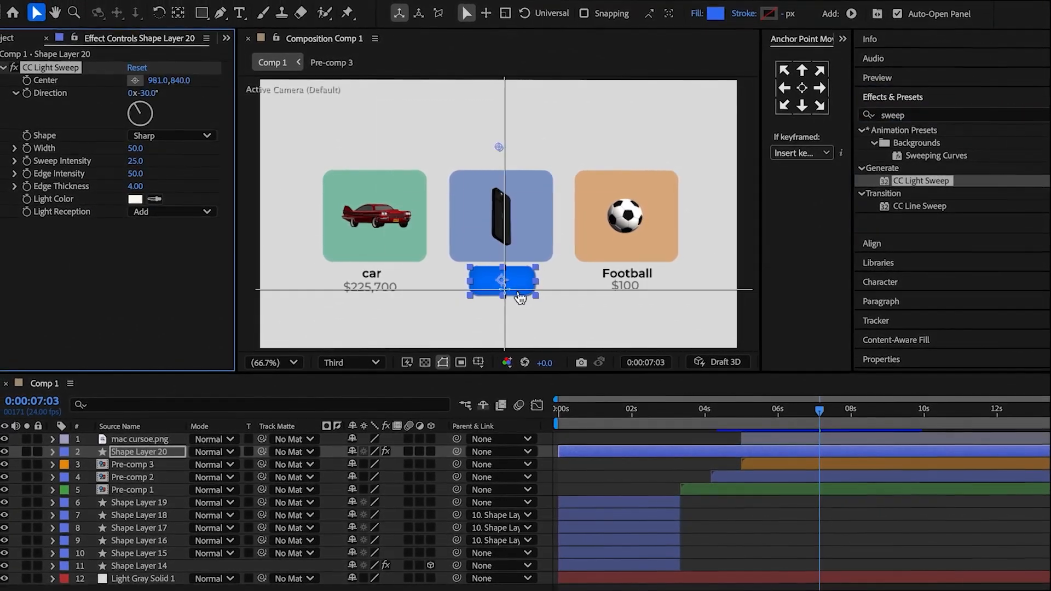
left_click(501, 278)
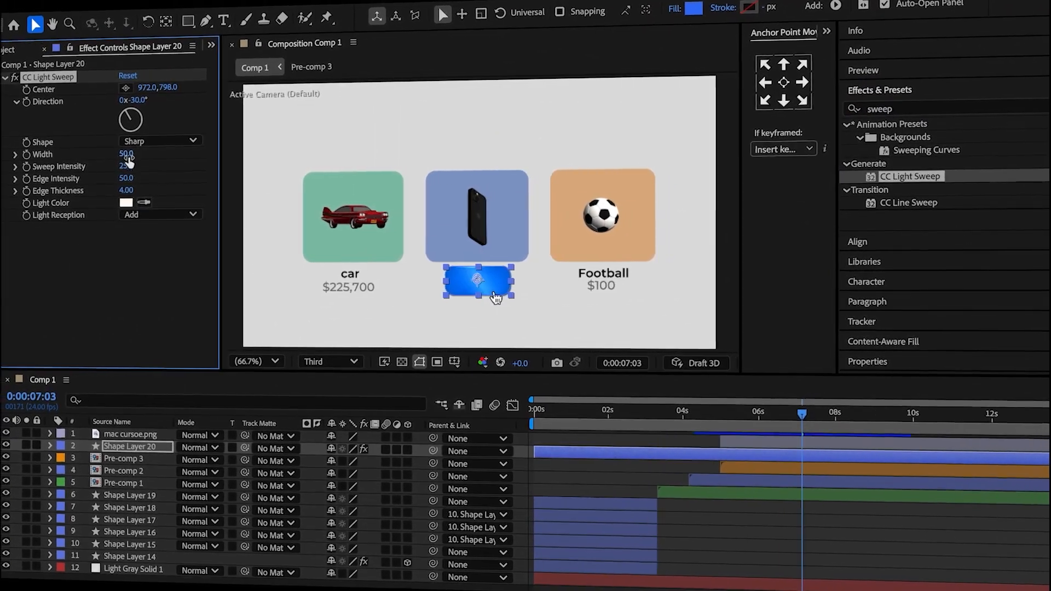
left_click_drag(103, 168, 29, 174)
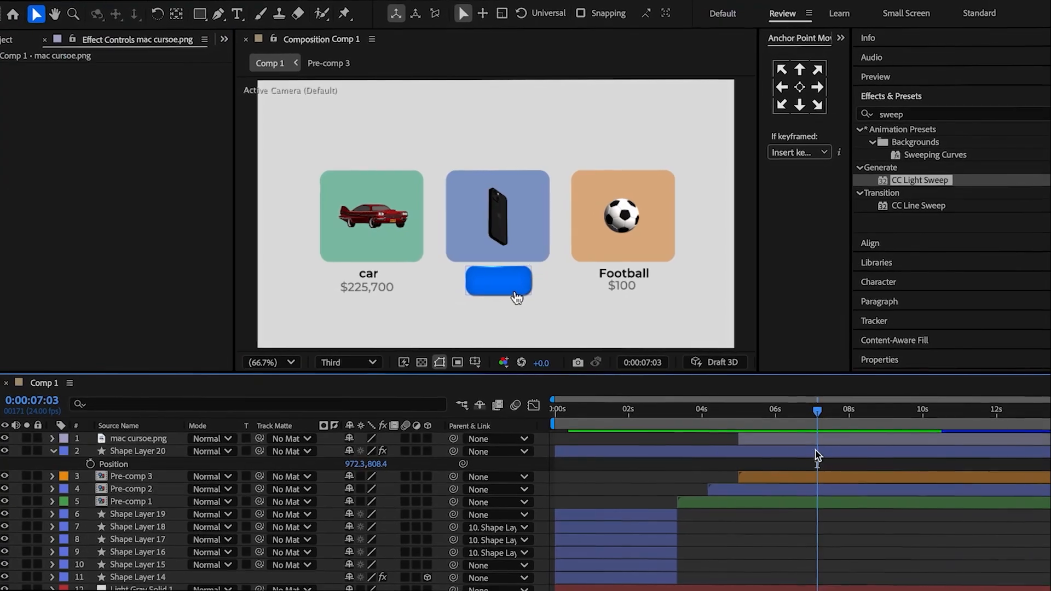
Split the blue button layer at 0:00:07:03 and delete the part before that time.
key("super+shift+d")
left_click(797, 464)
key("Delete")
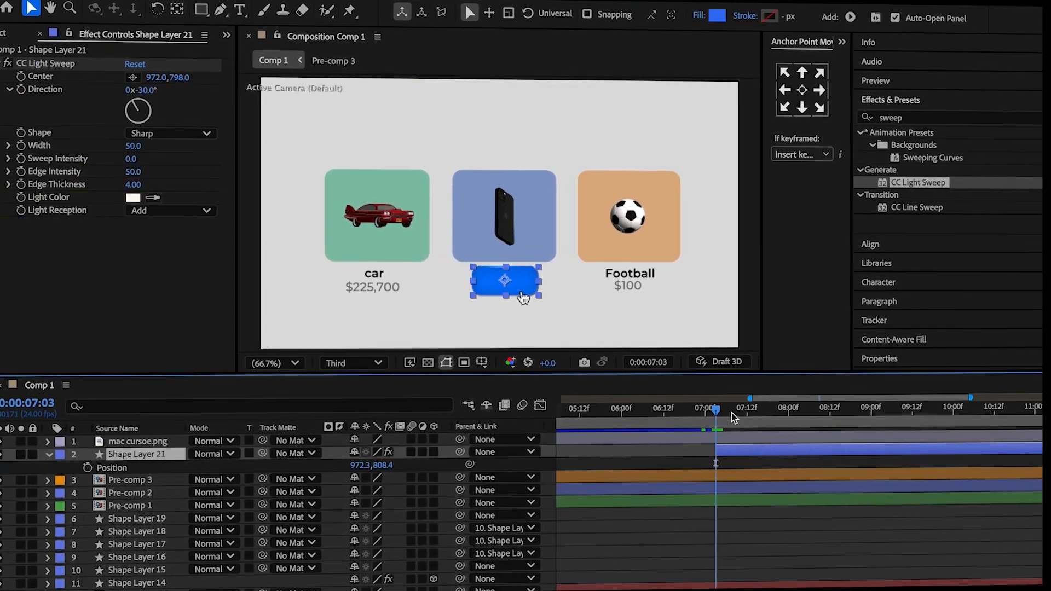
Set Position, Scale and Opacity keyframes for the blue button at 0:00:07:10.
left_click_drag(718, 410, 731, 414)
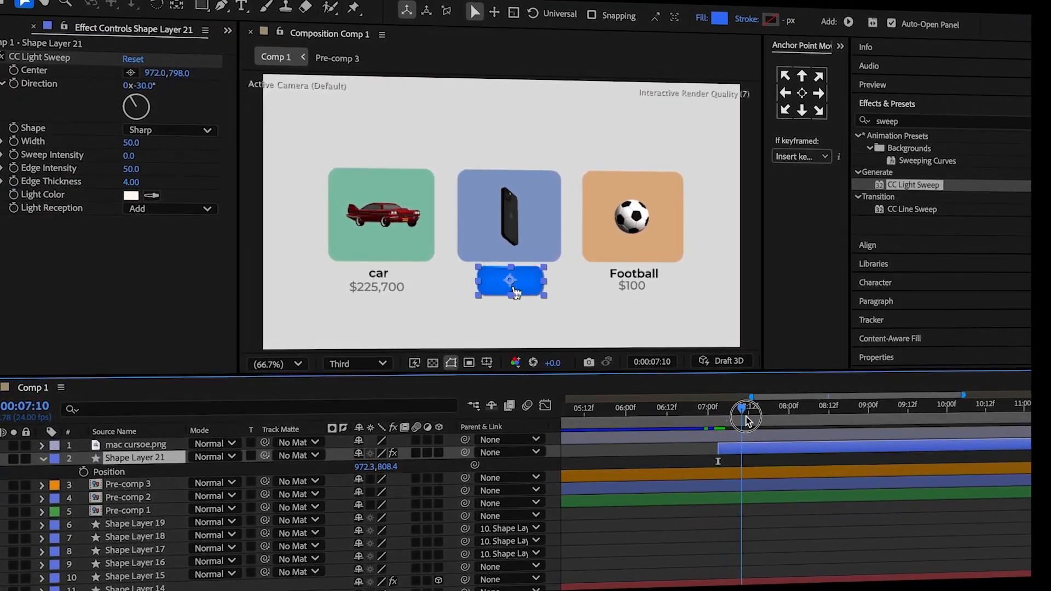
left_click(83, 471)
key("shift+s")
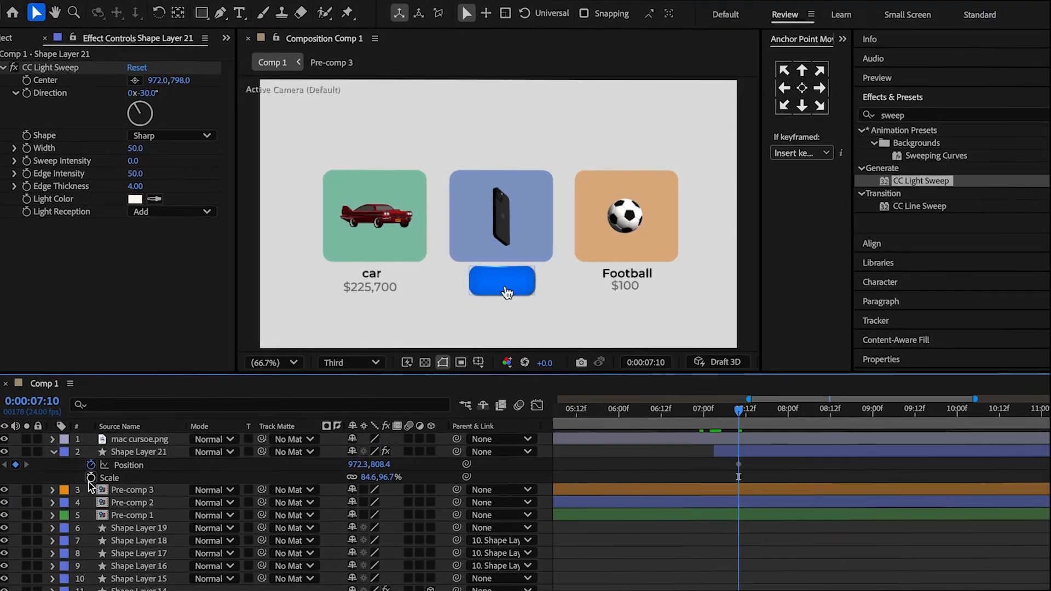
left_click(91, 477)
key("shift+t")
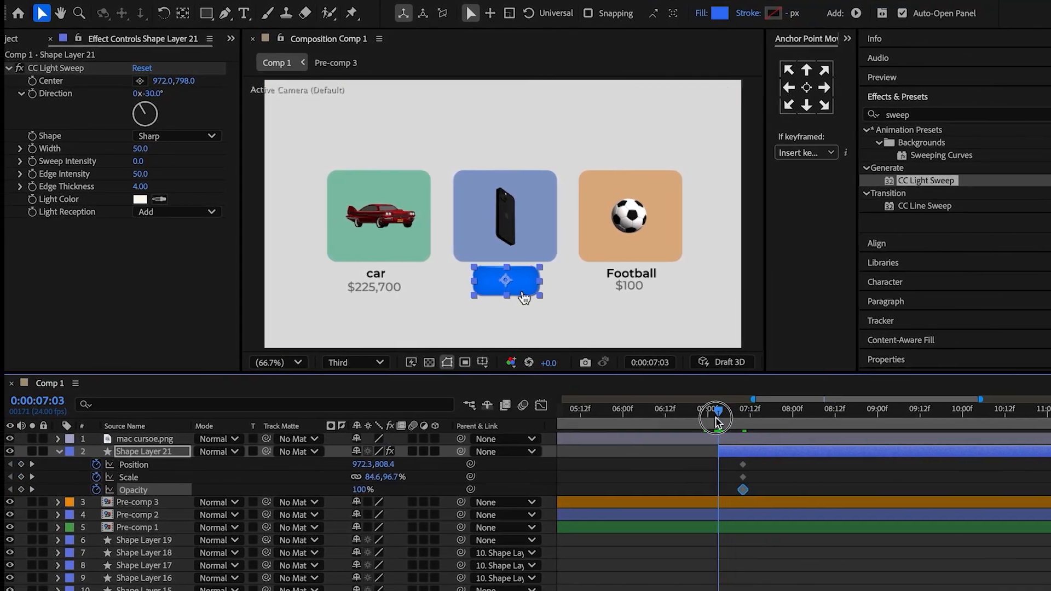
At 0:00:07:03, set the button's Position to 972.3, 836.4, Scale to 43.8, 50% and Opacity to 0%.
left_click_drag(385, 465, 418, 468)
key("ctrl+z")
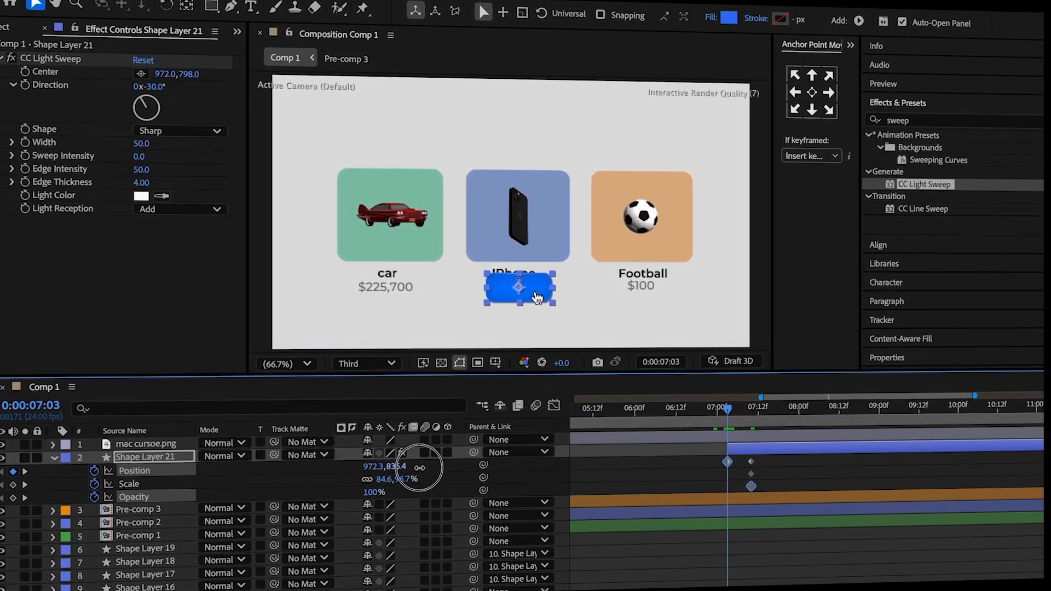
left_click(420, 469)
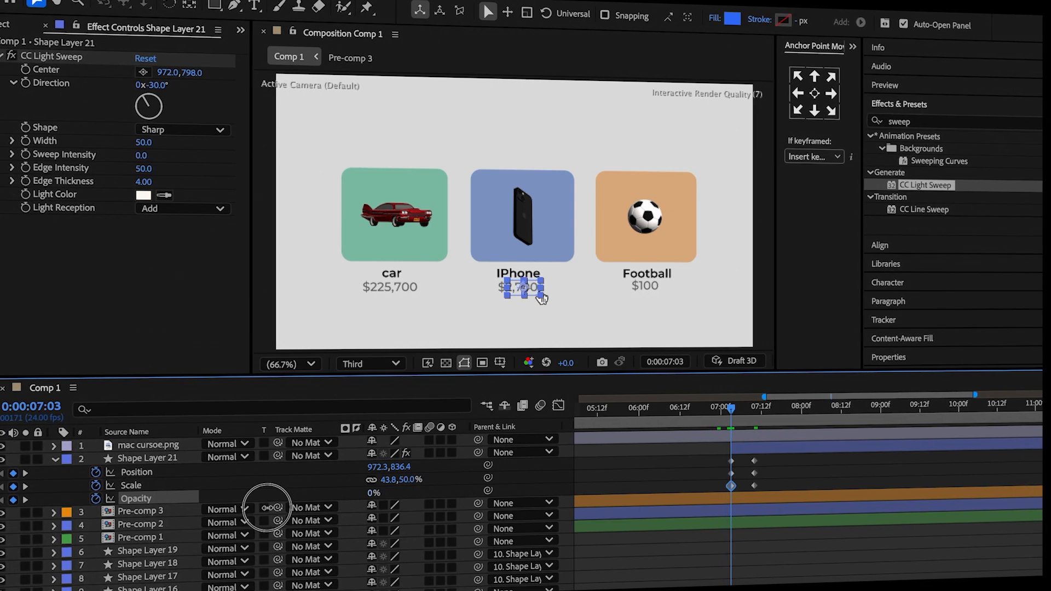
Add the bounce expression to the button's Position with amp 0.5, freq 1, decay 3, and to its Scale with amp 0.1, decay 3.
left_click(98, 474, "alt")
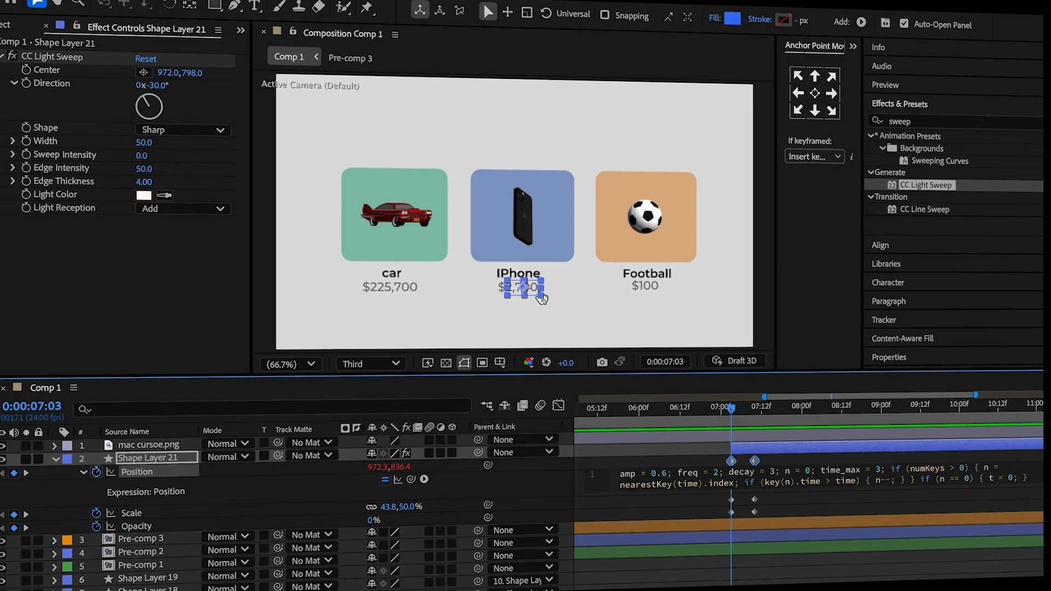
double_click(715, 472)
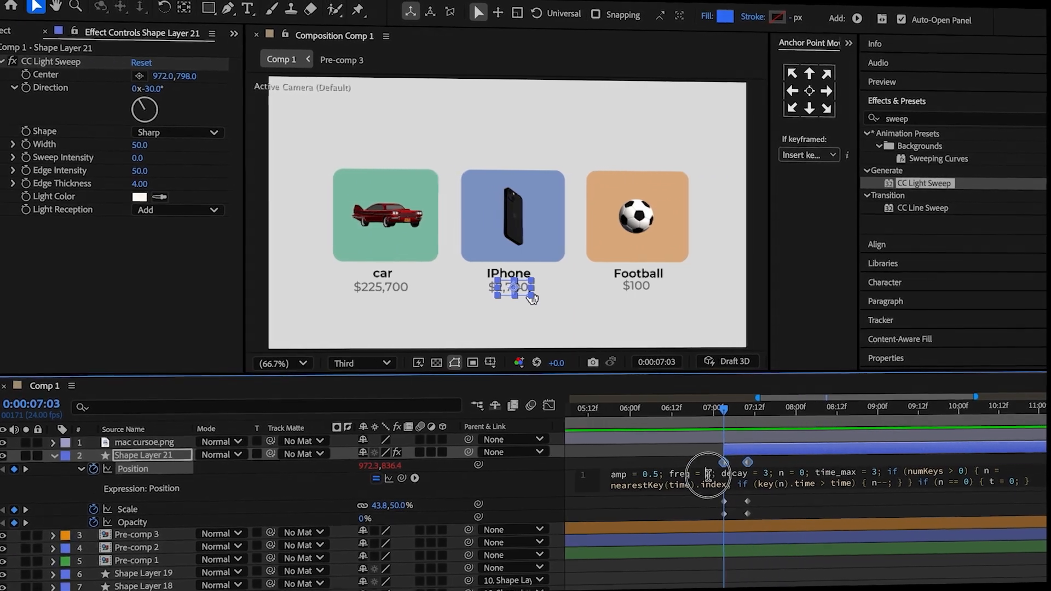
type("1")
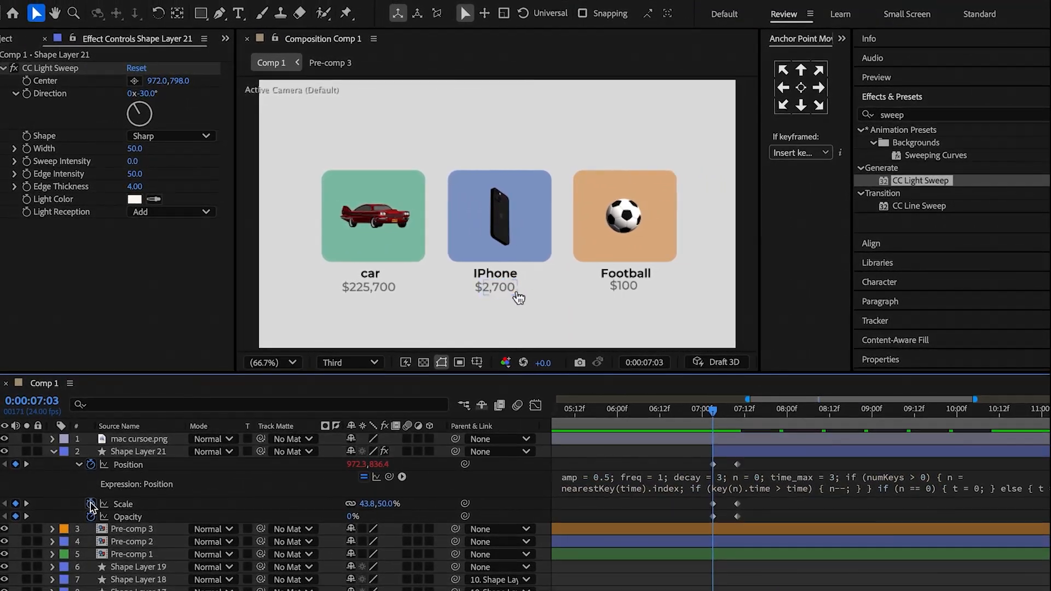
left_click(92, 507, "alt")
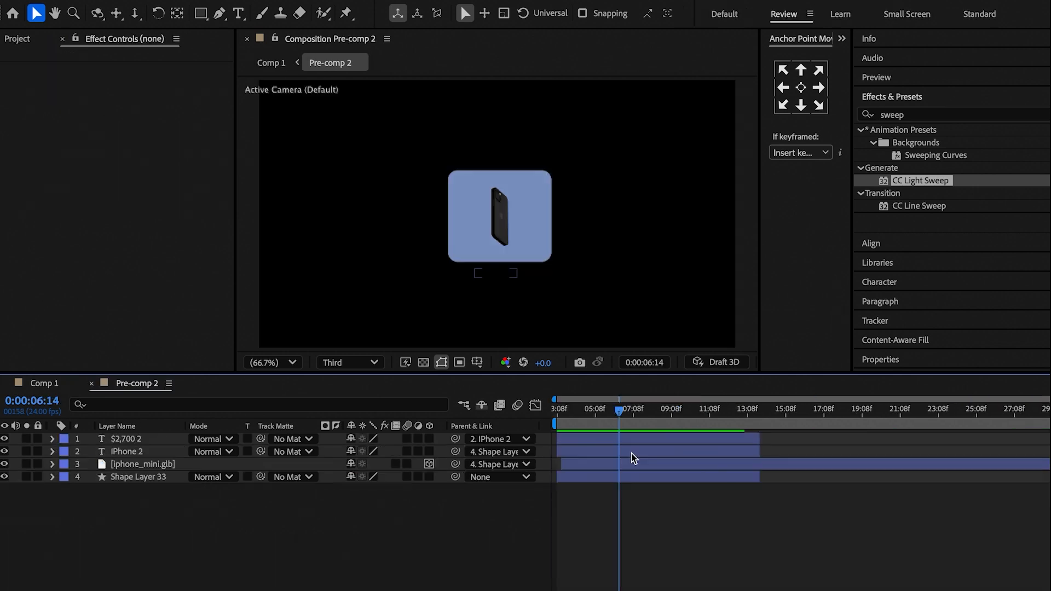
In Pre-comp 2, split the iPhone name and price text layers at 0:00:06:14.
left_click(632, 452)
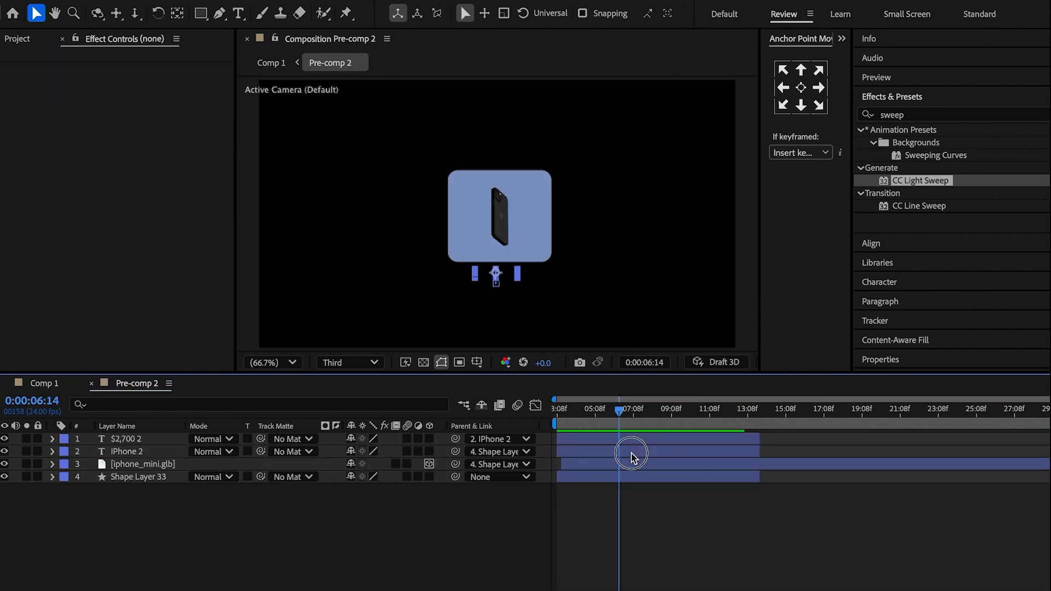
left_click(633, 438, "shift")
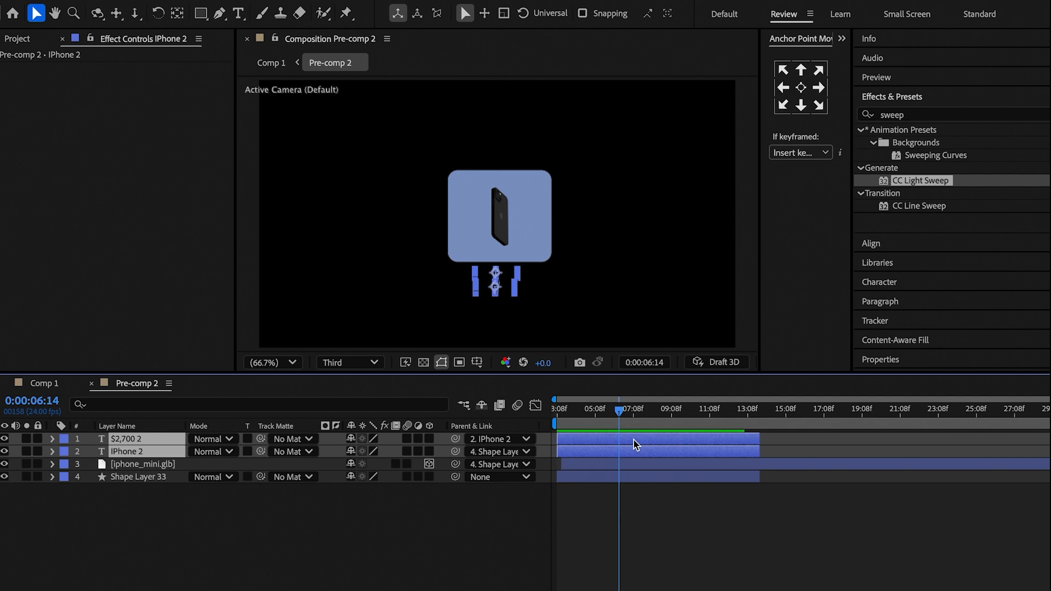
key("ctrl+shift+d")
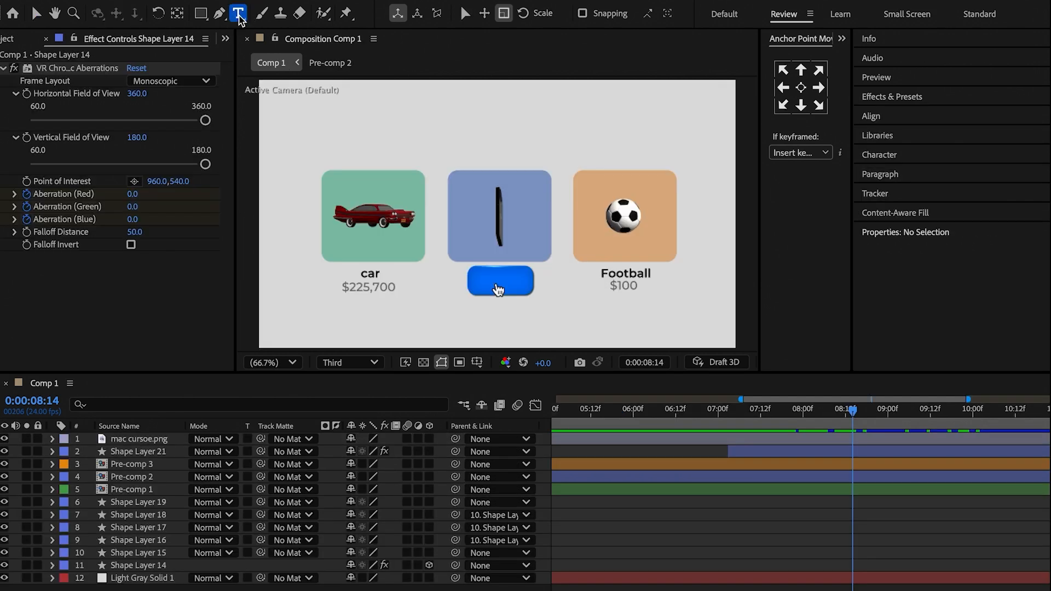
Add a text layer reading "Buy" above the iPhone card in Comp 1.
left_click(483, 131)
type("Buy")
key("Escape")
key("v")
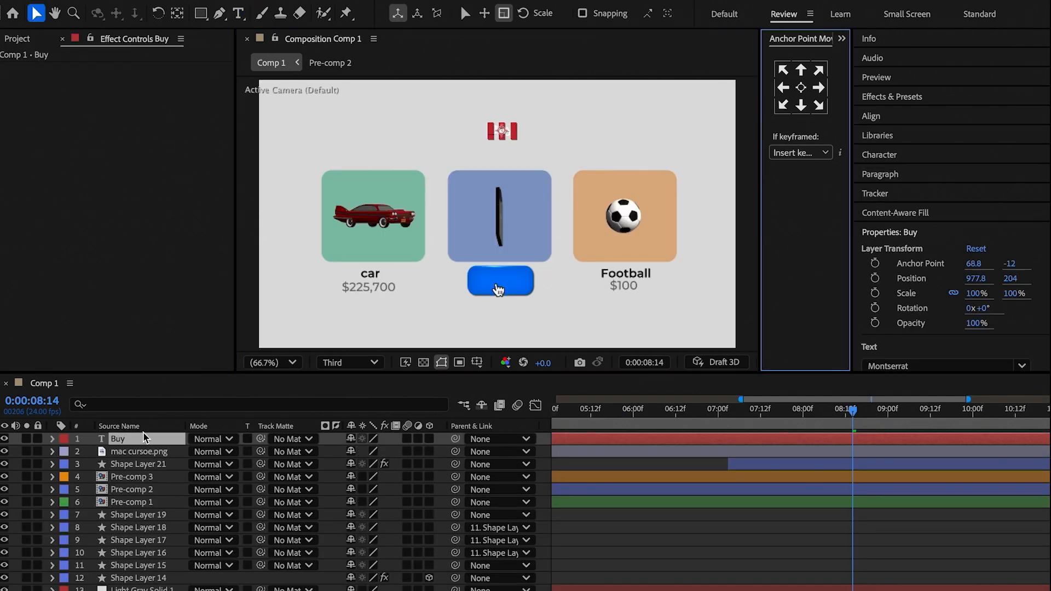
Scale the Buy text to 150% and move it onto the blue button at Position 977.8, 807.
key("s")
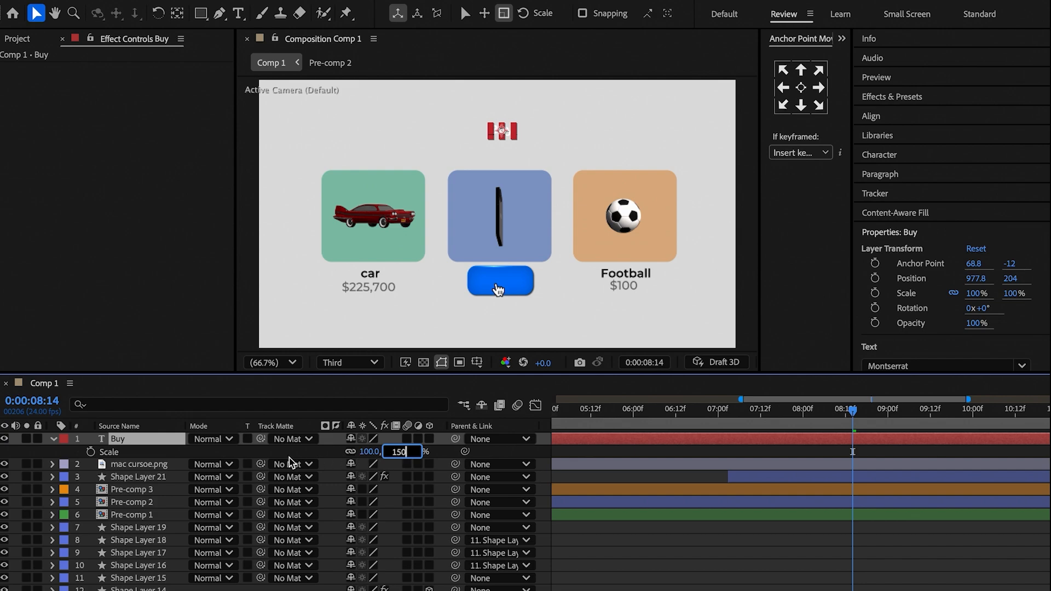
key("Return")
key("p")
left_click_drag(381, 451, 851, 438)
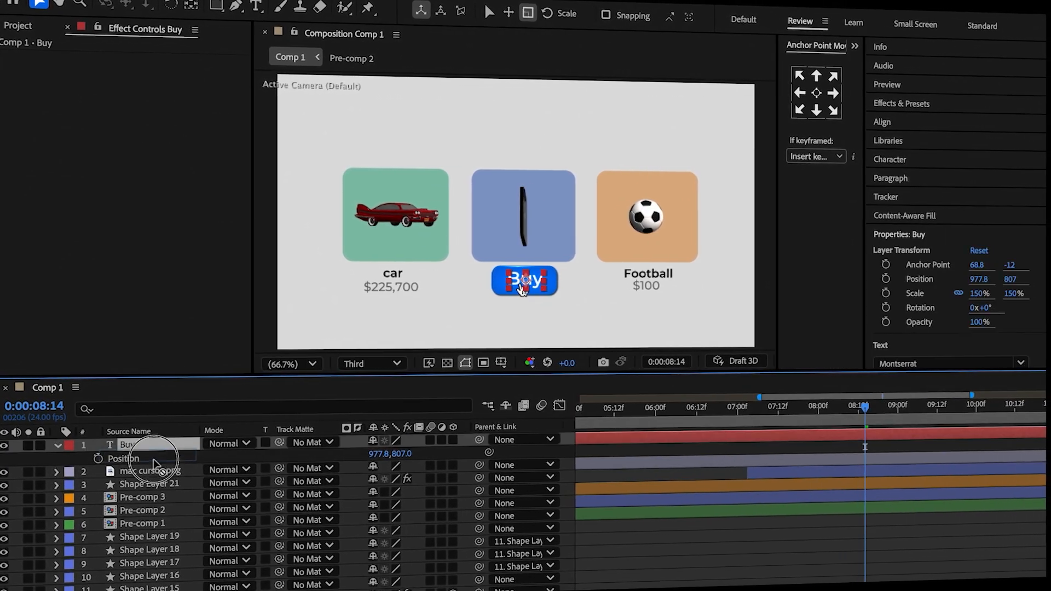
Move the Buy layer below the mac cursor layer and add a Drop Shadow style with Distance 7, adjusting its Opacity.
left_click_drag(151, 477, 153, 477)
right_click(667, 453)
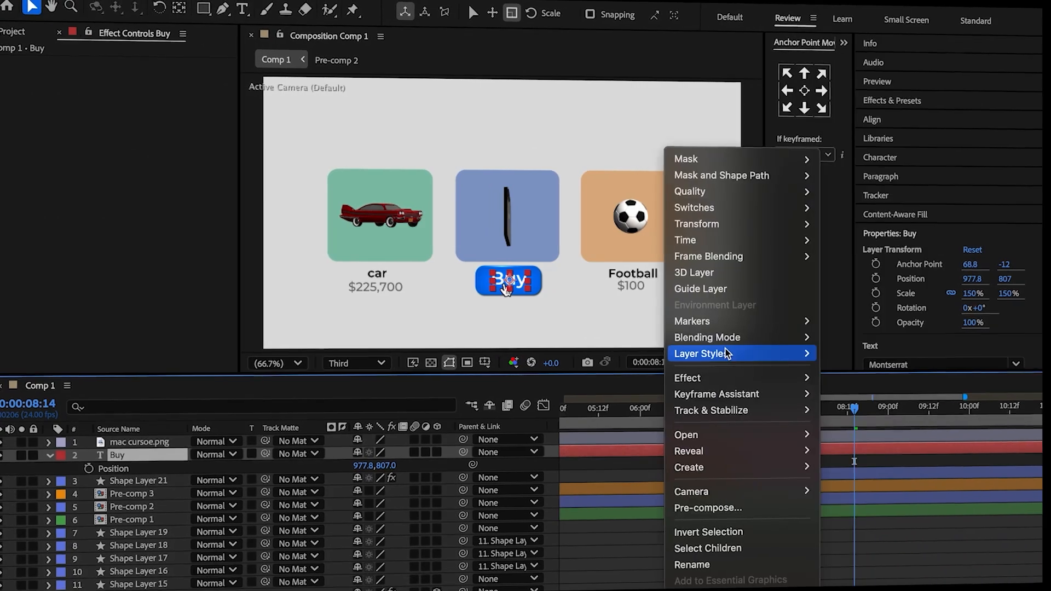
mouse_move(729, 353)
left_click(856, 409)
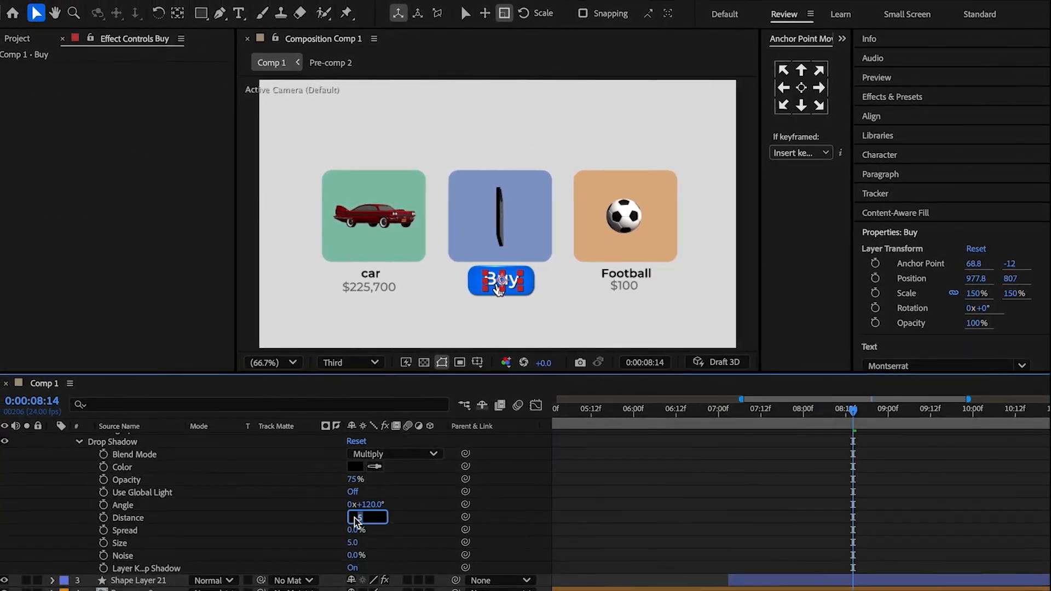
left_click(352, 483)
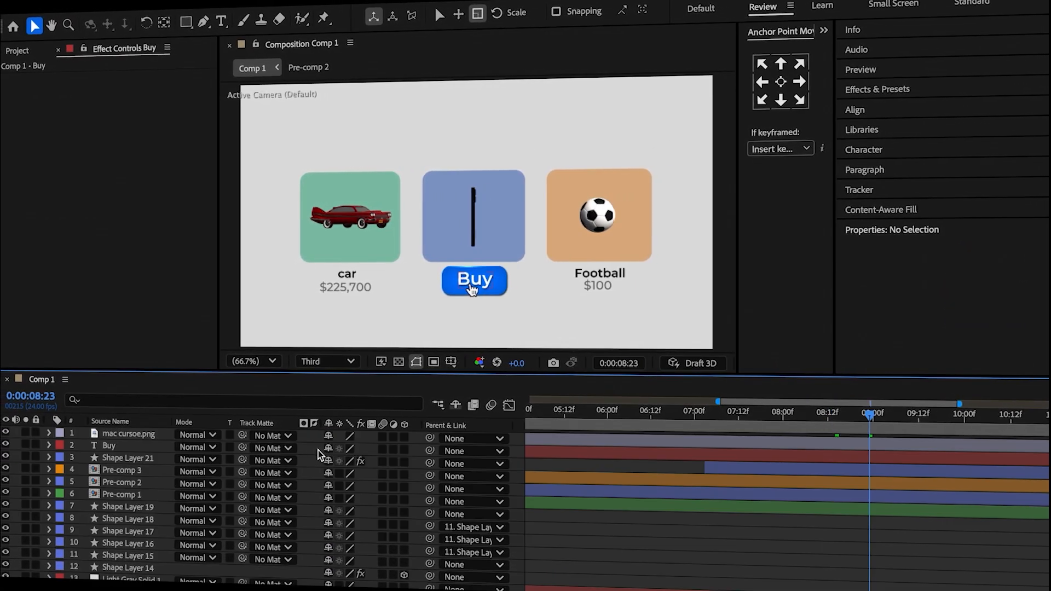
Parent the Buy text to Shape Layer 21, split it at 0:00:07:03 and delete the earlier part.
left_click_drag(430, 450, 137, 461)
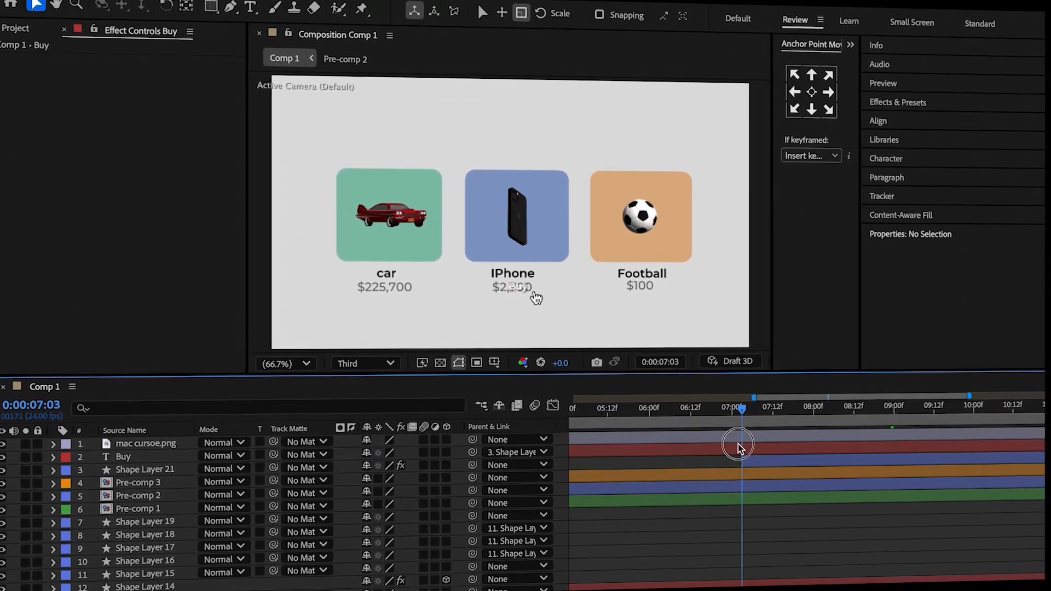
left_click(740, 444)
left_click(735, 454)
left_click(735, 458)
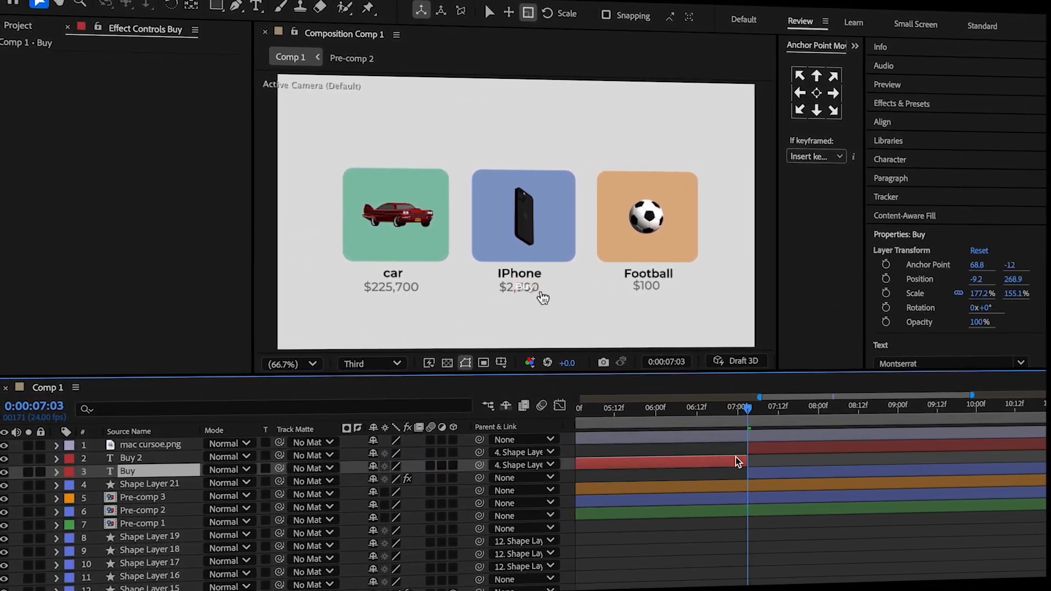
key("Delete")
Copy the Opacity fade-in keyframes from Shape Layer 21 onto the Buy 2 layer at 0:00:07:03.
left_click(792, 463)
key("t")
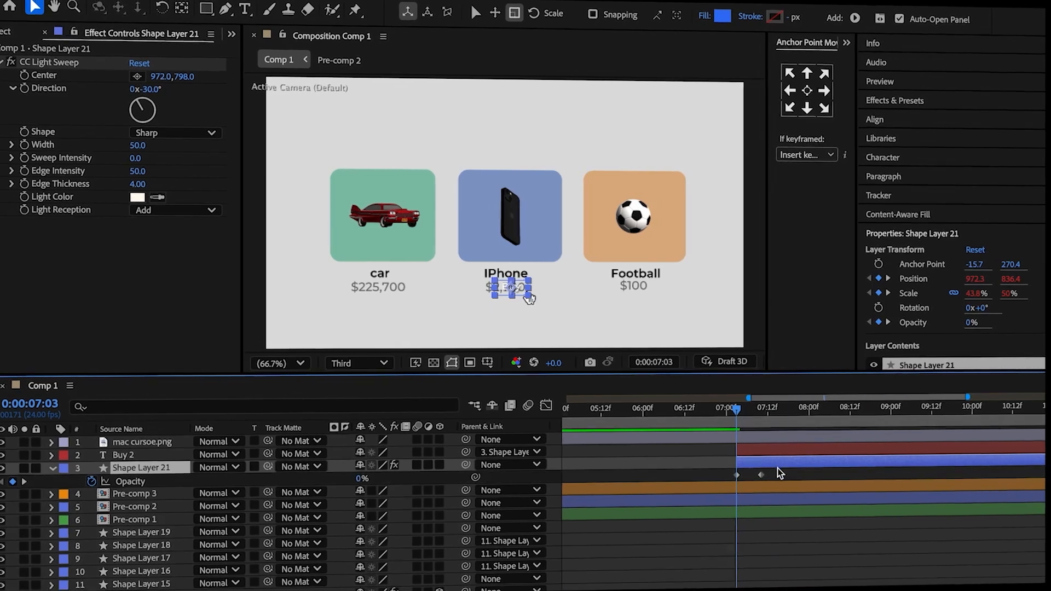
left_click_drag(783, 468, 736, 469)
left_click(758, 453)
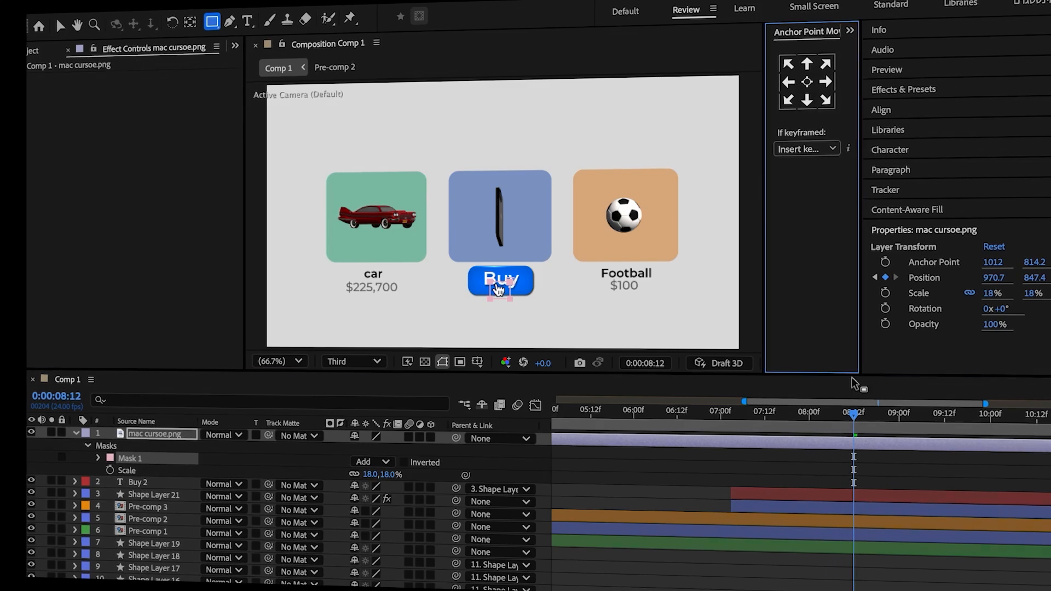
Keyframe the mac cursor's Scale at 18% at 0:00:08:12 and 0:00:08:22, with 6% at 0:00:08:17 between them.
left_click(857, 418)
key("s")
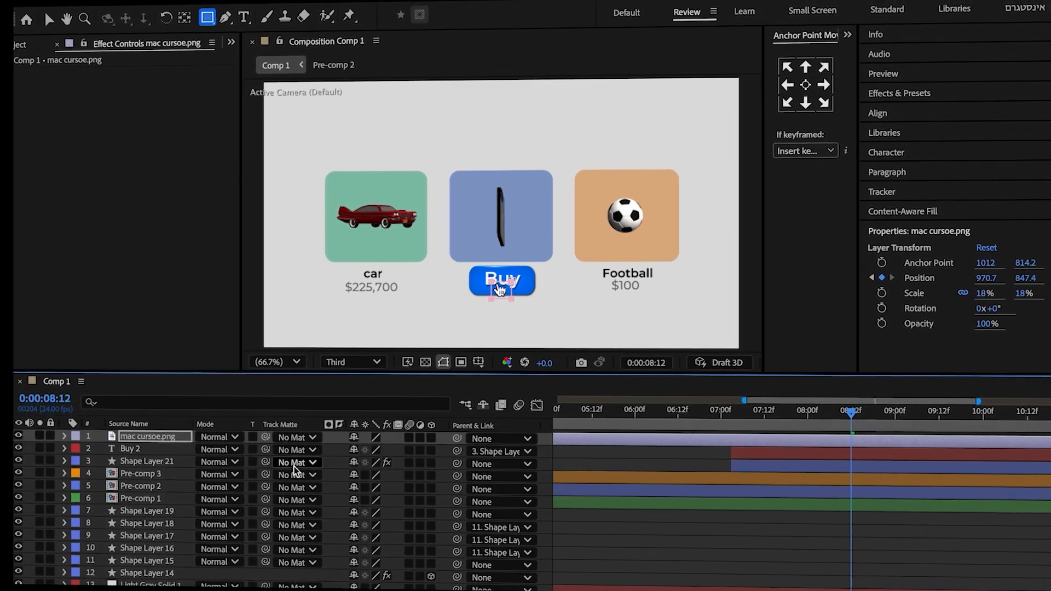
key("s")
left_click(904, 430)
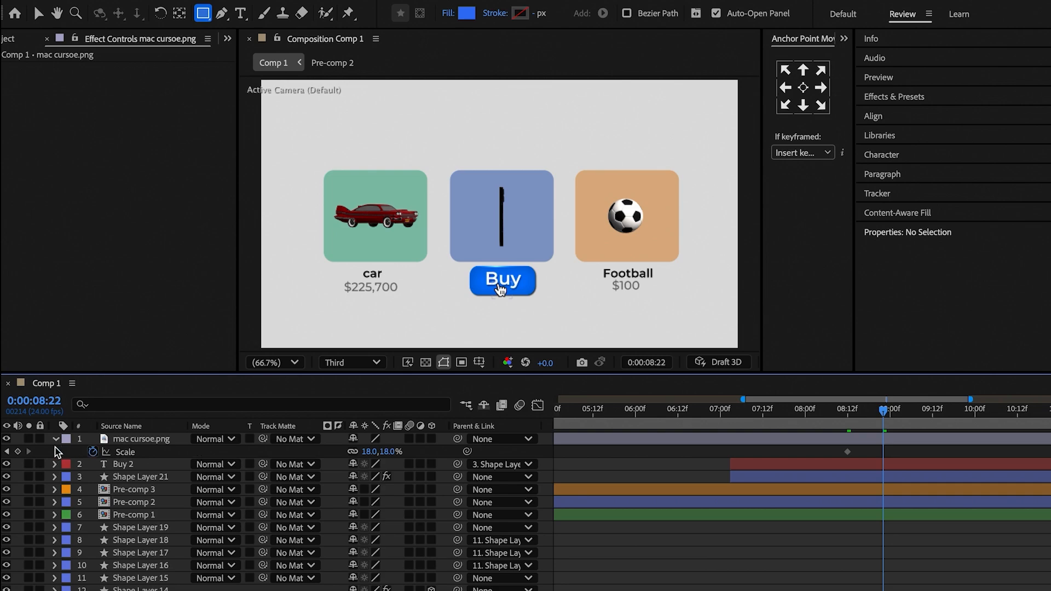
left_click(18, 452)
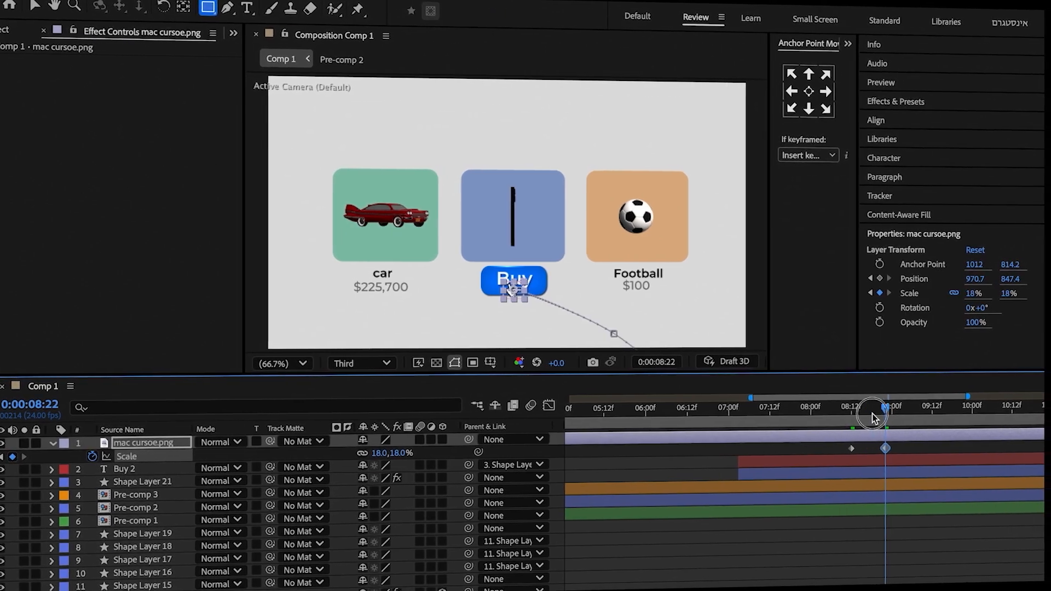
left_click(873, 418)
left_click(401, 453)
type("6")
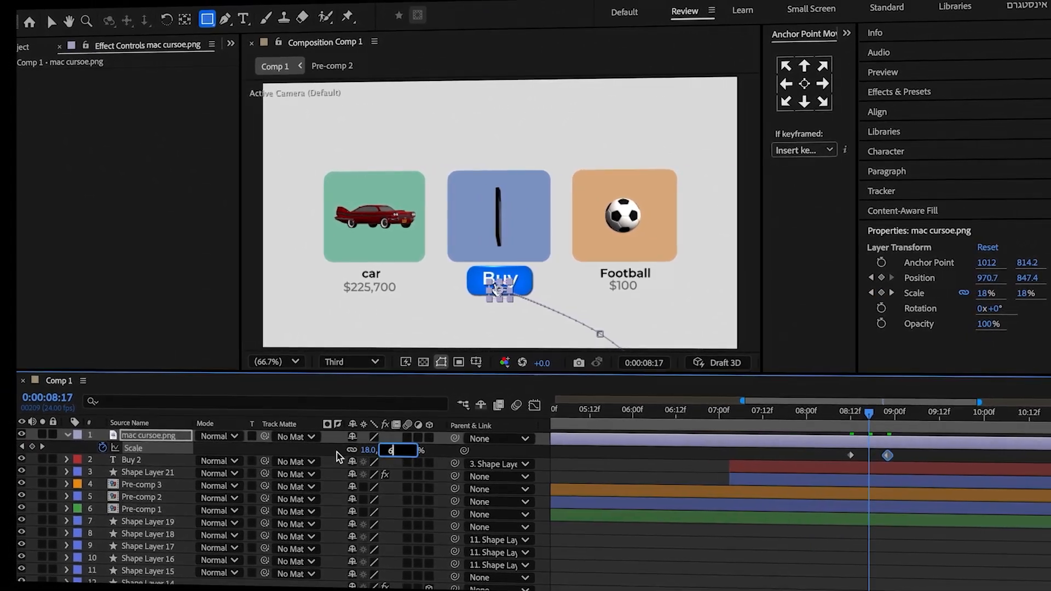
left_click(337, 455)
Keyframe Shape Layer 21's Scale at 0:00:08:12 and enlarge it to about 91.6, 104.7% at 0:00:08:22.
left_click_drag(868, 416, 852, 462)
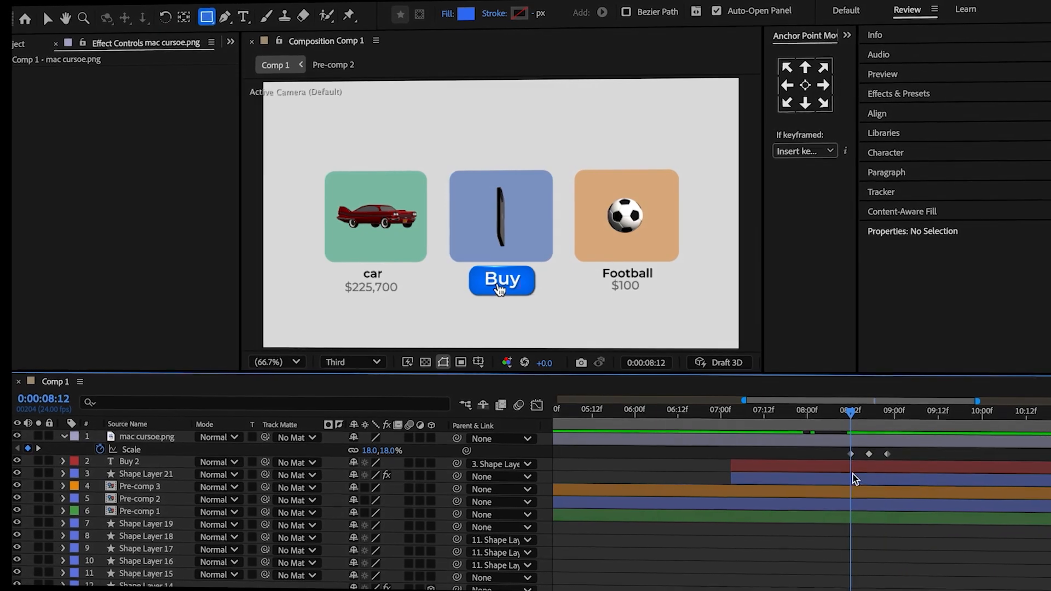
left_click(855, 479)
key("s")
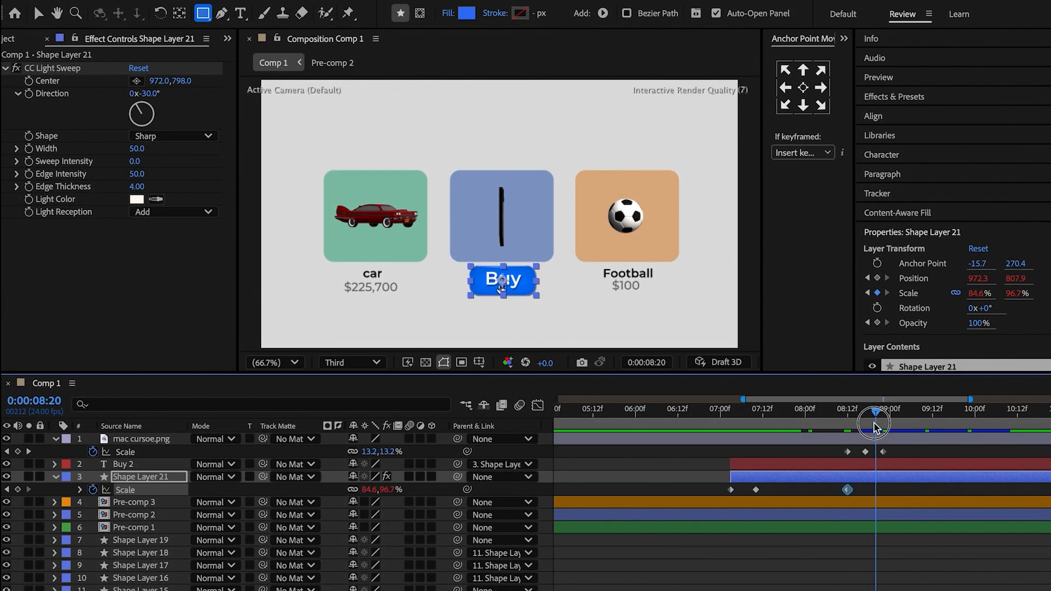
left_click_drag(876, 428, 882, 429)
left_click_drag(395, 490, 400, 490)
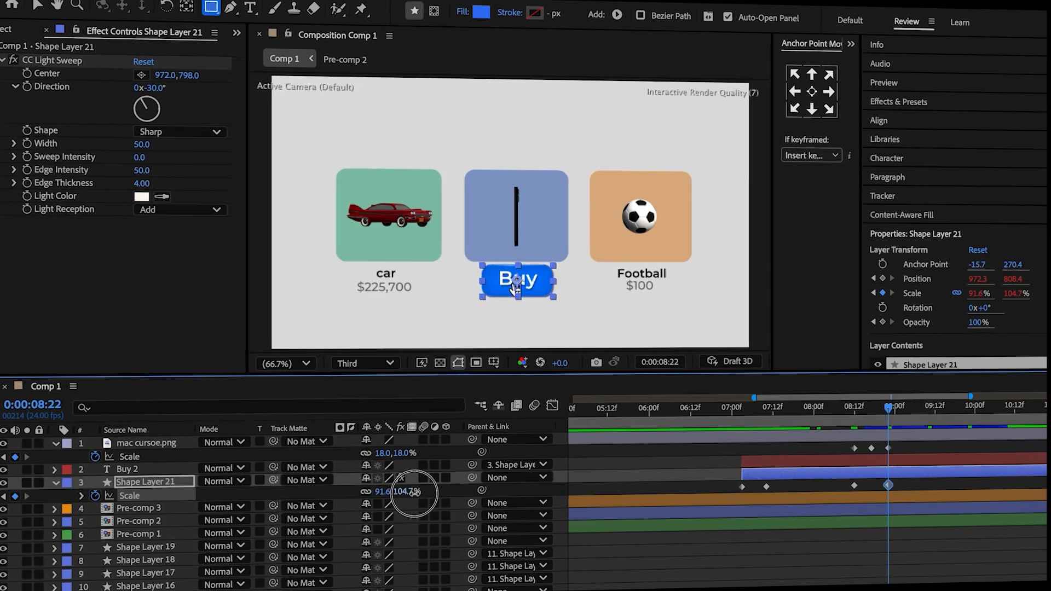
Apply Easy Ease to the button's last two Scale keyframes and reshape their speed curve in the graph editor.
left_click_drag(845, 476, 896, 492)
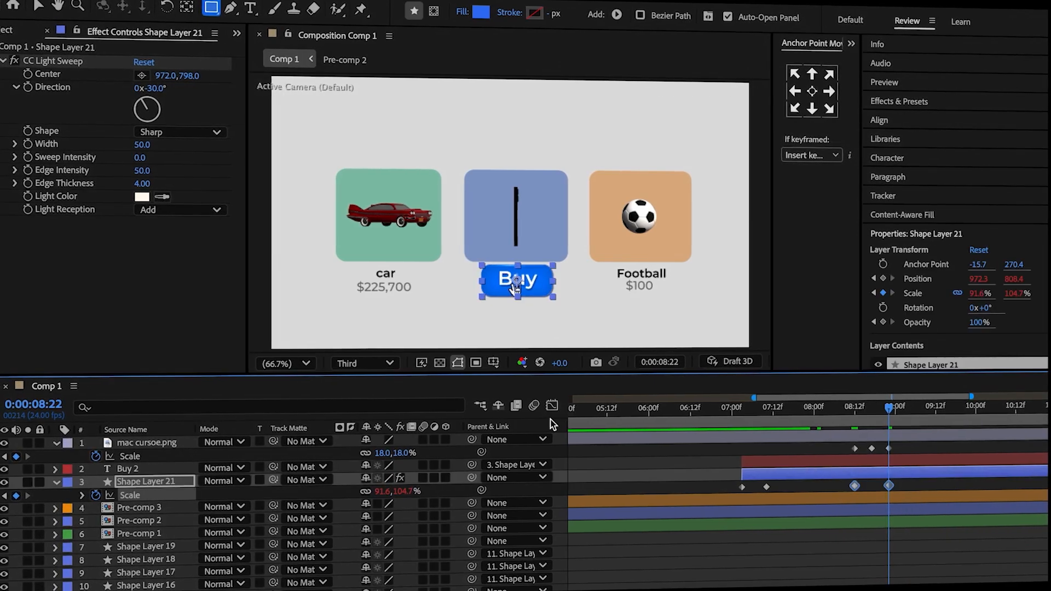
left_click(552, 406)
key("F9")
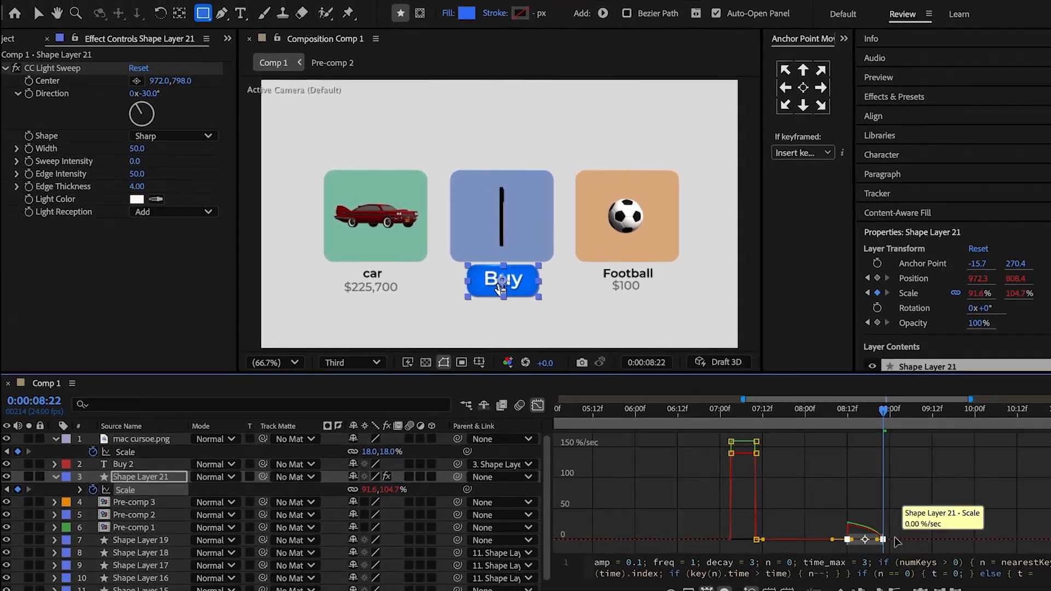
left_click_drag(877, 542, 851, 541)
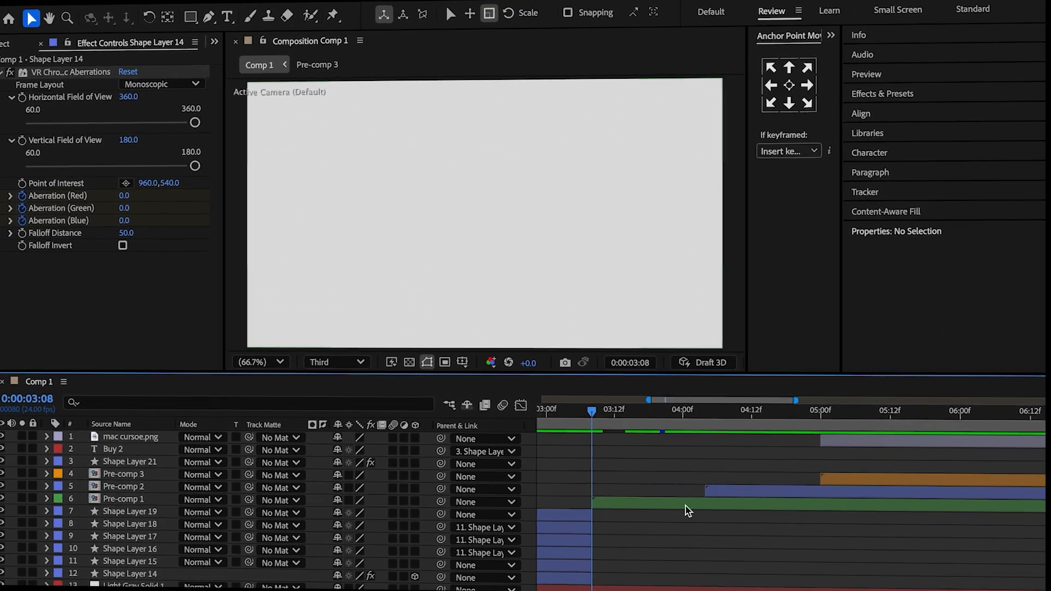
Turn Pre-comp 1, Pre-comp 2 and Pre-comp 3 into 3D layers in Comp 1.
left_click(787, 497)
left_click(843, 482, "shift")
left_click(411, 478)
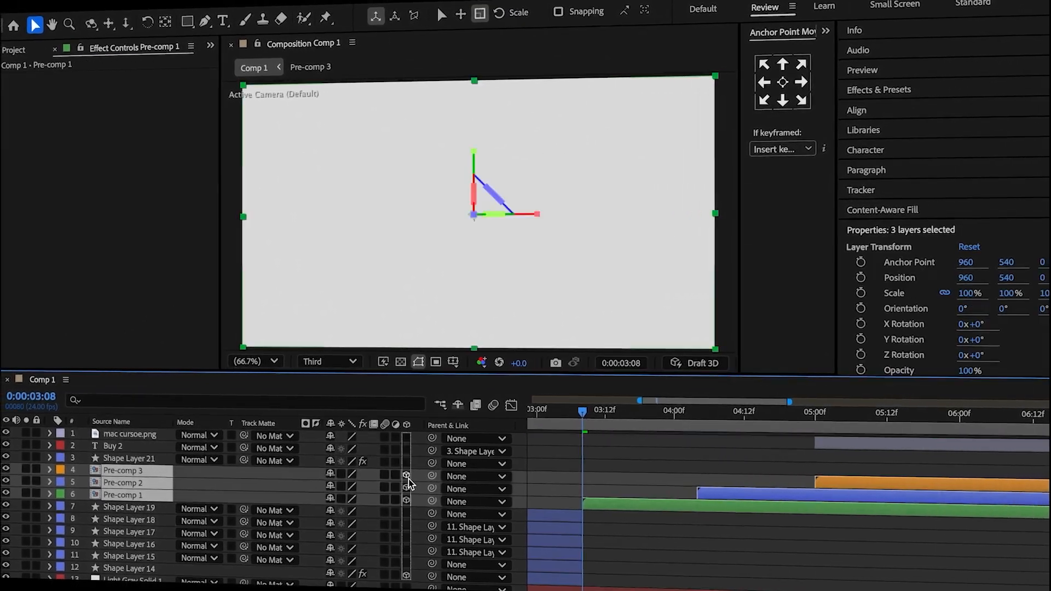
Add a camera to Comp 1, split it at 0:00:03:08 and delete the earlier part.
right_click(12, 436)
mouse_move(55, 415)
left_click(212, 487)
left_click(766, 462)
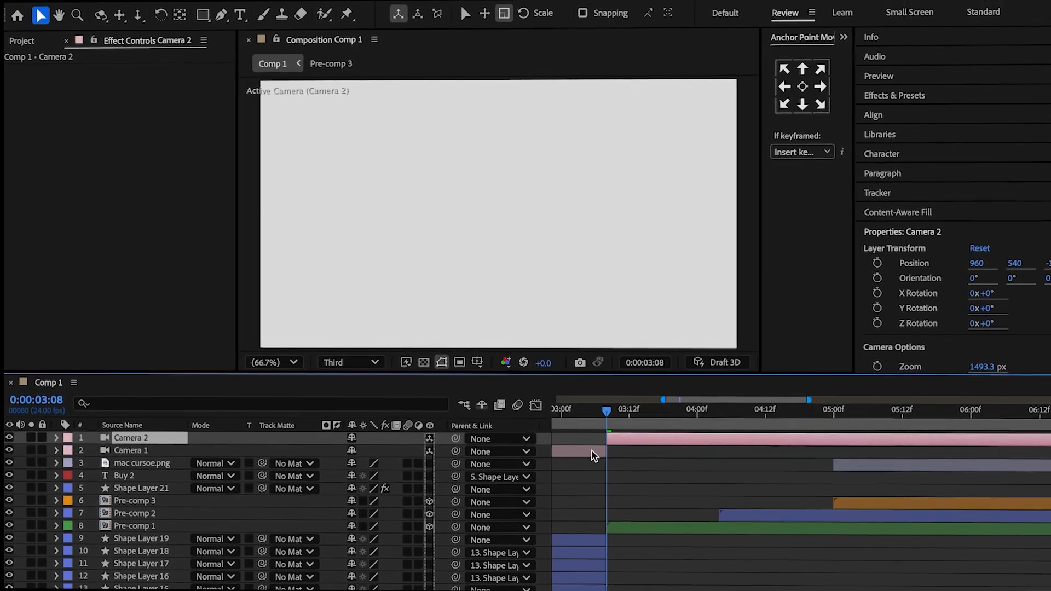
left_click(594, 454)
key("Delete")
Keyframe Camera 2's X Position at about 233 to centre the car card, placing the keyframe at 0:00:03:08.
left_click(623, 440)
key("p")
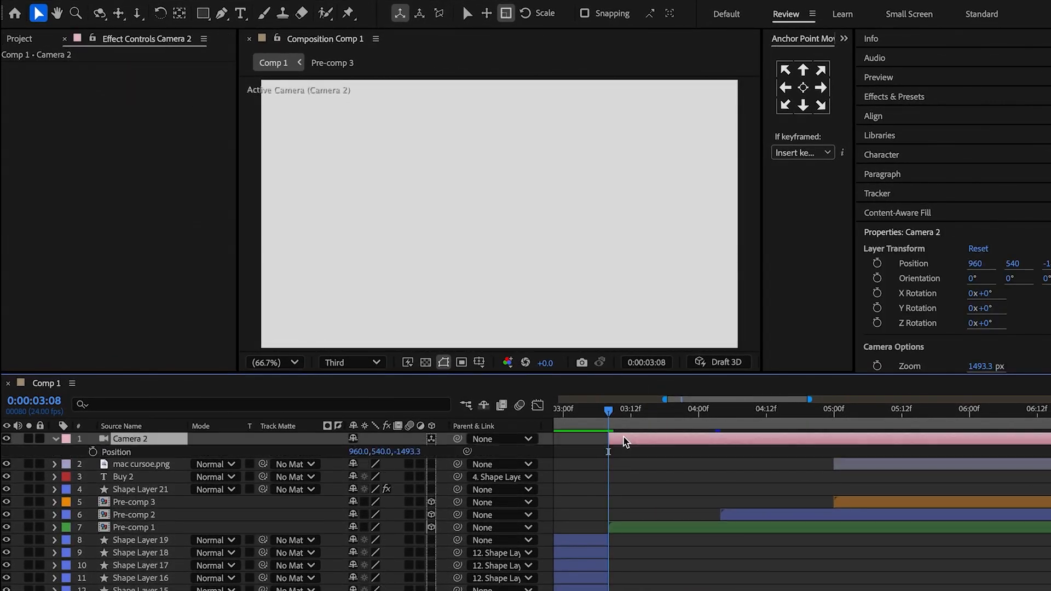
left_click_drag(627, 420, 674, 423)
left_click_drag(361, 452, 11, 475)
left_click_drag(362, 453, 214, 465)
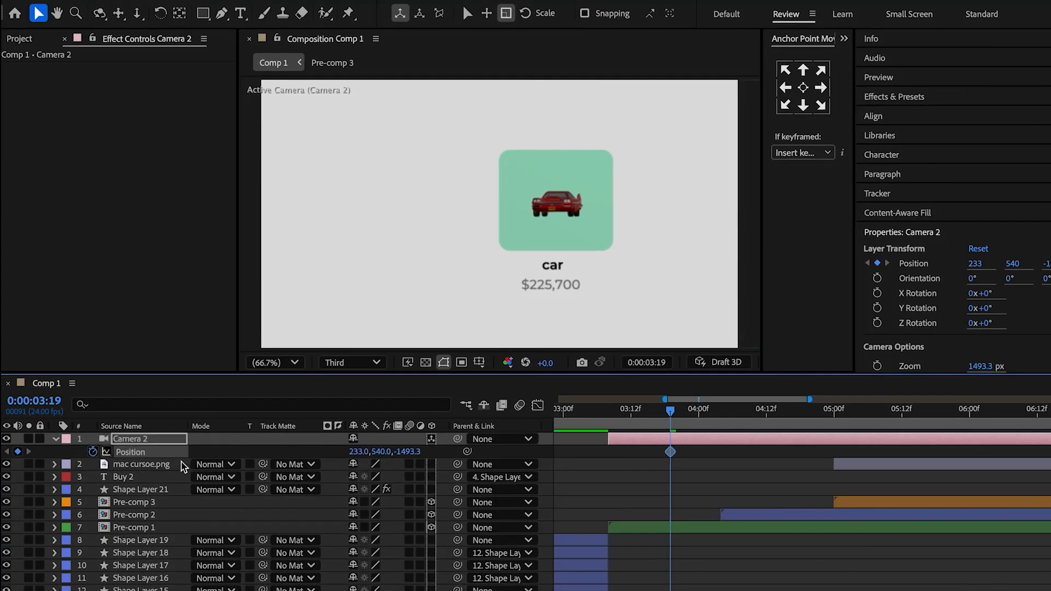
left_click_drag(672, 452, 612, 457)
Add a Camera 2 Position keyframe with X 631, aligned with the start of Pre-comp 2.
left_click_drag(678, 423, 779, 437)
left_click_drag(370, 454, 658, 445)
left_click(761, 462)
left_click_drag(783, 450, 721, 463)
Add a Camera 2 Position keyframe framing all three cards near Pre-comp 3's start, and adjust the Position easing in the graph editor.
left_click_drag(784, 421, 916, 446)
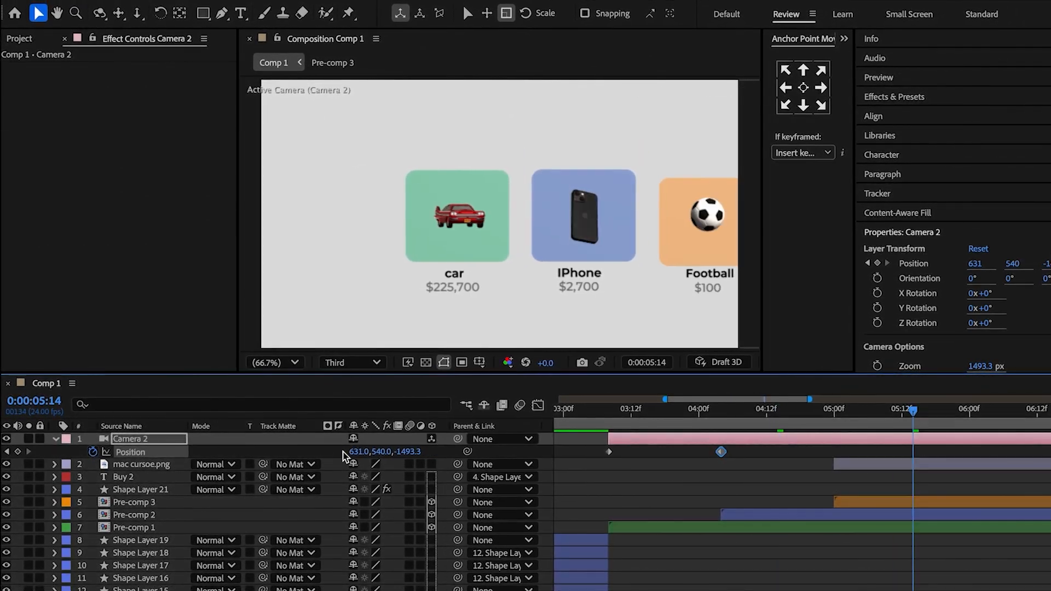
left_click_drag(353, 453, 507, 463)
left_click_drag(916, 450, 843, 457)
left_click_drag(372, 452, 458, 453)
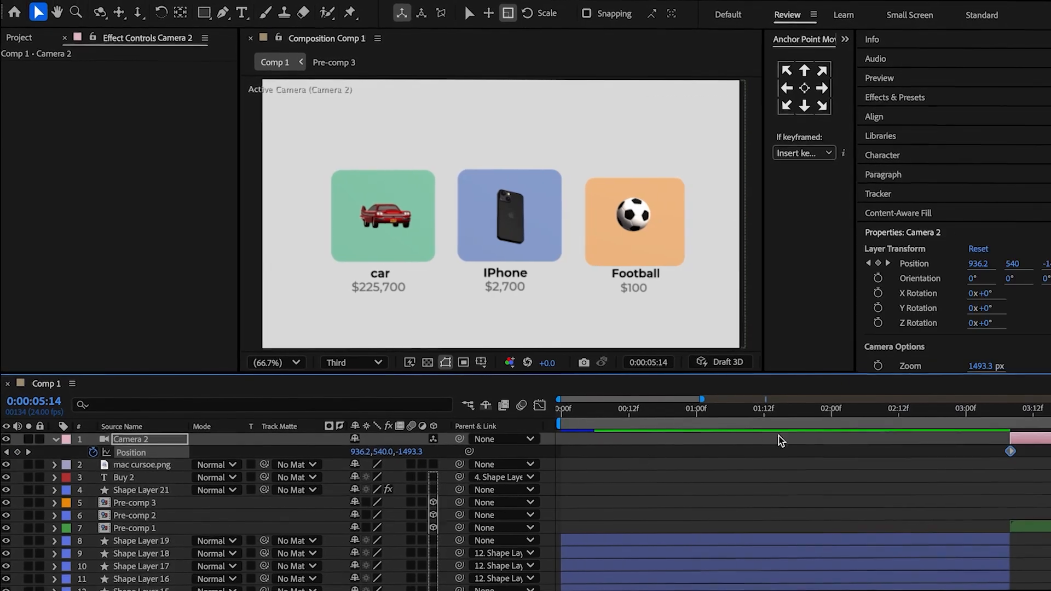
left_click(538, 405)
left_click_drag(607, 541, 622, 544)
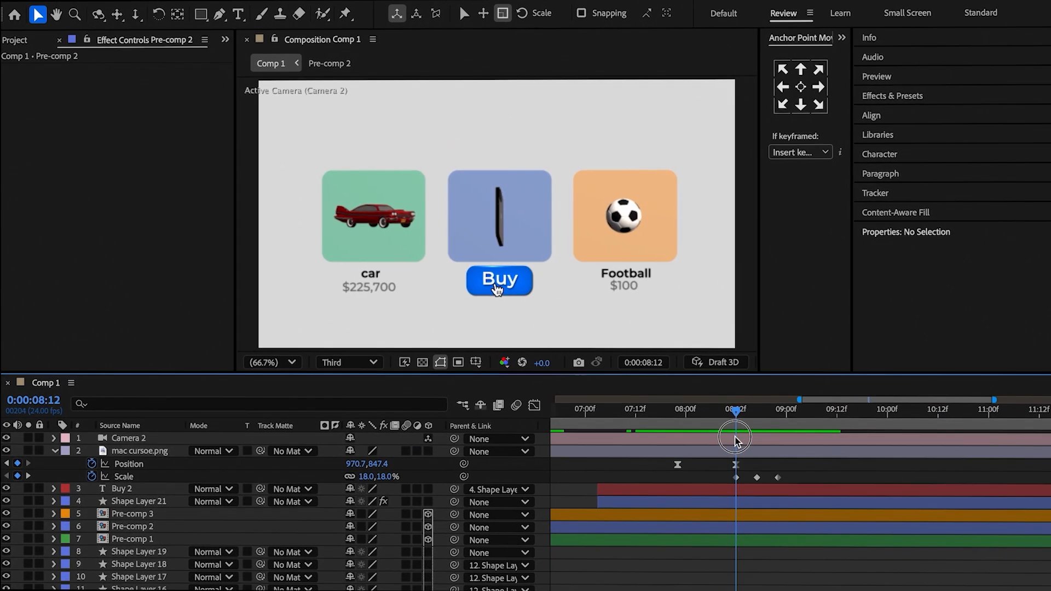
In Pre-comp 2, split the blue card's Shape Layer 33 at 0:00:07:16.
left_click(734, 527)
double_click(717, 531)
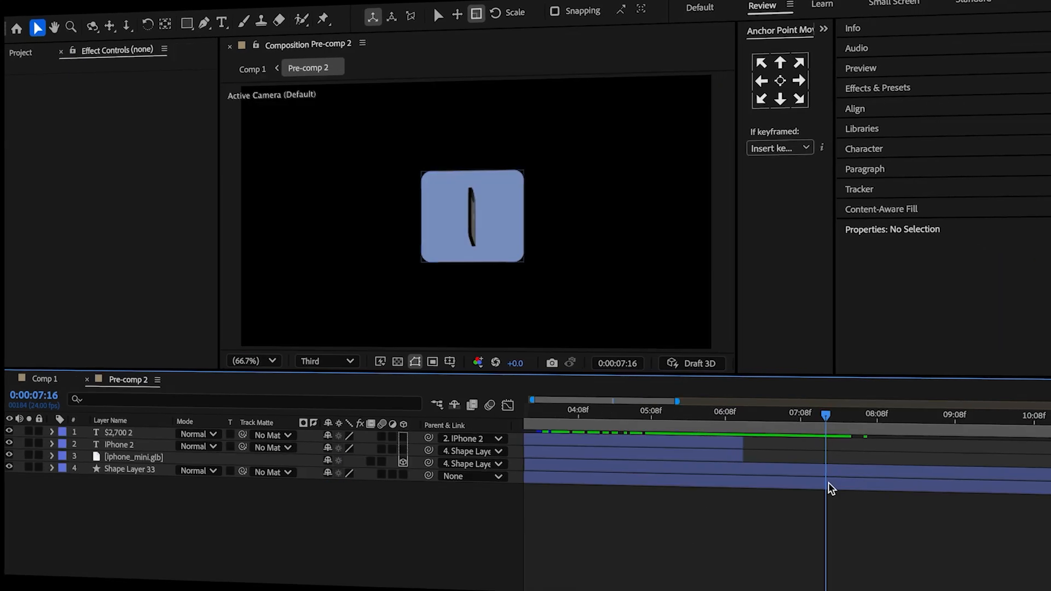
left_click(828, 472)
Keyframe Shape Layer 34's Scale from 100% at 0:00:07:16 to about 522% at 0:00:08:05, and move Pre-comp 2 above Pre-comp 3 in Comp 1.
key("s")
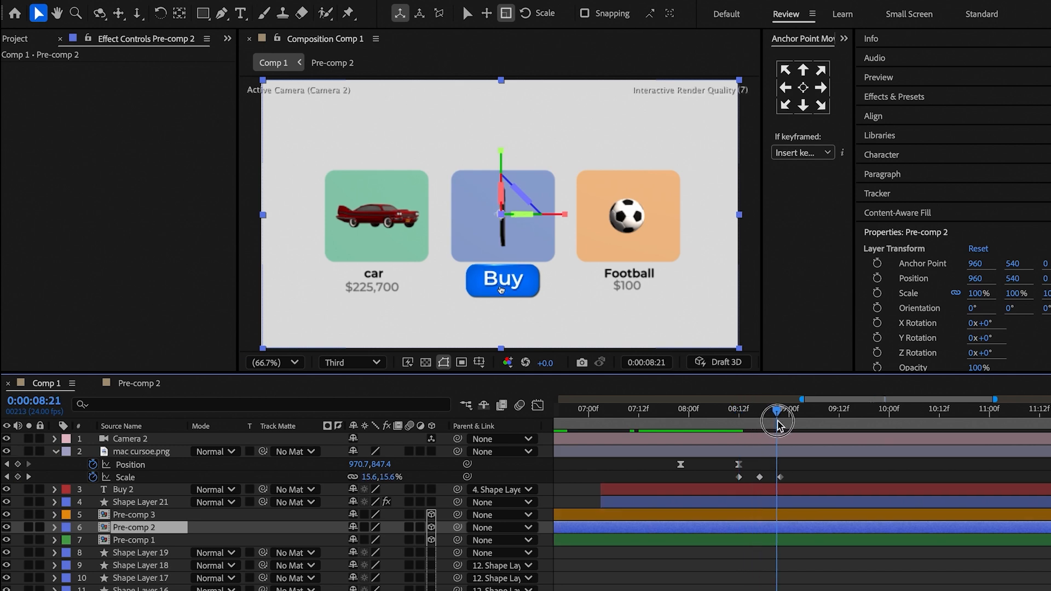
double_click(801, 528)
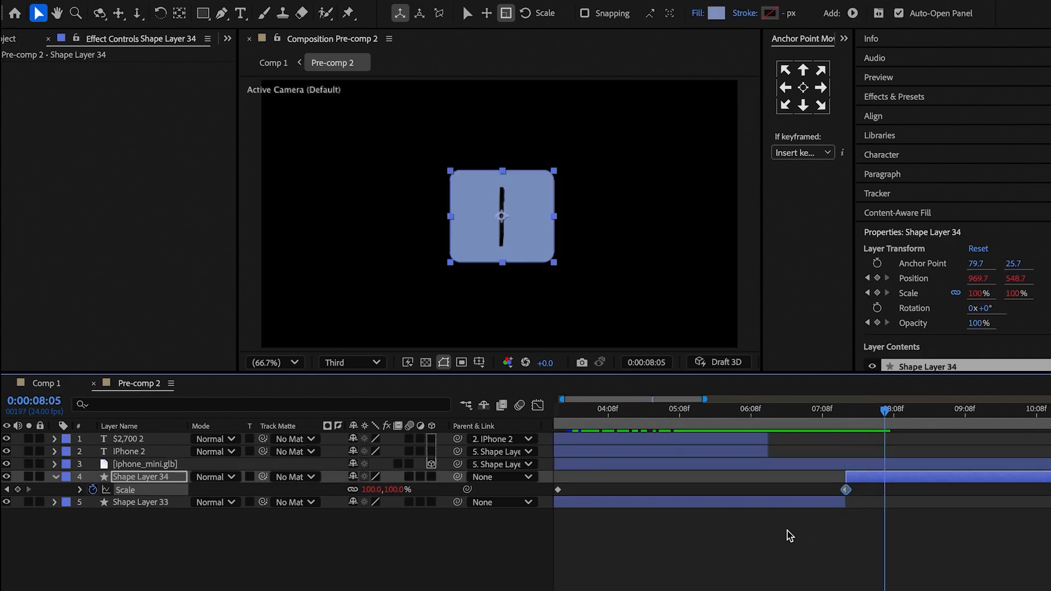
left_click_drag(388, 492, 664, 485)
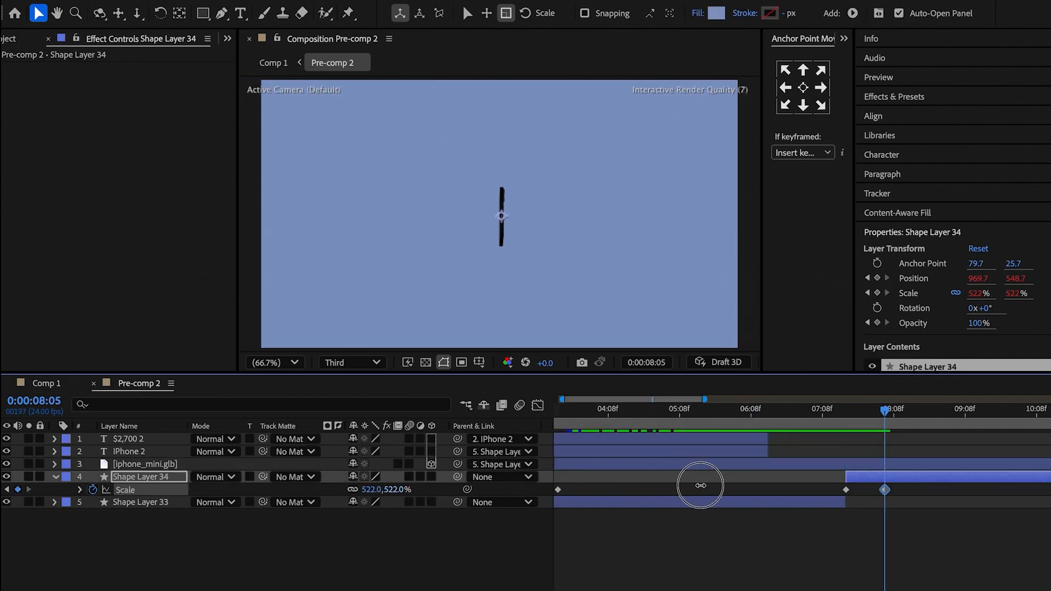
left_click(543, 405)
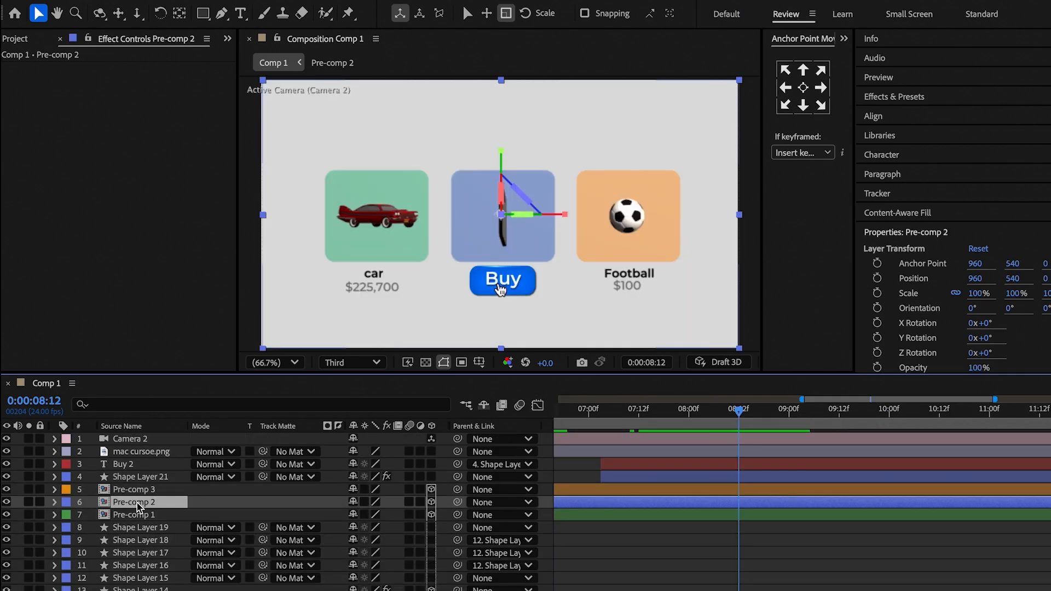
left_click_drag(137, 506, 129, 482)
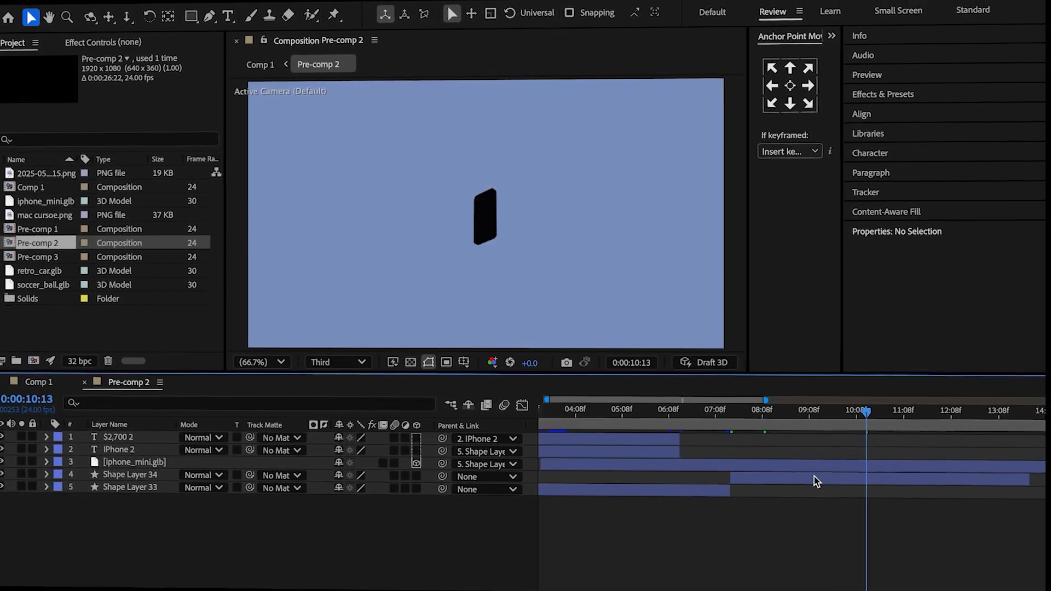
In Pre-comp 2, set the iPhone model's Y Rotation to -180° and X Rotation to 90° at 0:00:10:12.
left_click(821, 464)
key("u")
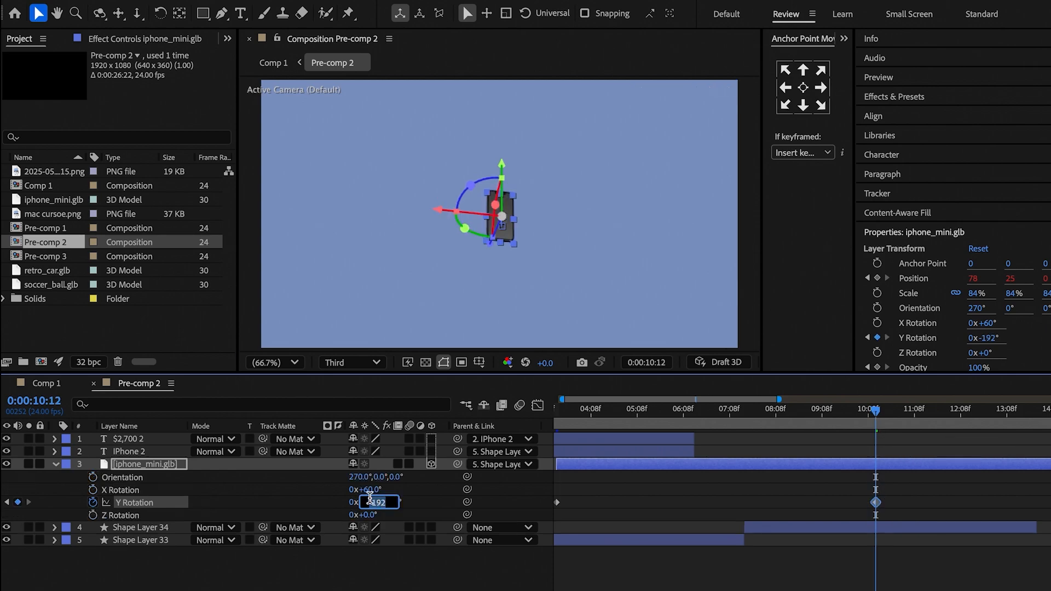
type("-180")
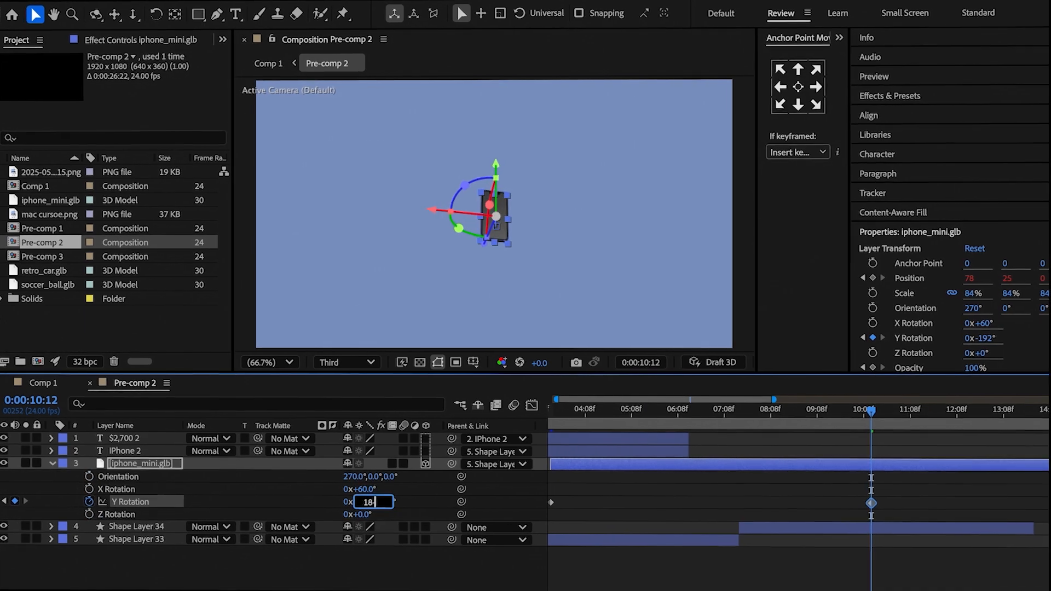
left_click(296, 501)
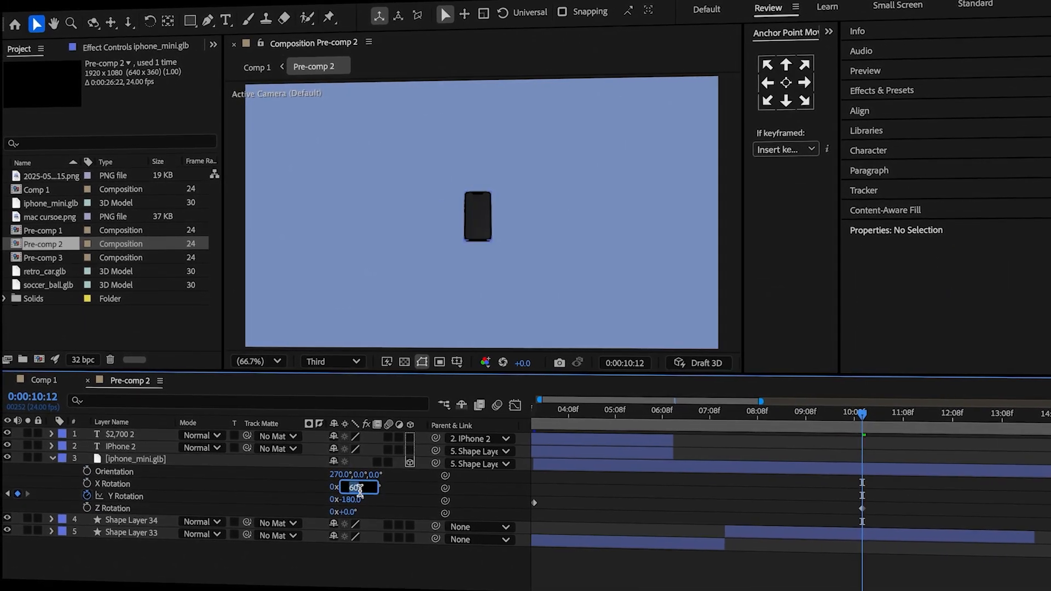
left_click(304, 493)
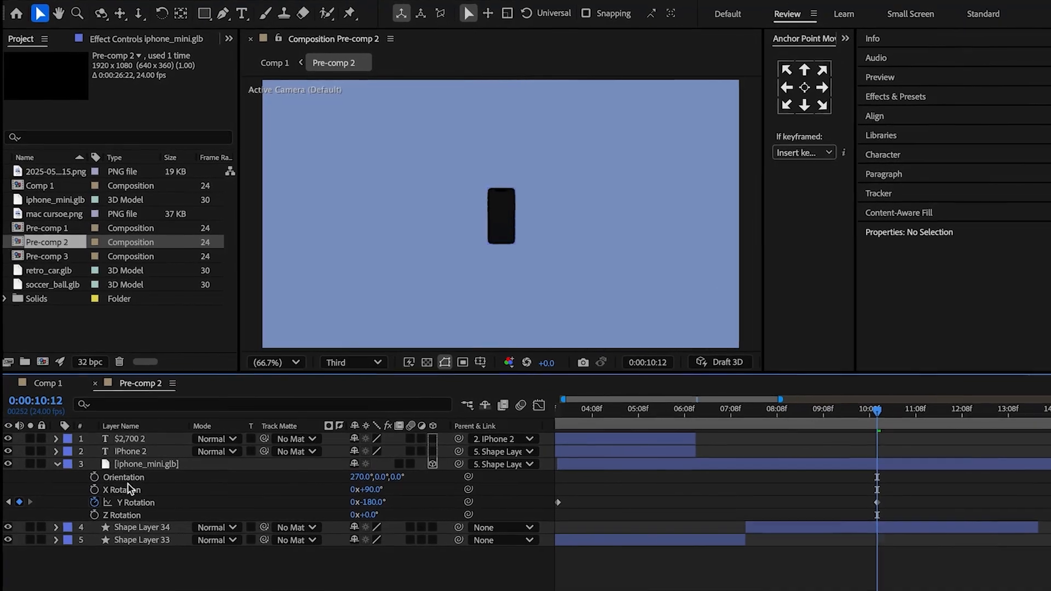
Keyframe the iPhone model's X Rotation from 60° at 0:00:07:16 to 90° at 0:00:10:12, and ease the X and Y Rotation keyframes.
left_click(96, 493)
left_click_drag(880, 427, 755, 476)
left_click(383, 491)
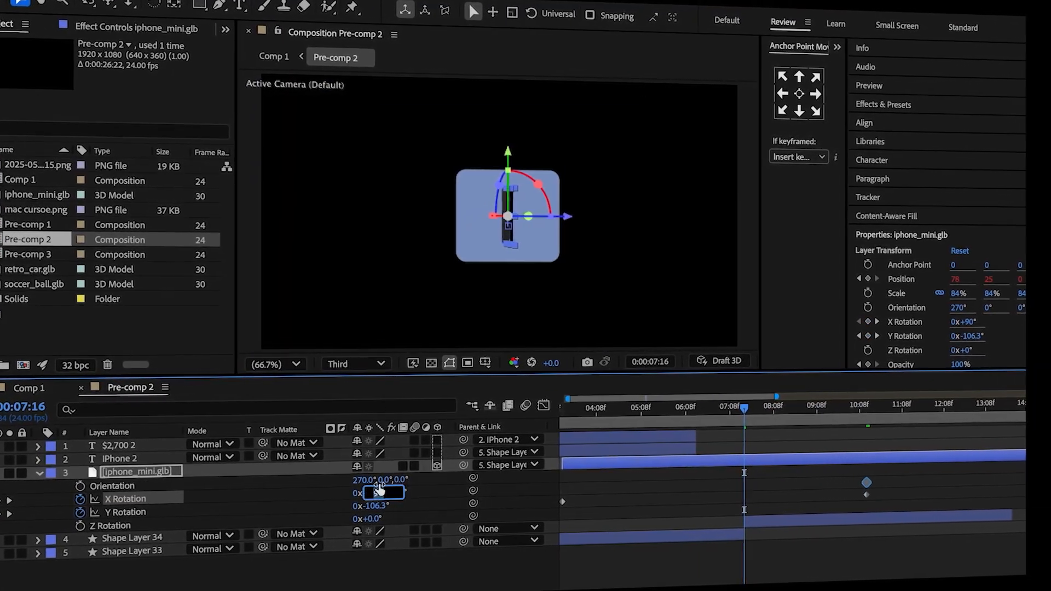
type("60")
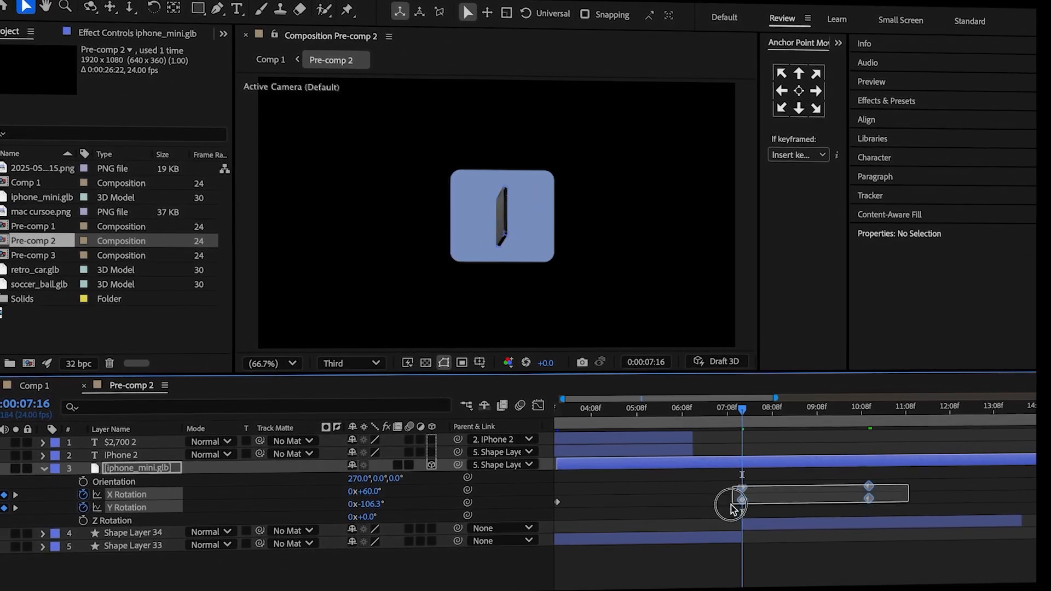
left_click(538, 405)
key("F9")
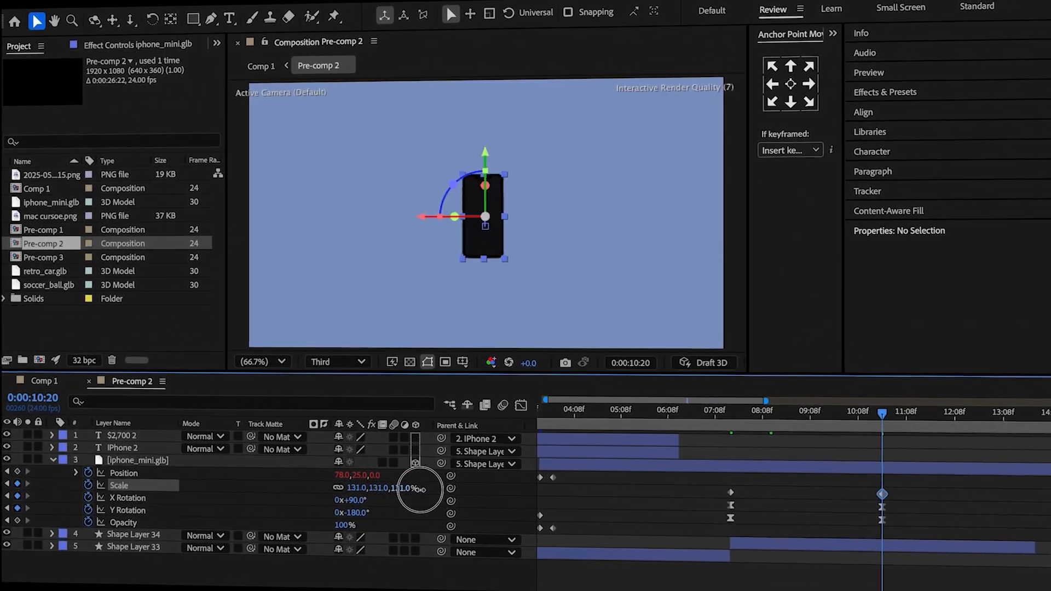
Set the iPhone model's Scale to 280% at 0:00:10:20 and adjust the Scale easing in the graph editor.
left_click_drag(420, 489, 527, 481)
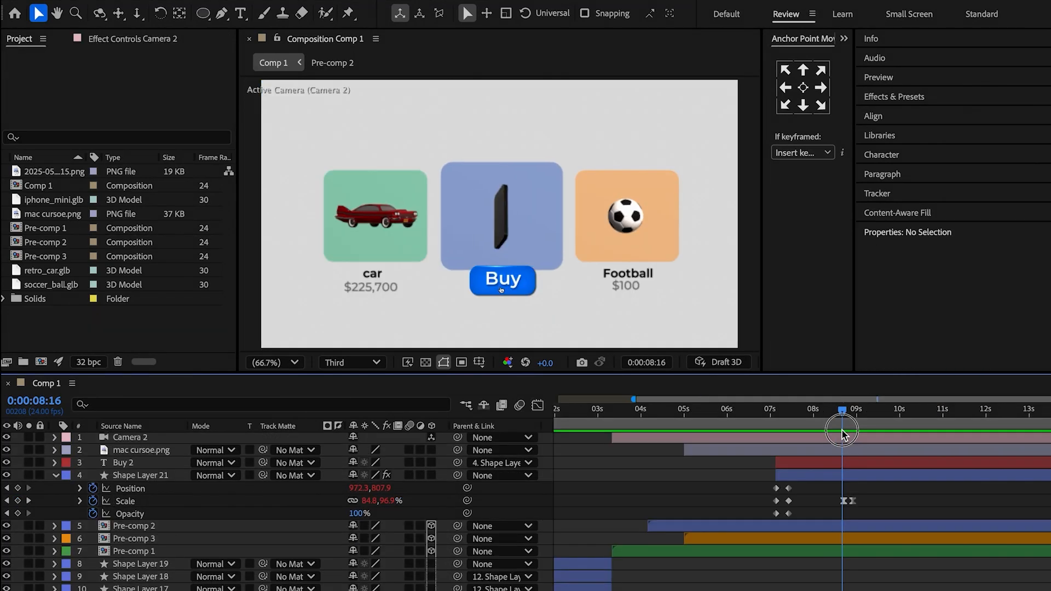
left_click_drag(844, 430, 851, 437)
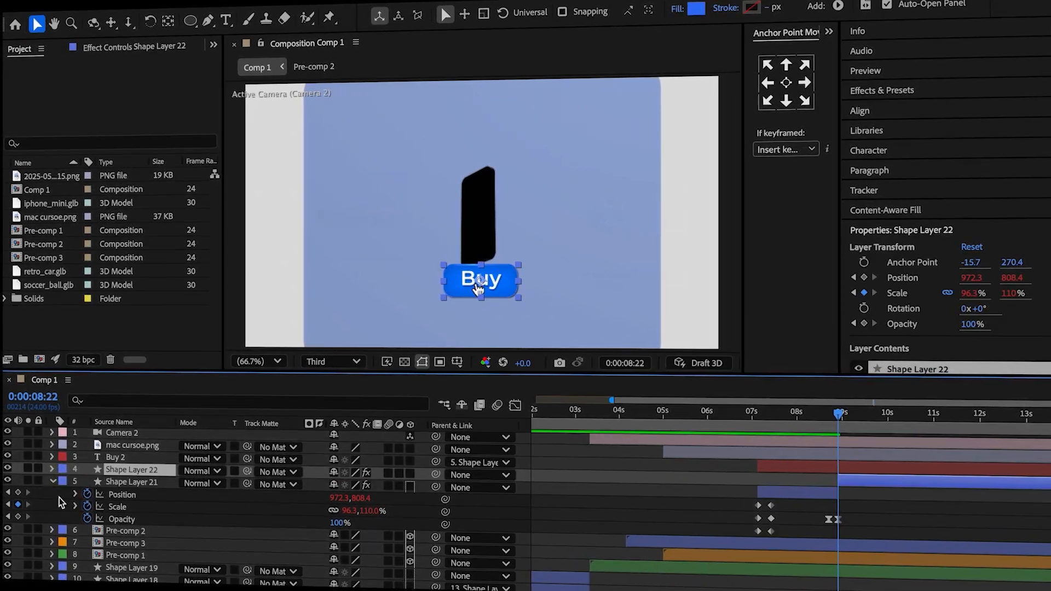
In Comp 1, clear Shape Layer 22's inherited keyframes and Scale expression, and add a Position keyframe at 0:00:08:22.
left_click_drag(732, 476, 849, 516)
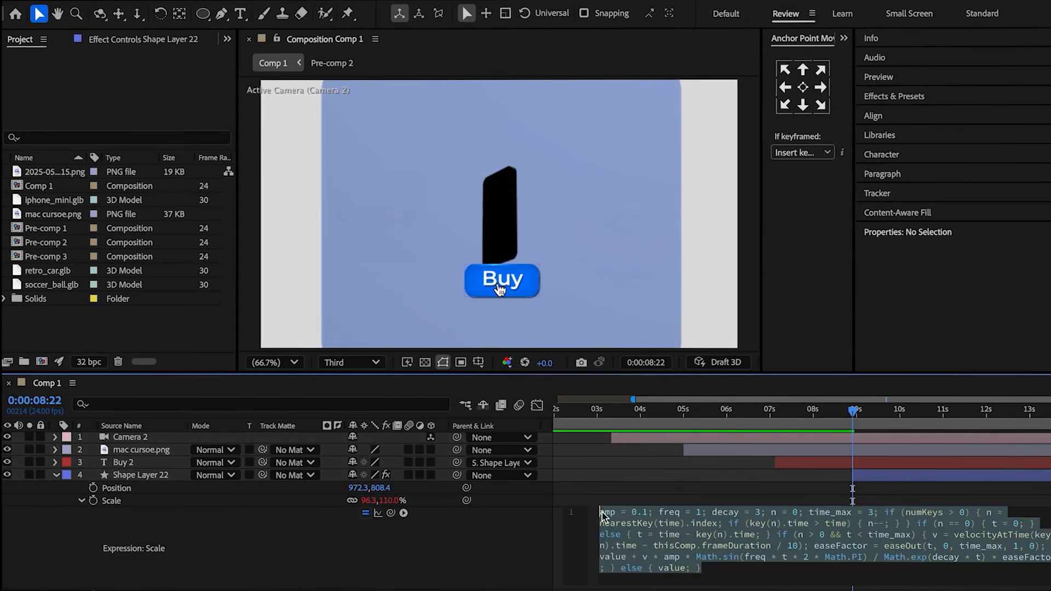
left_click(90, 489, "alt")
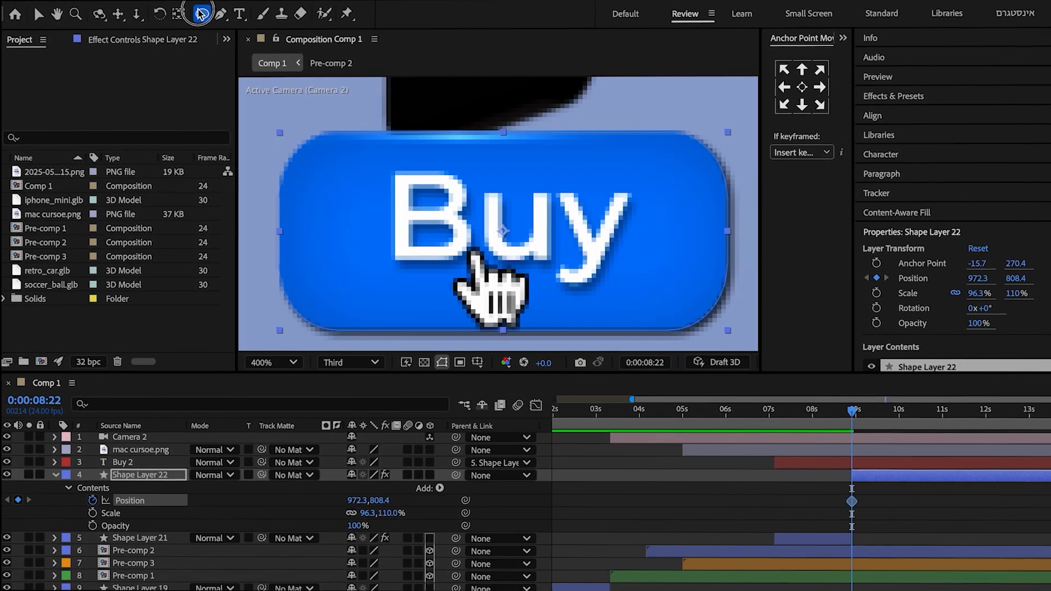
Draw a small circular mask near the centre of the blue Buy button's Shape Layer 22 and move its anchor point to the circle's centre.
mouse_move(445, 194)
left_mouse_down()
mouse_move(501, 254)
mouse_move(484, 227)
left_mouse_up()
key("y")
left_click_drag(484, 227, 483, 227)
key("v")
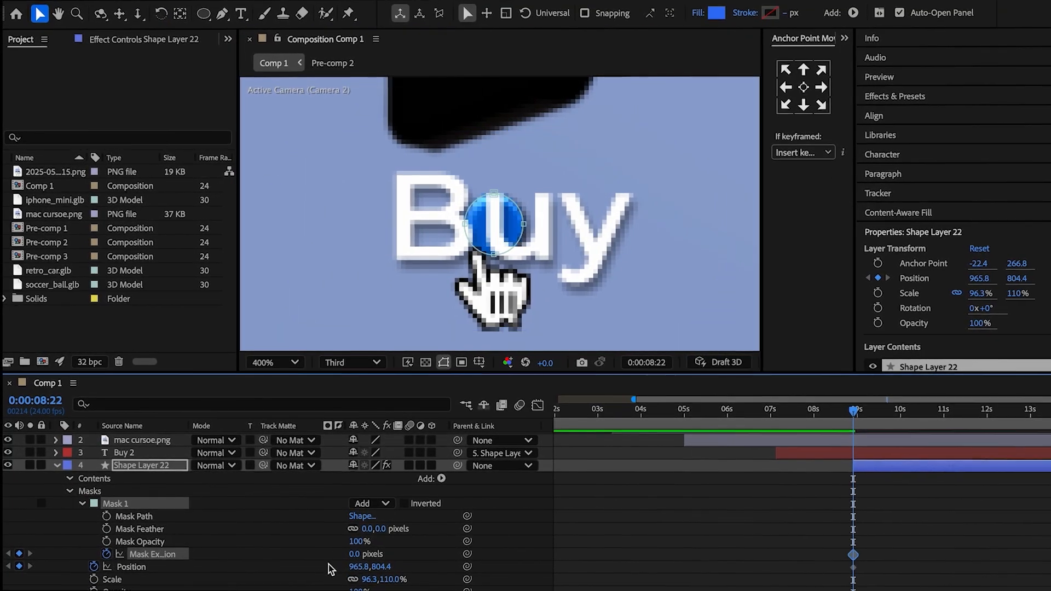
Keyframe Mask 1's Expansion on Shape Layer 22 from 174 pixels at 0:00:08:22 to 0 pixels at 0:00:09:18.
left_click_drag(354, 554, 480, 554)
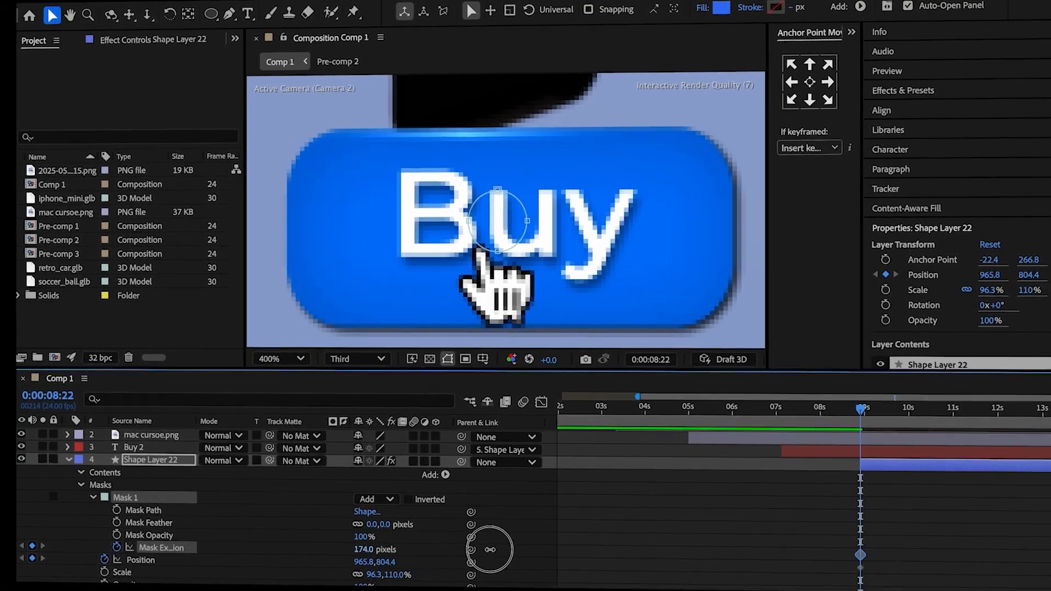
left_click_drag(860, 409, 885, 410)
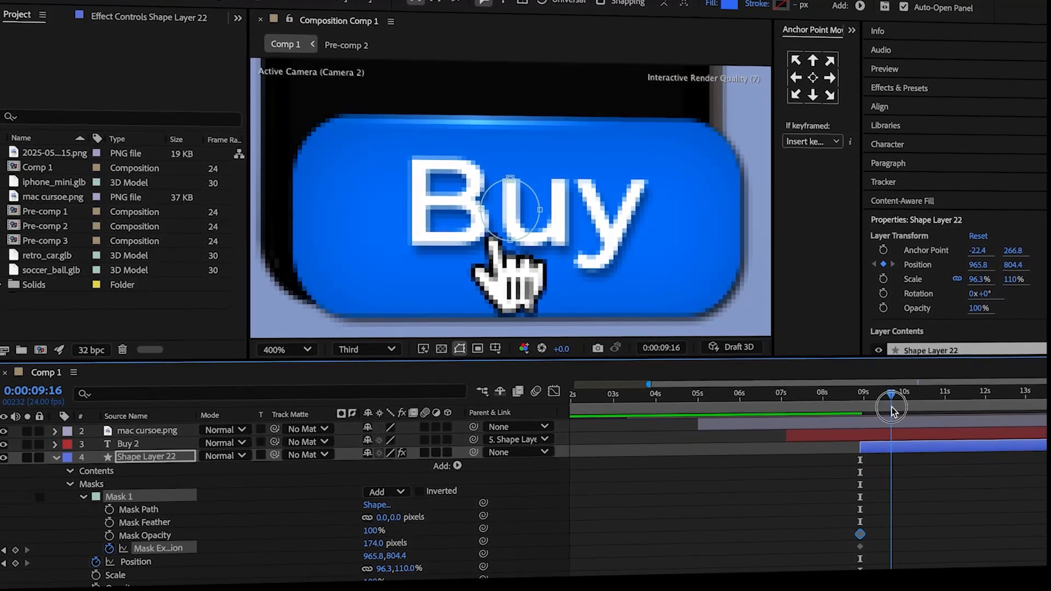
left_click(366, 541)
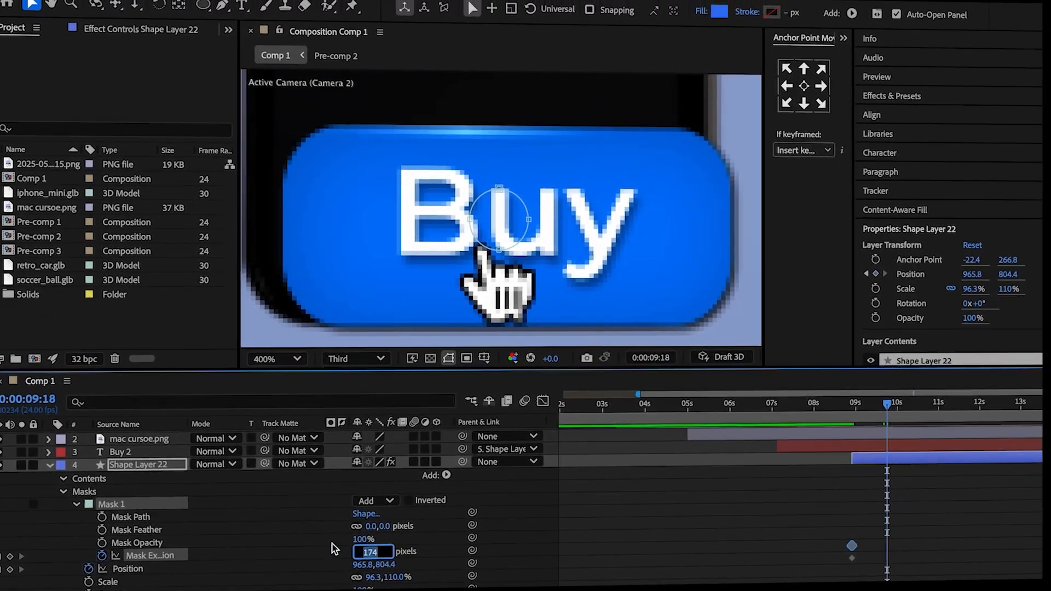
type("0")
left_click(329, 539)
Ease the Mask Expansion keyframes in the graph editor and shift them to 0:00:09:08 and 0:00:10:04.
scroll(317, 547, "down", 1)
left_click_drag(920, 530, 839, 556)
left_click(542, 405)
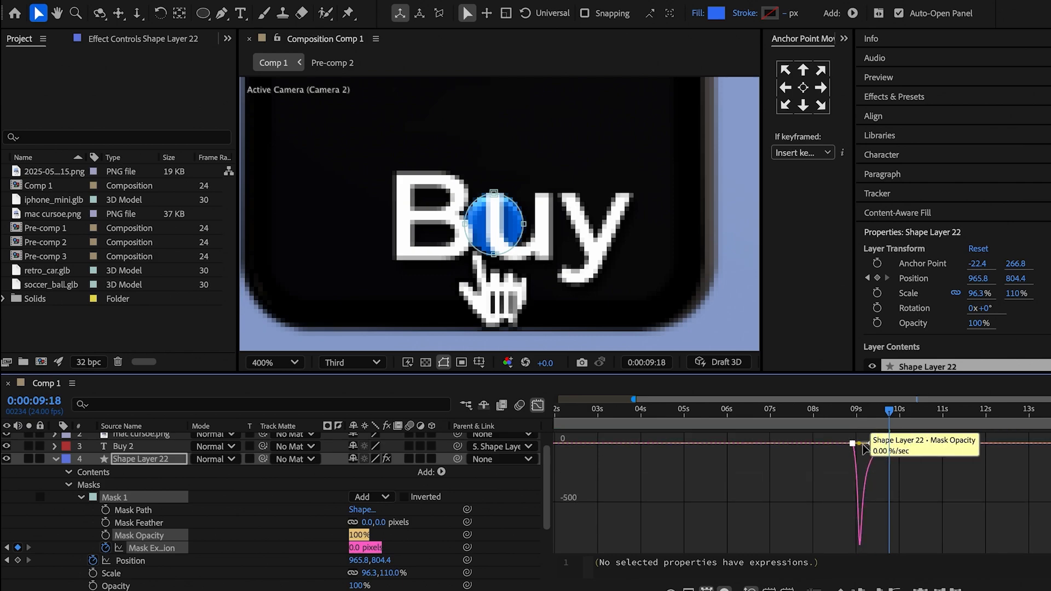
left_click(916, 540)
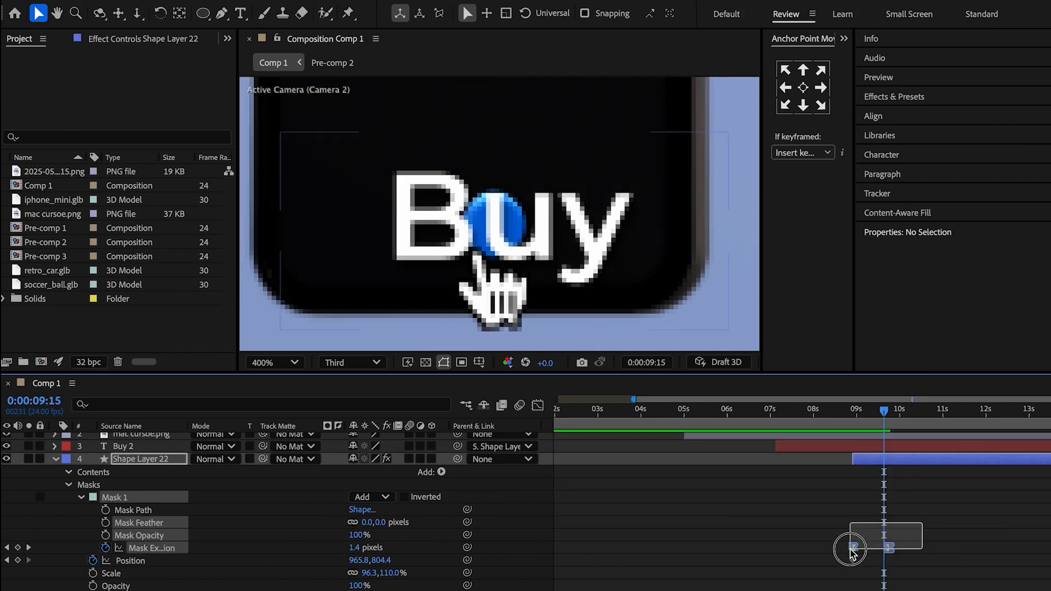
left_click_drag(850, 549, 854, 557)
left_click(842, 553)
Keyframe Shape Layer 22's Position to about 1056.8, 287.4 at 0:00:10:16, placing the circle near the phone's upper edge.
left_click_drag(869, 416, 917, 441)
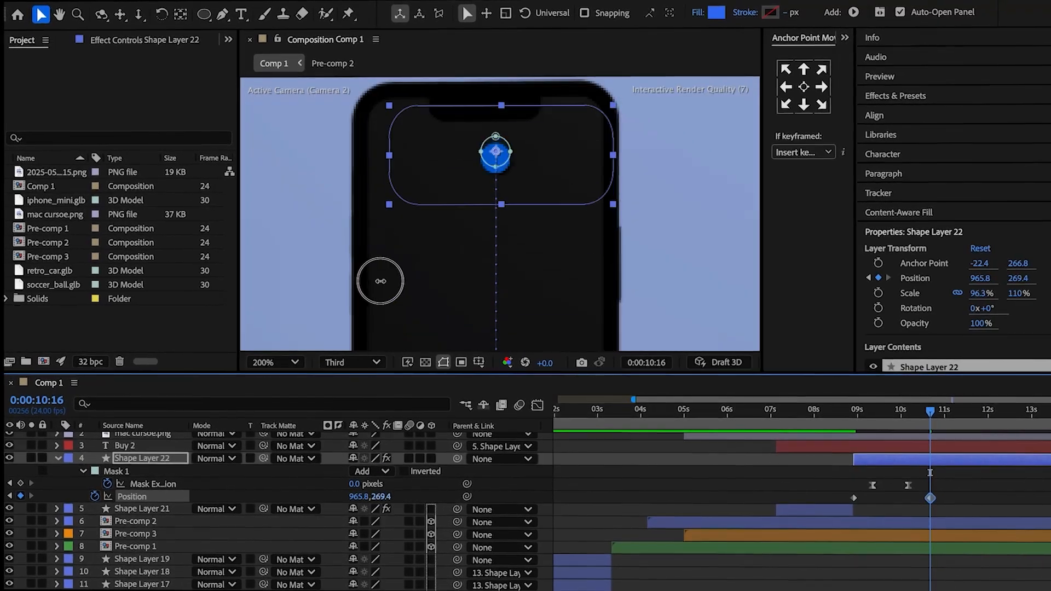
left_click_drag(380, 281, 390, 281)
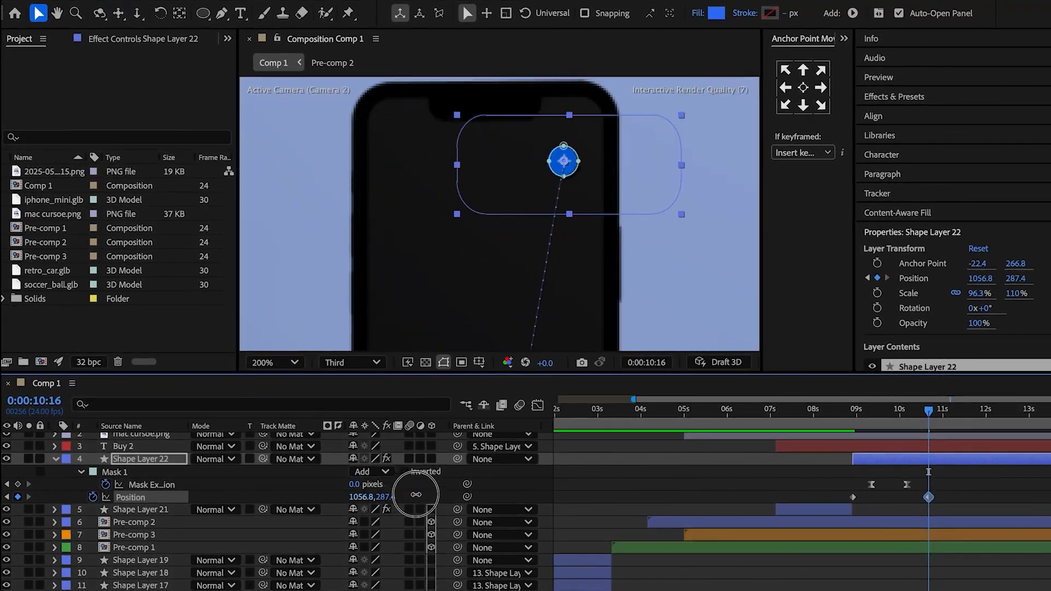
Fade out the Buy 2 text with Opacity keyframes from 100% at 0:00:08:22 to 0:00:09:08.
left_click(853, 420)
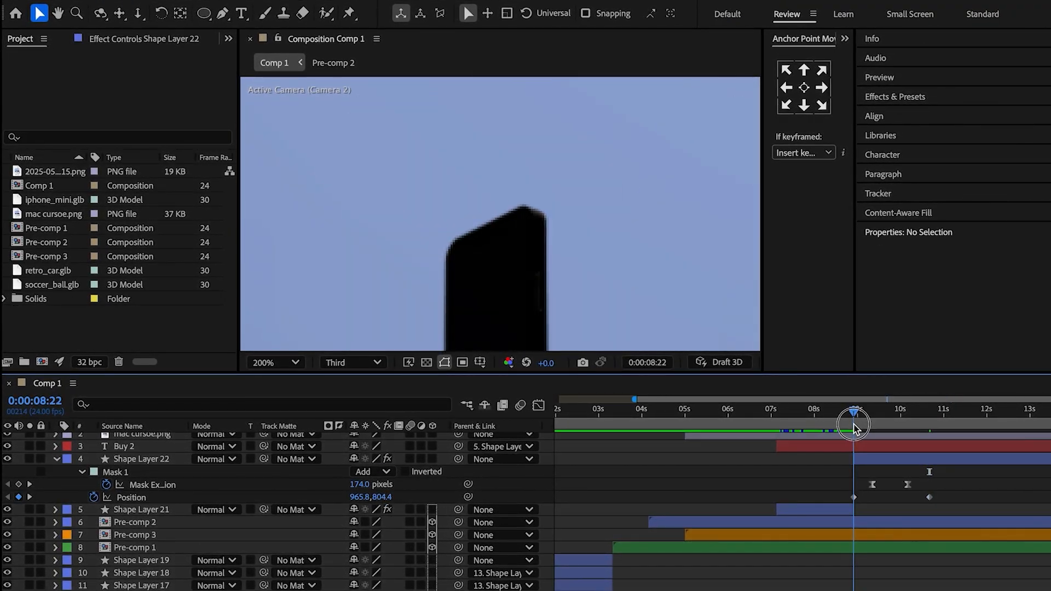
key("u")
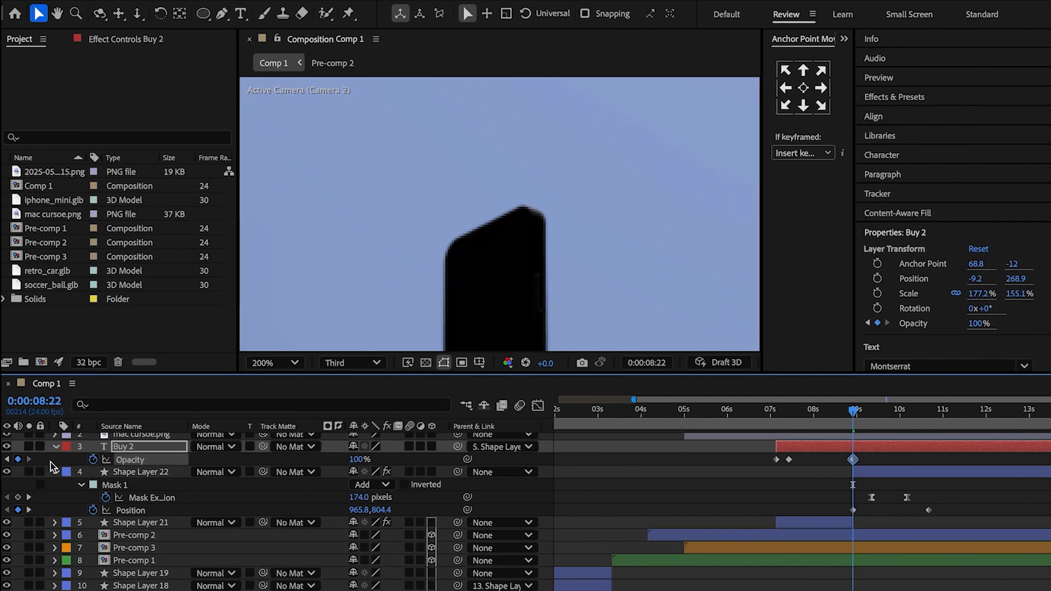
left_click(871, 420)
left_click(243, 470)
Keyframe Shape Layer 22's fill Color from blue at 0:00:09:08 to black (000000) at 0:00:10:04.
left_click(55, 472)
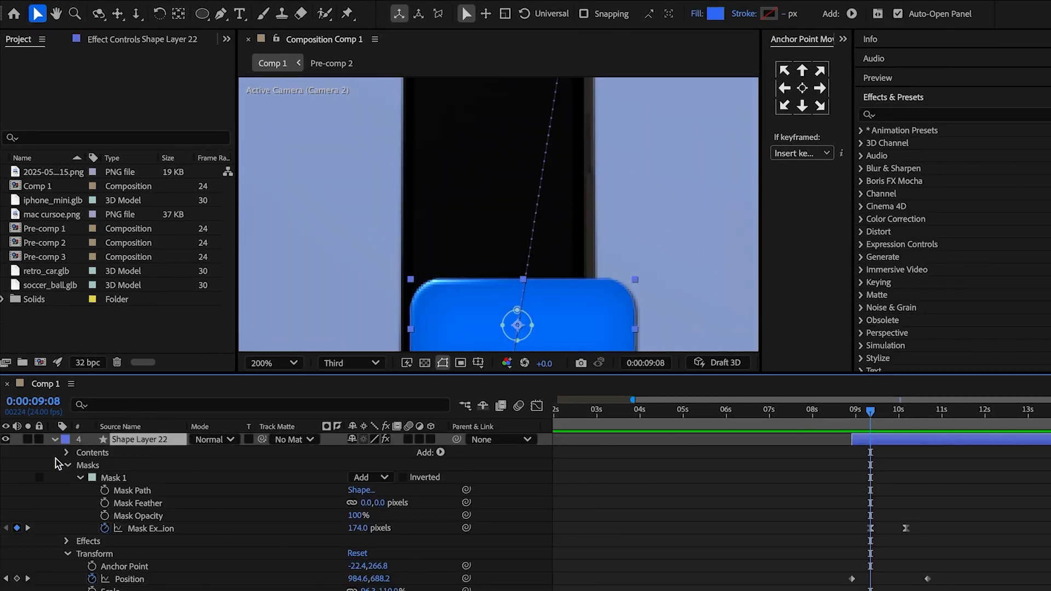
left_click(66, 453)
left_click(80, 465)
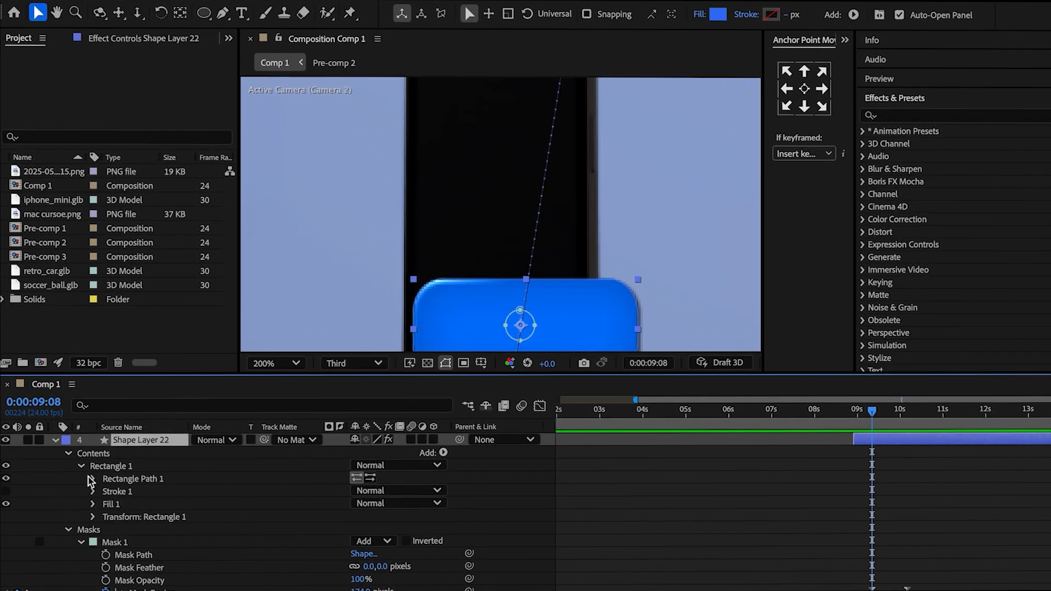
left_click(93, 503)
left_click(118, 541)
key("u")
left_click_drag(889, 417, 910, 427)
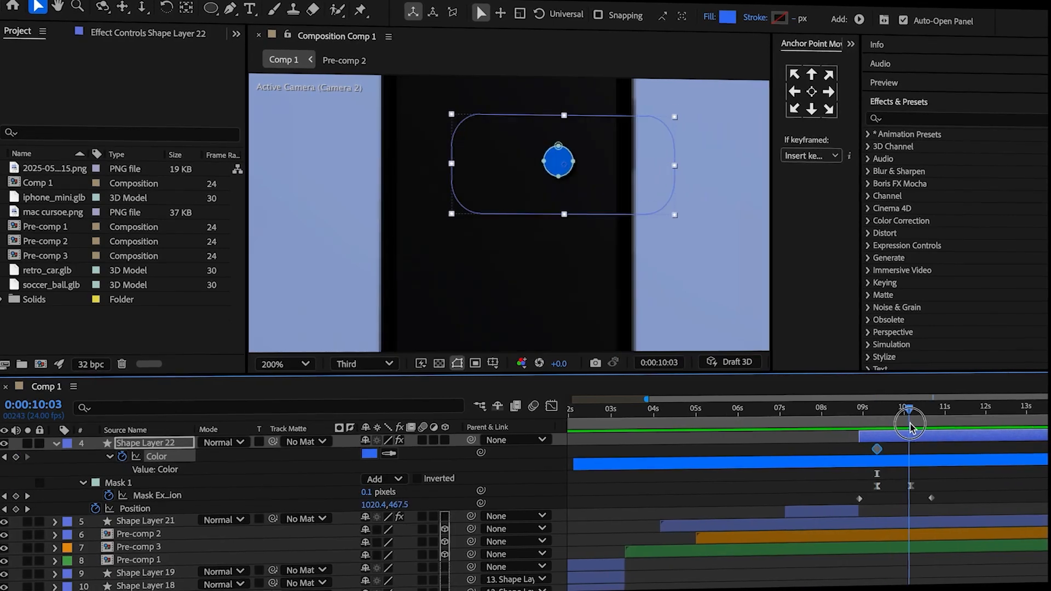
left_click(380, 453)
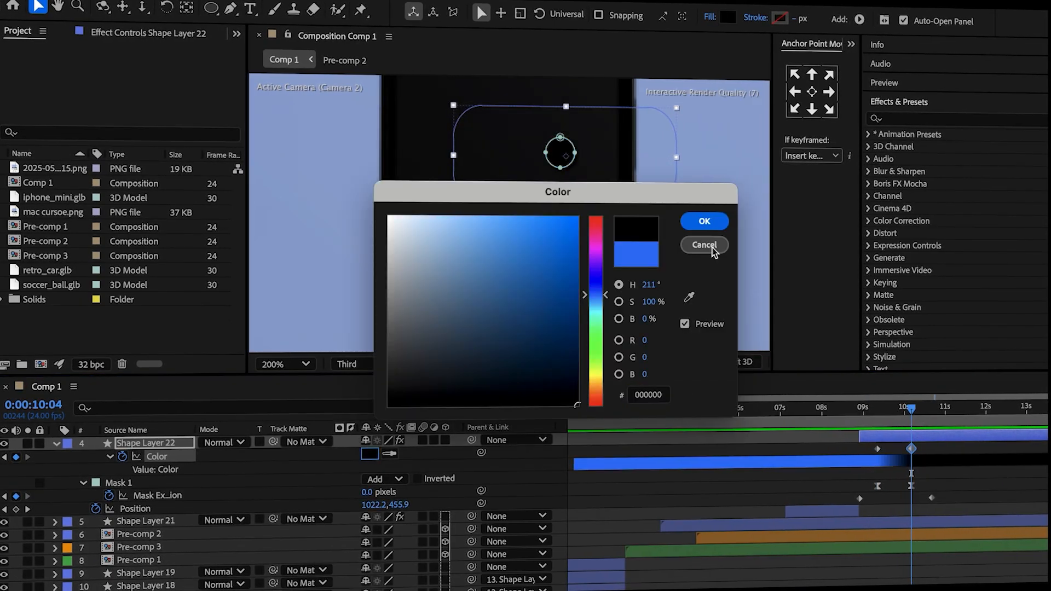
left_click(707, 223)
Apply easing to Shape Layer 22's Color keyframes and adjust their curve in the graph editor.
left_click_drag(943, 442, 861, 454)
left_click(551, 407)
left_click_drag(974, 454, 858, 431)
key("F9")
left_click_drag(894, 542, 878, 541)
Apply Easy Ease to Shape Layer 22's two Position keyframes in the graph editor.
left_click_drag(947, 508, 851, 500)
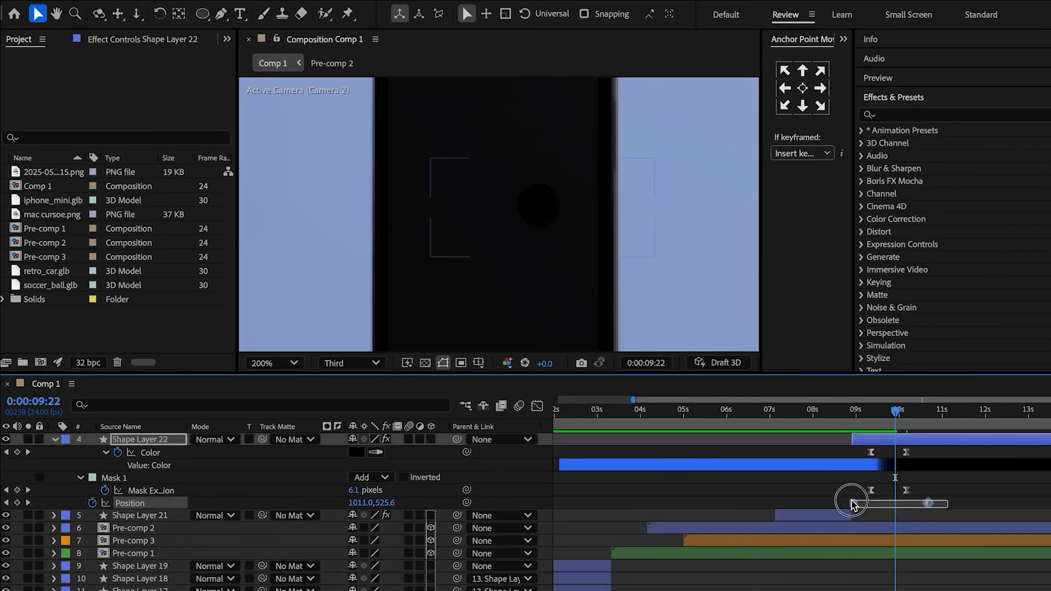
left_click(536, 406)
left_click_drag(957, 484, 843, 427)
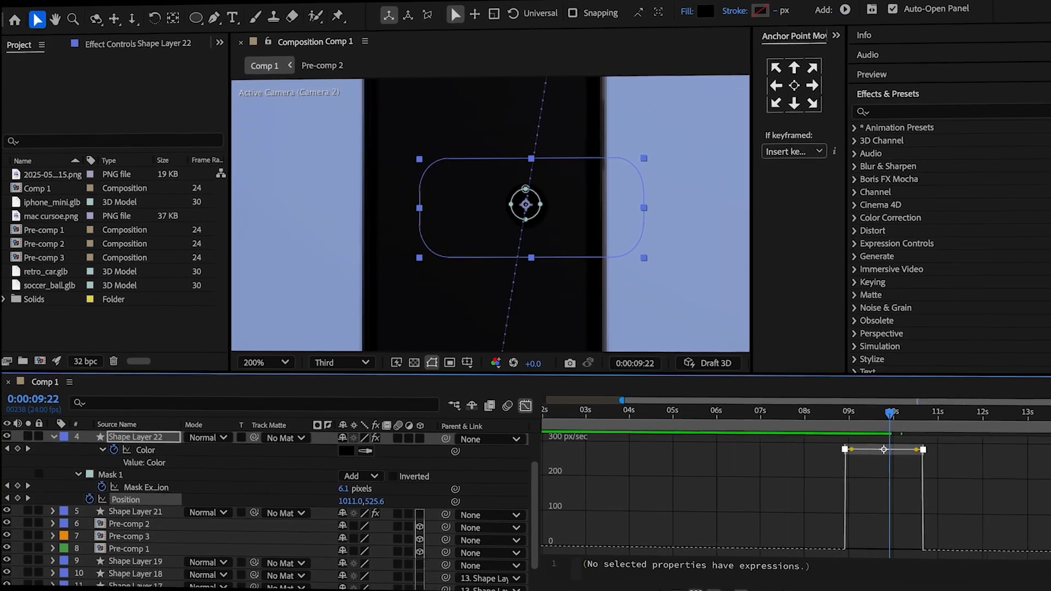
key("F9")
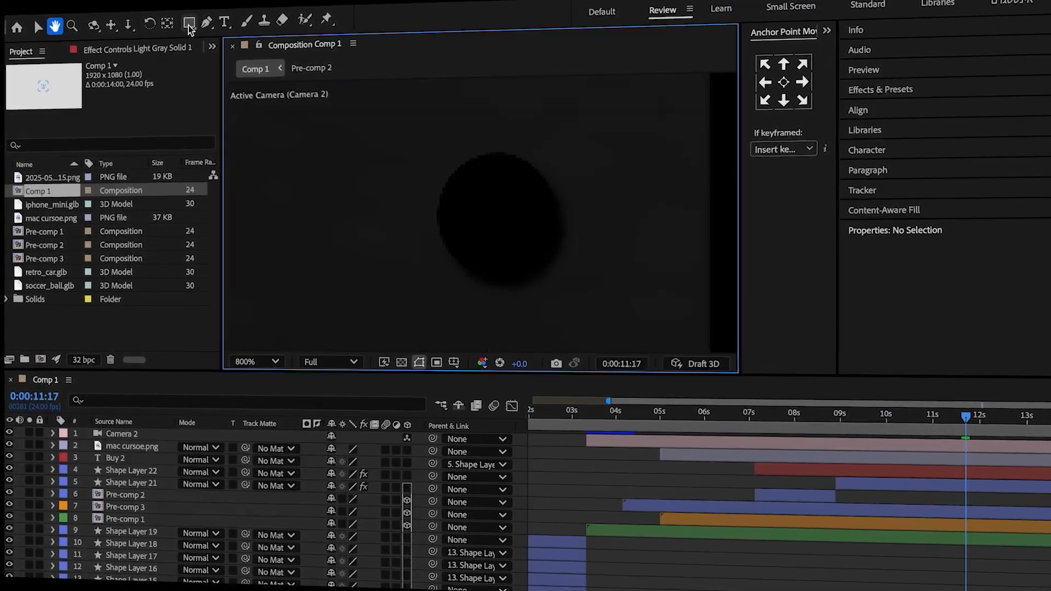
Draw a thin white horizontal bar inside the black circle as a new shape layer and centre its anchor point.
left_click_drag(464, 218, 539, 230)
left_click_drag(540, 230, 540, 226)
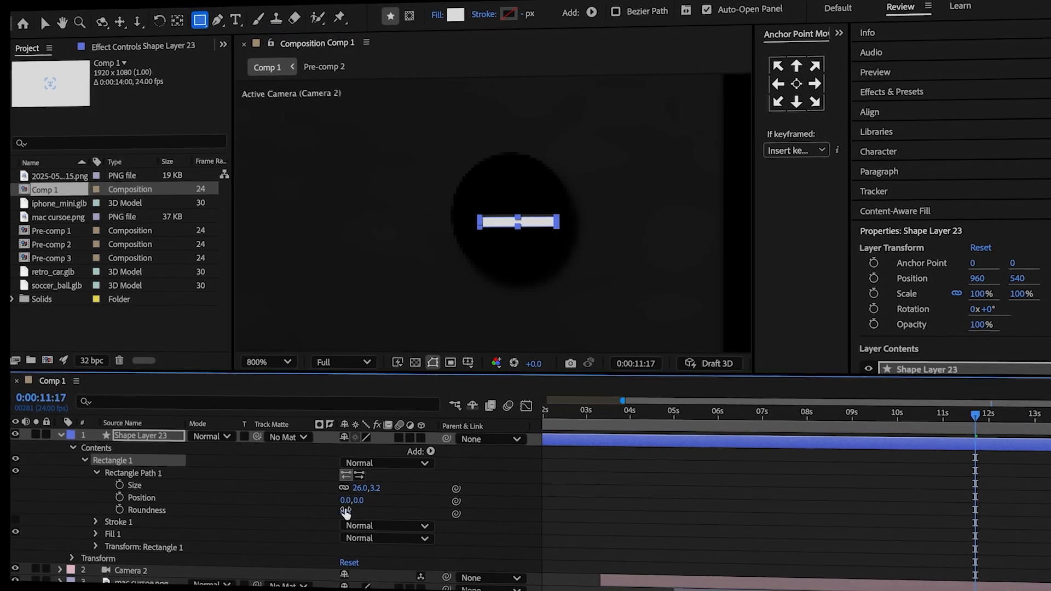
left_click_drag(346, 513, 550, 514)
left_click(307, 514)
left_click(803, 88)
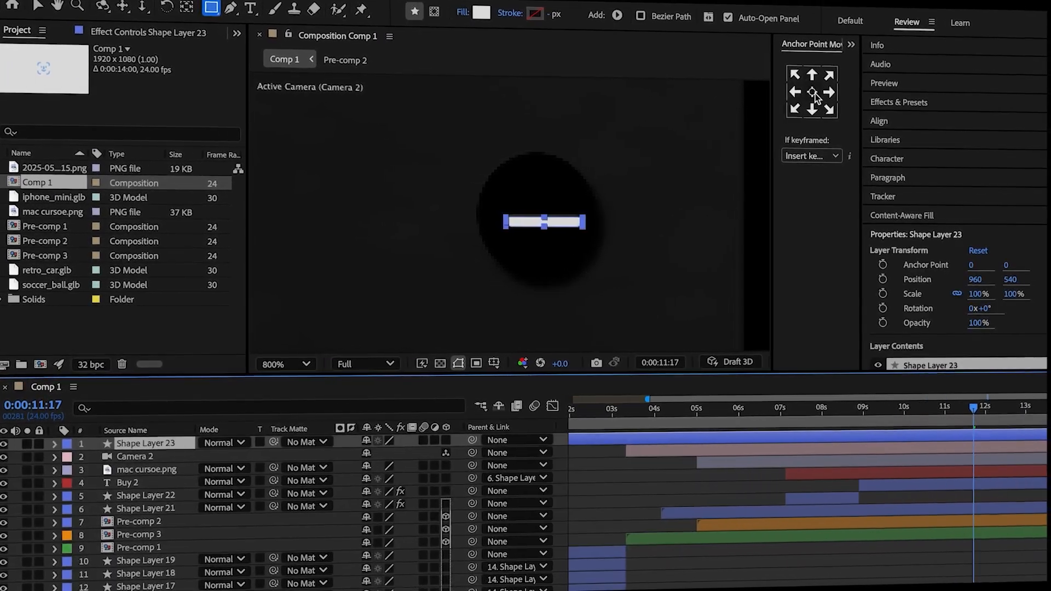
Duplicate the white bar layer and rotate the copy 90° to form a plus sign.
key("ctrl+d")
type("r")
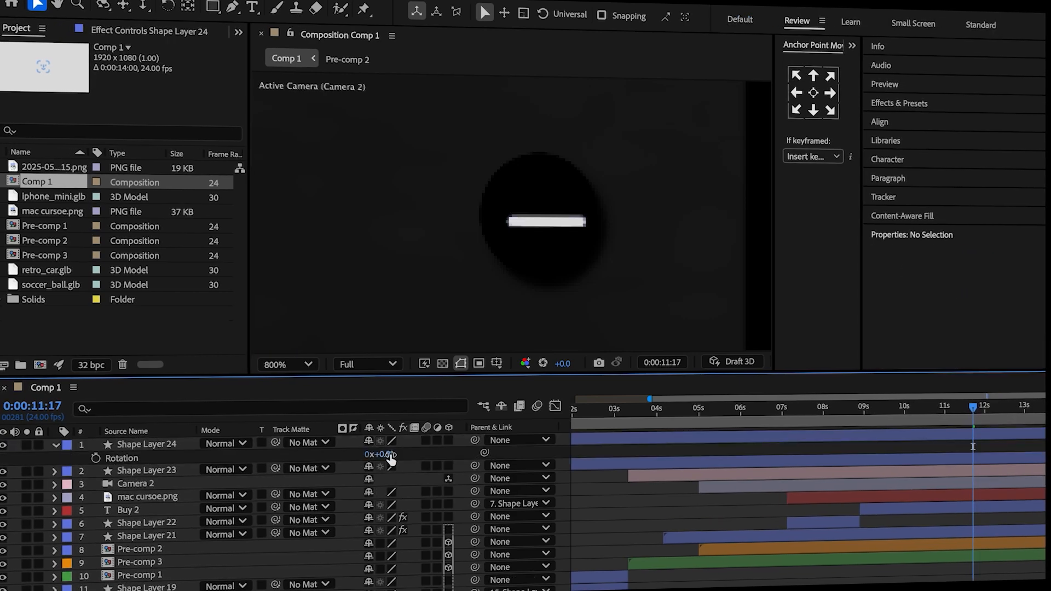
type("90")
key("Return")
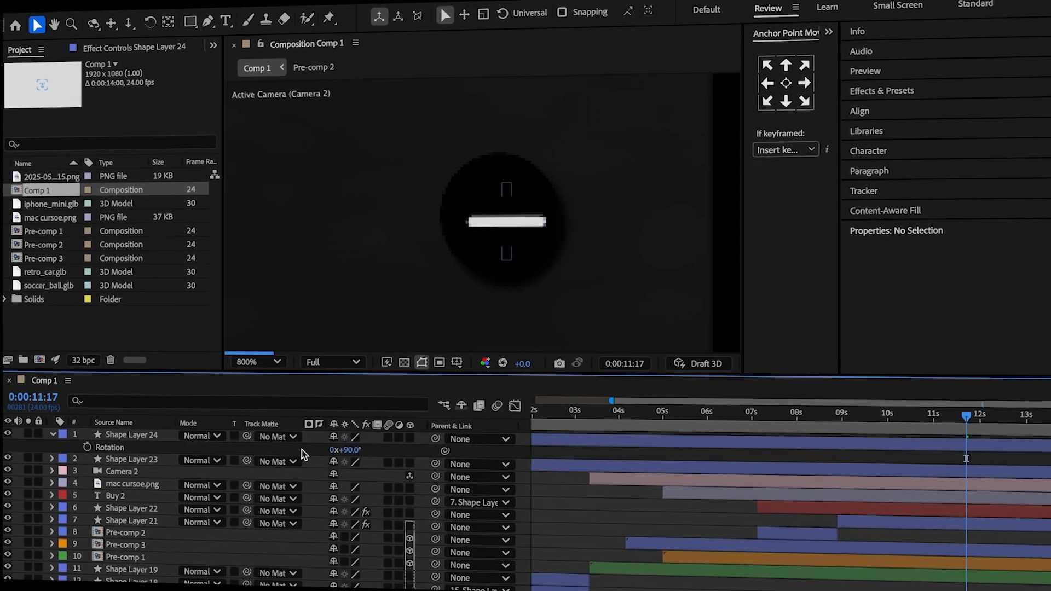
key("u")
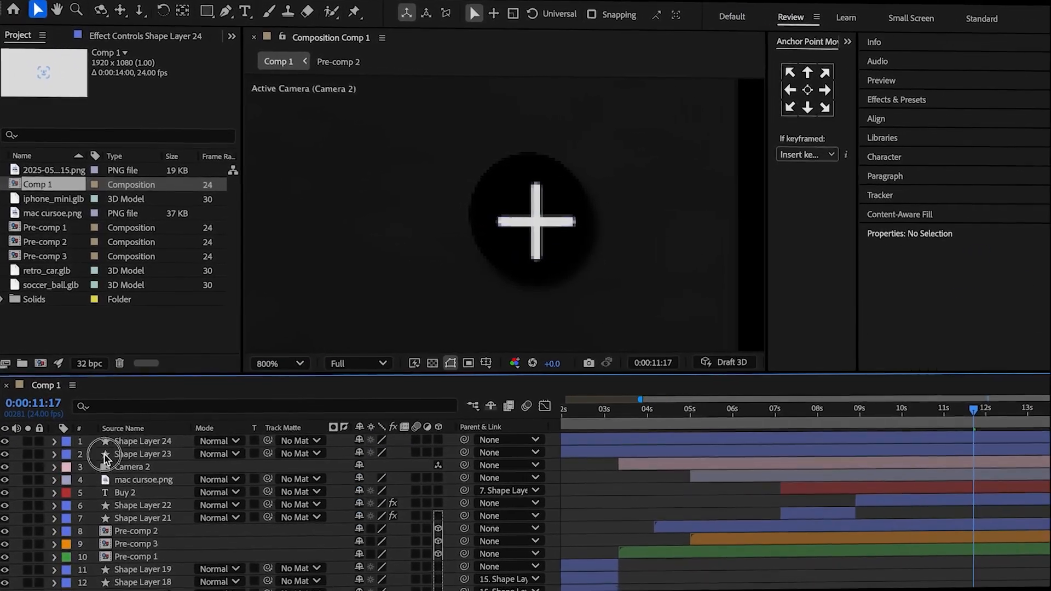
Pre-compose Shape Layers 23 and 24 as Pre-comp 4 and parent it to Shape Layer 22.
left_click(112, 449)
left_click(128, 435, "shift")
right_click(134, 435)
left_click(193, 517)
key("Return")
left_click_drag(472, 440, 236, 495)
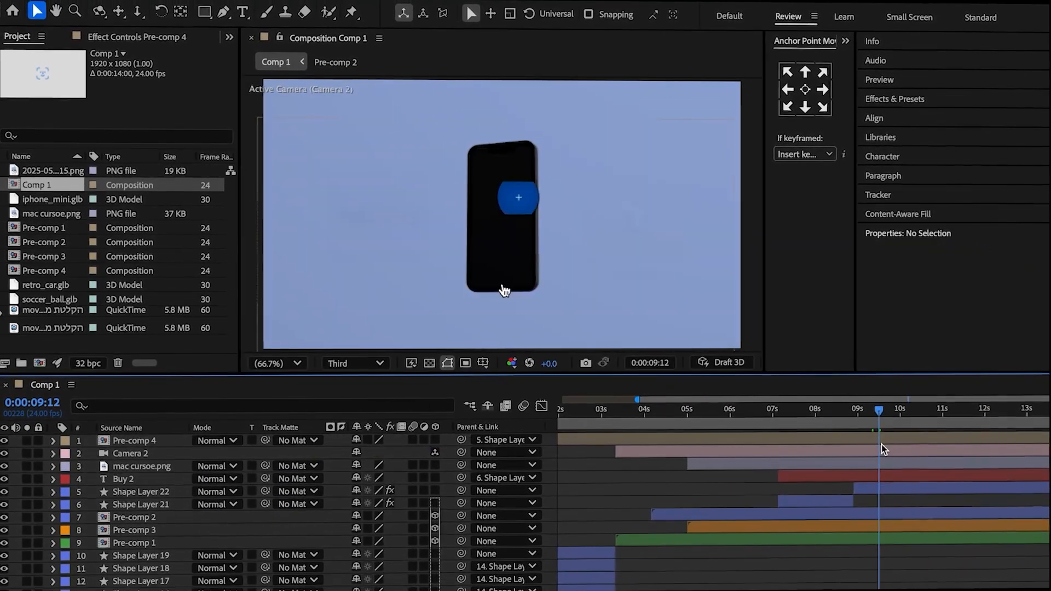
Trim Pre-comp 4 to start at 0:00:09:12 and set an Opacity keyframe of 0% there for a fade-in.
key("ctrl+shift+d")
key("Delete")
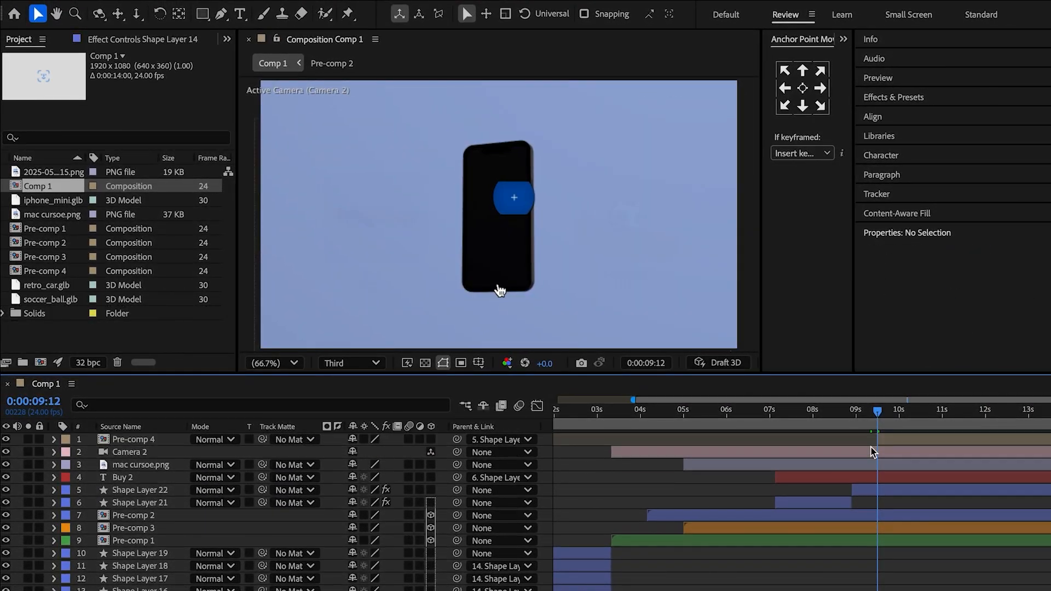
key("t")
left_click(92, 452)
left_click_drag(353, 452, 213, 458)
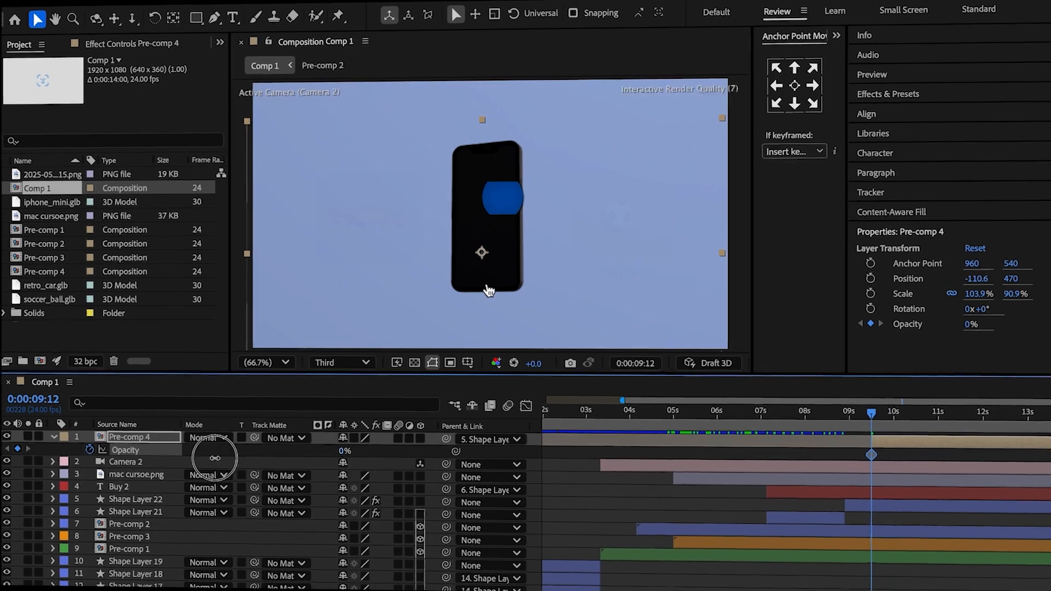
left_click_drag(878, 412, 892, 415)
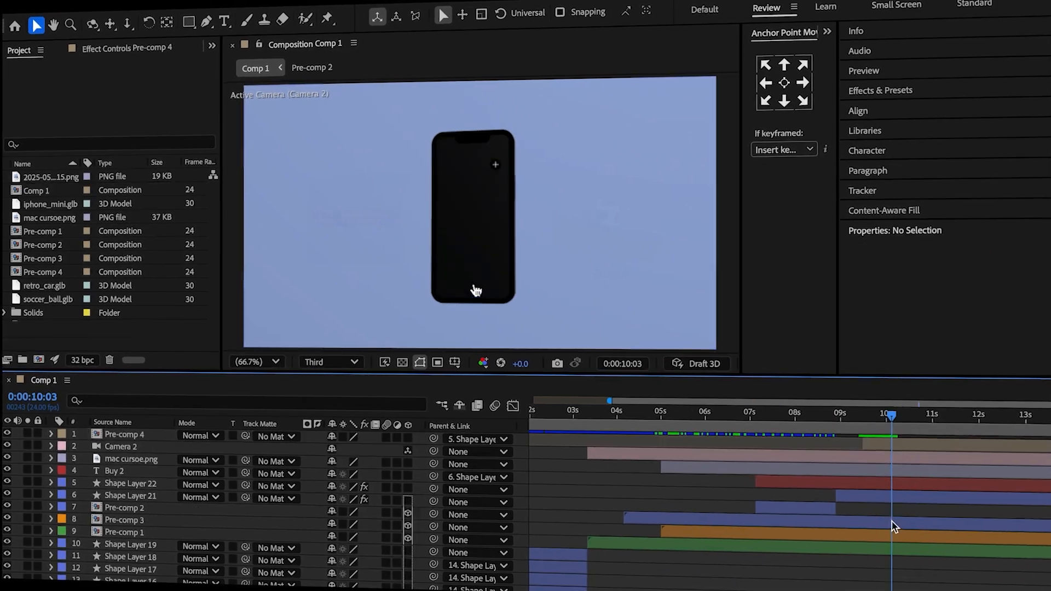
Open Pre-comp 2 and draw a white rectangle over the iPhone at 0:00:12:12.
double_click(892, 523)
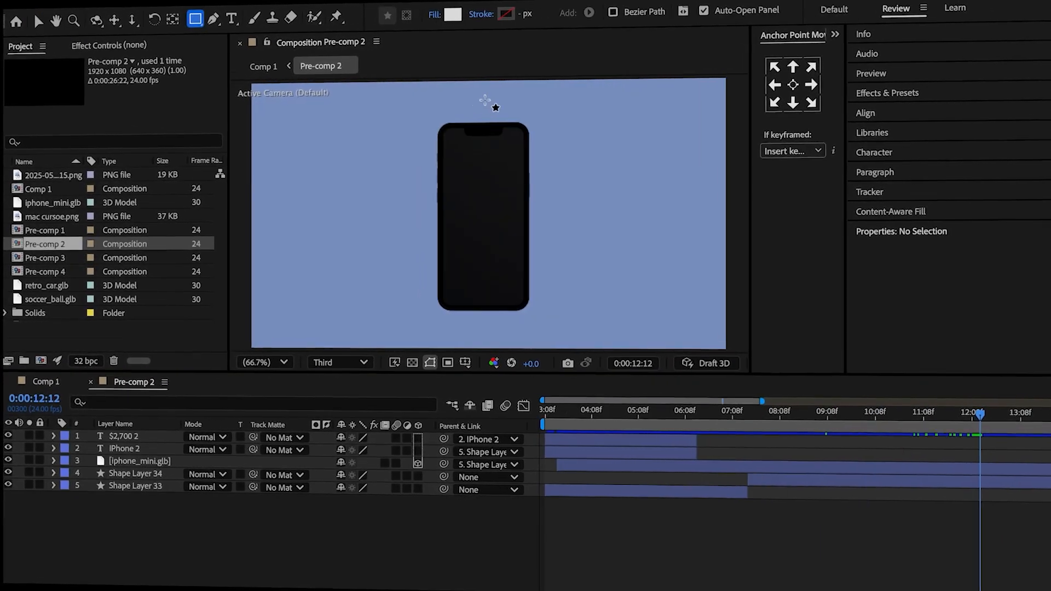
left_click_drag(427, 112, 615, 336)
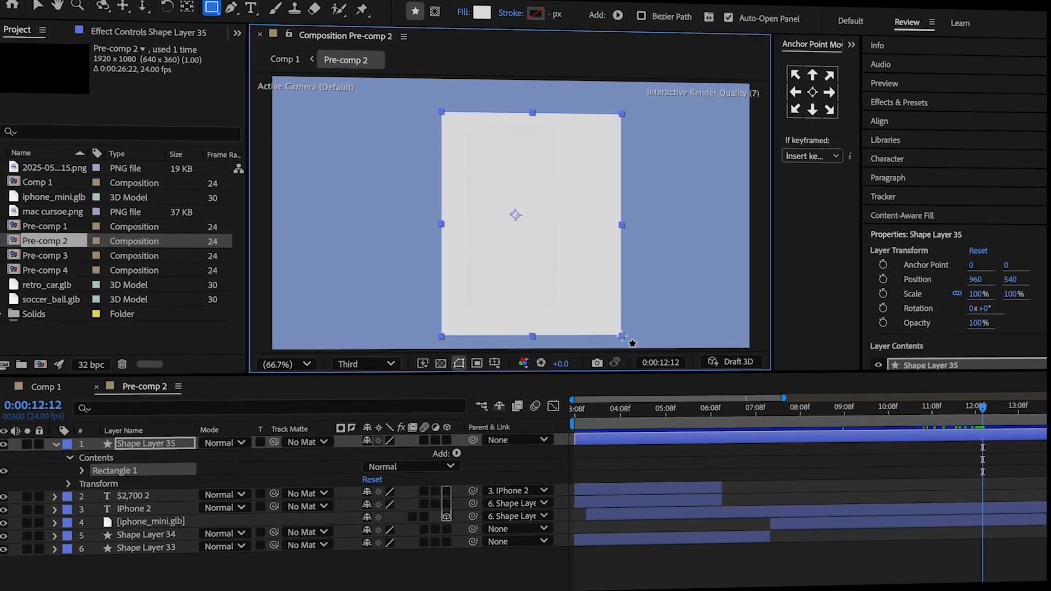
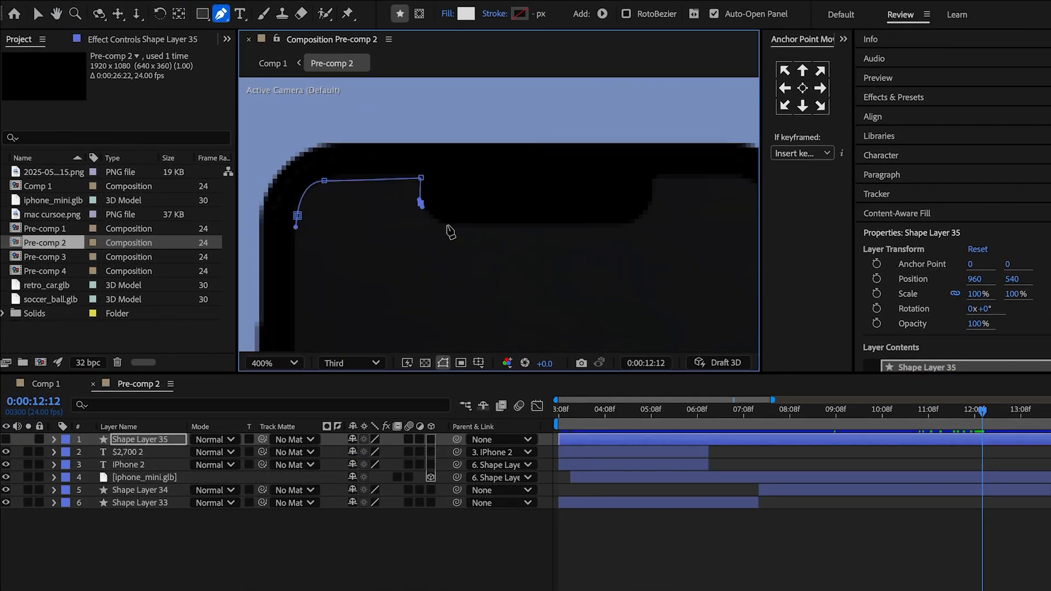
Trace the iPhone screen's upper edge and around the notch with the Pen tool on Shape Layer 35.
left_click_drag(448, 225, 459, 227)
left_click(624, 225)
left_click_drag(650, 206, 405, 184)
left_click(653, 178)
left_click_drag(495, 176, 530, 236)
Continue the pen path down the iPhone screen's sides and around its remaining rounded corners until the outline closes.
left_click_drag(632, 307, 669, 86)
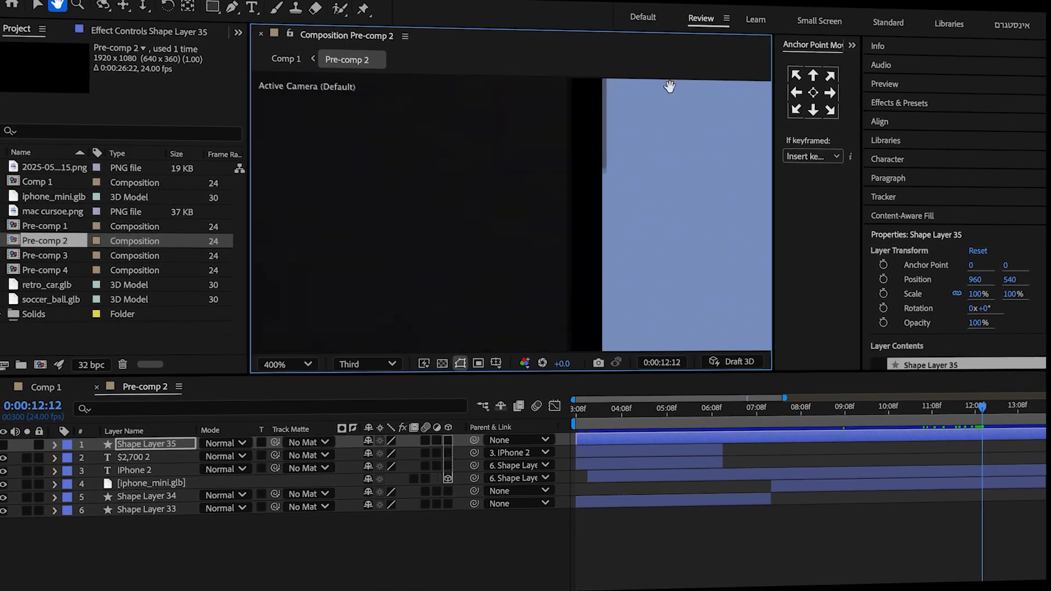
left_click(232, 6)
left_click_drag(621, 223, 622, 230)
left_click_drag(590, 256, 572, 258)
left_click(57, 5)
left_click_drag(339, 180, 706, 205)
left_click(232, 6)
left_click_drag(414, 281, 376, 225)
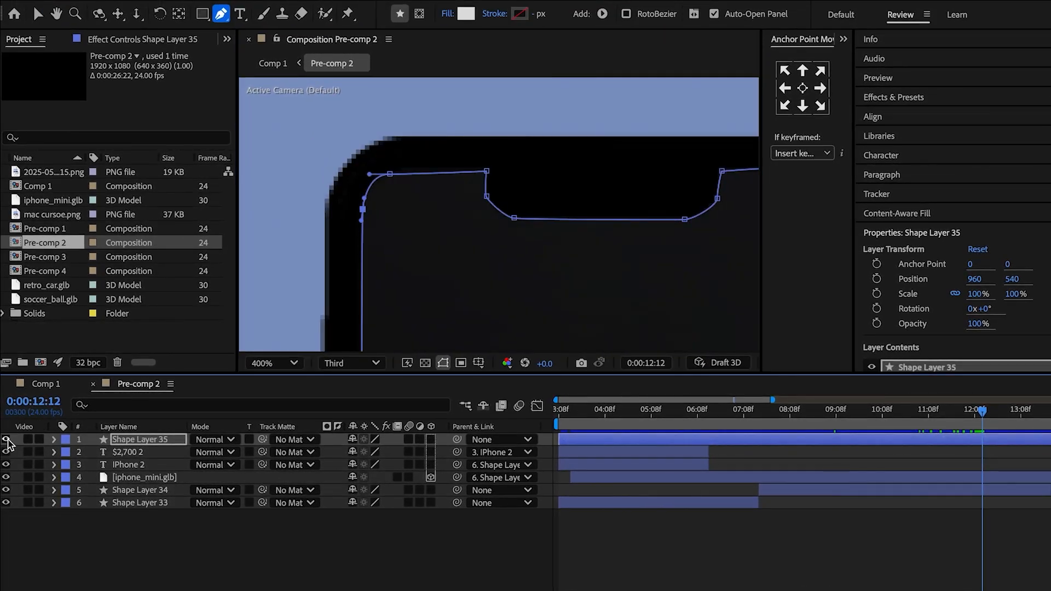
Make Shape Layer 35 visible and delete its Rectangle 1, keeping only the traced screen shape.
left_click(6, 440)
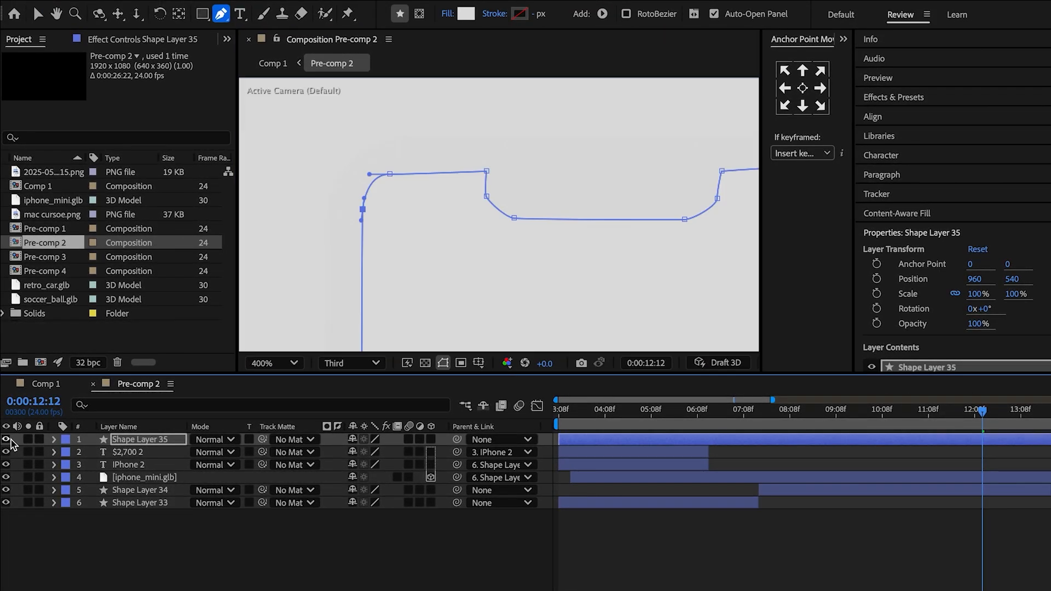
left_click(53, 440)
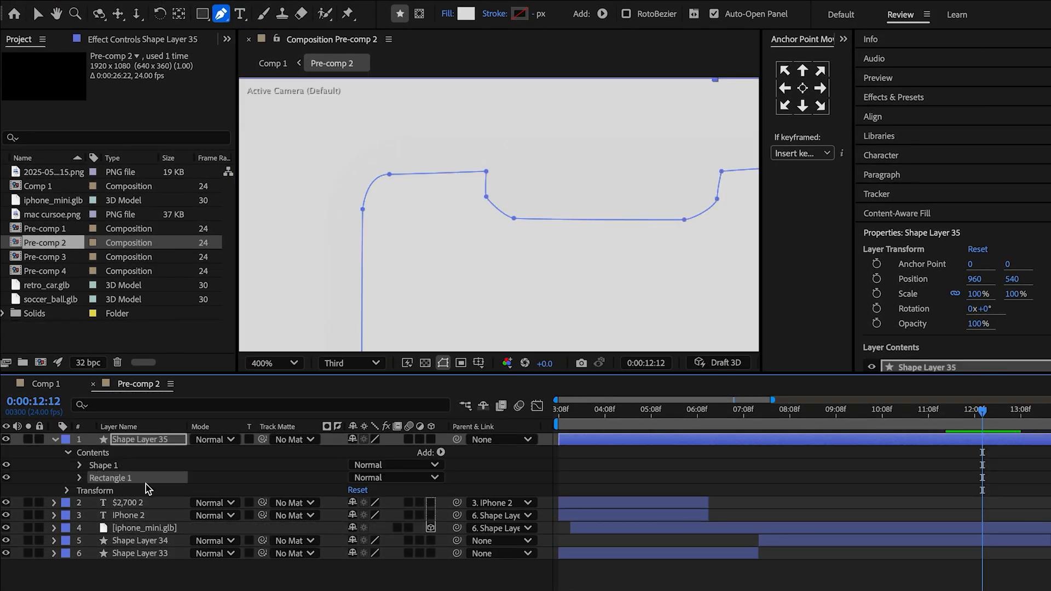
key("Delete")
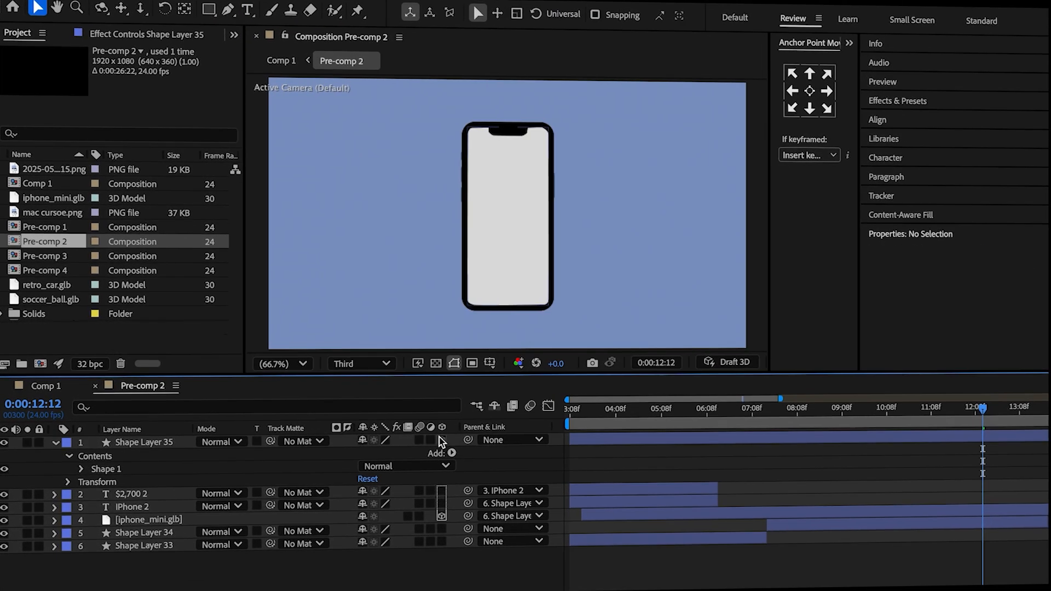
Make Shape Layer 35 a 3D layer and set its Z position to -22.
left_click(441, 441)
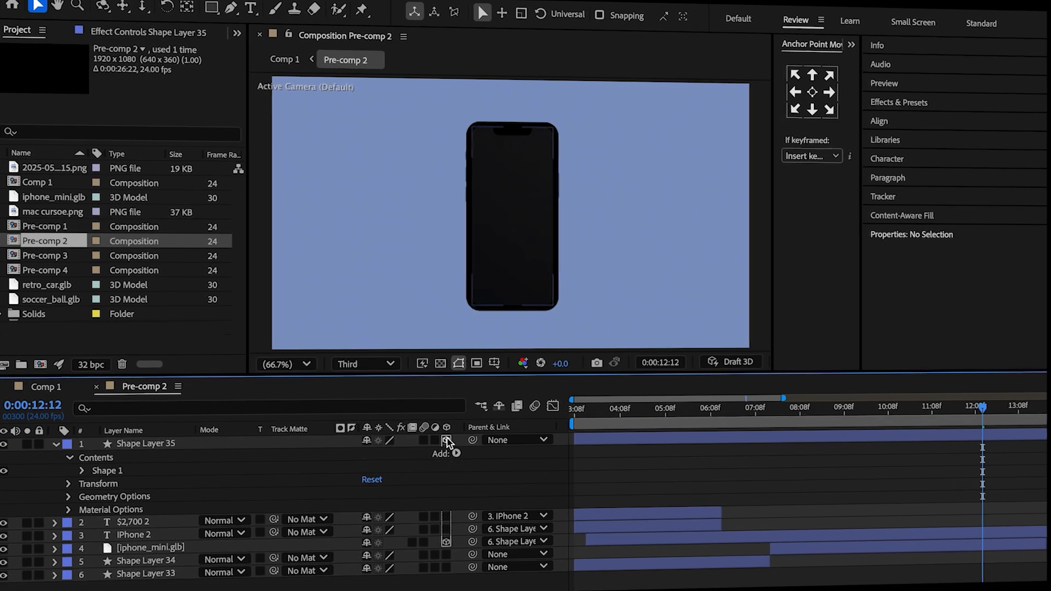
left_click(147, 444)
key("p")
left_click_drag(418, 455, 400, 461)
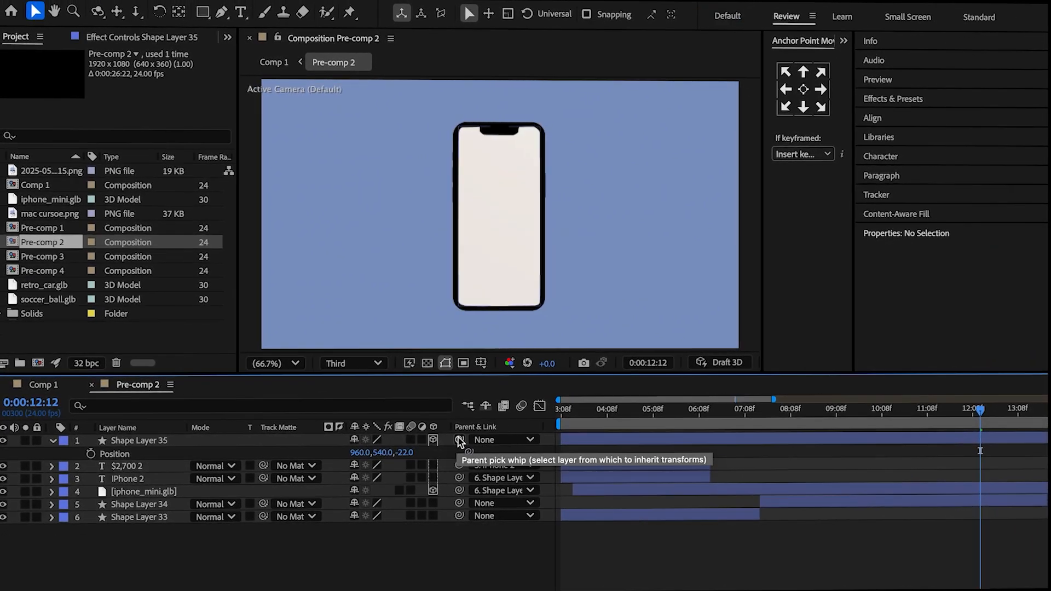
Parent Shape Layer 35 to iphone_mini.glb and split it at the time where Shape Layer 34 begins.
left_click_drag(458, 440, 319, 455)
left_click_drag(192, 496, 164, 490)
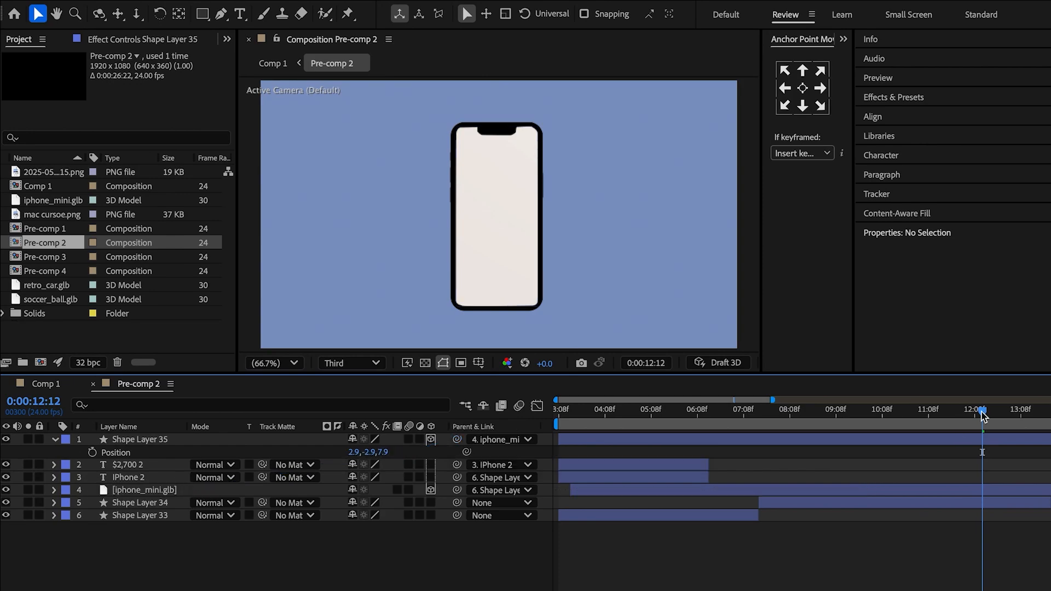
left_click_drag(750, 411, 750, 442)
key("ctrl+shift+d")
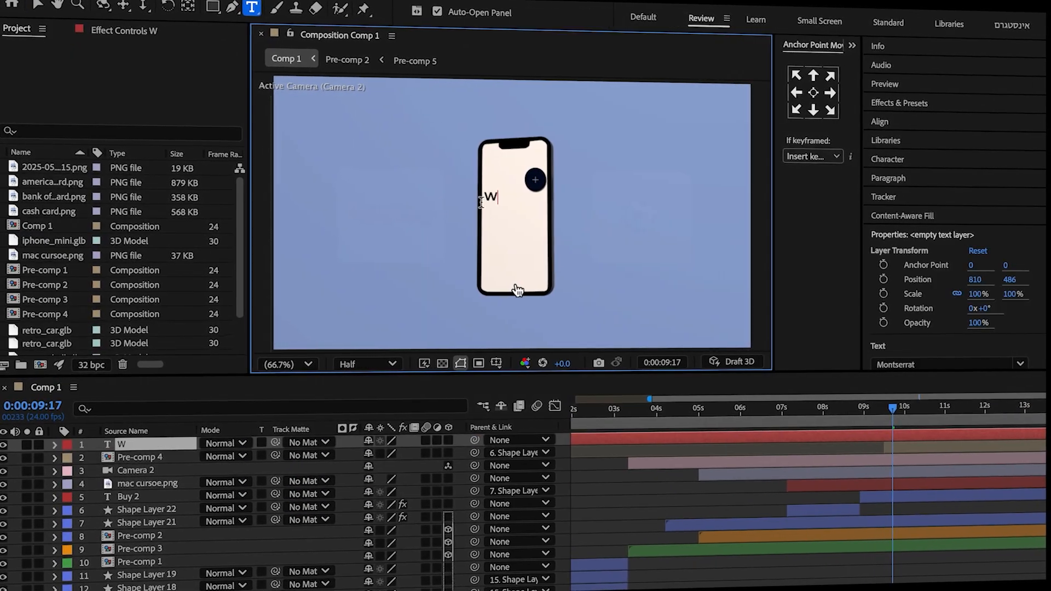
Enter the text "Wallet" in Comp 1 and position it at 909.1, 315.4 near the top of the phone screen.
type("allet")
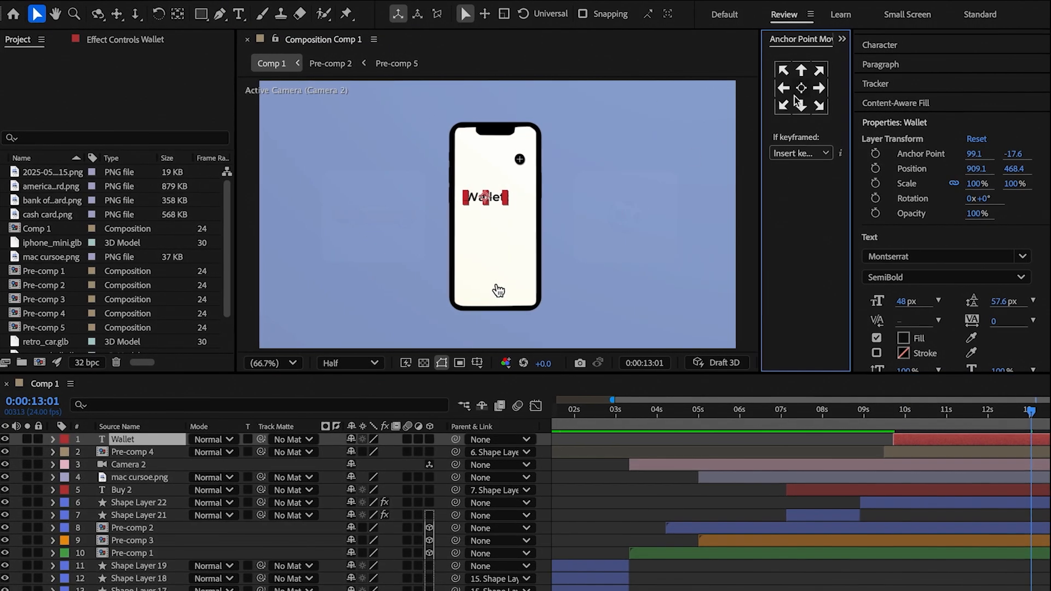
left_click(150, 439)
key("p")
left_click_drag(376, 452, 370, 357)
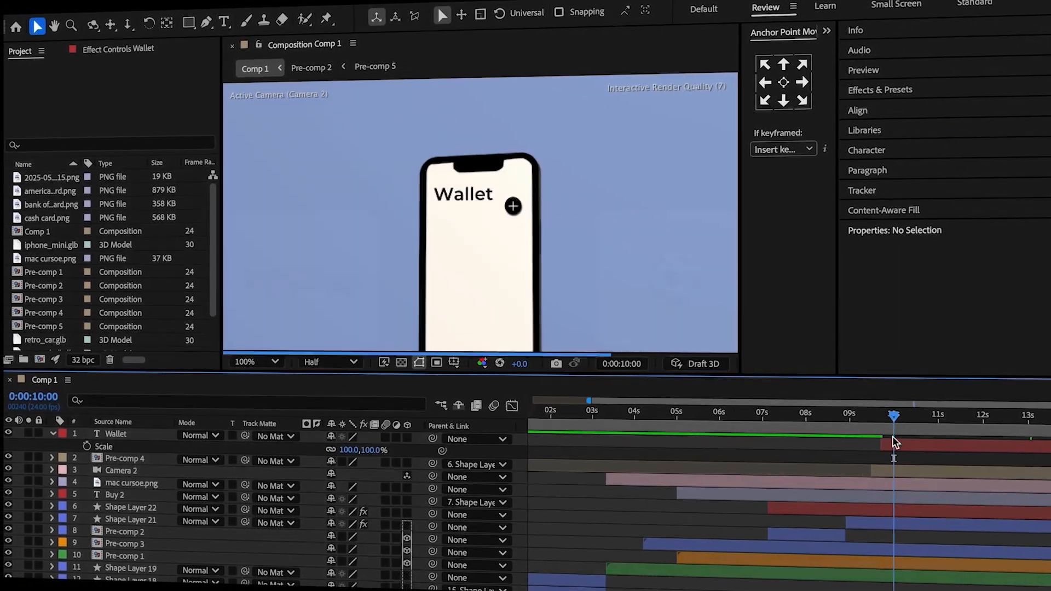
Keyframe the Wallet text's Scale at 50% at 0:00:09:17 and 100% at 0:00:10:00.
left_click(125, 437)
left_click(88, 446)
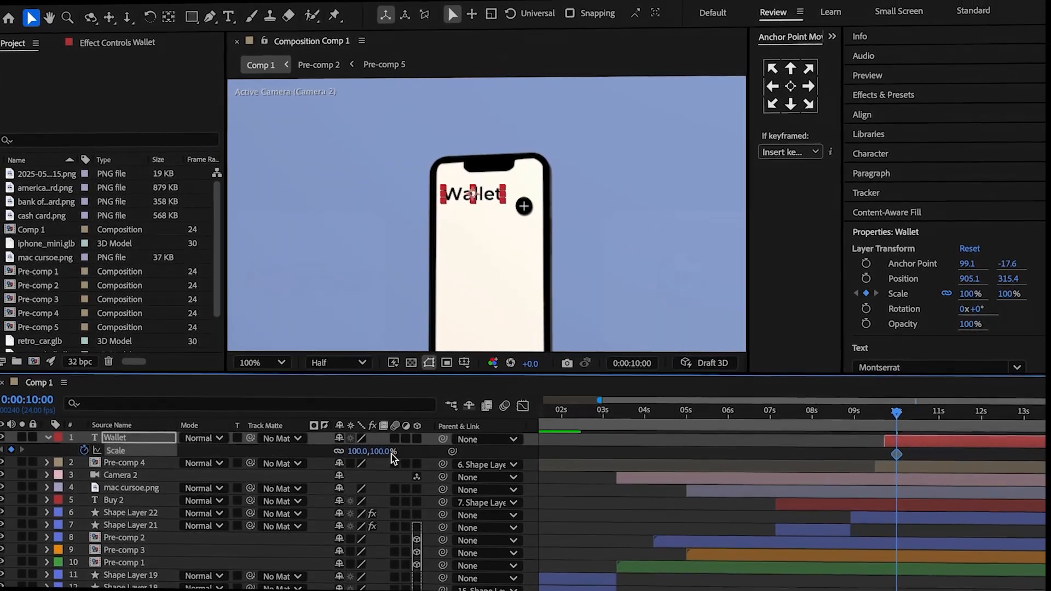
left_click_drag(898, 416, 886, 416)
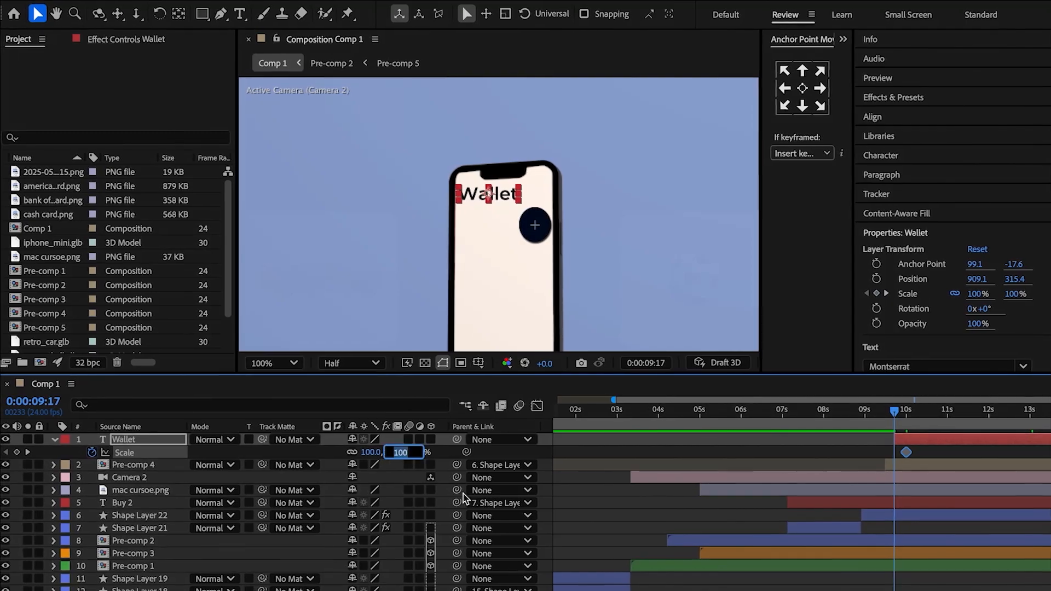
type("50")
key("Return")
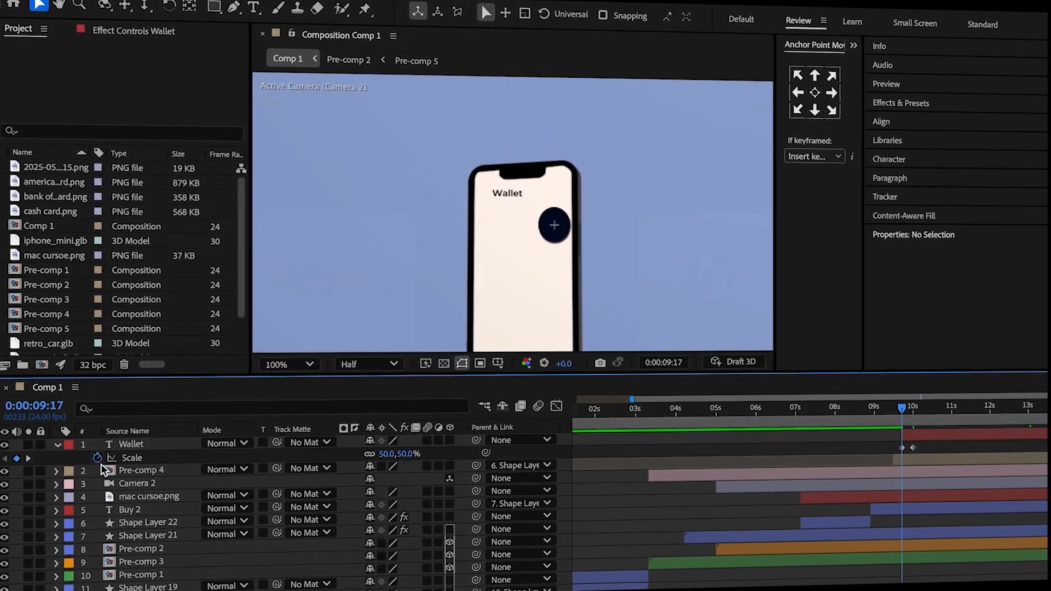
Apply the copied bounce expression to the Wallet text's Scale and set its amp to 0.1.
left_click(98, 458, "alt")
key("ctrl+v")
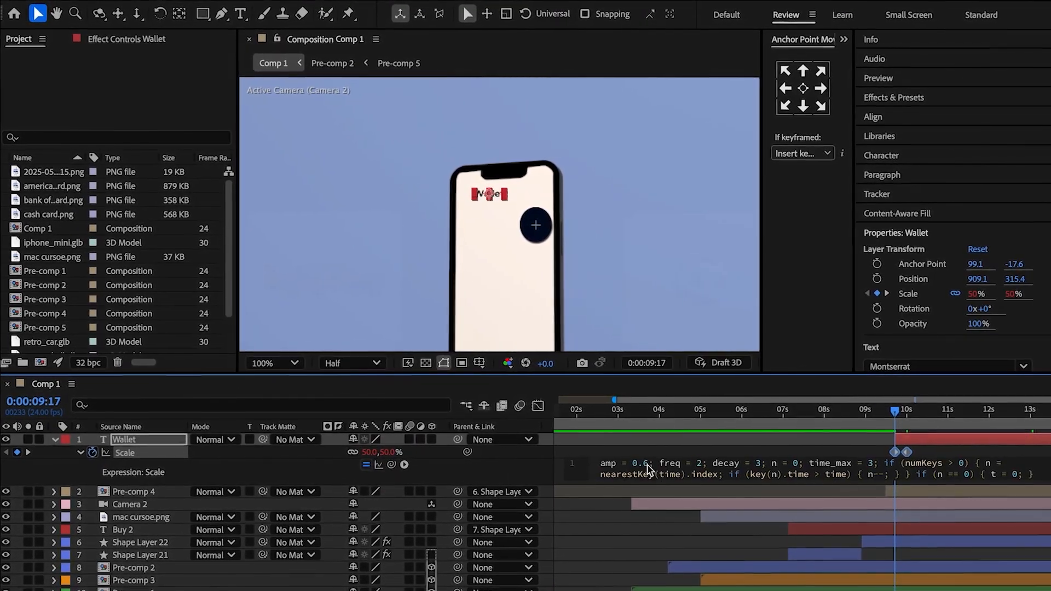
left_click(647, 464)
key("BackSpace")
type("1")
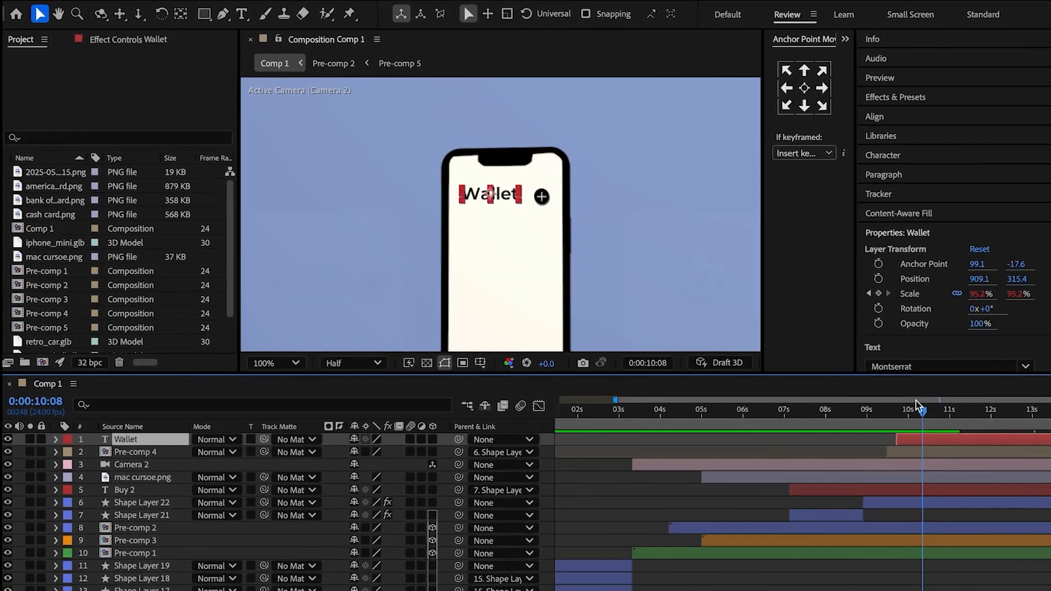
Paste the Wallet text layer into Pre-comp 2 and shift it to start at 0:00:08:20.
left_click_drag(916, 404, 894, 406)
double_click(892, 529)
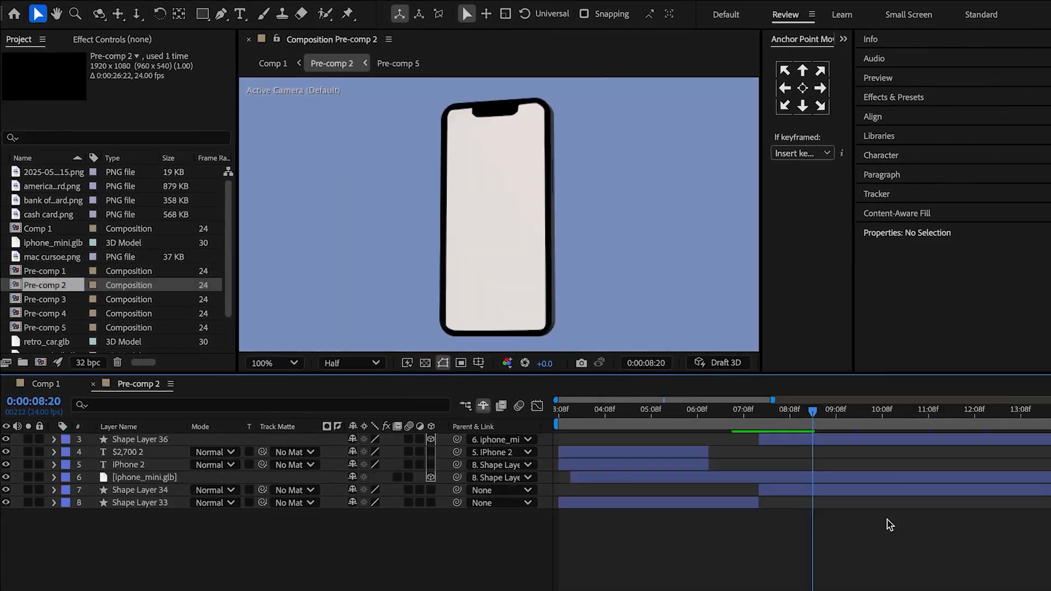
key("ctrl+v")
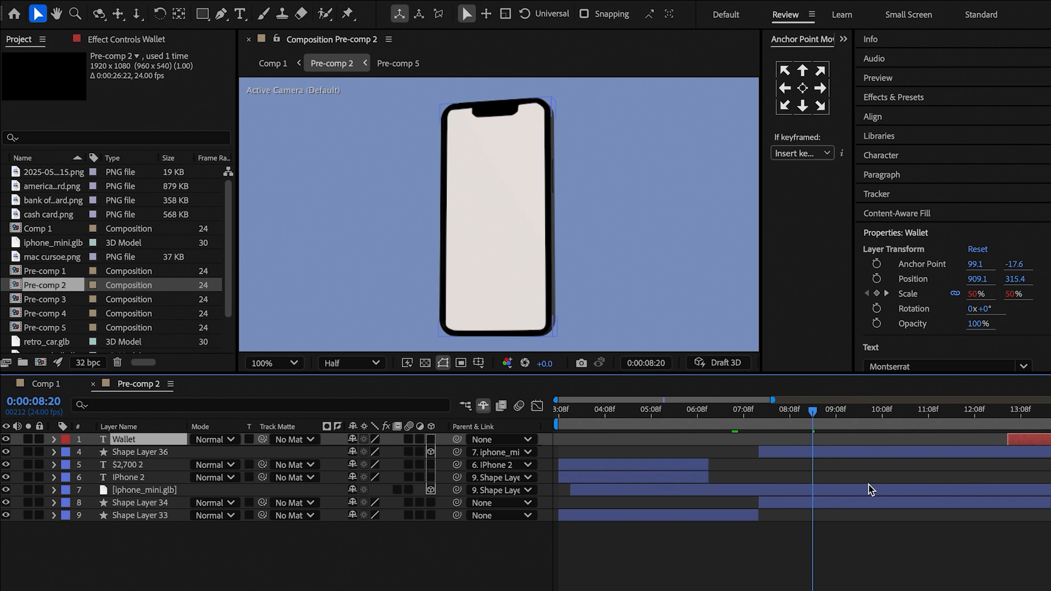
left_click_drag(850, 453, 843, 454)
Make the Wallet layer 3D, bring it in front of the phone screen in Z, and parent it to Shape Layer 36.
left_click(431, 439)
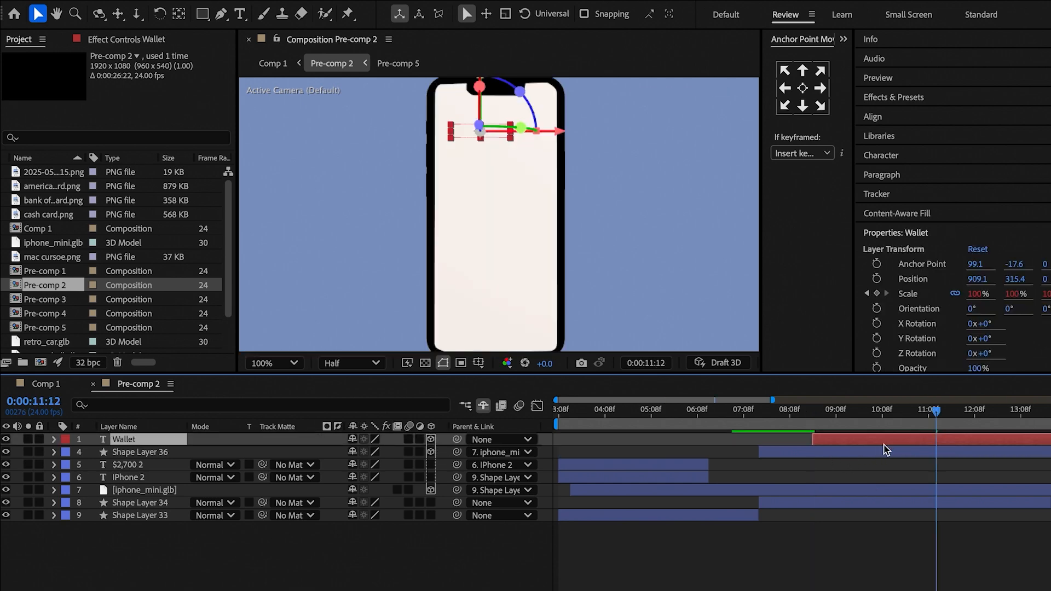
key("p")
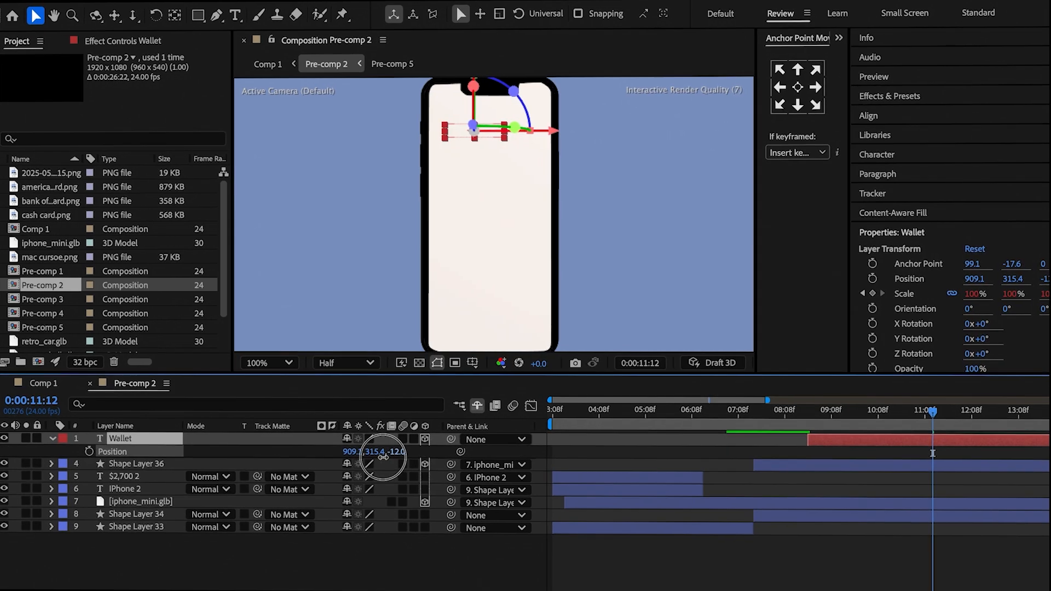
left_click_drag(383, 456, 374, 460)
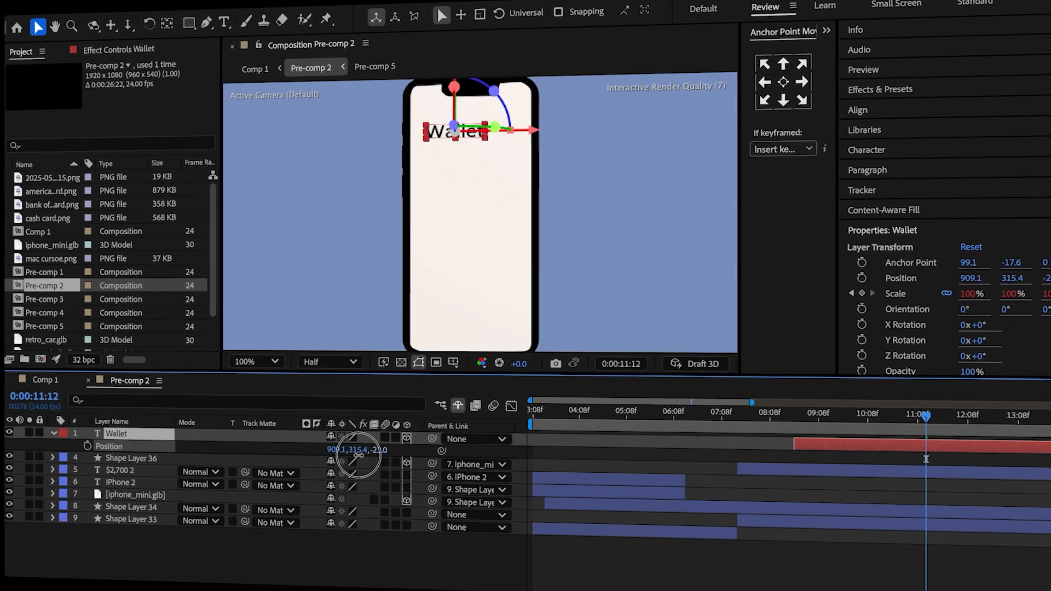
left_click(322, 545)
left_click_drag(433, 438, 158, 476)
left_click_drag(157, 474, 157, 474)
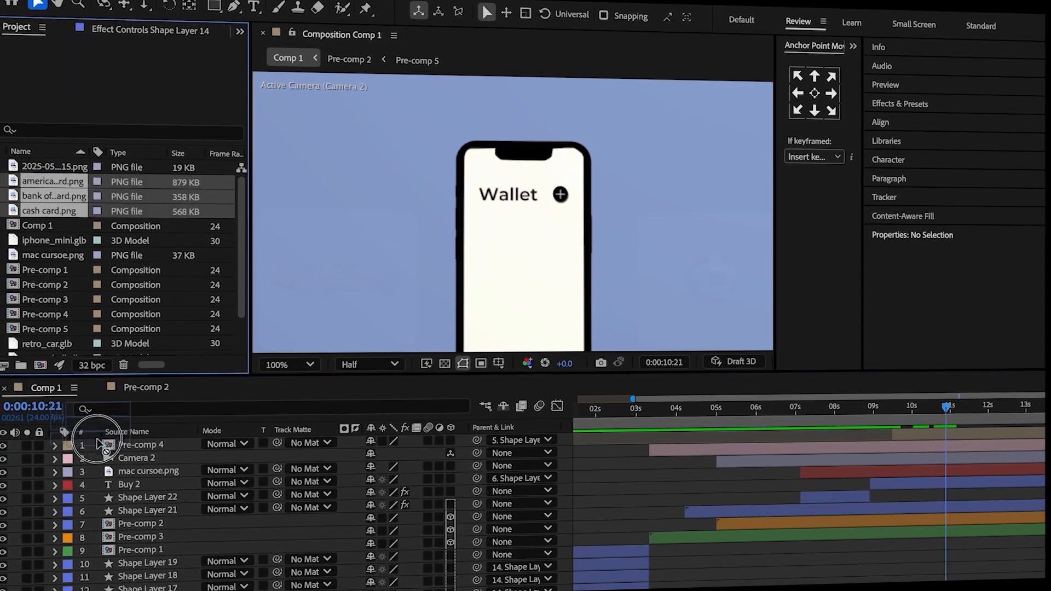
Add the world, cash, bank of america and american express card images to Comp 1, scaled to 35% and positioned at 947, 485.
left_click_drag(94, 434, 165, 428)
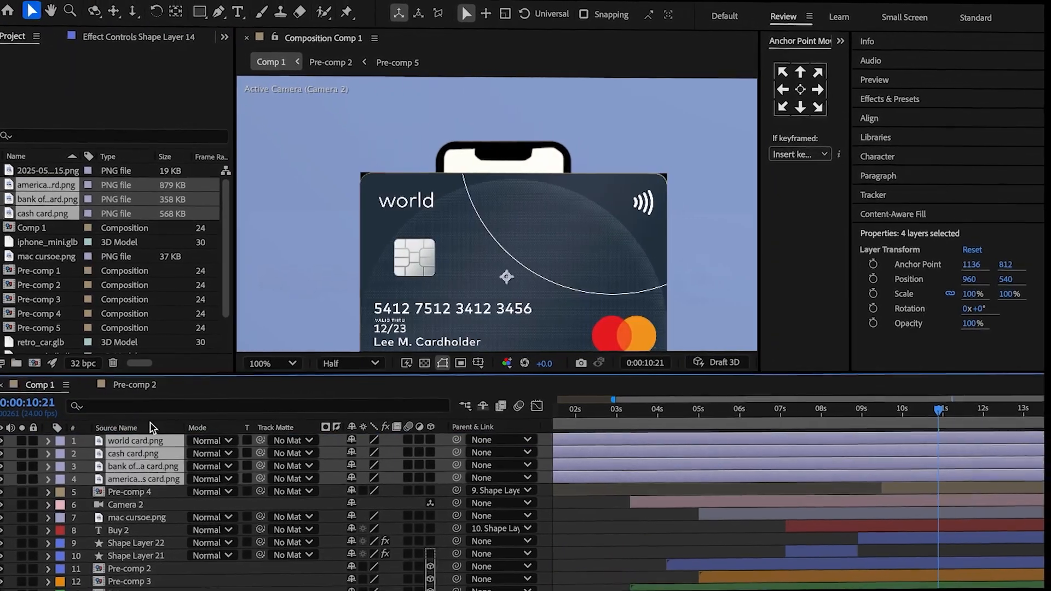
key("s")
left_click_drag(386, 451, 405, 413)
key("p")
Mask the card images to their edges and stagger them vertically on the phone, american express highest and world lowest.
left_click_drag(471, 213, 546, 300)
left_click_drag(466, 212, 515, 298)
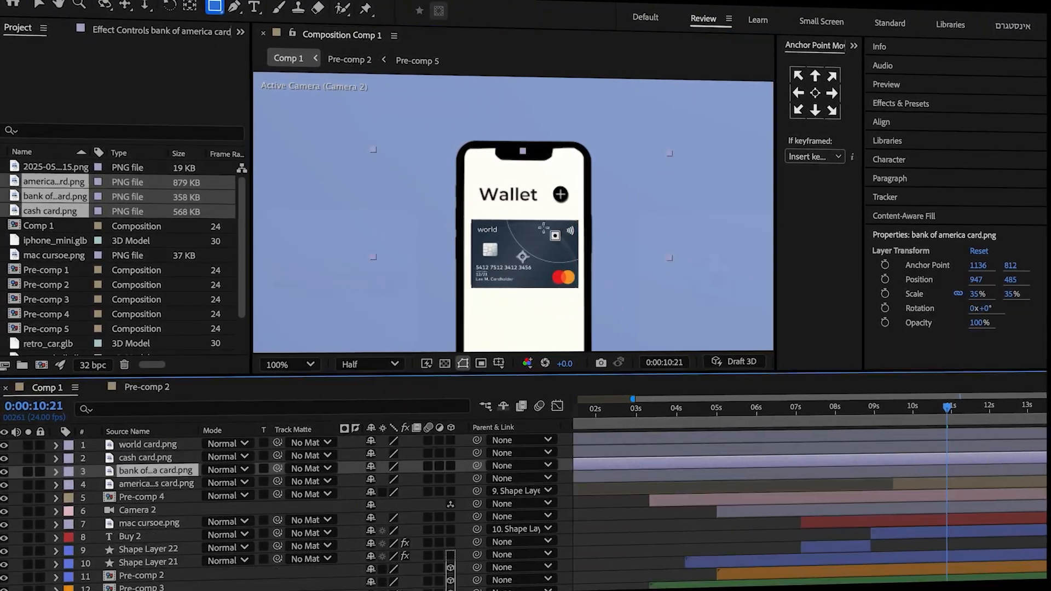
left_click_drag(468, 218, 574, 294)
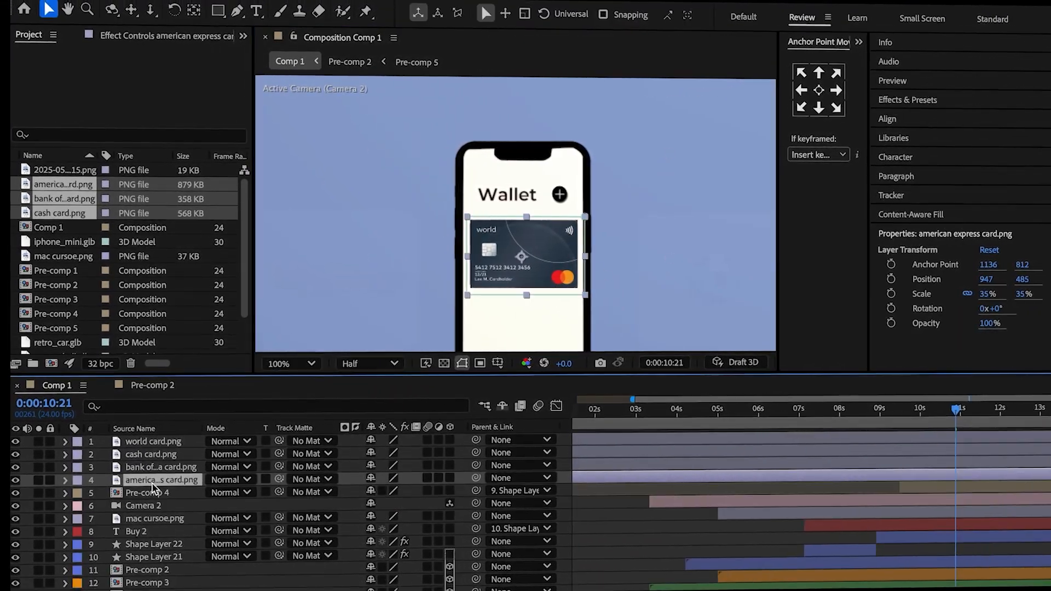
left_click(174, 441, "shift")
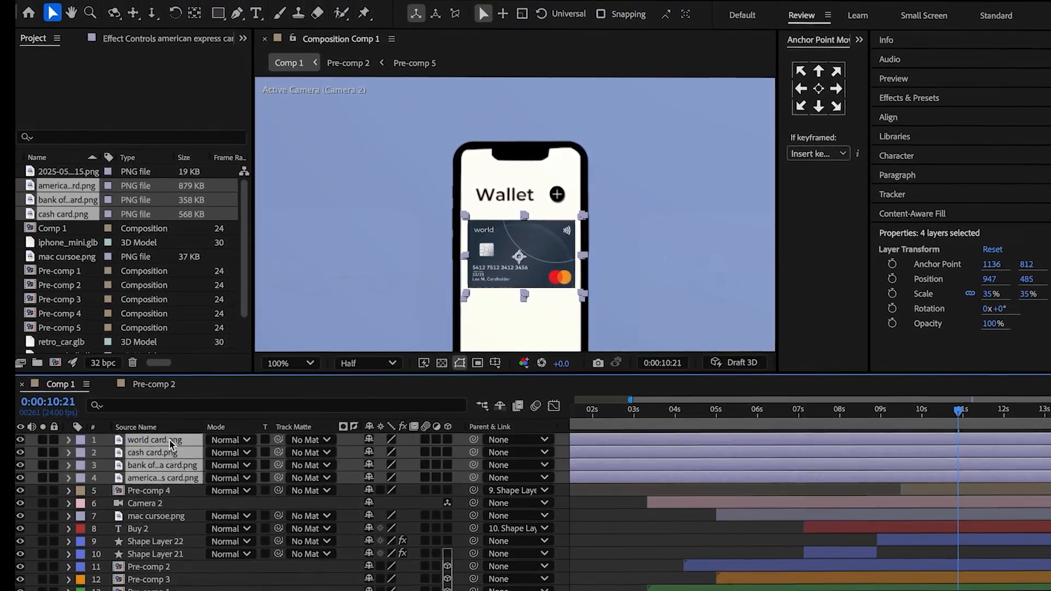
left_click_drag(389, 453, 414, 453)
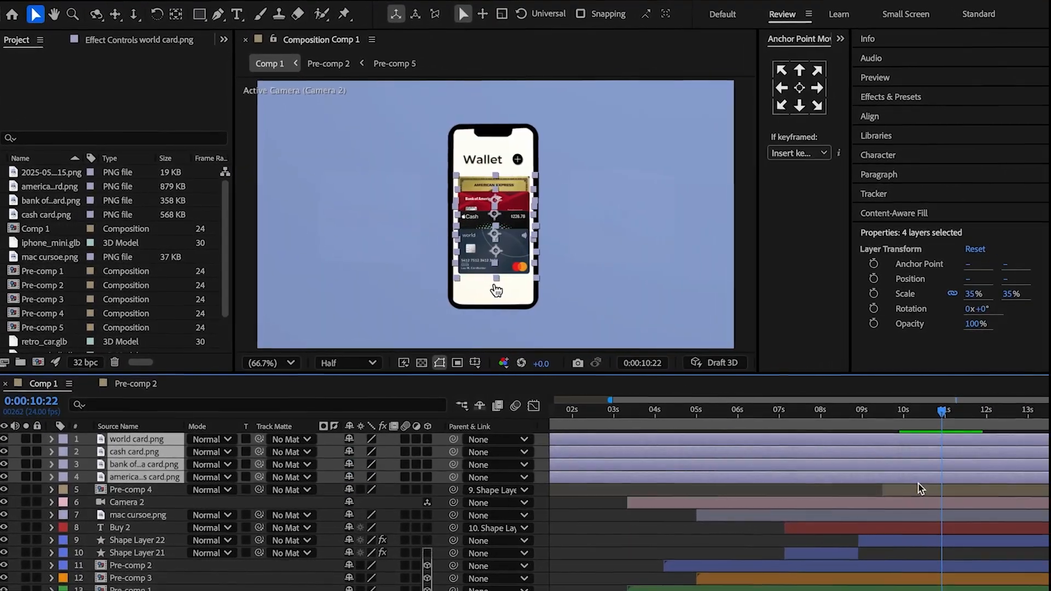
Transfer the four card layers from Comp 1 into Pre-comp 2 and pre-compose them together.
double_click(802, 562)
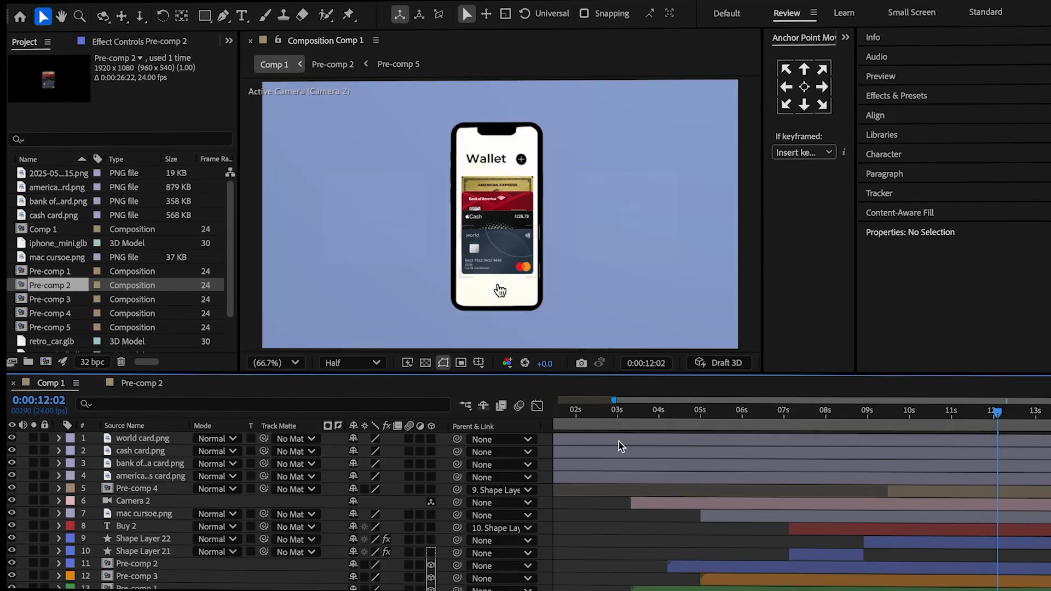
left_click(627, 481, "shift")
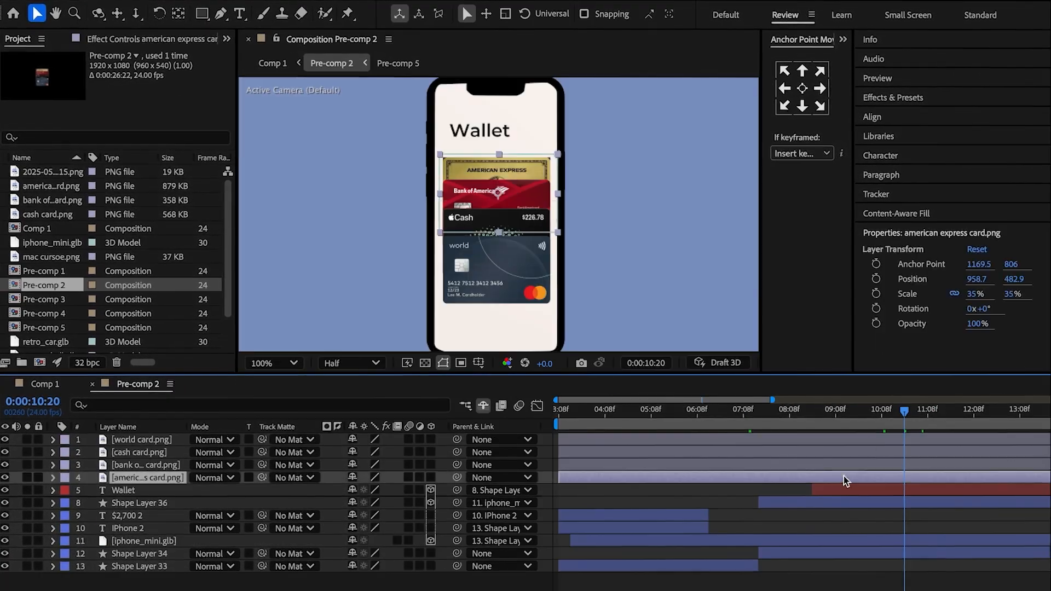
left_click(873, 438, "shift")
right_click(873, 437)
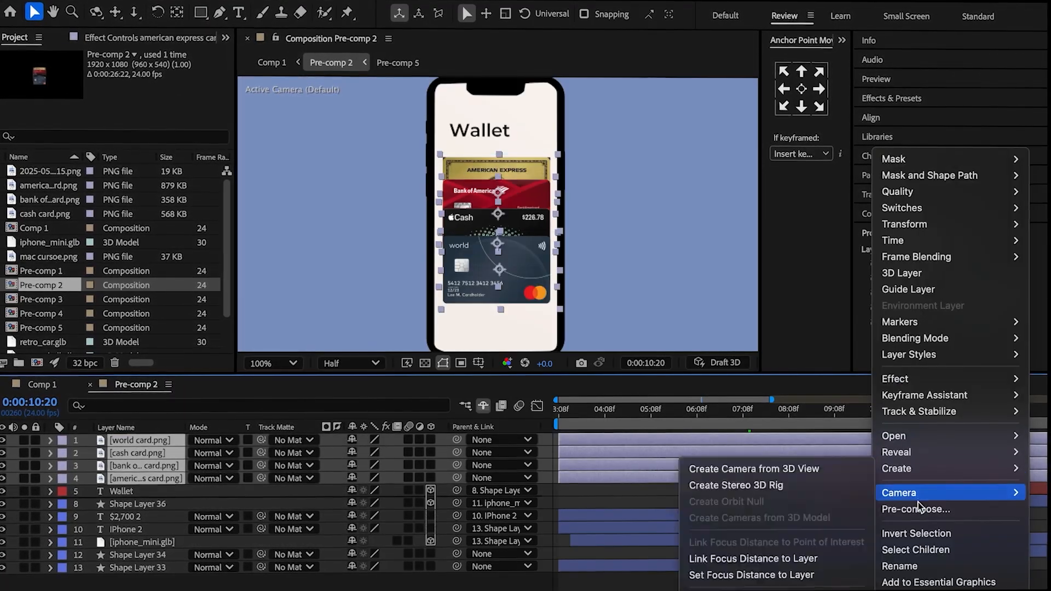
left_click(916, 508)
key("Return")
Make Pre-comp 6 3D, bring it in front of the screen, parent it to Shape Layer 36, and scale it to 105%.
left_click(430, 439)
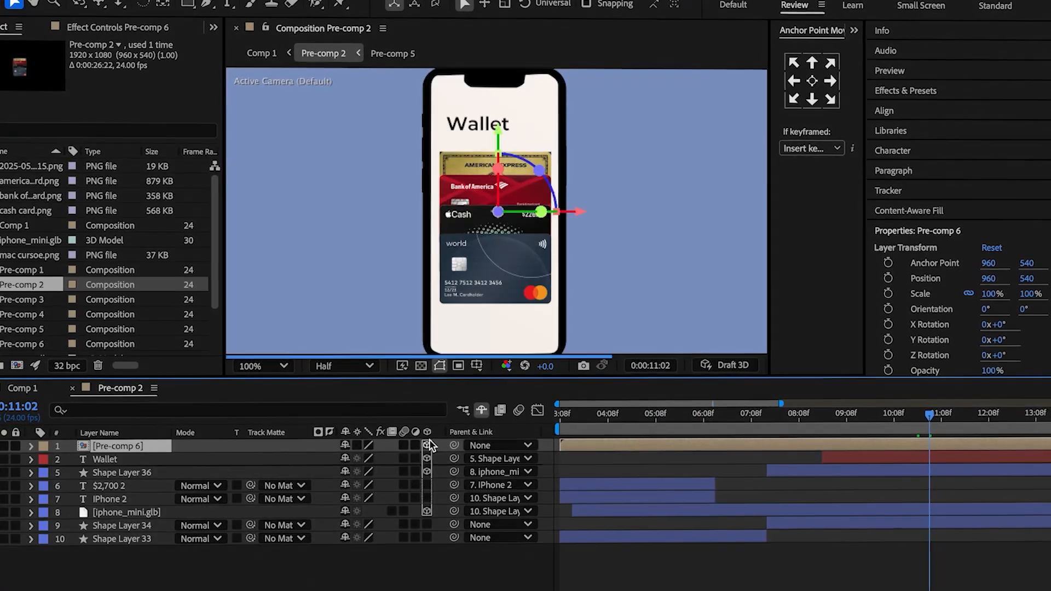
key("p")
left_click_drag(395, 457, 371, 452)
key("p")
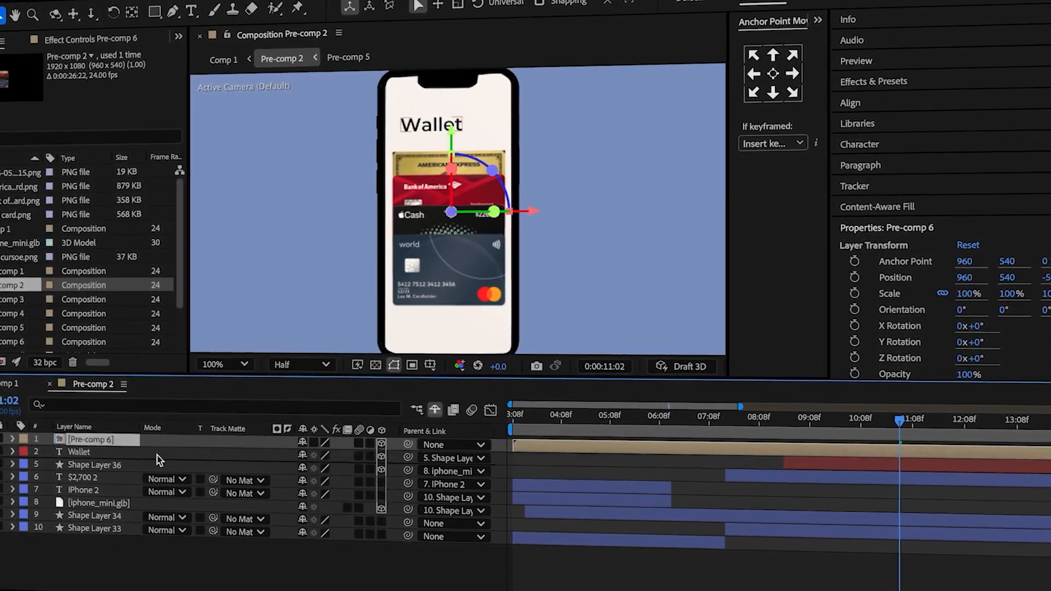
key("s")
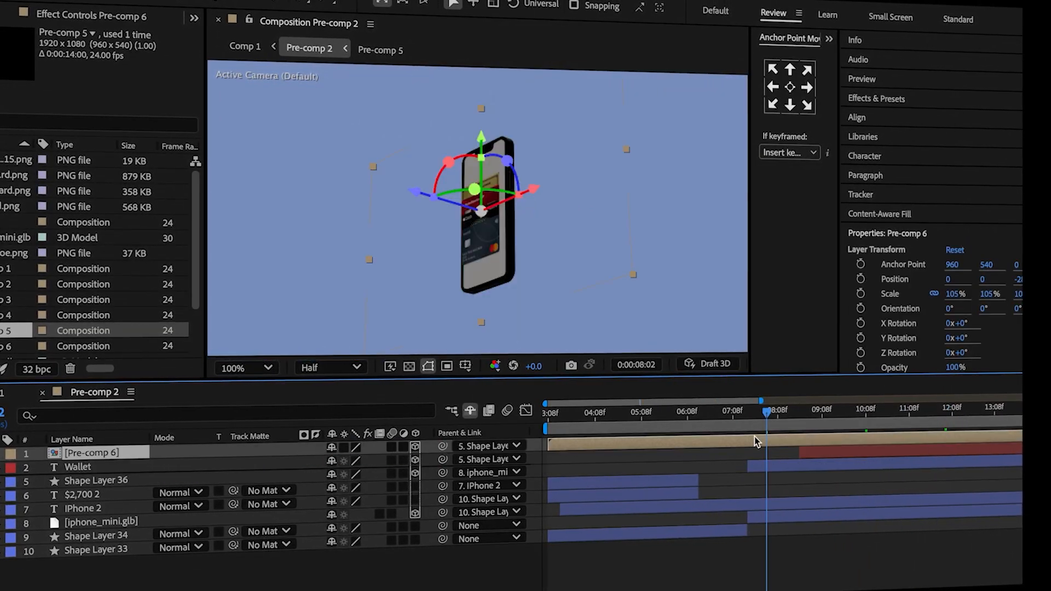
Open Pre-comp 6 and trim all four card layers to start at 0:00:04:18.
double_click(756, 437)
key("ctrl+a")
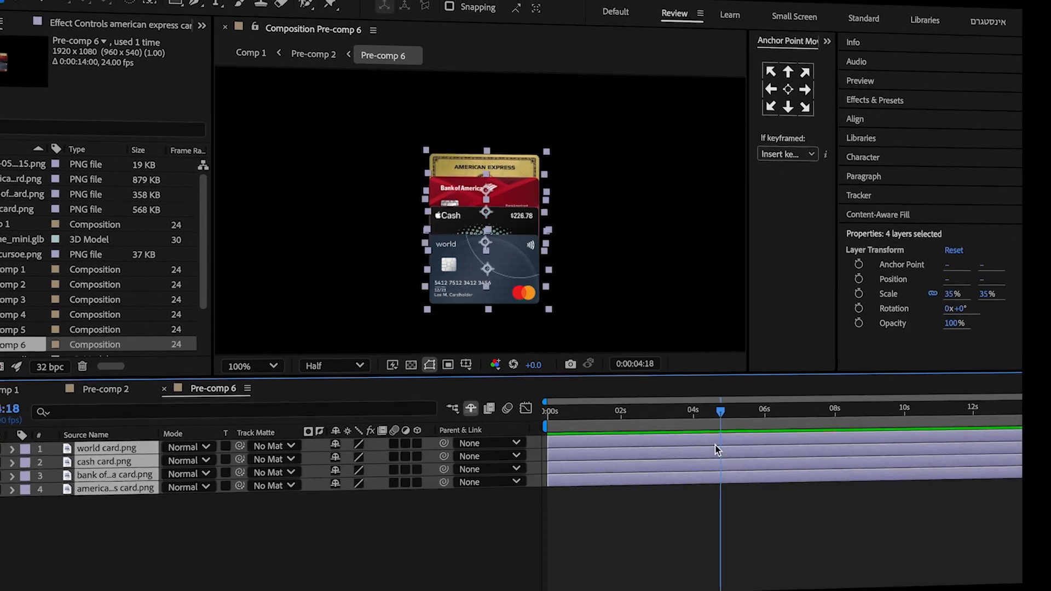
left_click_drag(560, 480, 725, 486)
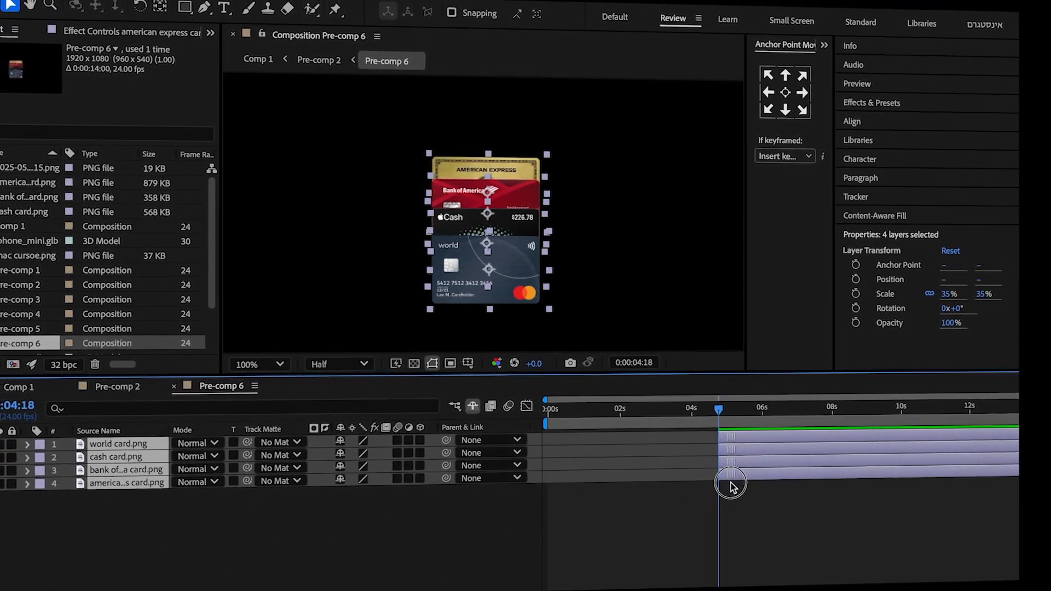
Keyframe the four cards' Position to rise into place, lowering them together at 0:00:04:18 with the world card at Y 731.3.
key("p")
left_click(726, 412)
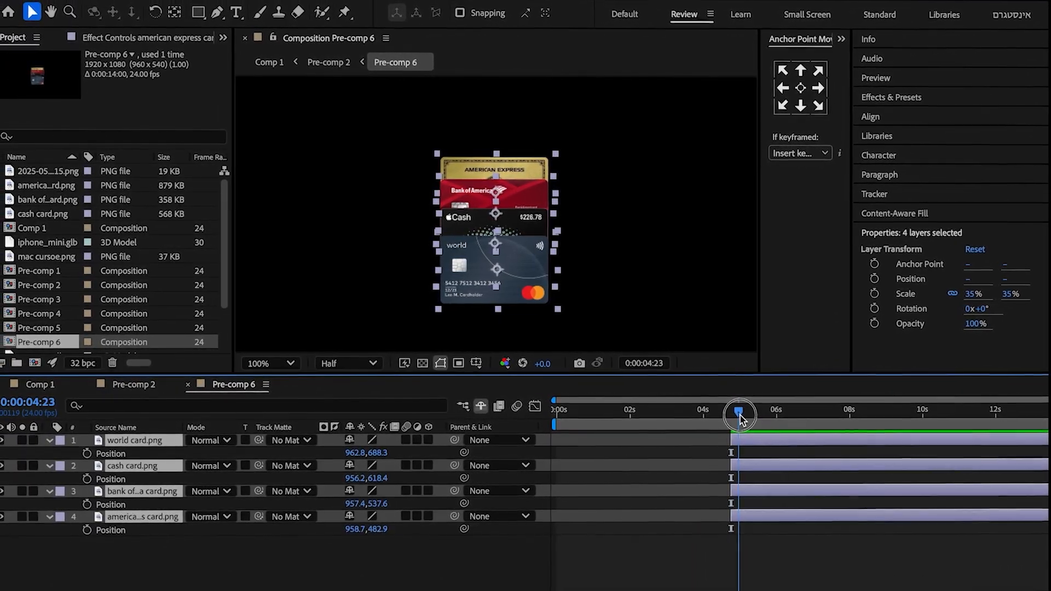
left_click_drag(740, 419, 743, 418)
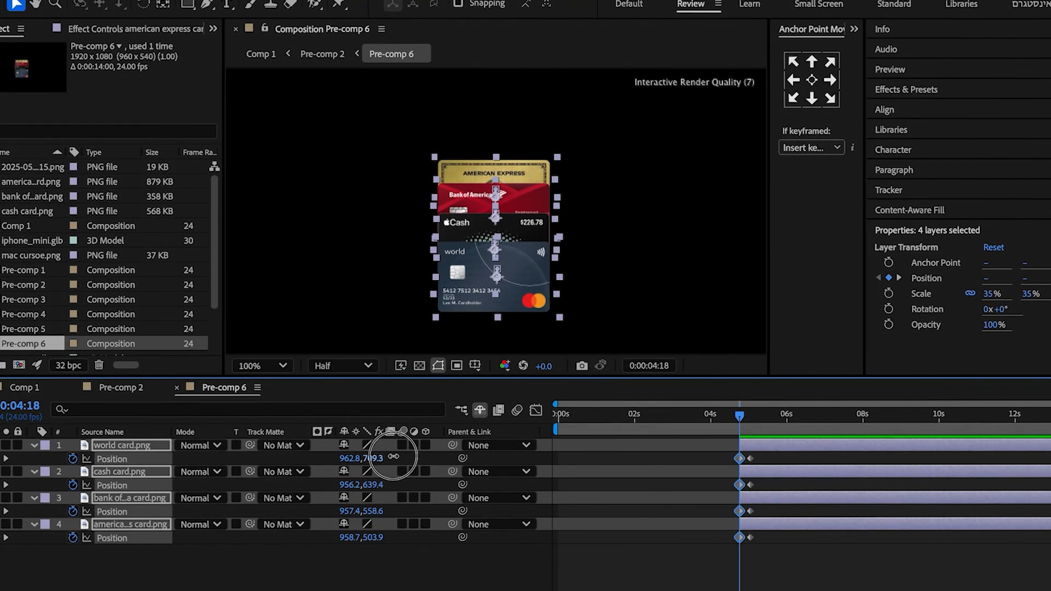
left_click(87, 558)
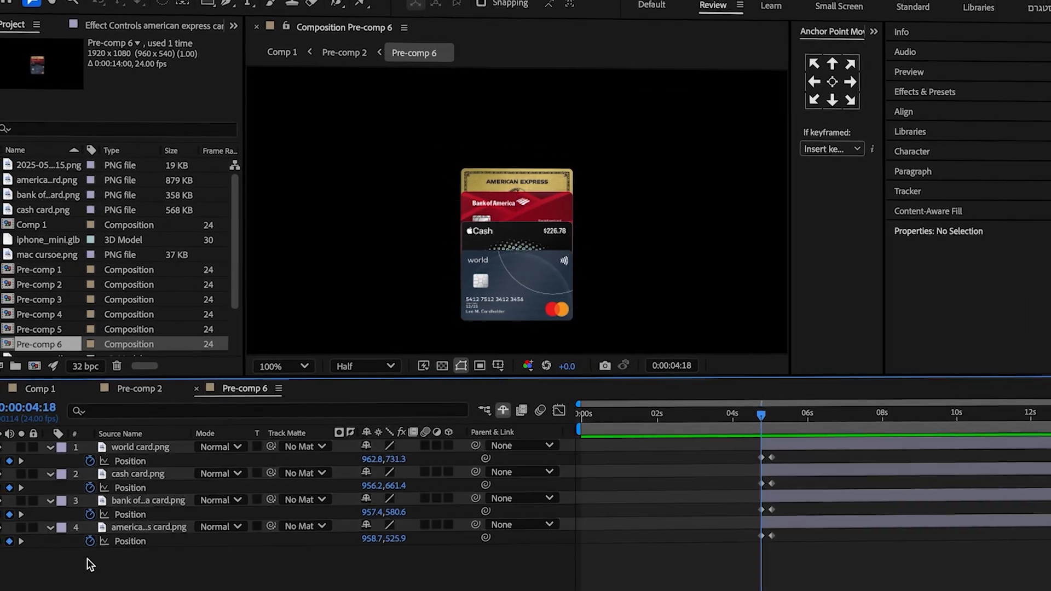
Add a bounce expression to the world card's Position with amp 0.2, freq 2 and decay 3.
left_click(91, 462, "alt")
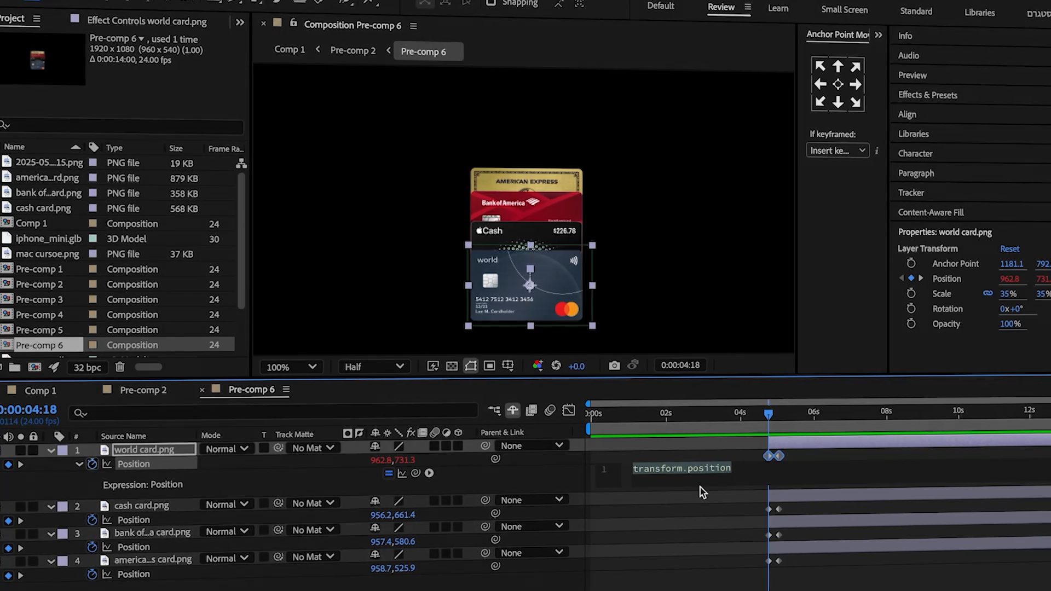
double_click(680, 469)
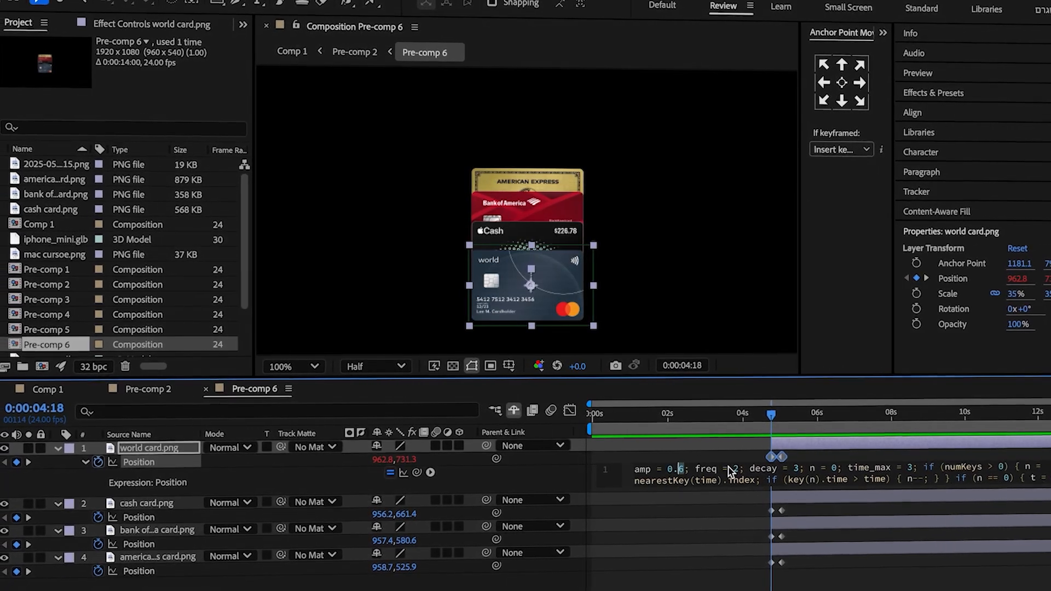
type("2")
left_click(680, 540)
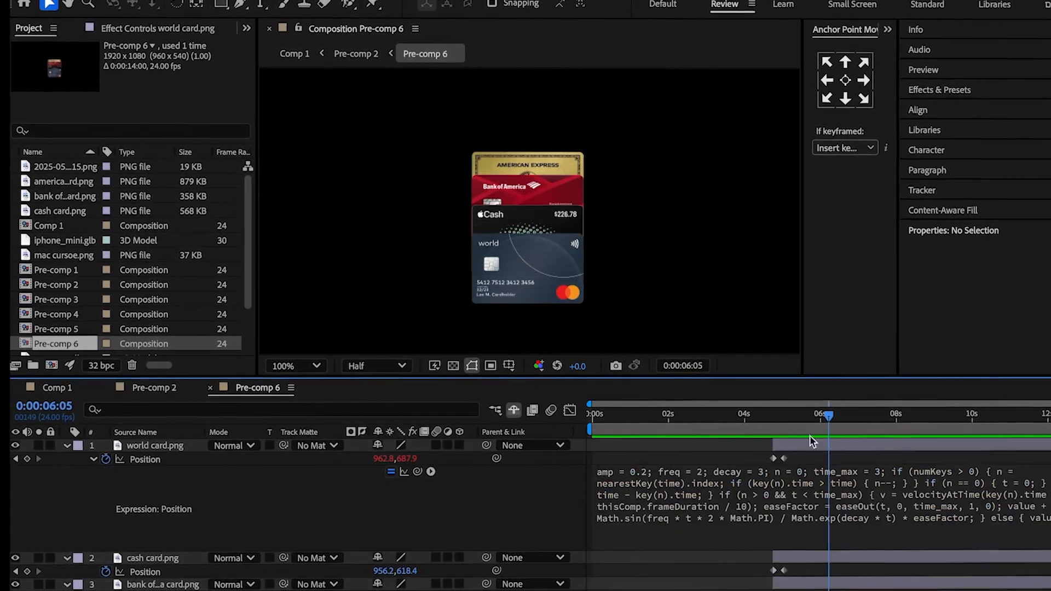
Copy the world card's bounce expression onto the Position of the cash, Bank of America and American Express cards.
left_click(686, 481)
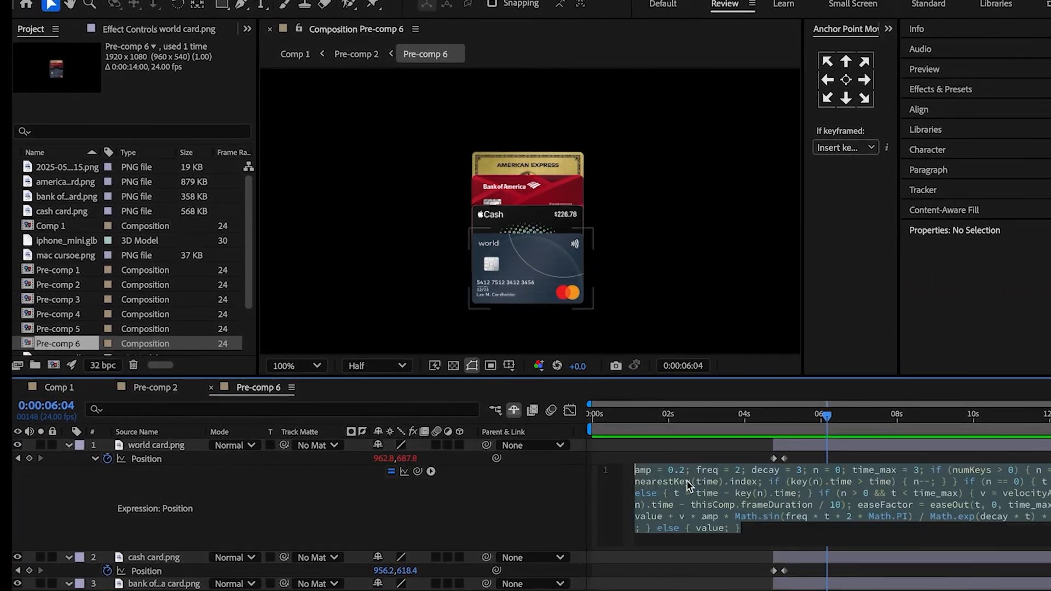
left_click(96, 459)
left_click(108, 485, "alt")
key("super+v")
left_click(96, 485)
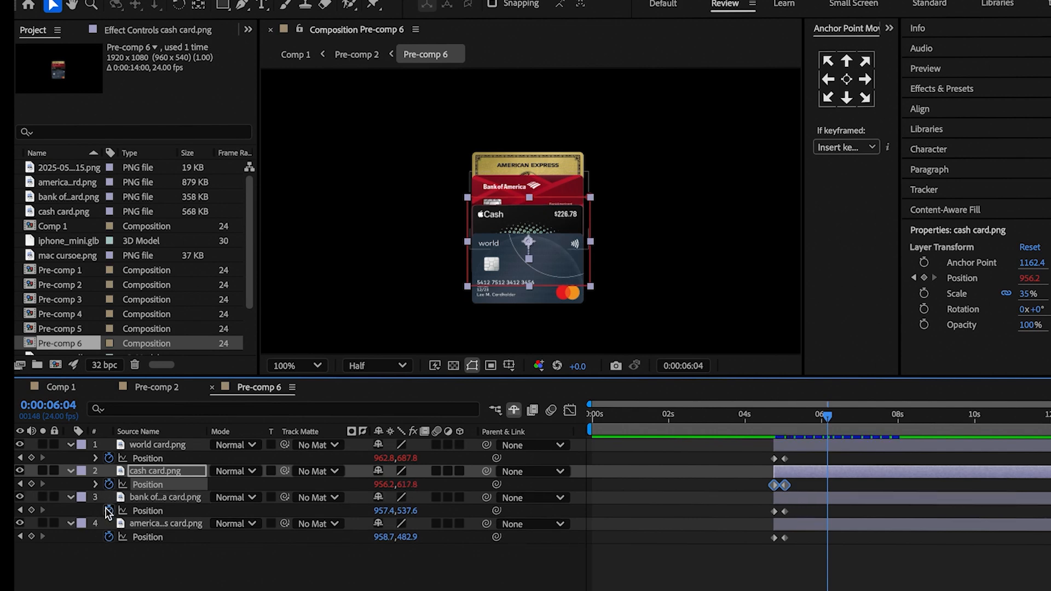
left_click(107, 511, "alt")
key("super+v")
left_click(105, 536)
left_click(89, 510)
left_click(101, 538, "alt")
key("super+v")
left_click(89, 538)
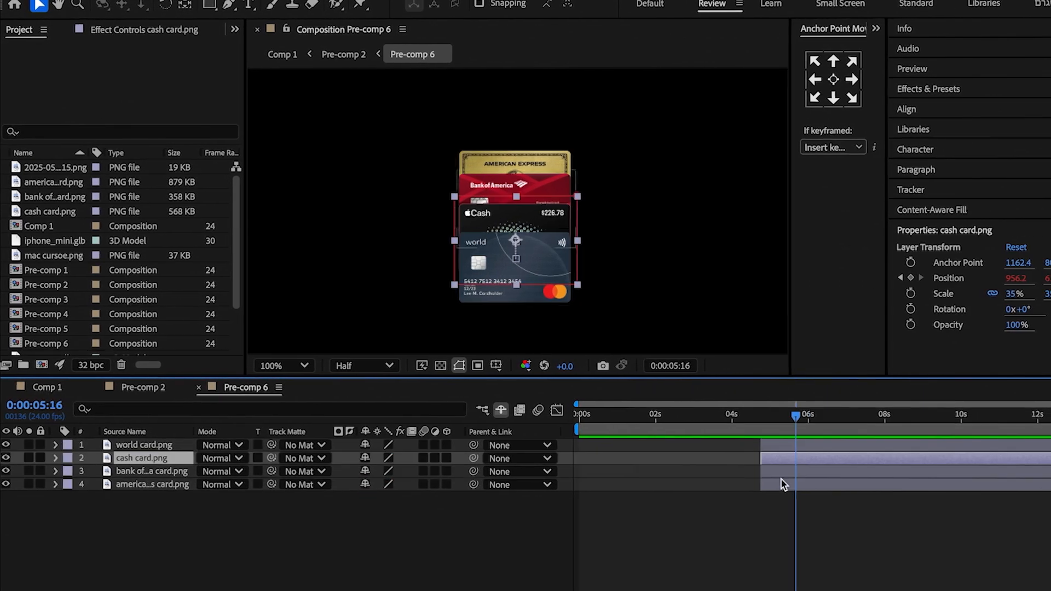
Stagger the start times of the card layers from American Express up to world, and make all four layers 3D.
left_click_drag(781, 473, 811, 462)
left_click(796, 449)
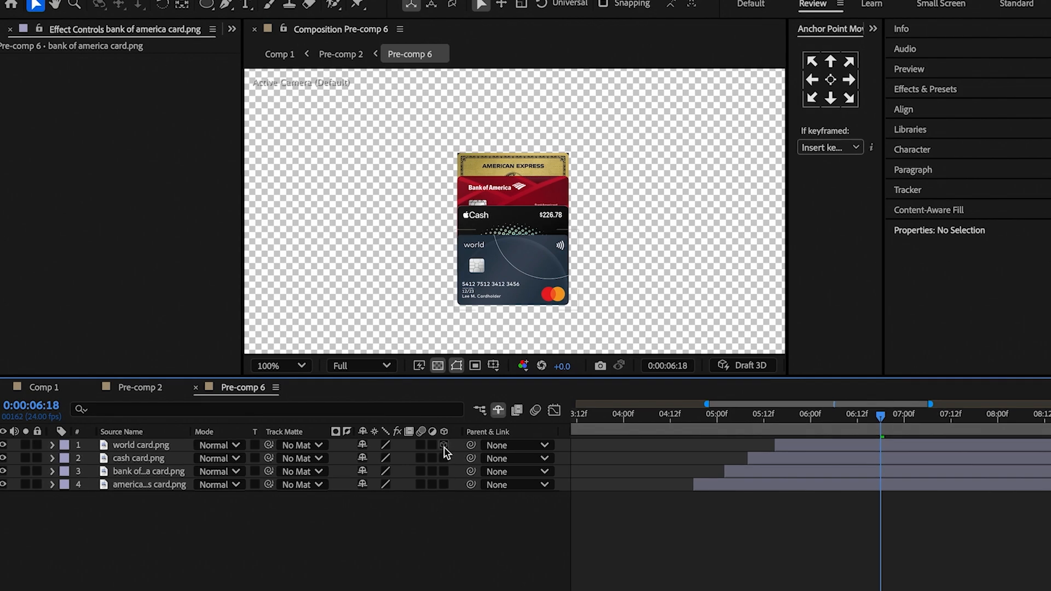
left_click_drag(444, 445, 444, 484)
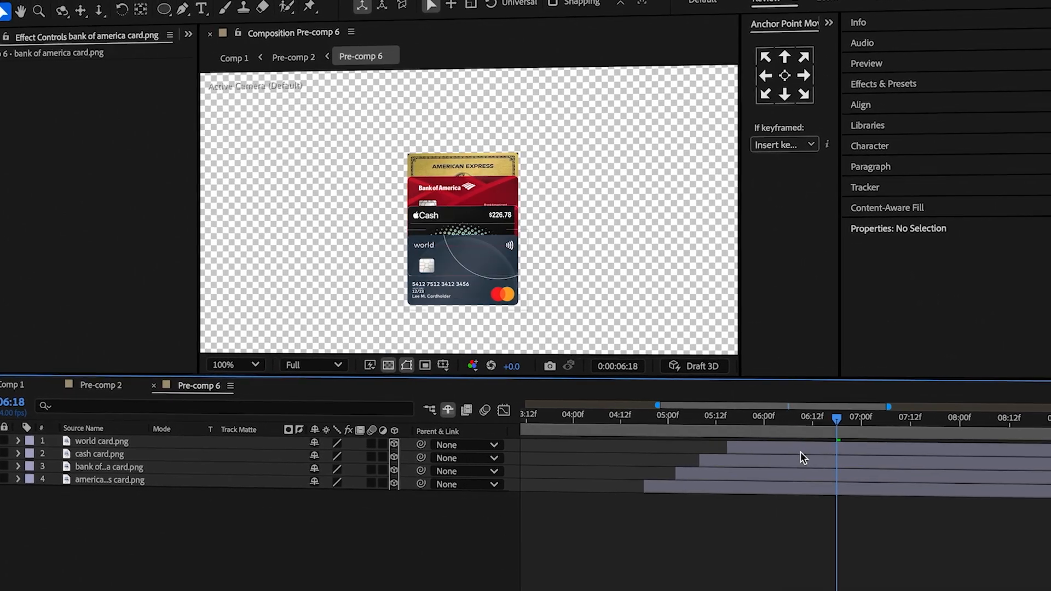
Set the world card's Z position to -3 at its first Position keyframe, 0:00:05:15.
left_click(800, 451)
key("p")
left_click_drag(793, 422, 746, 434)
key("j")
left_click(345, 460)
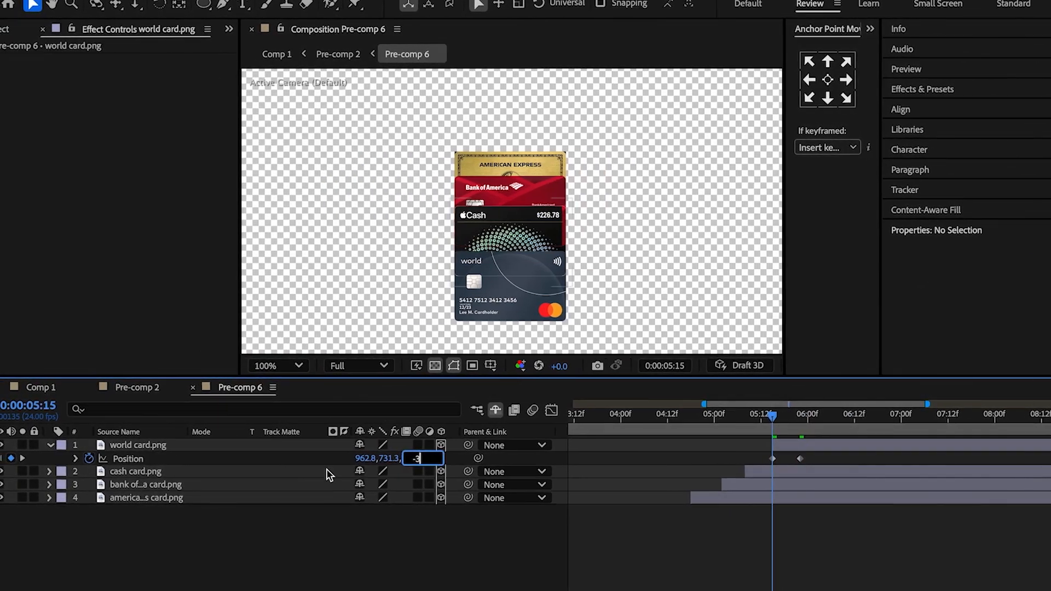
Set the cash card's Z position to -2 at its first Position keyframe, 0:00:05:08.
left_click(157, 473)
key("p")
key("j")
left_click(417, 487)
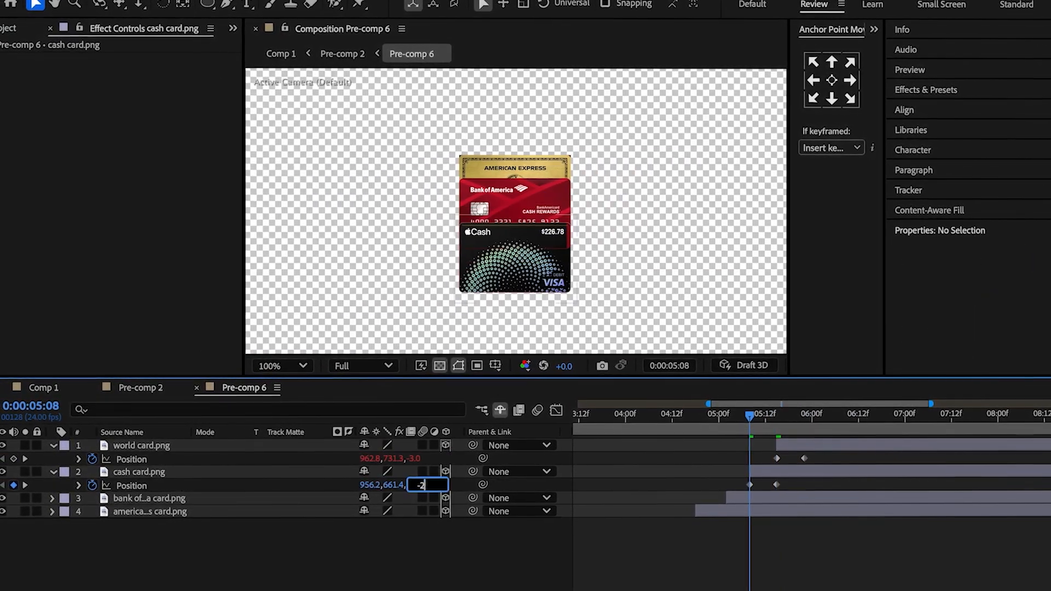
key("Return")
Set the Bank of America card's Z position to -1 at its first Position keyframe, 0:00:05:02.
left_click(307, 498)
key("p")
key("j")
left_click(420, 511)
type("-1")
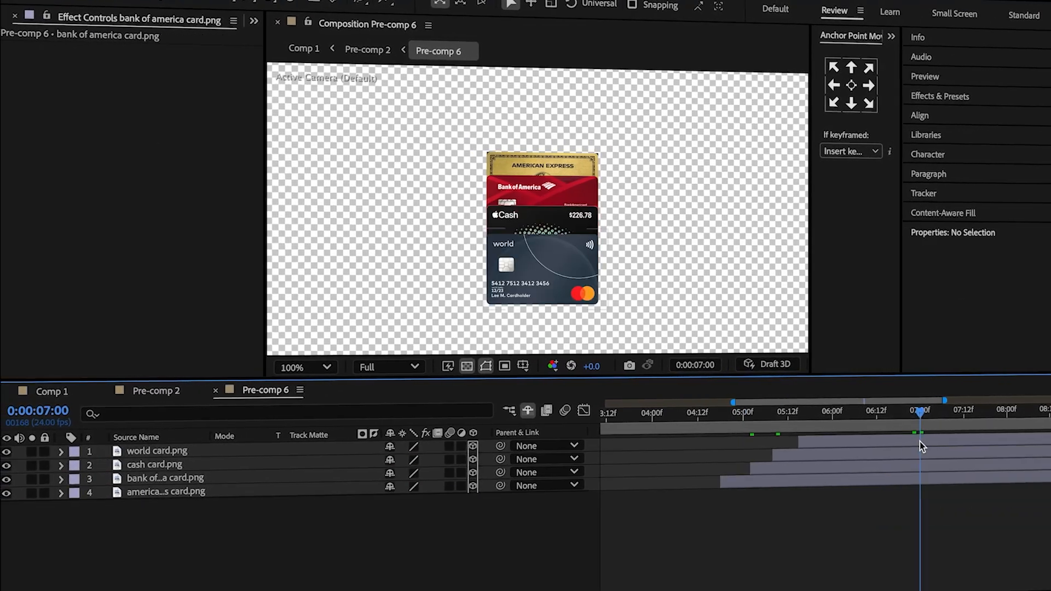
Keyframe the world card's Position to shift upward from 0:00:07:00 and return to its starting value at 0:00:07:11.
left_click(919, 441)
key("p")
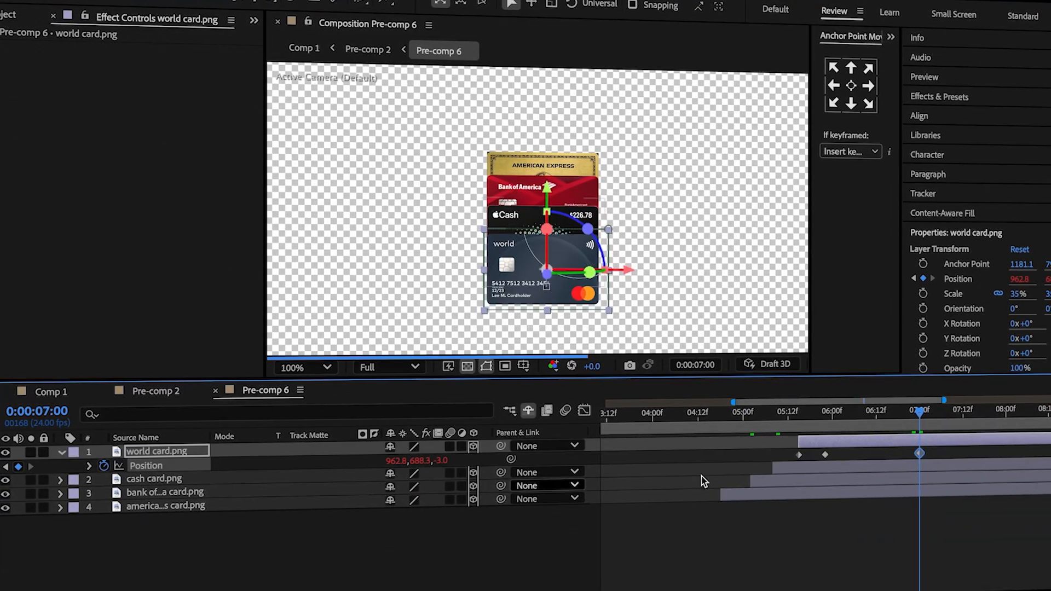
left_click_drag(415, 459, 301, 487)
left_click_drag(924, 426, 939, 431)
left_click(895, 459)
key("super+c")
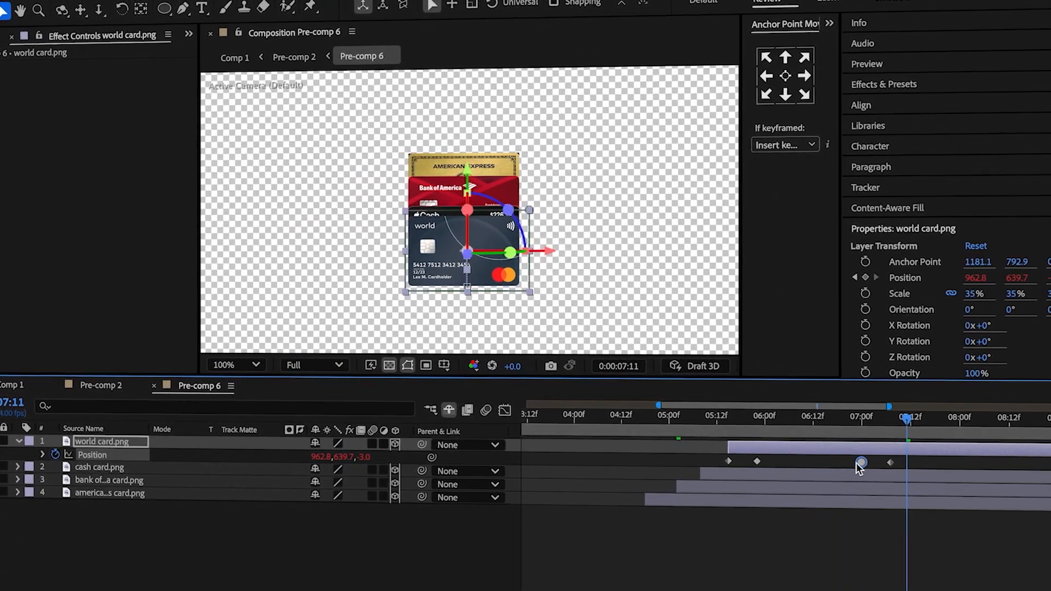
key("super+v")
left_click(857, 462)
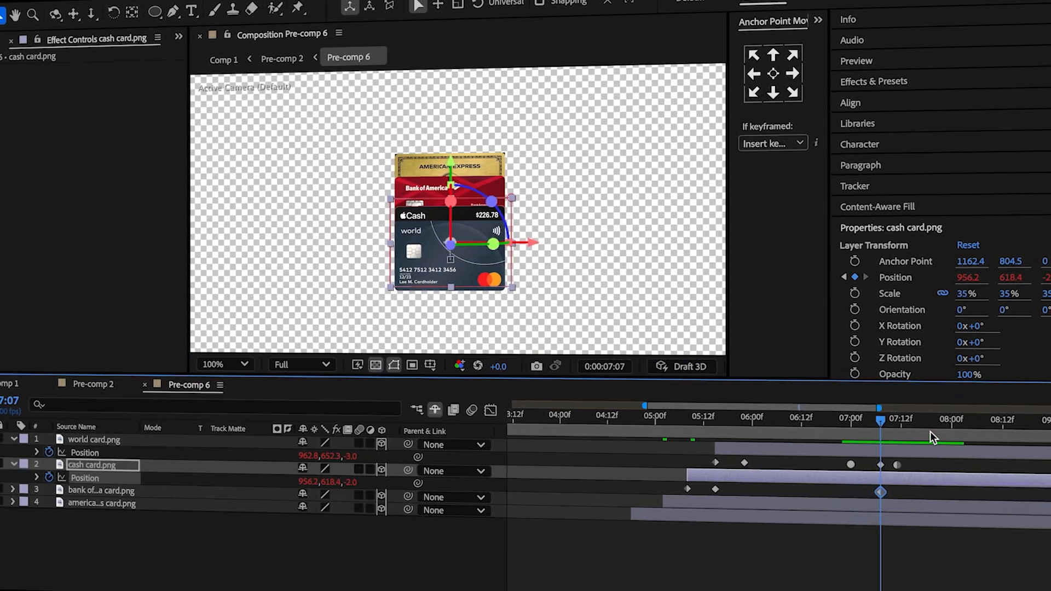
Keyframe the cash card's Position to shift upward after 0:00:07:07 and return to its starting value at 0:00:07:18.
left_click_drag(903, 430, 917, 424)
mouse_move(342, 482)
left_mouse_down()
mouse_move(316, 481)
mouse_move(357, 491)
left_mouse_up()
left_click(876, 484)
left_click_drag(935, 419, 938, 424)
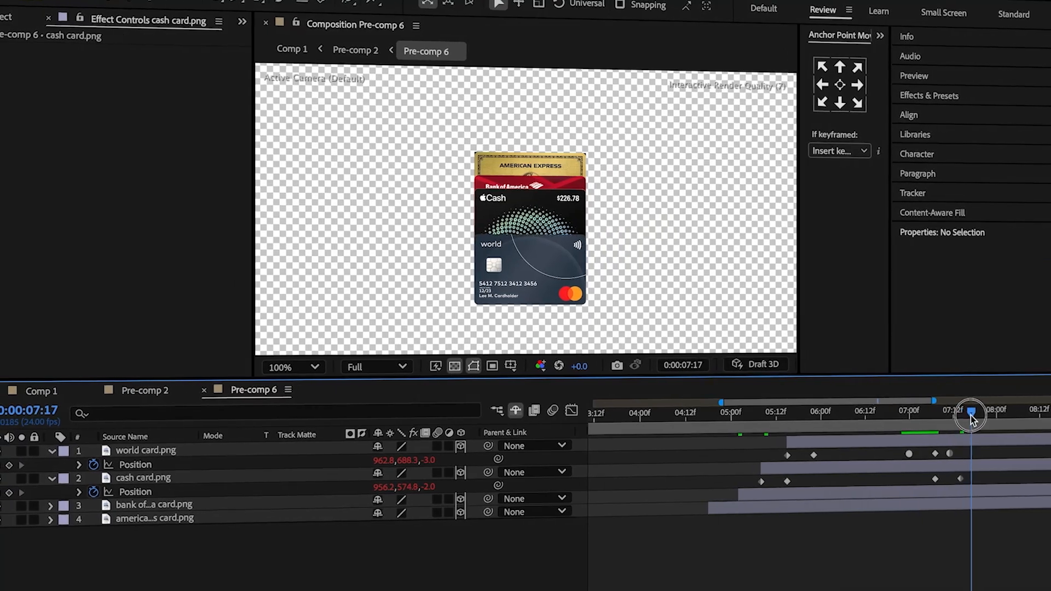
Keyframe the Bank of America card's Position at 0:00:07:14 and raise the card above the stack a few frames on.
left_click(927, 496)
key("p")
left_click_drag(983, 412, 970, 413)
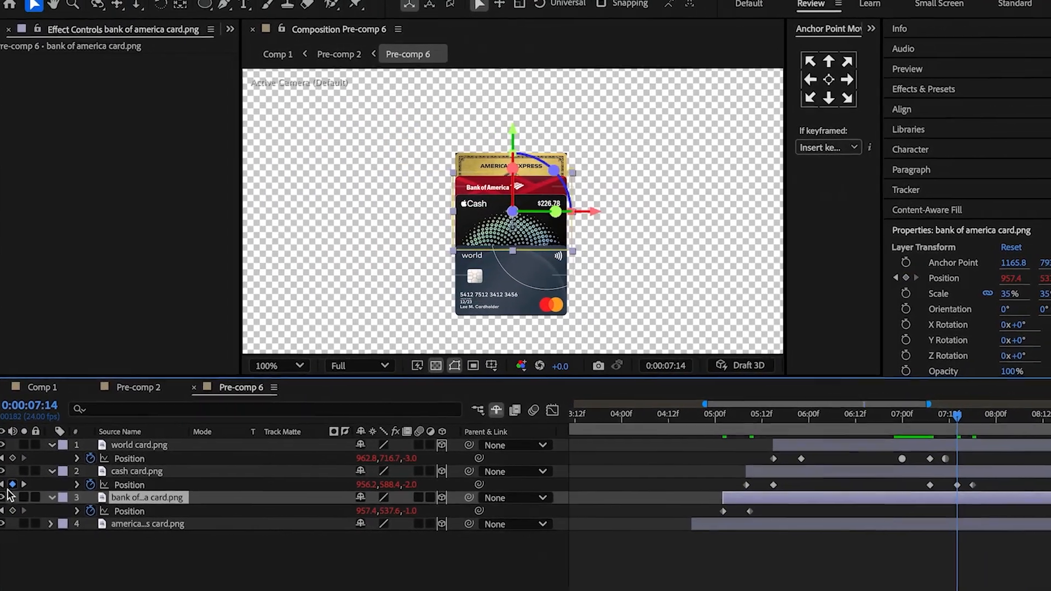
left_click(12, 511)
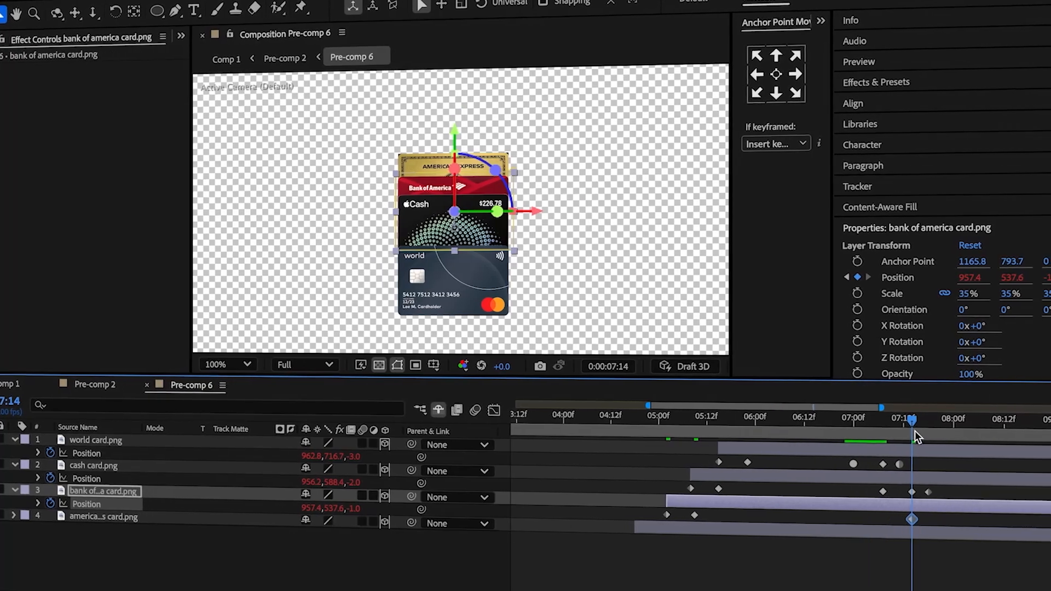
left_click_drag(914, 431, 936, 432)
left_click_drag(331, 508, 326, 512)
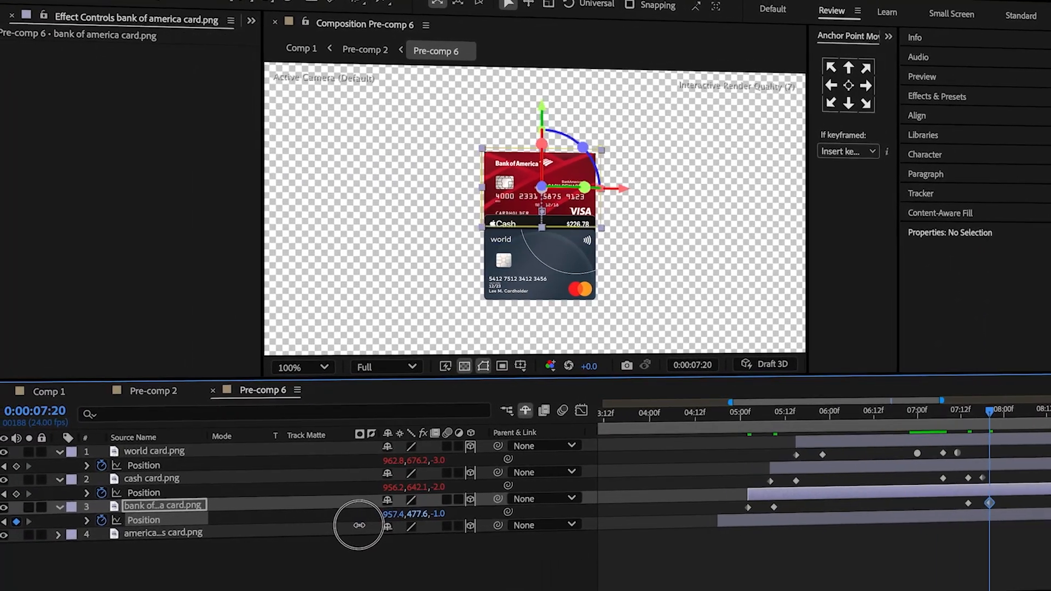
At 0:00:08:03, set the Bank of America card's Z position to -100 and lower it to Y about 531.6.
left_click(954, 415)
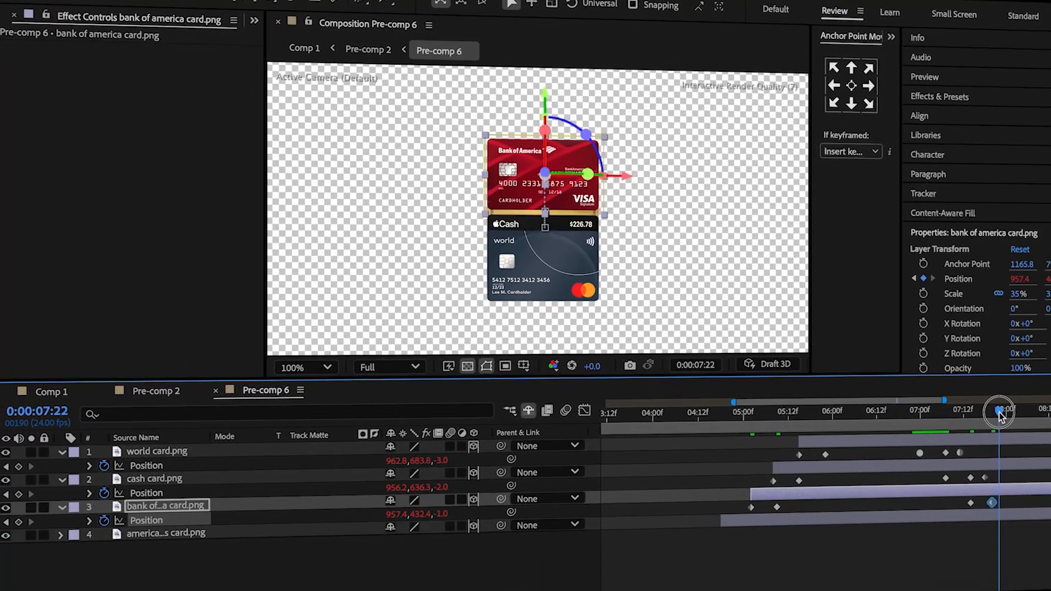
left_click(439, 513)
type("-100")
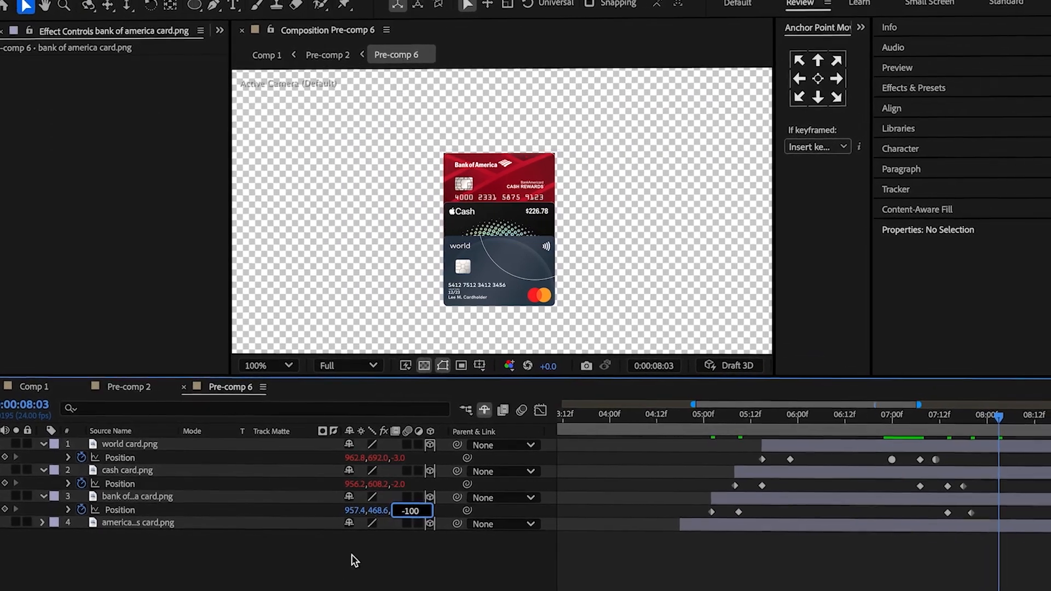
left_click(370, 560)
mouse_move(394, 512)
left_mouse_down()
mouse_move(442, 512)
mouse_move(386, 510)
left_mouse_up()
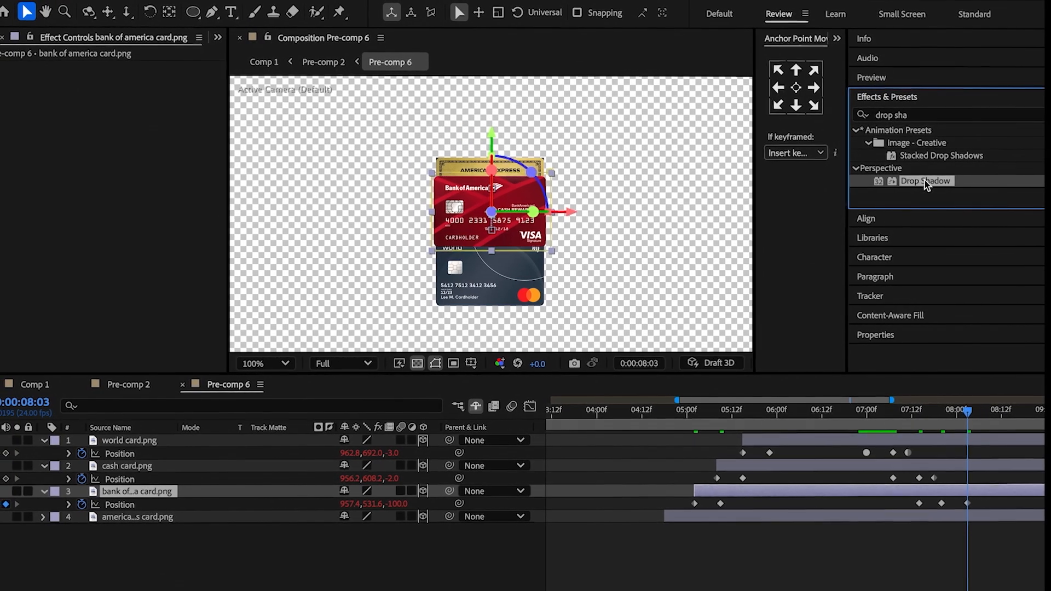
Apply a Drop Shadow effect to the Bank of America card and increase its shadow Distance.
double_click(924, 180)
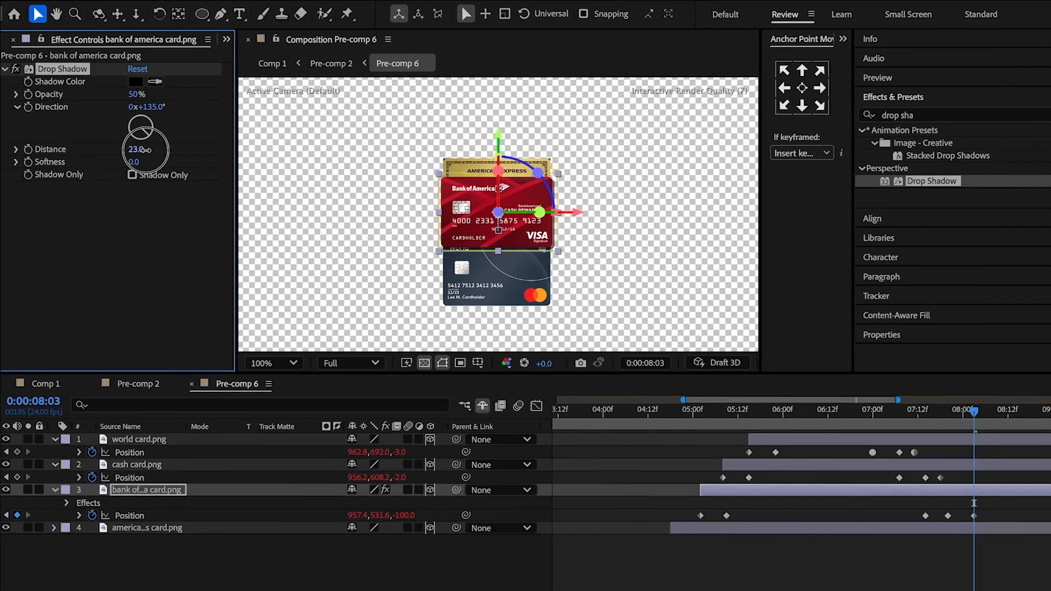
left_click_drag(146, 149, 187, 148)
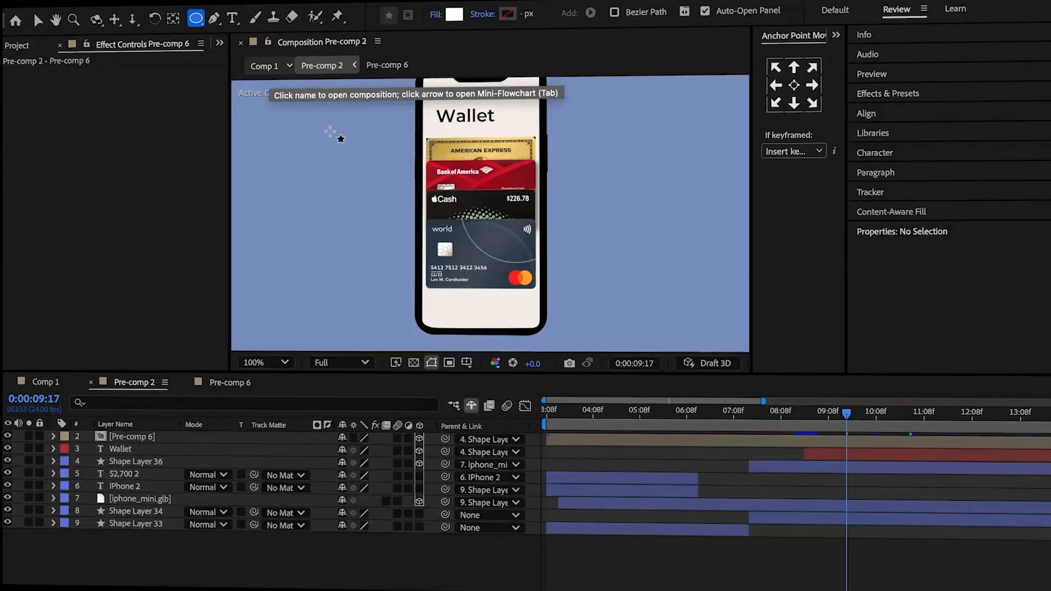
Draw a small white circle at the phone's lower edge in Pre-comp 2 and give it a layer style with 50% Fill Opacity.
left_click_drag(471, 330, 491, 349)
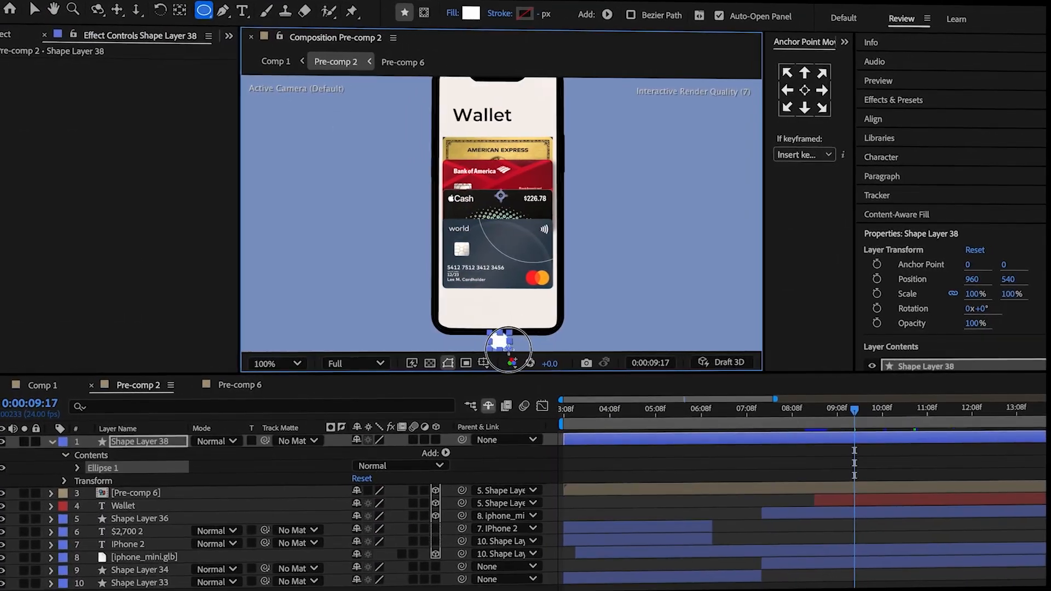
key("v")
right_click(153, 441)
mouse_move(208, 356)
left_click(376, 478)
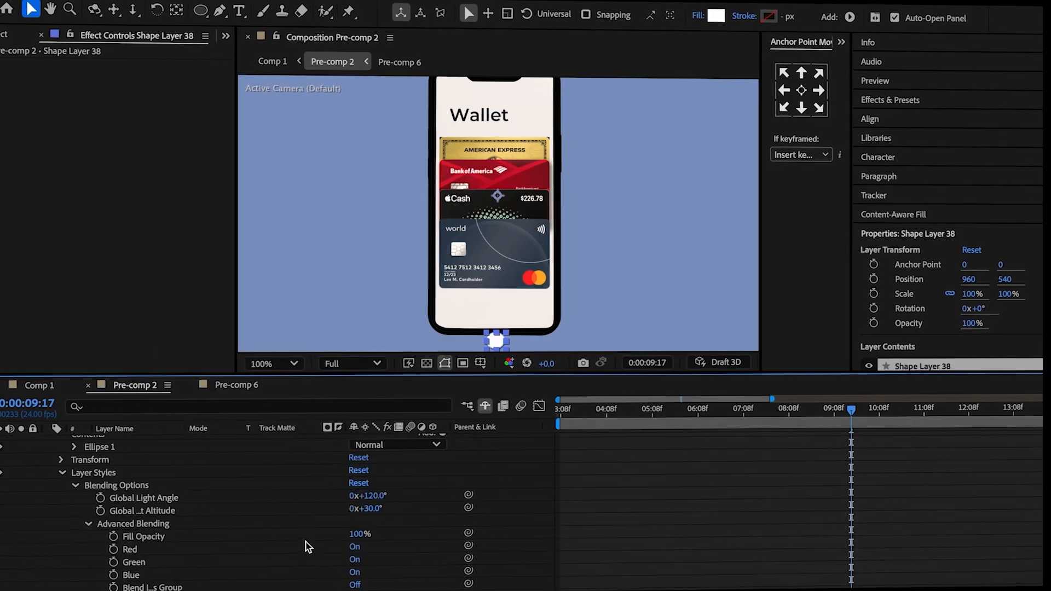
left_click(353, 534)
type("50")
left_click(278, 519)
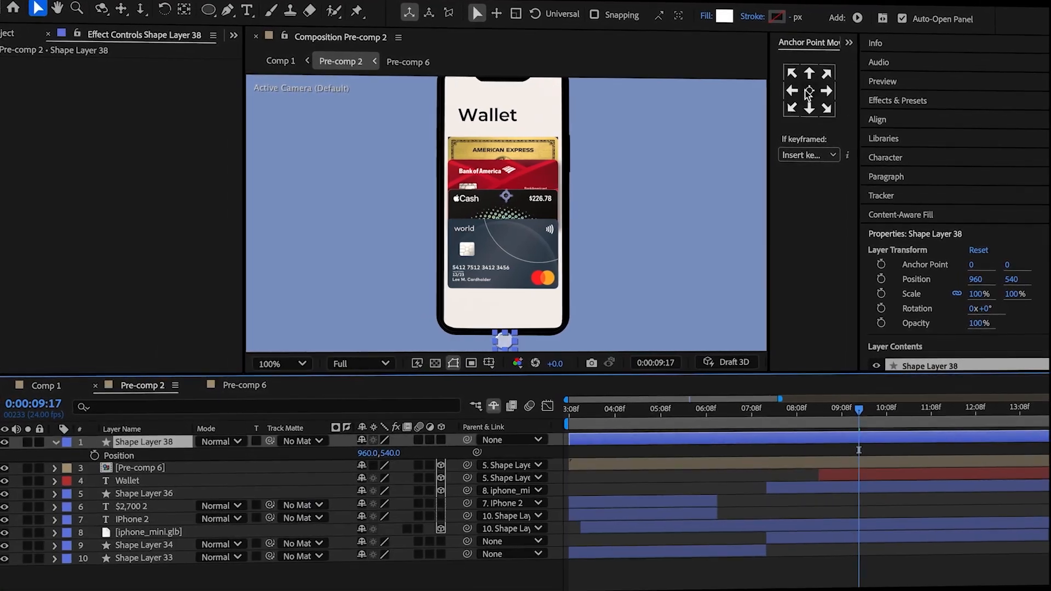
Centre the circle's anchor point and keyframe its Position from Y 930 at 0:00:09:17 to Y 508 at 0:00:11:01.
left_click(800, 89)
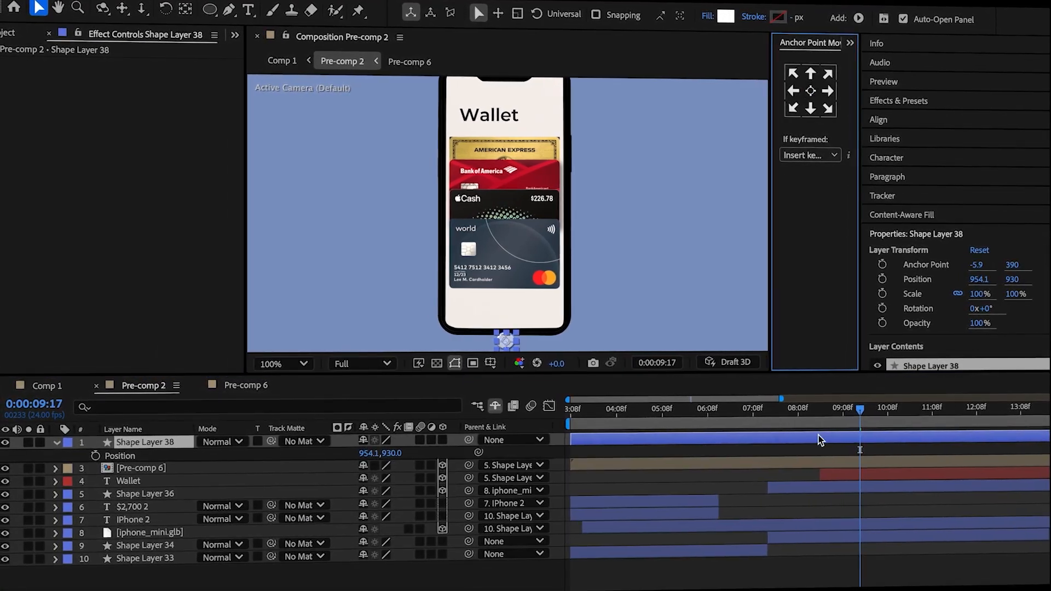
left_click(95, 455)
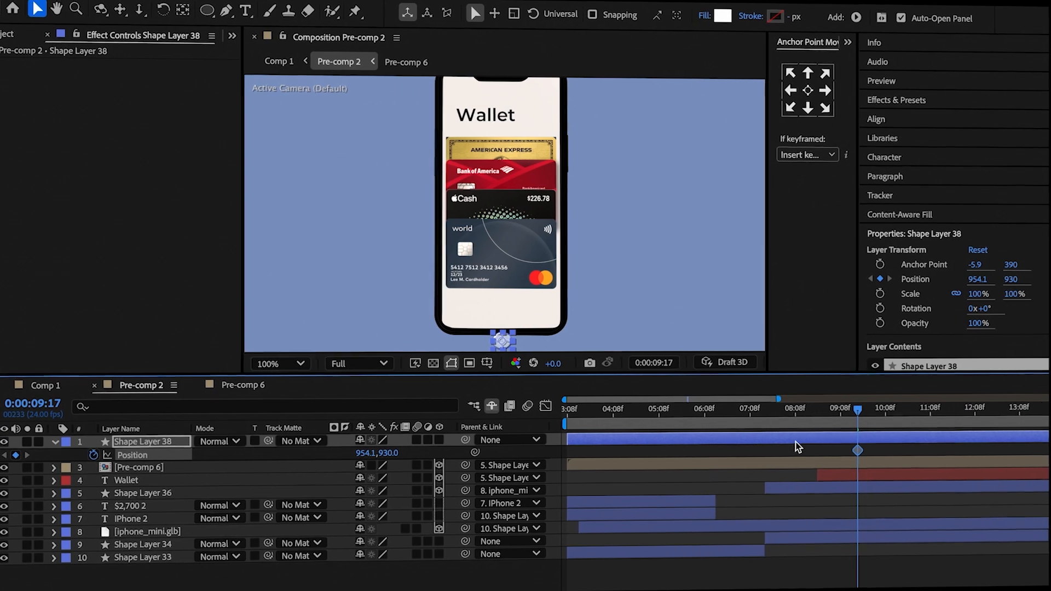
left_click(871, 422)
left_click_drag(858, 420, 912, 422)
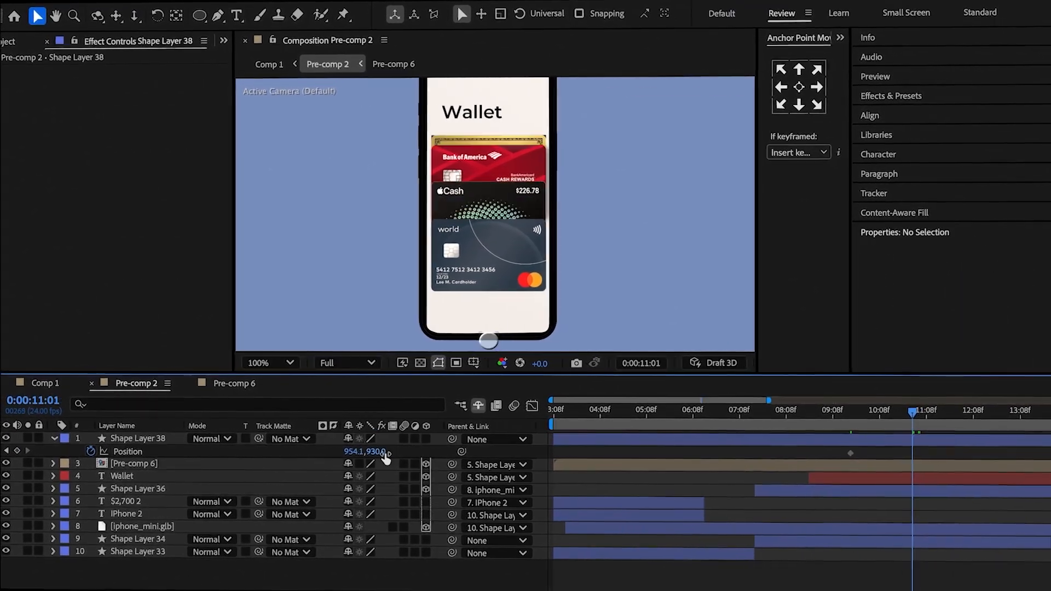
left_click_drag(383, 453, 258, 274)
left_click(936, 449)
left_click_drag(935, 455, 794, 451)
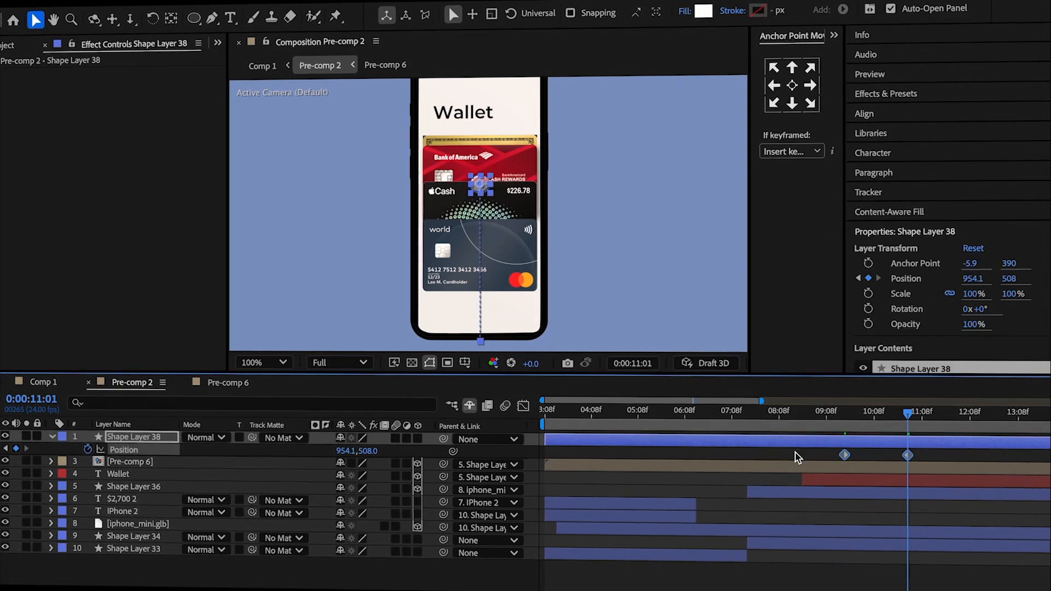
Add a point midway along the circle's motion path and pull it to the right to curve the path.
key("g")
left_click(487, 262)
key("v")
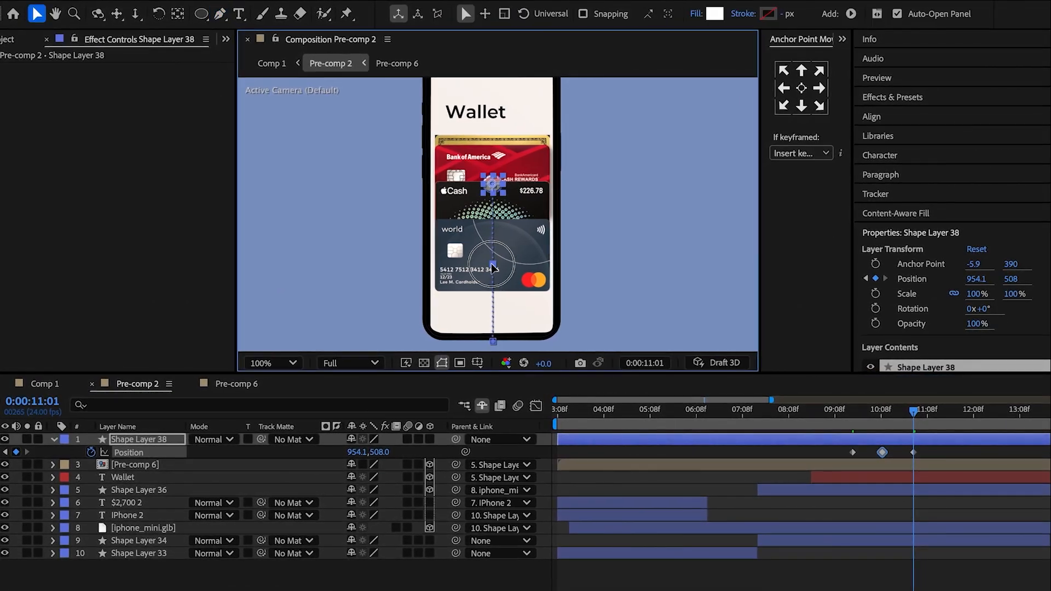
key("g")
left_click(507, 262, "alt")
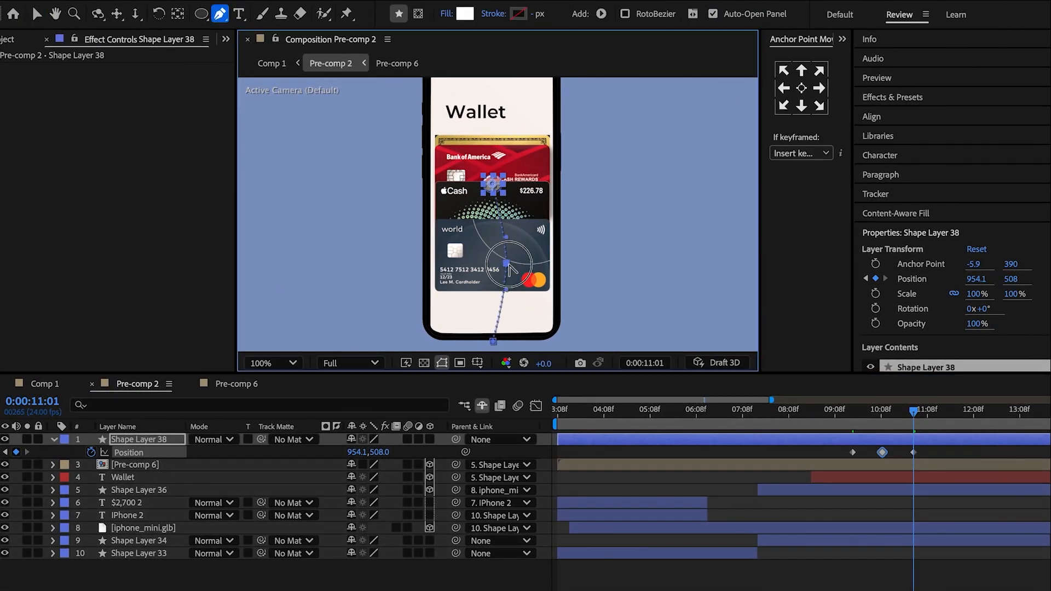
Shape the circle's Position speed graph to ease out of the first keyframe and into the last, peaking in the middle.
left_click(536, 406)
left_click_drag(911, 545, 905, 547)
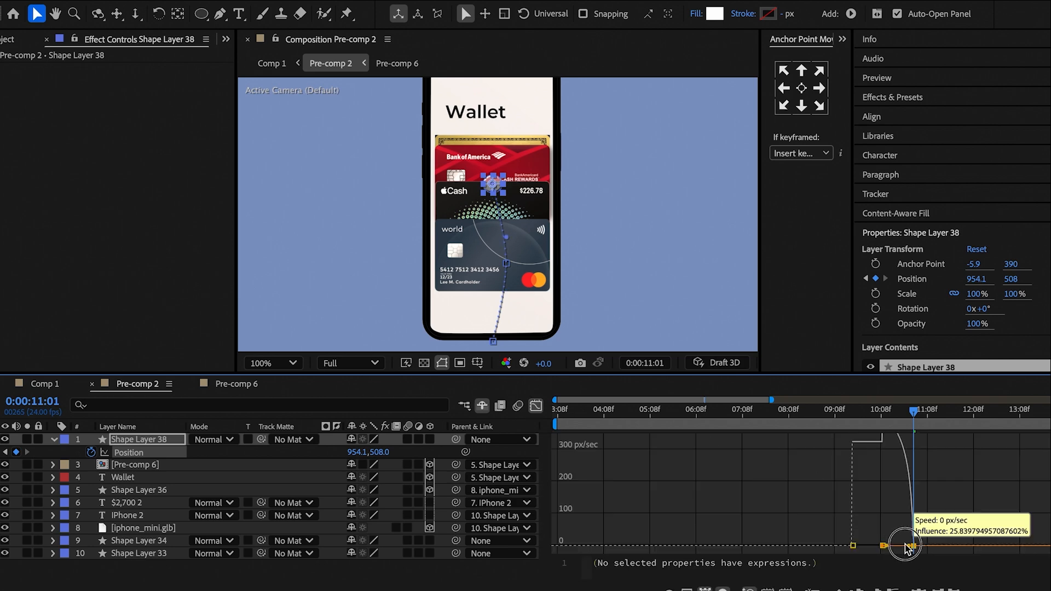
left_click_drag(857, 545, 894, 547)
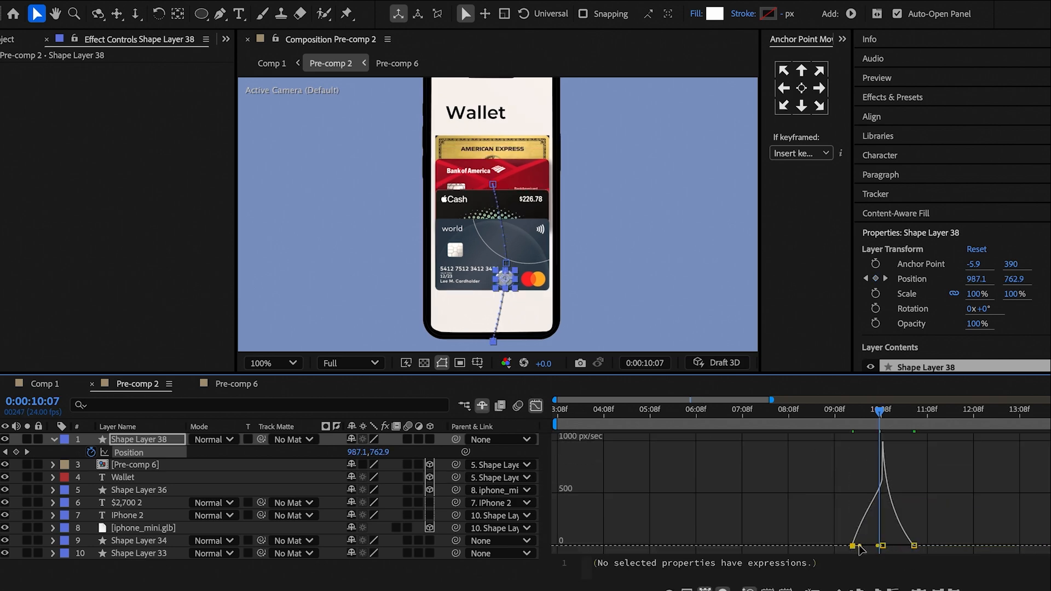
left_click(916, 508)
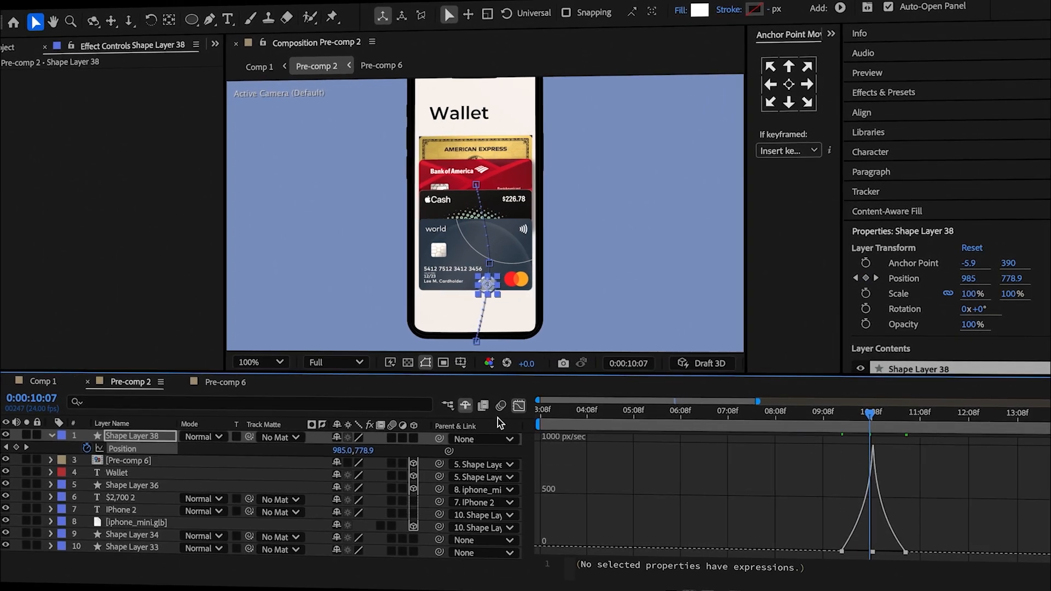
left_click(536, 407)
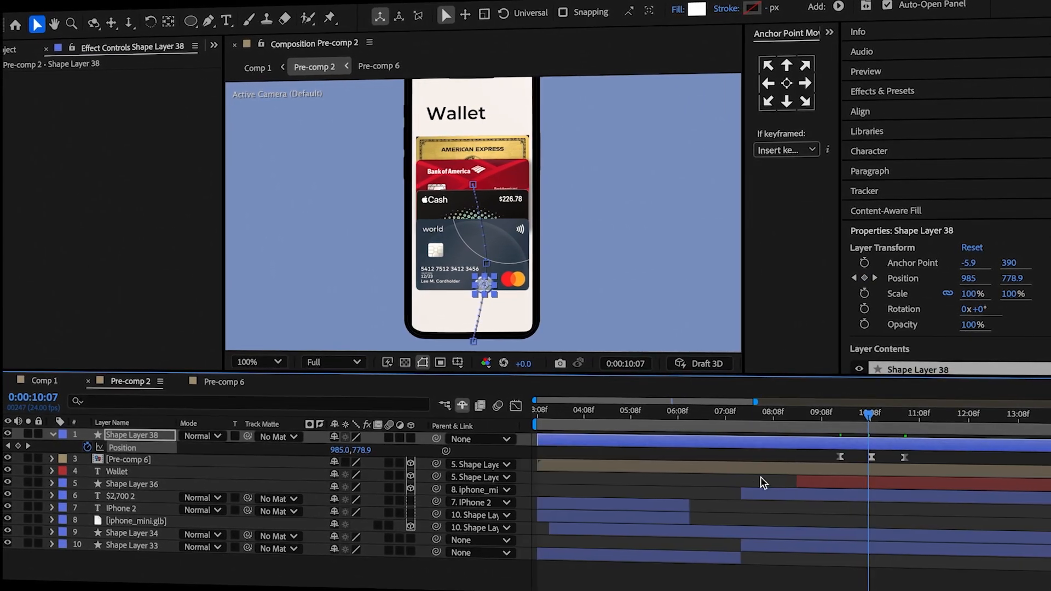
In Pre-comp 6, move the world card's last three Position keyframes earlier so they start at 0:00:06:22.
left_click(790, 465)
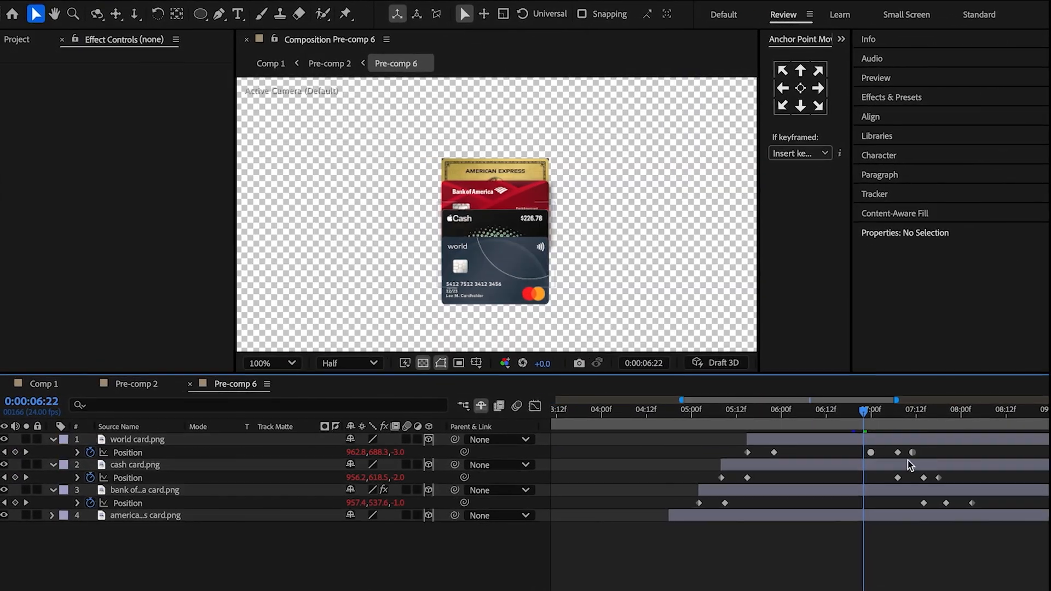
left_click_drag(909, 465, 866, 453)
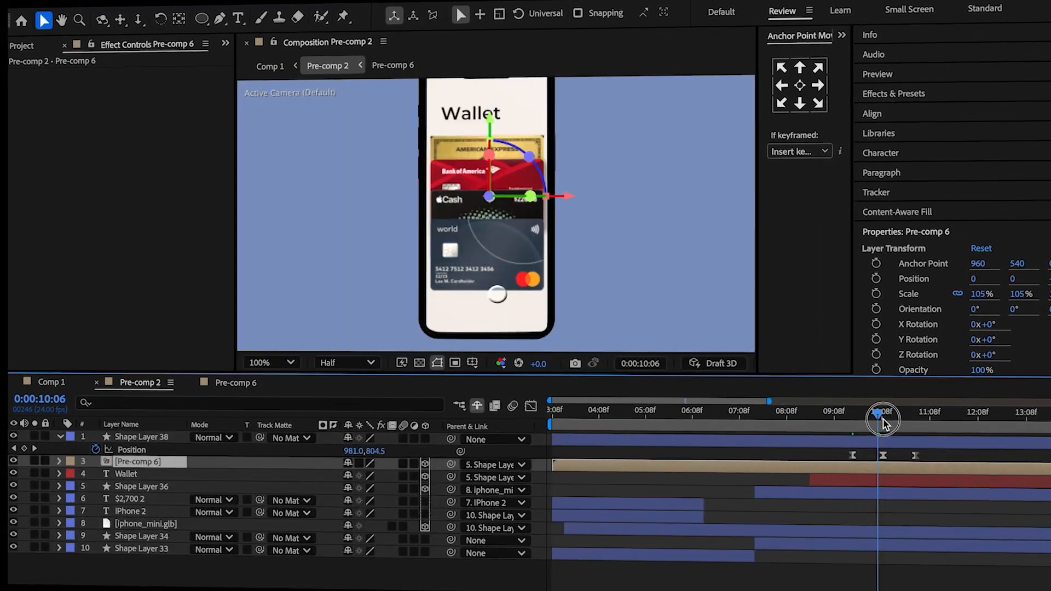
left_click_drag(882, 422, 893, 422)
double_click(886, 464)
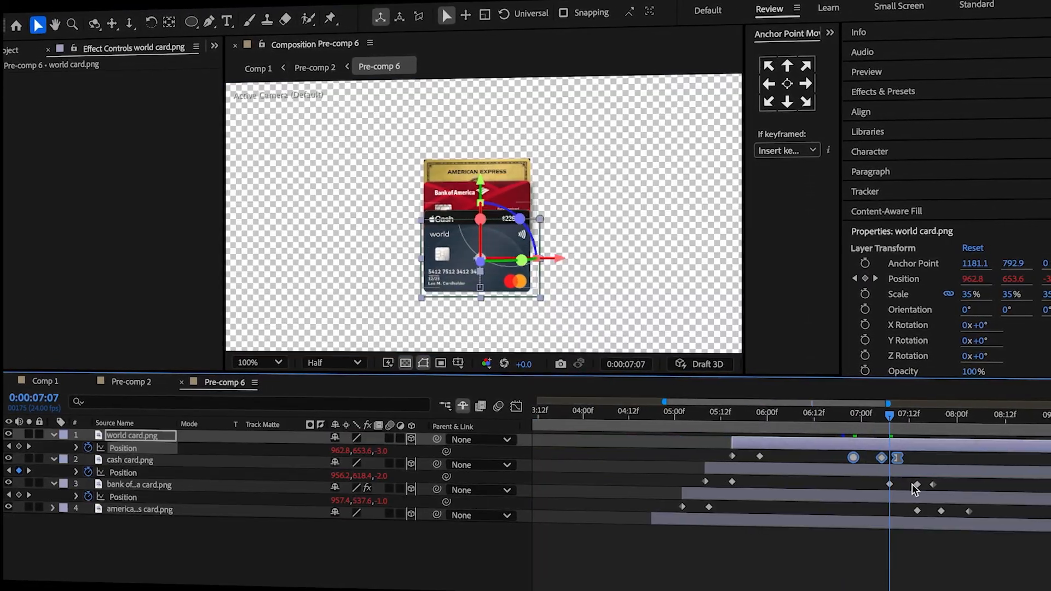
left_click(951, 479)
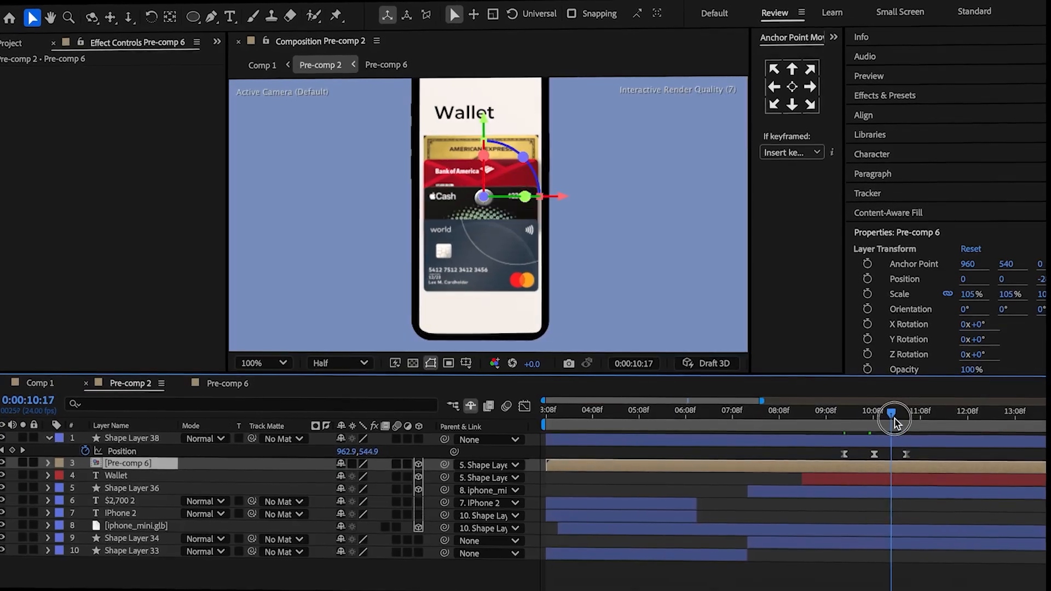
Open Pre-comp 6 at the time of the touch circle's last Position keyframe.
left_click_drag(890, 421, 904, 418)
double_click(902, 465)
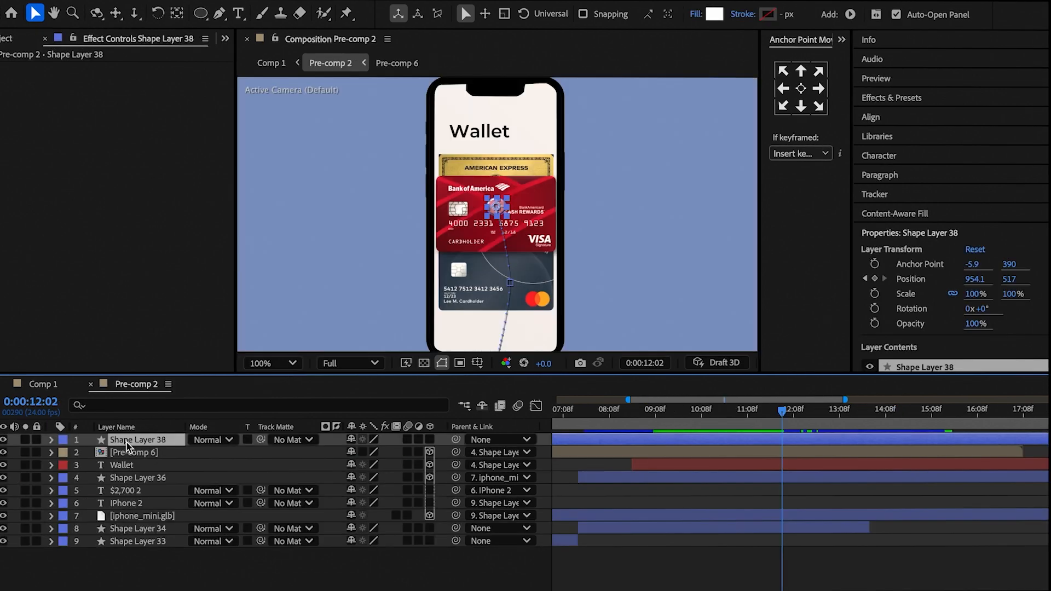
Keyframe the touch circle's Scale at 100% at 0:00:12:02, 50% at 0:00:12:07 and 100% at 0:00:12:12.
key("s")
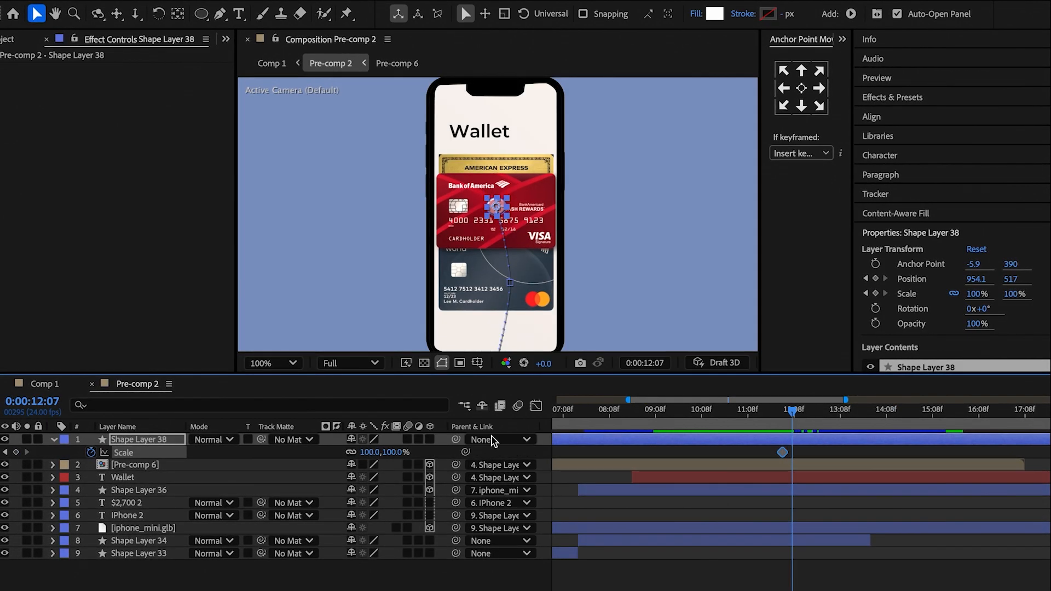
type("50")
left_click(356, 457)
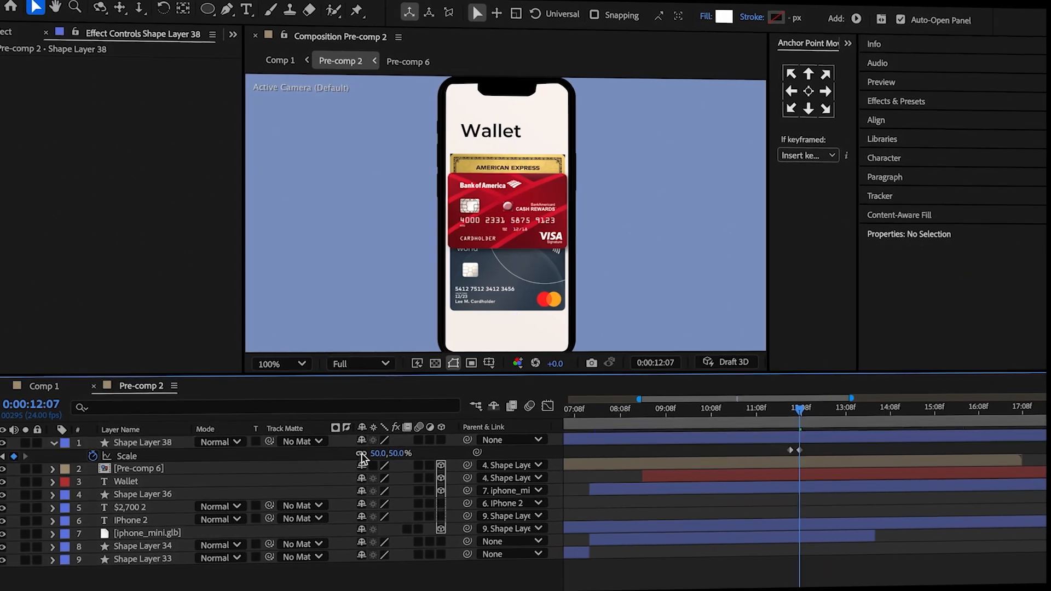
left_click(793, 414)
left_click_drag(803, 415, 808, 413)
left_click(403, 453)
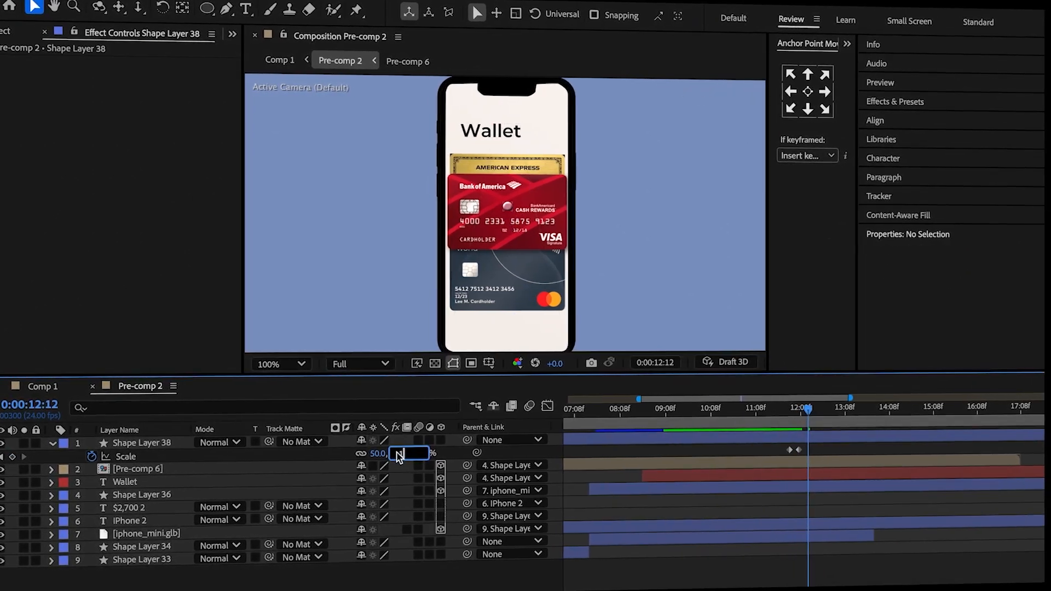
type("100")
key("Return")
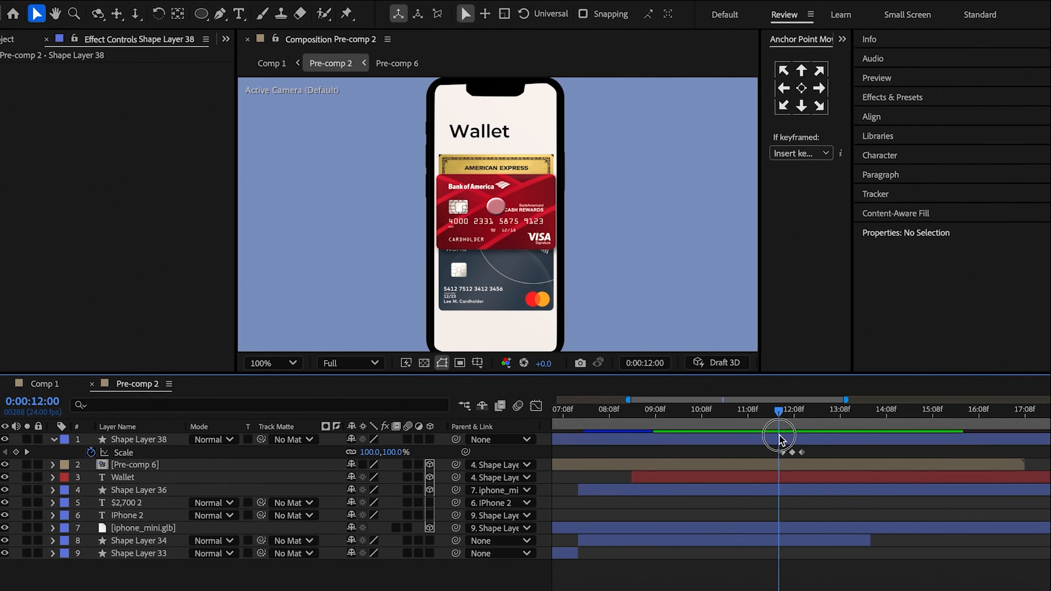
In Pre-comp 6, keyframe the Bank of America card's Position from Y 531.6 at 0:00:08:23 to Y 484.6 at 0:00:09:04, changing its Z as well.
double_click(798, 465)
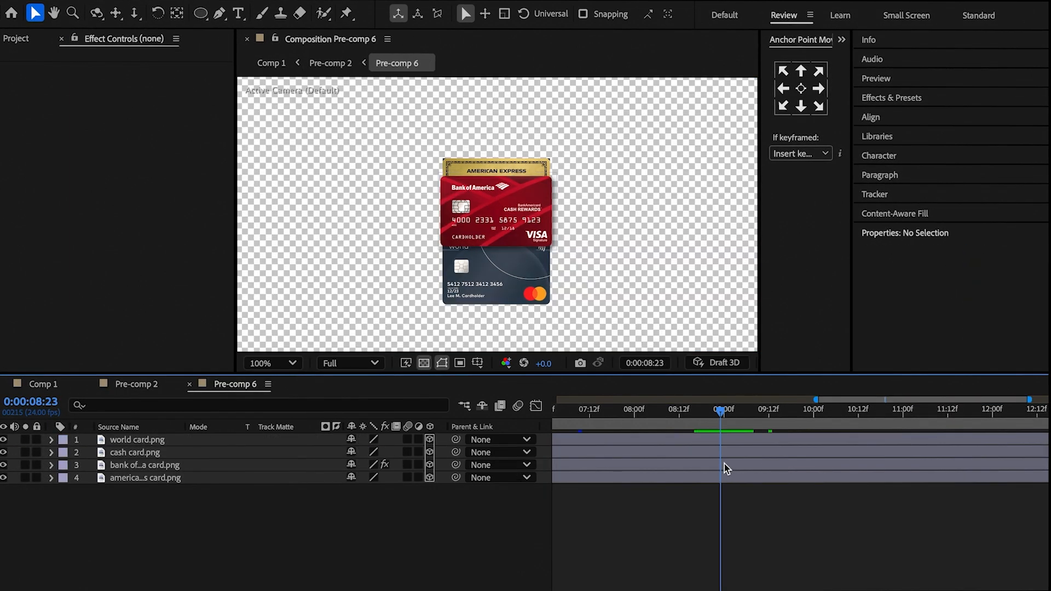
left_click(721, 464)
key("p")
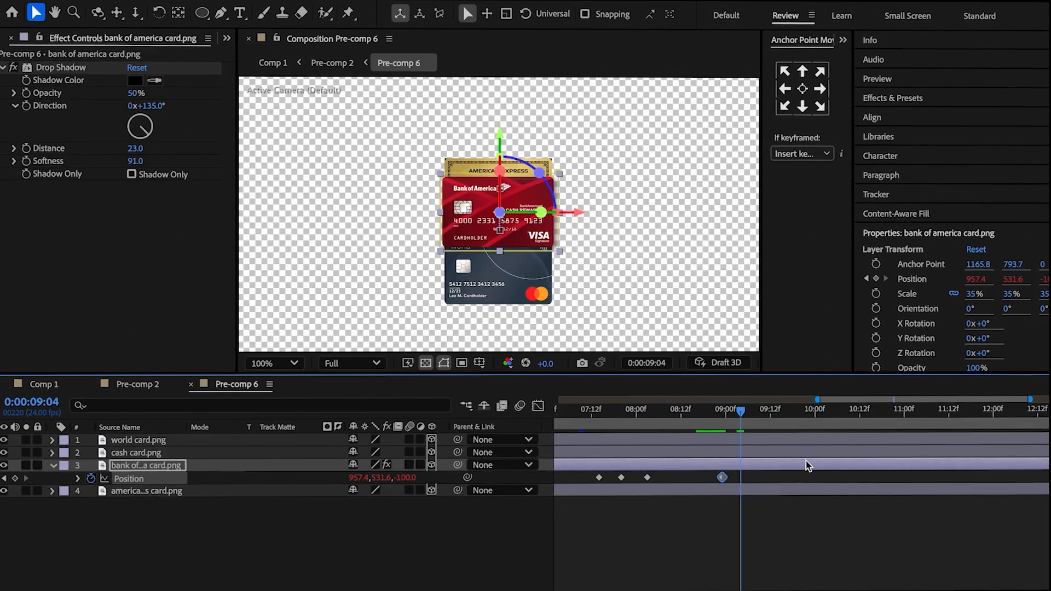
left_click_drag(352, 483, 352, 481)
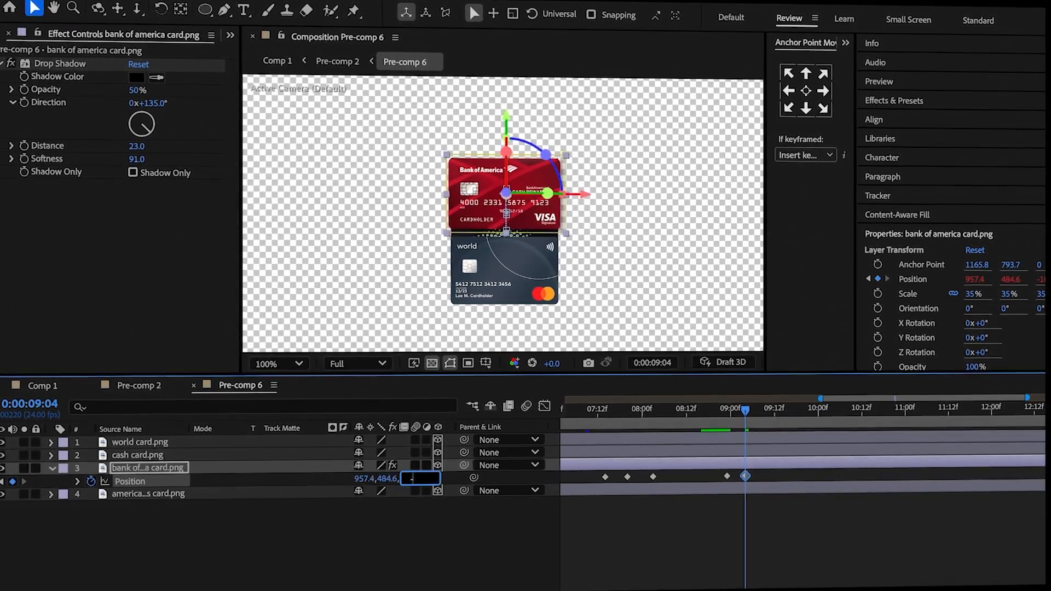
left_click(395, 543)
Fade out the world, cash and American Express cards with Opacity keyframes starting at 0:00:08:23.
left_click_drag(744, 420, 727, 418)
left_click(723, 438)
left_click(719, 453, "ctrl")
left_click(714, 491, "ctrl")
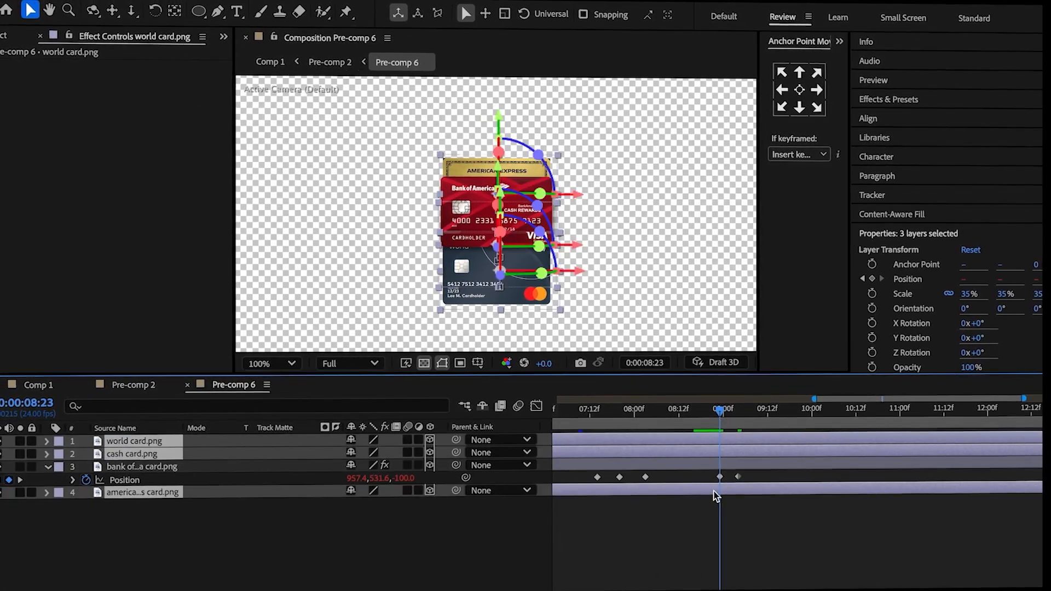
key("t")
key("alt+shift+t")
left_click(727, 421)
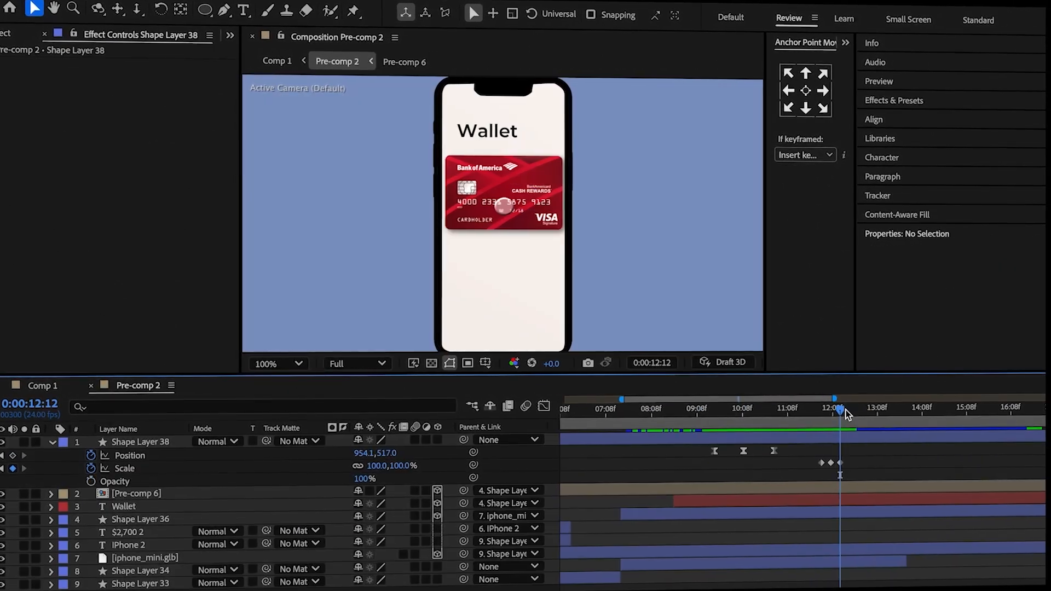
In Pre-comp 2, keyframe the touch circle's Opacity from 100% so it fades out shortly after its last Scale keyframe.
left_click_drag(850, 410, 850, 418)
left_click(91, 481)
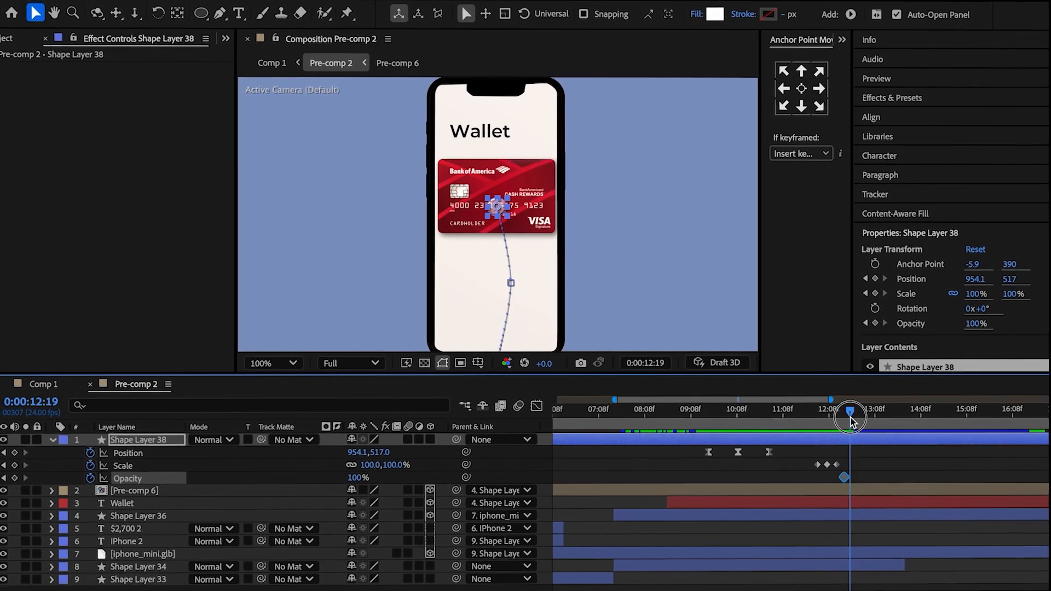
left_click(793, 479)
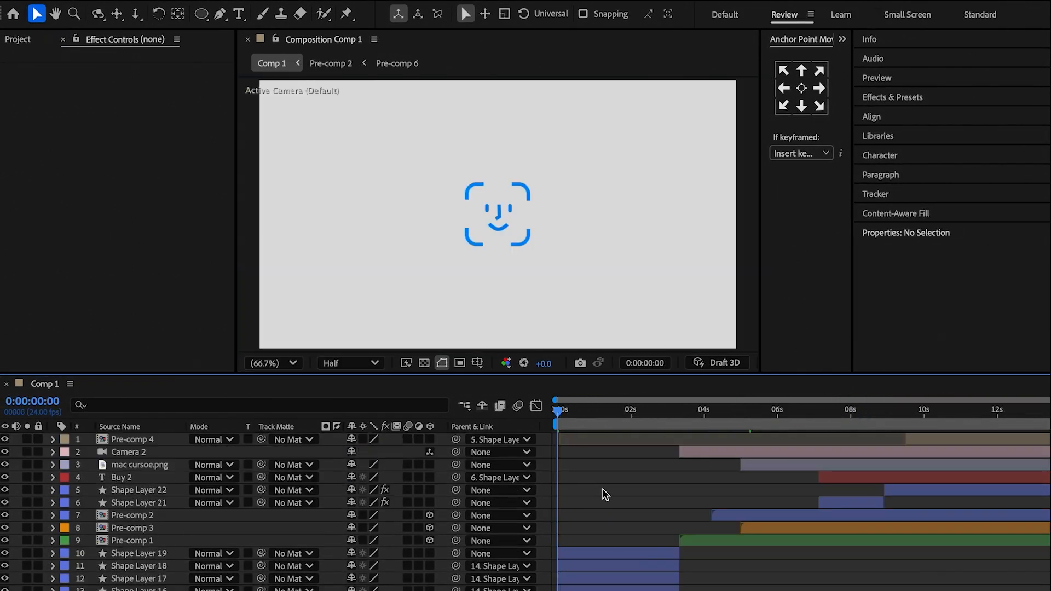
In Comp 1, pre-compose Shape Layers 14 to 19 of the face icon and duplicate the resulting pre-comp.
scroll(603, 489, "down", 3)
left_click(602, 520)
left_click(596, 574, "shift")
right_click(597, 568)
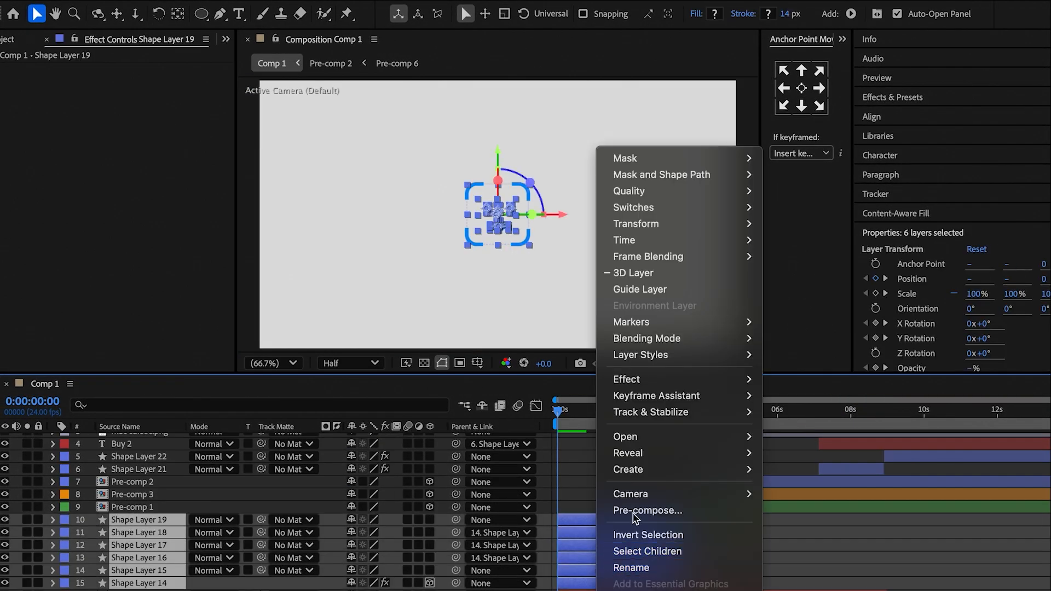
left_click(636, 509)
left_click(667, 418)
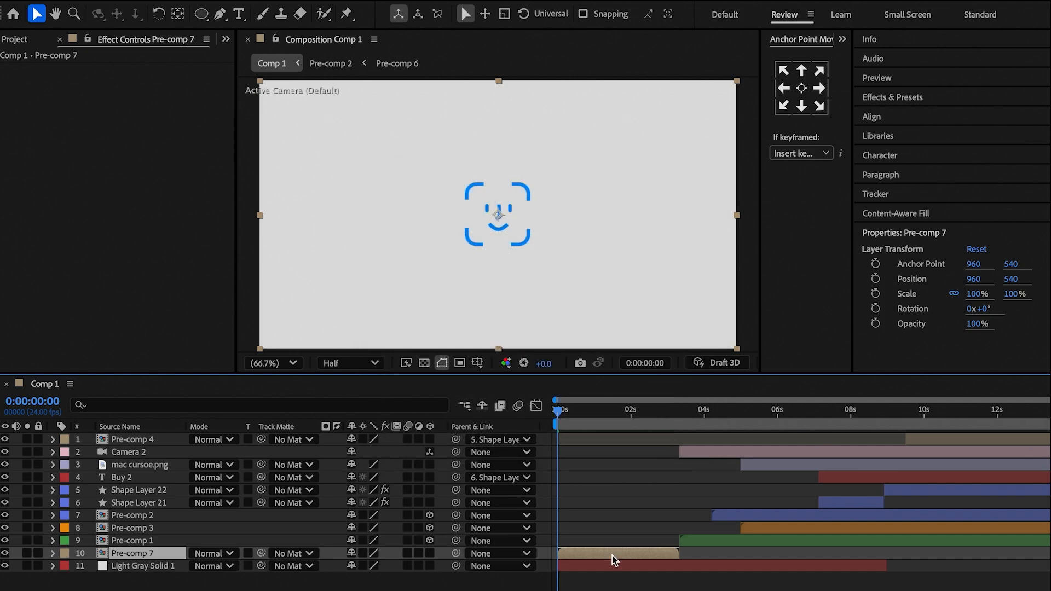
key("ctrl+d")
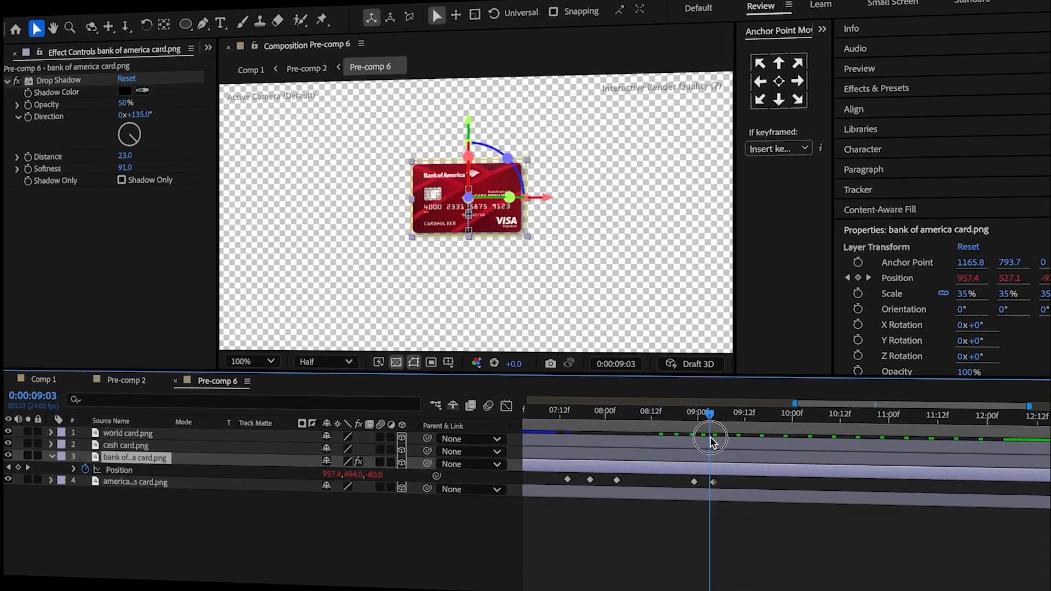
Set Comp 1's duration to 0:00:16:00 in its composition settings.
left_click(998, 447)
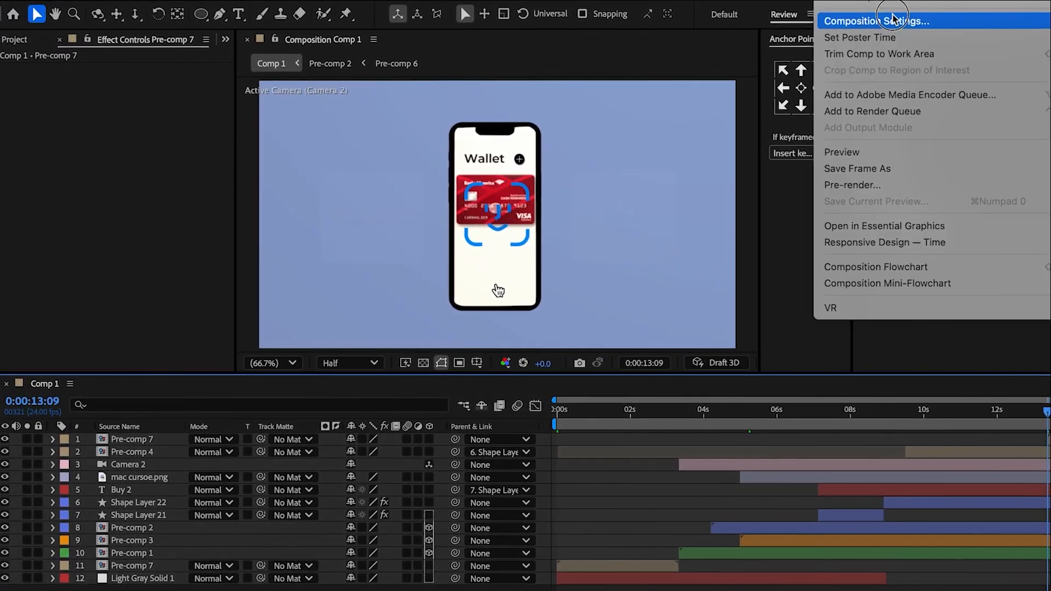
left_click(835, 16)
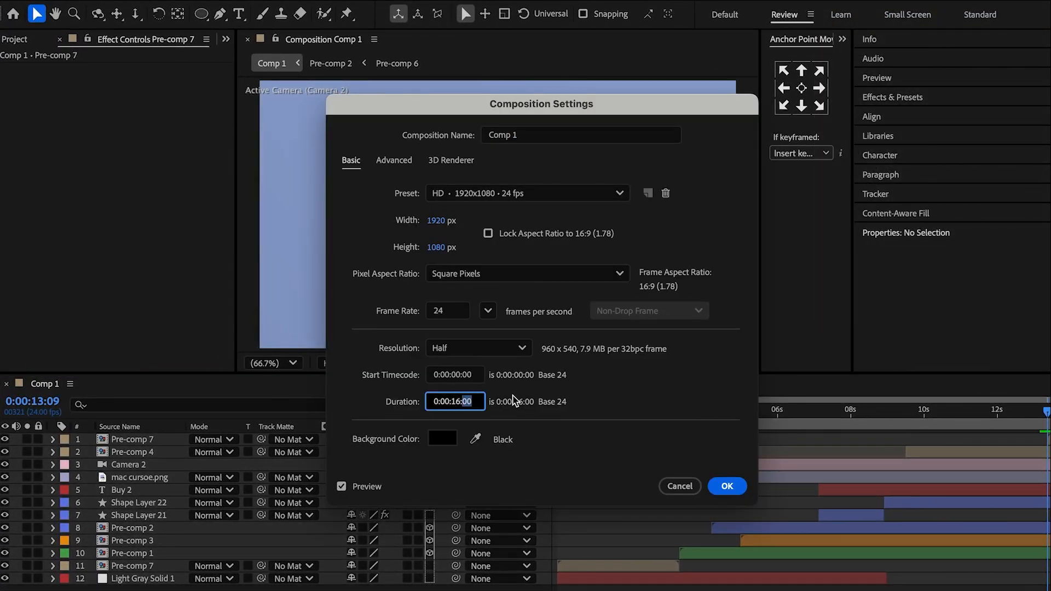
left_click(727, 486)
Scale the Pre-comp 7 copy to 40% and lower its Position to about Y 696, beneath the card on the phone.
left_click(985, 437)
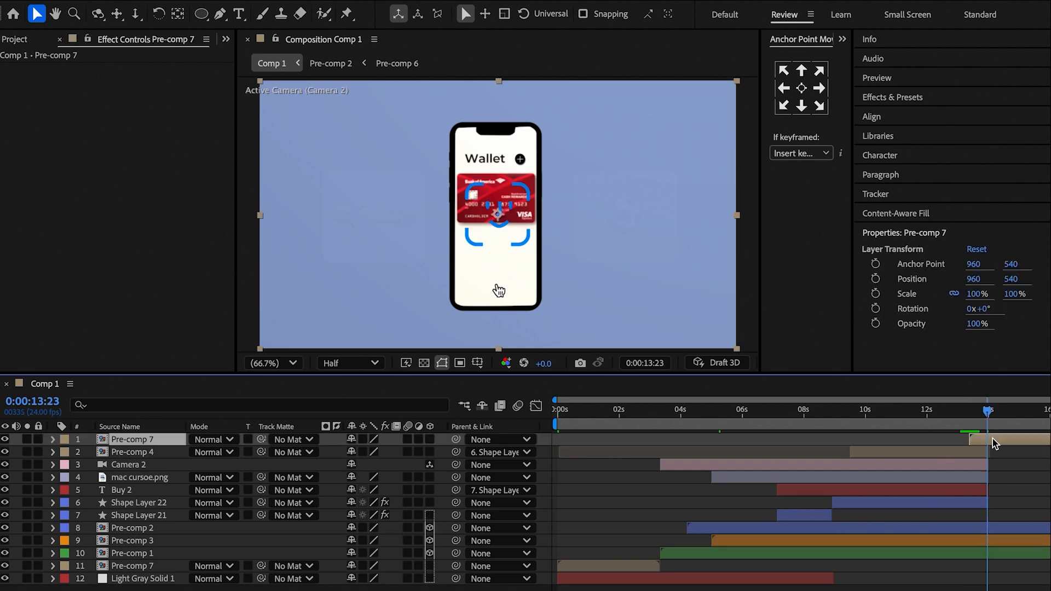
key("s")
left_click(388, 454)
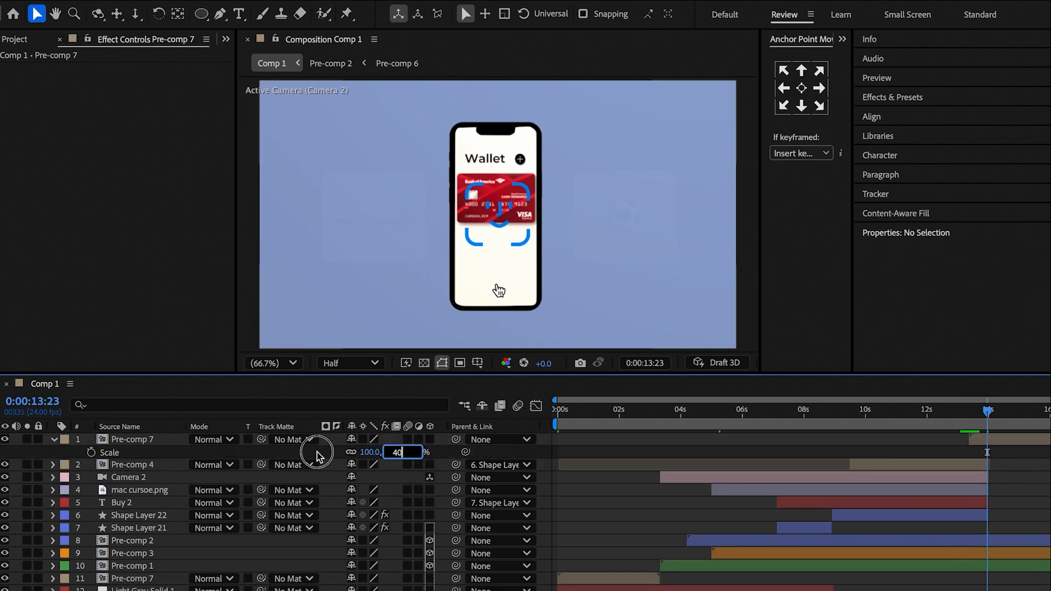
key("Return")
key("p")
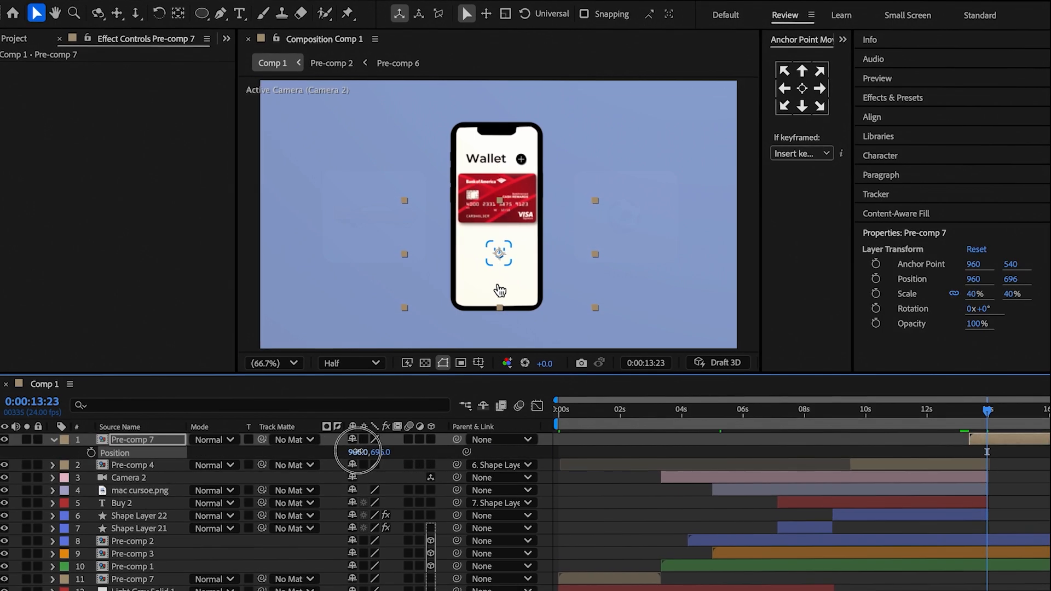
left_click(368, 452)
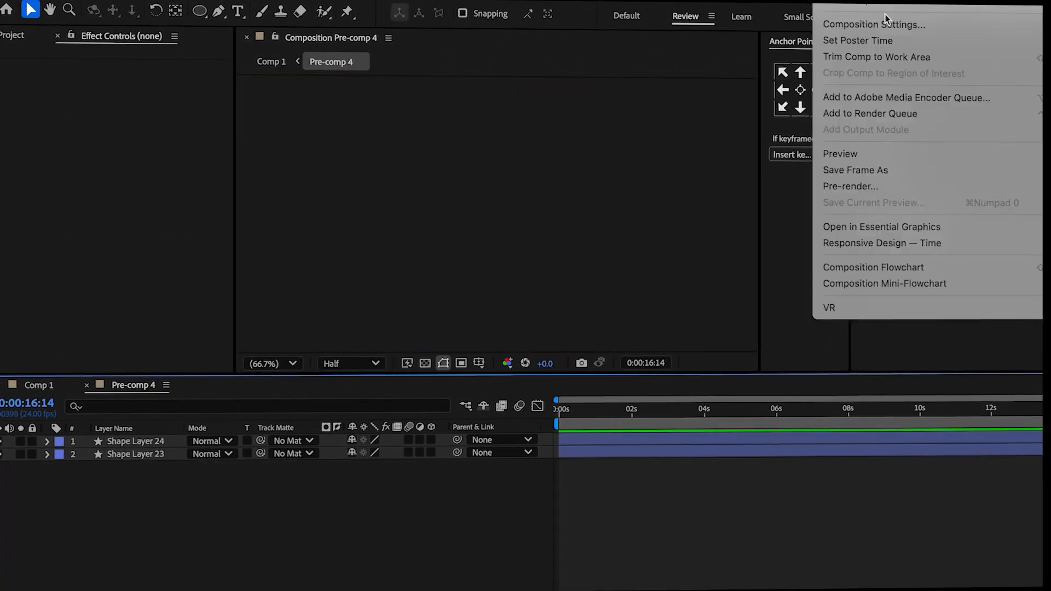
Edit the duration of Pre-comp 2 in its composition settings.
left_click(885, 23)
left_click(472, 403)
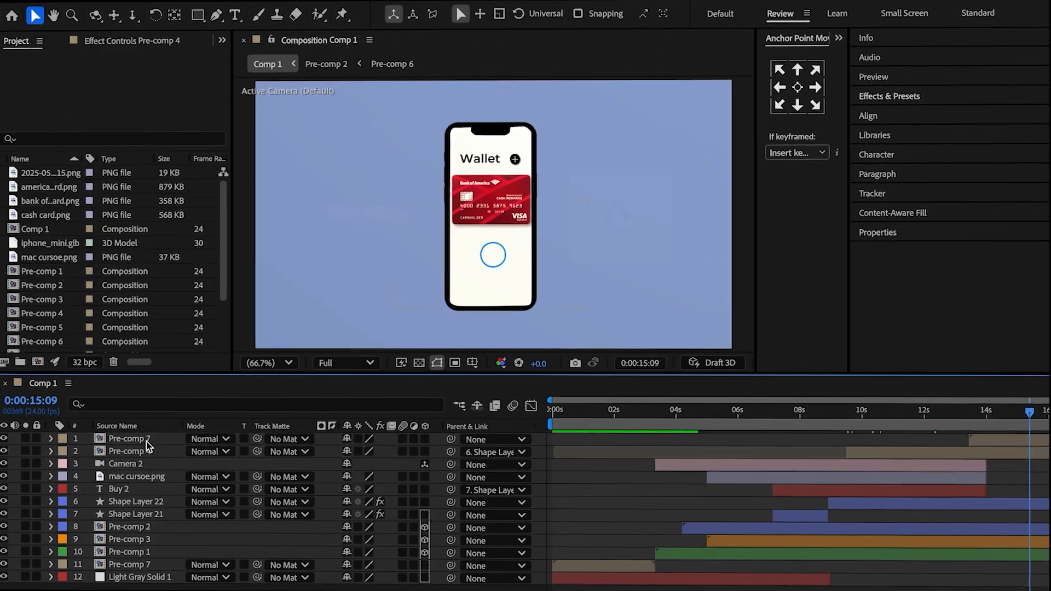
Set the Scale of the Pre-comp 7 copy in Comp 1 to 30%.
left_click(371, 451)
type("30")
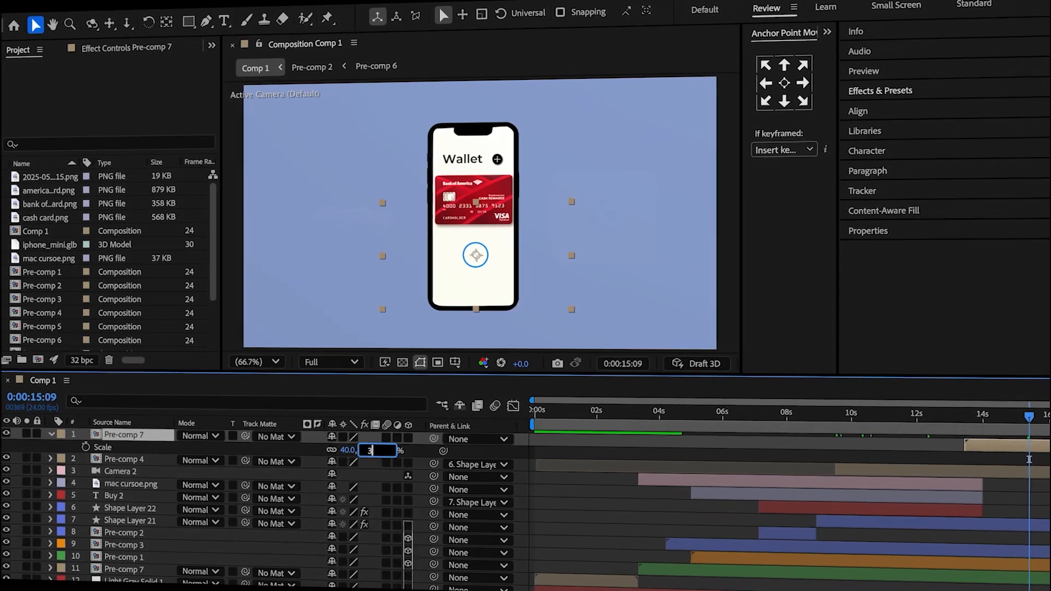
left_click(300, 455)
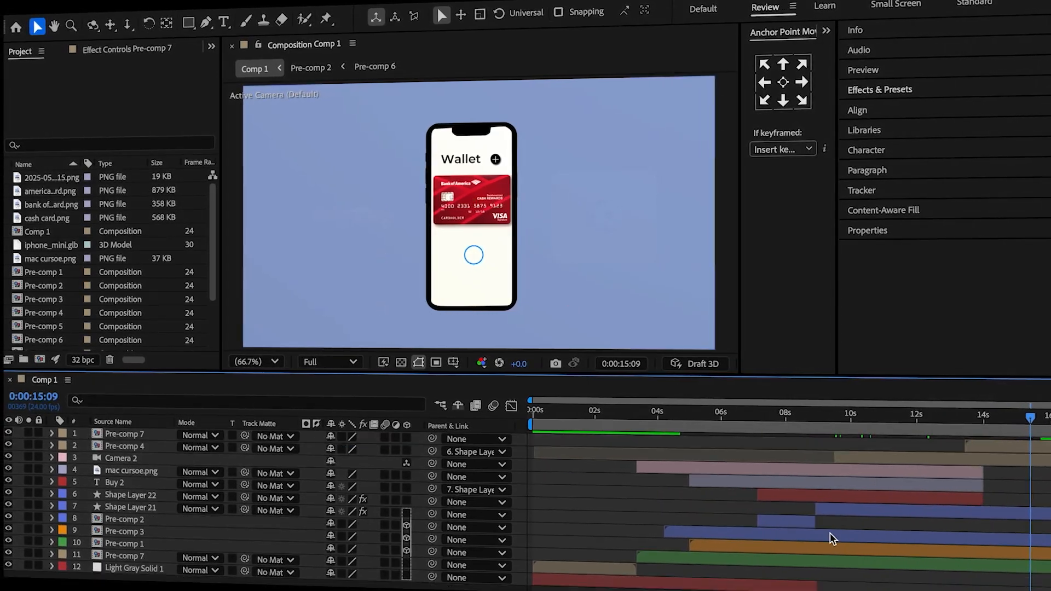
In Pre-comp 2, split the touch circle layer at 0:00:09:13 and delete its earlier part.
double_click(830, 533)
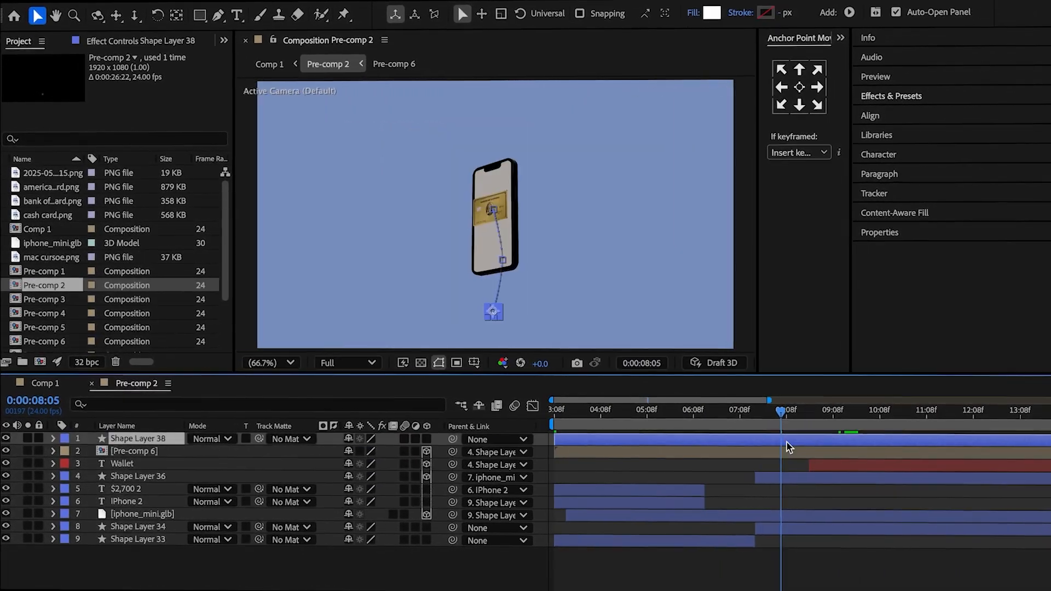
key("u")
left_click(824, 426)
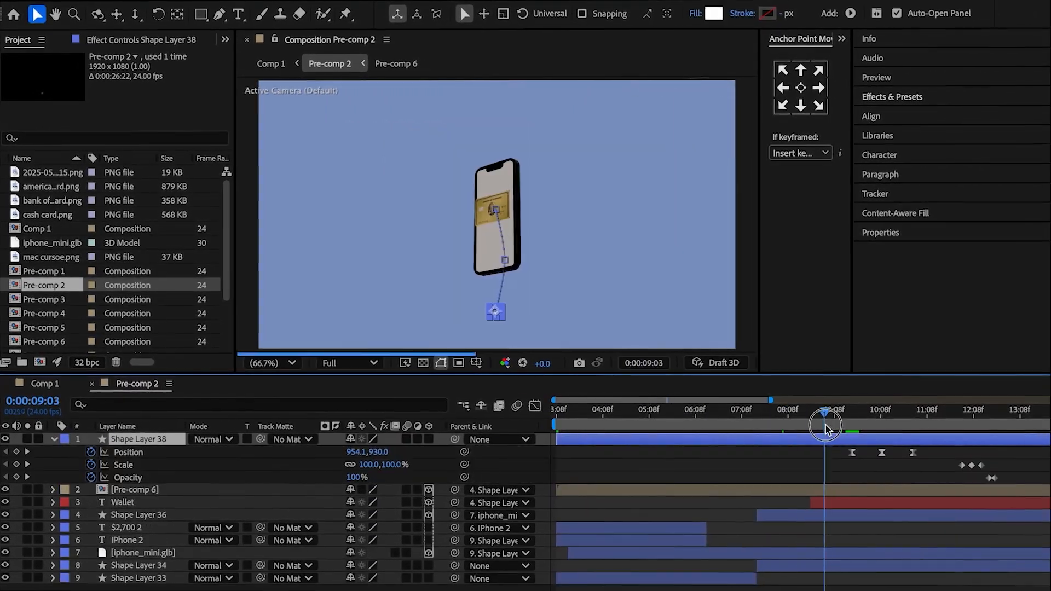
key("ctrl+shift+d")
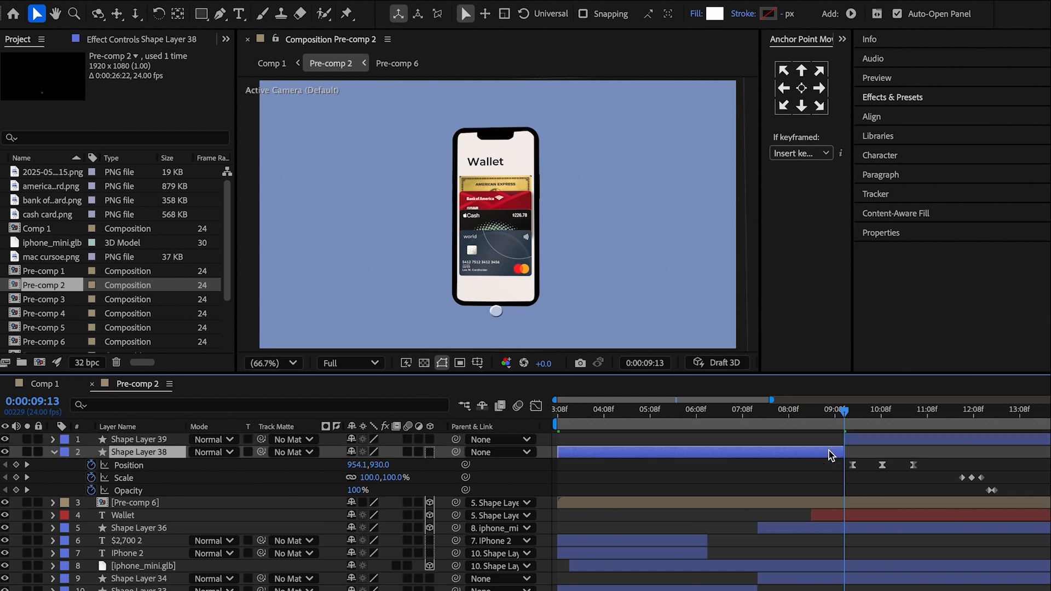
key("Delete")
Keyframe the remaining touch circle layer's Opacity so it fades in from 0:00:09:13.
left_click(848, 441)
key("u")
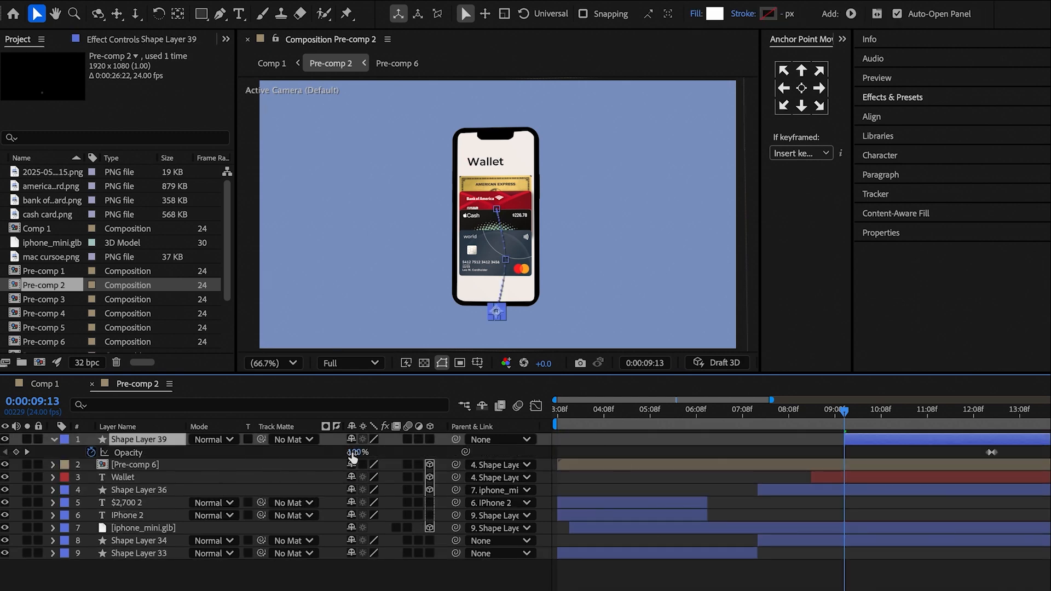
left_click_drag(845, 423, 850, 423)
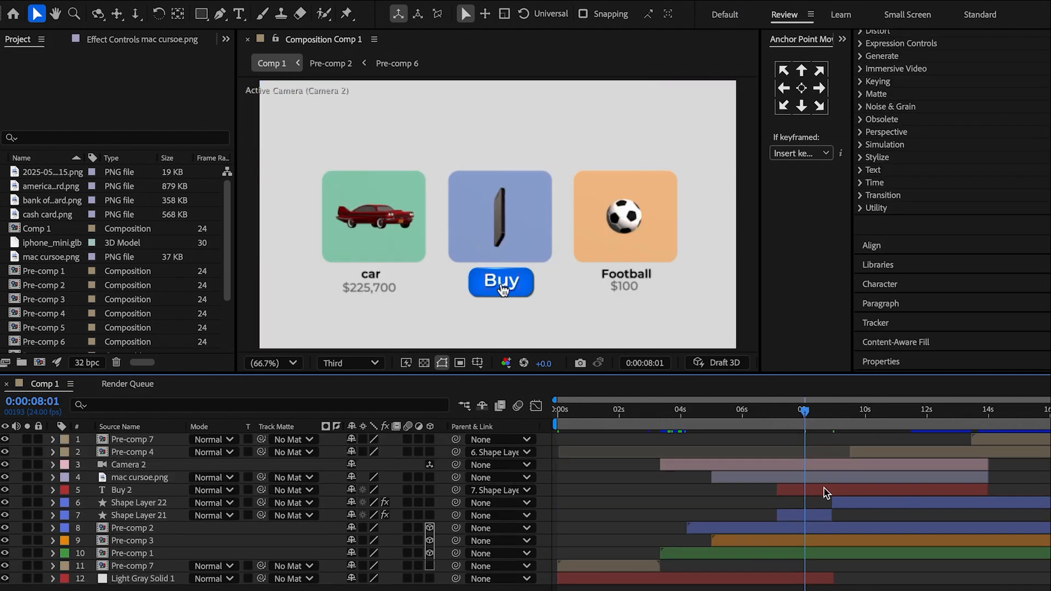
In Comp 1, fade out the mac cursor layer with Opacity keyframes reaching 0% at 0:00:09:02.
key("u")
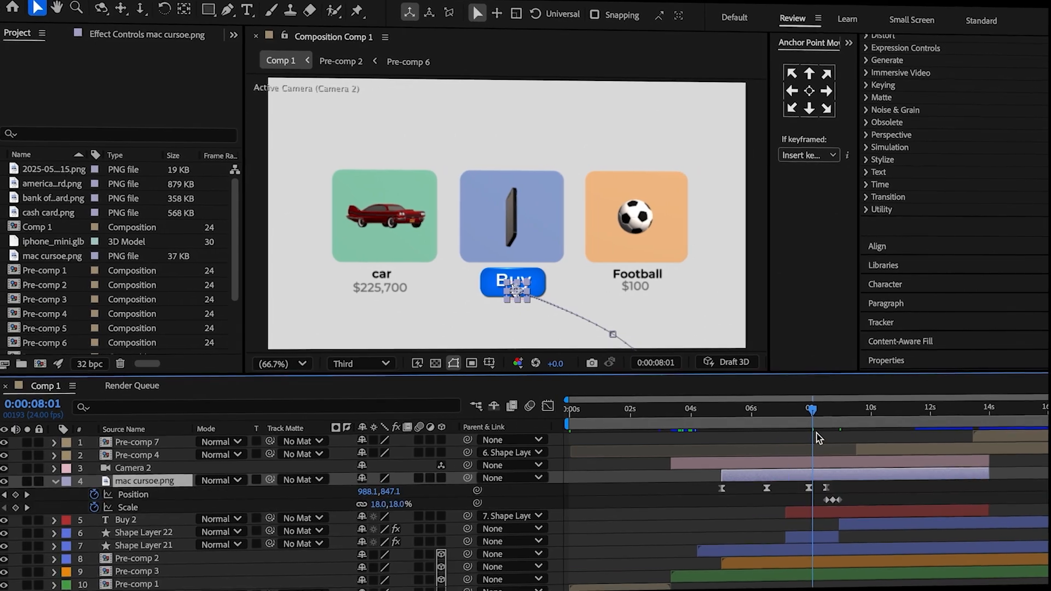
mouse_move(821, 419)
left_mouse_down()
mouse_move(844, 419)
mouse_move(839, 411)
left_mouse_up()
key("t")
left_click(96, 496)
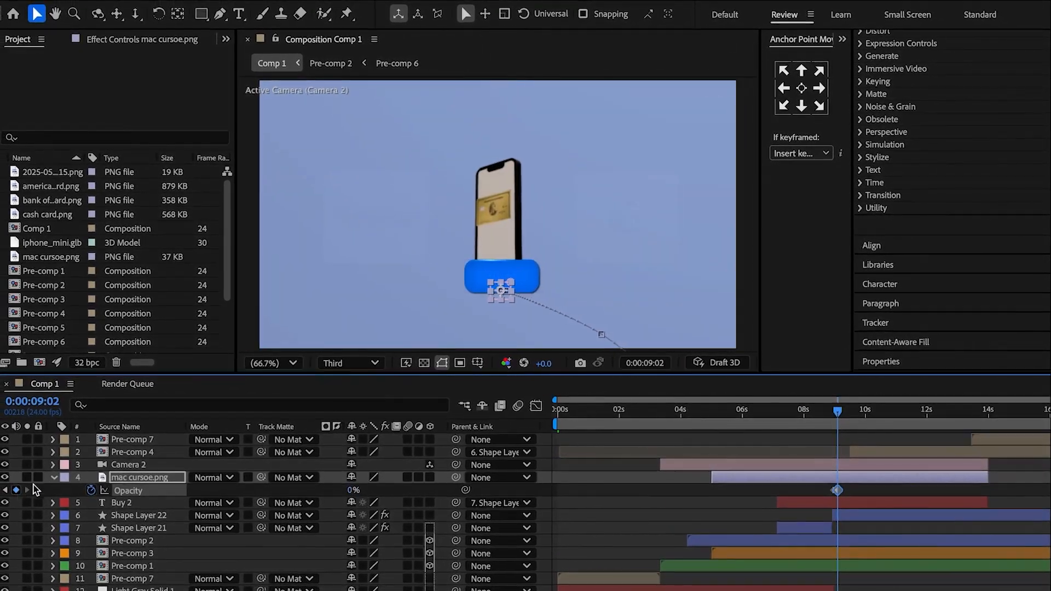
left_click(52, 478)
left_click(632, 462)
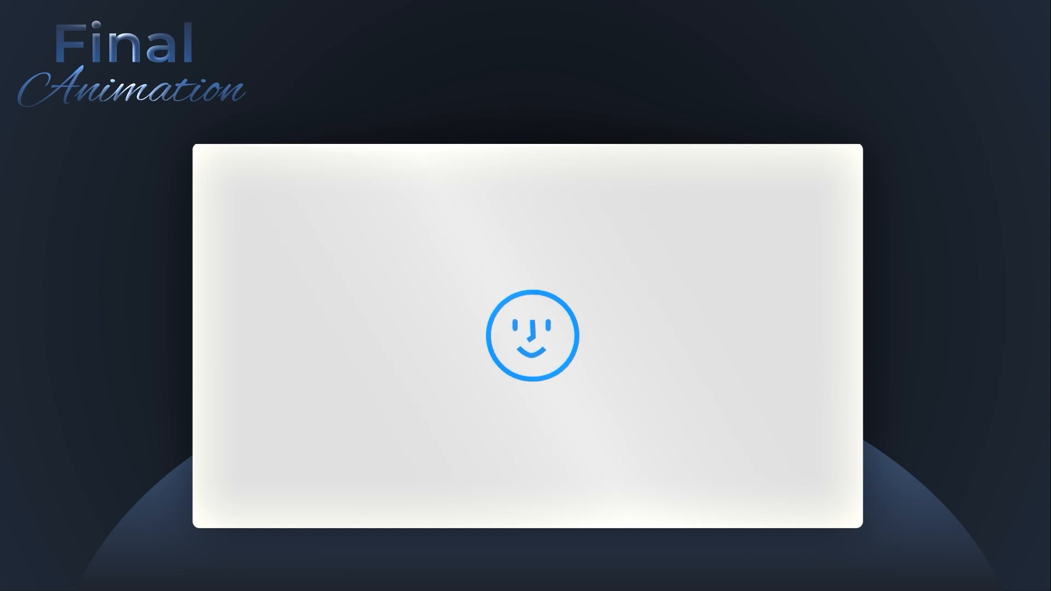